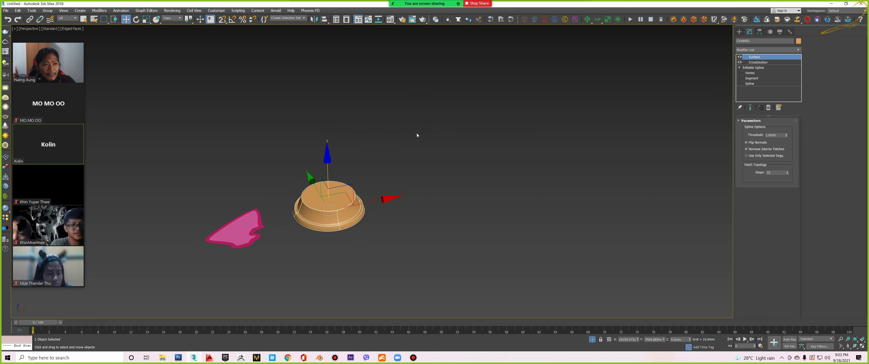
Clear the selection and create a tall, thin Standard Primitives cylinder.
left_click(451, 188)
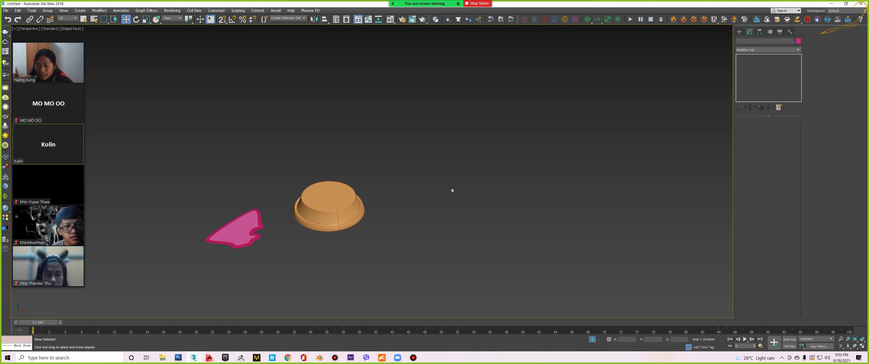
middle_click_drag(451, 190, 492, 167)
left_click(739, 31)
left_click(739, 40)
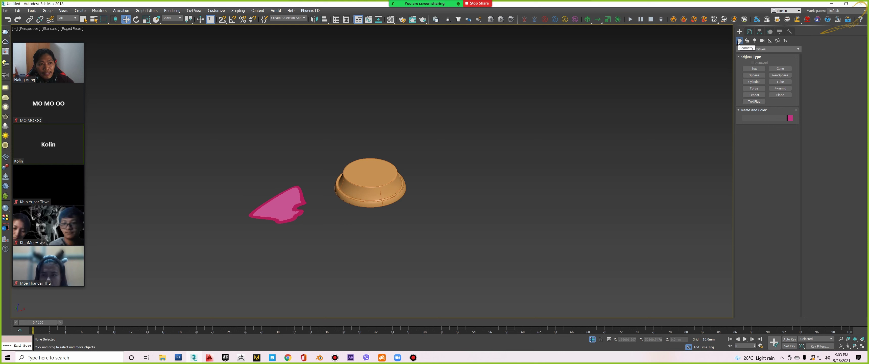
left_click(754, 82)
left_click_drag(494, 210, 494, 204)
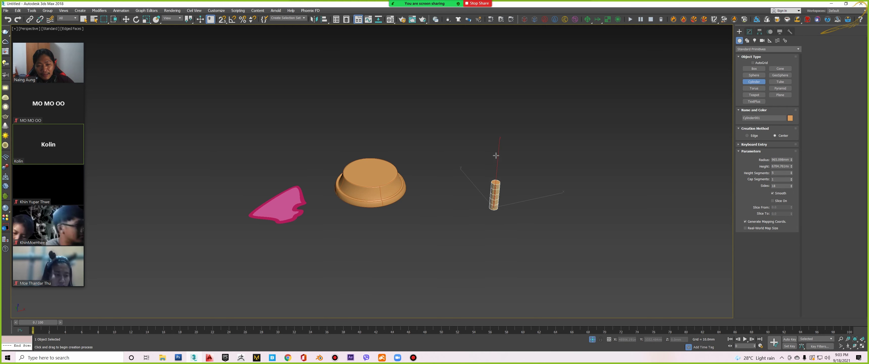
left_click(524, 43)
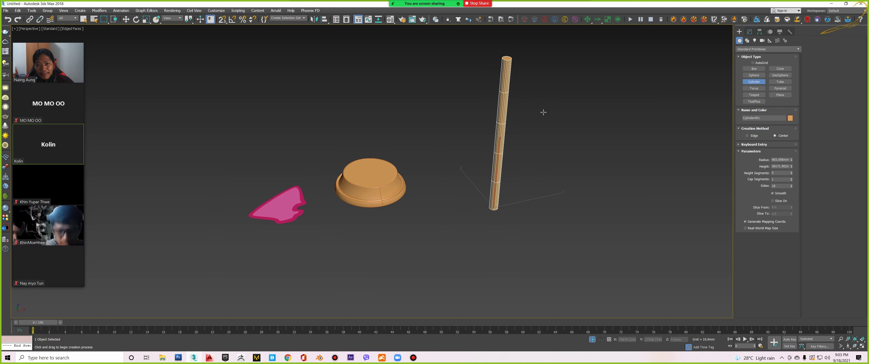
key("w")
Isolate the new cylinder and center it in the viewport.
left_click(593, 339)
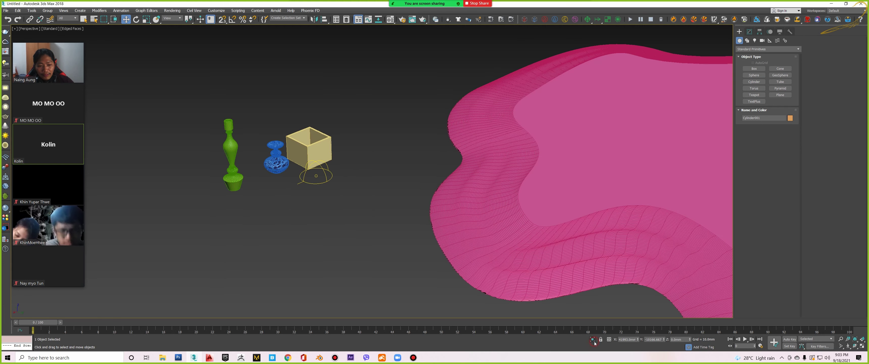
left_click(592, 339)
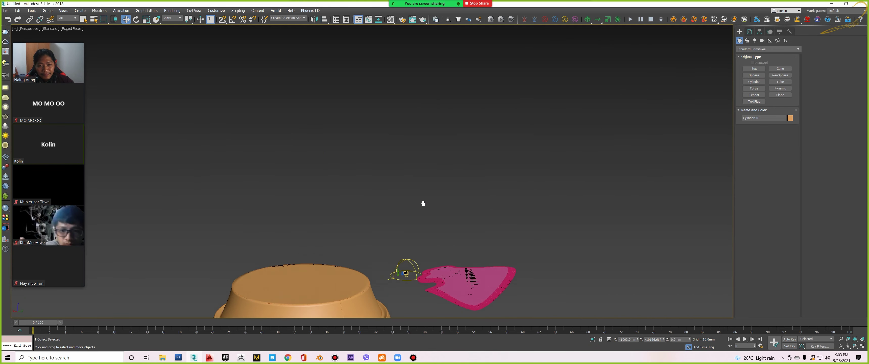
scroll(349, 165, "down", 5)
scroll(361, 162, "up", 2)
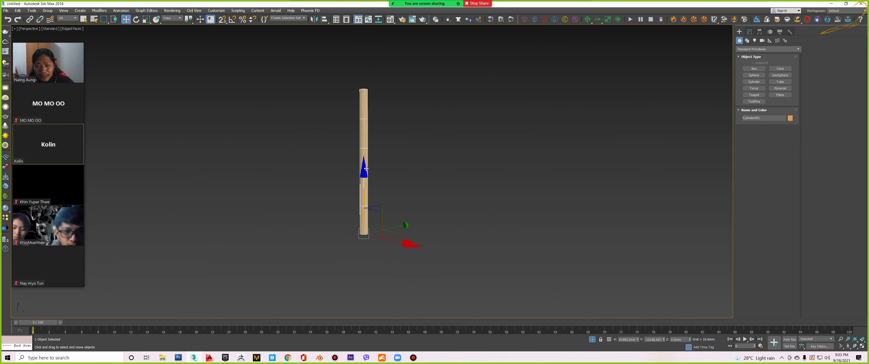
middle_click_drag(396, 177, 407, 195)
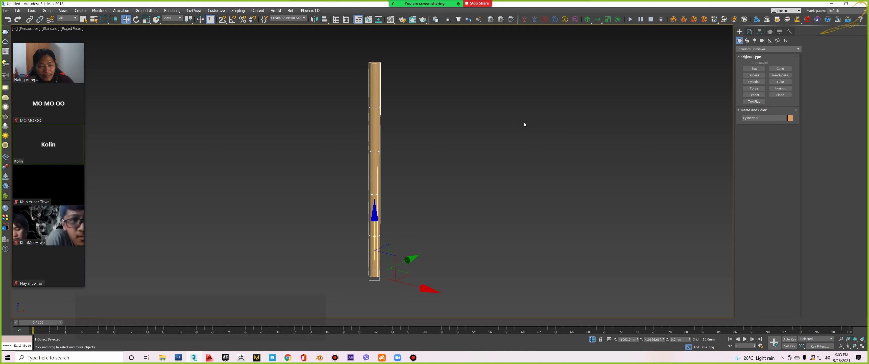
Apply a Bend modifier to the cylinder from the Modifier List.
left_click(749, 32)
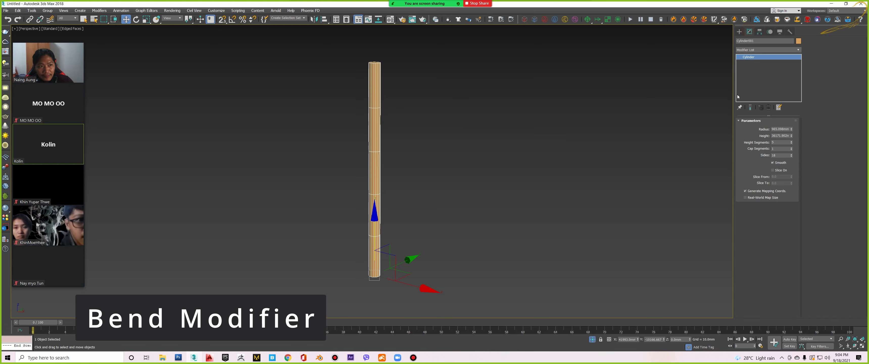
left_click(756, 50)
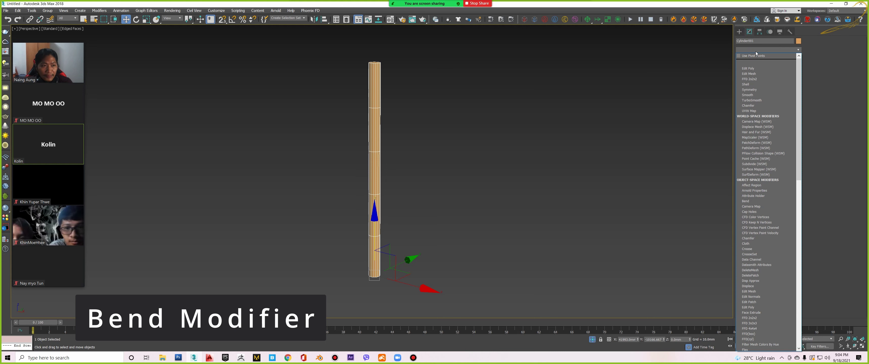
key("b")
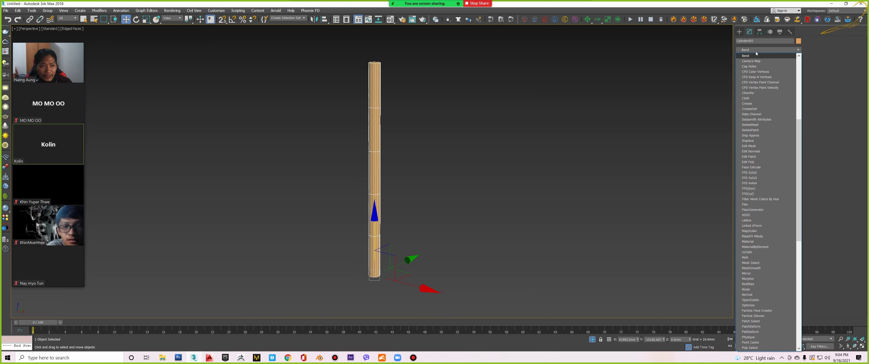
key("Return")
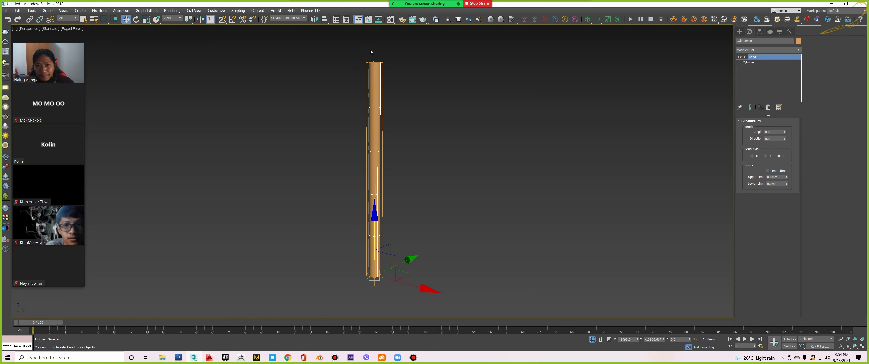
Drive the Bend angle to a very large value so the cylinder coils tightly.
mouse_move(357, 163)
middle_mouse_down("alt")
mouse_move(427, 173)
mouse_move(389, 177)
mouse_move(365, 146)
mouse_move(374, 156)
middle_mouse_up("alt")
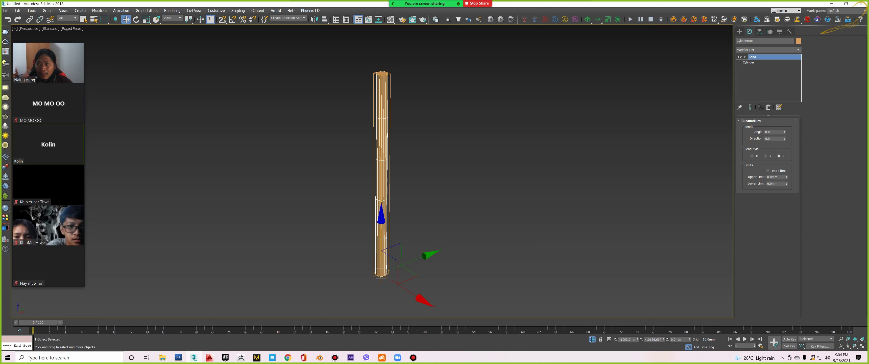
mouse_move(784, 134)
left_mouse_down()
mouse_move(798, 43)
mouse_move(785, 131)
mouse_move(787, 251)
left_mouse_up()
scroll(397, 215, "up", 2)
scroll(397, 215, "up", 3)
Reset the Bend angle to 0, then raise it to 122 for a smooth arc.
middle_click_drag(397, 215, 425, 212, "alt")
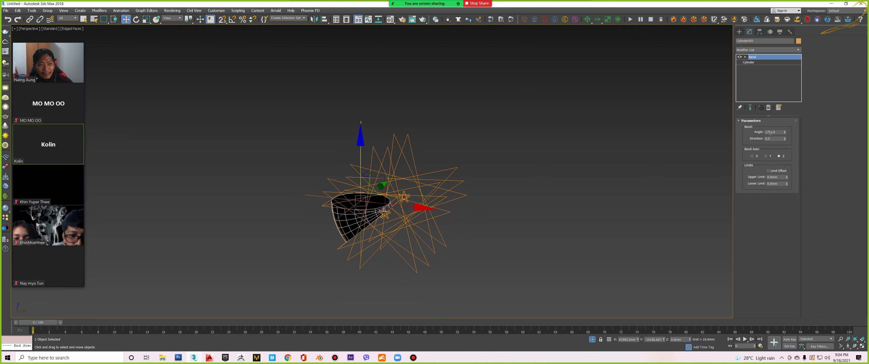
right_click(784, 132)
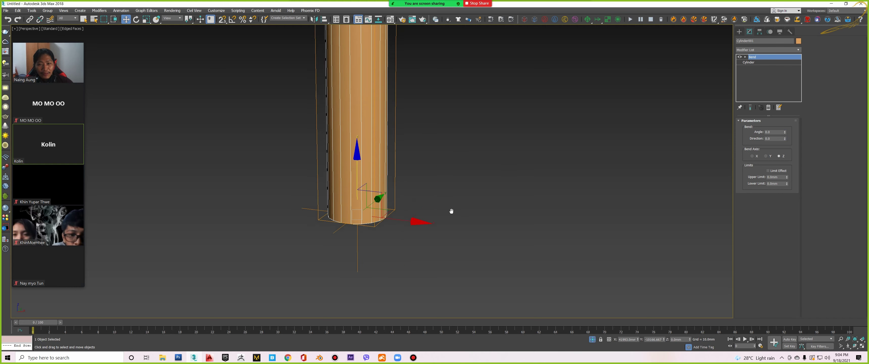
scroll(435, 166, "down", 3)
scroll(435, 164, "down", 2)
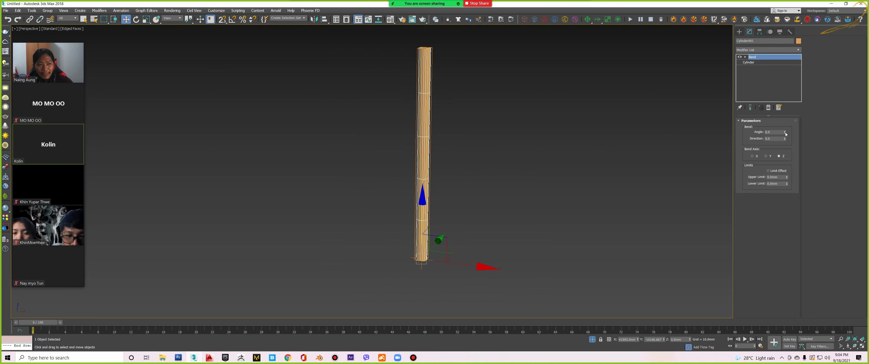
left_click_drag(786, 134, 746, 102)
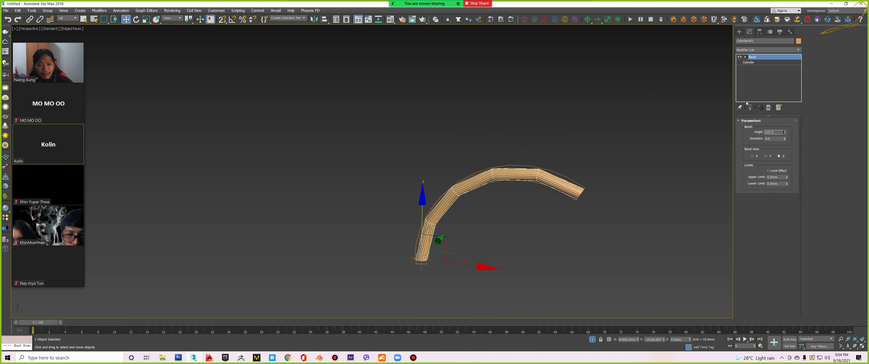
middle_click_drag(526, 184, 477, 180)
scroll(477, 207, "up", 2)
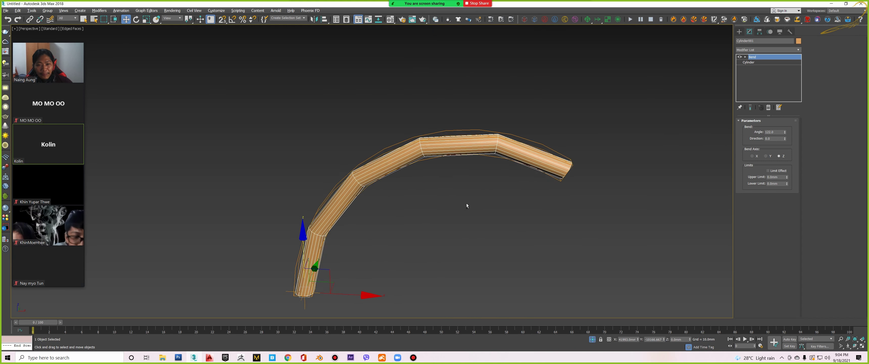
middle_click_drag(467, 203, 458, 201)
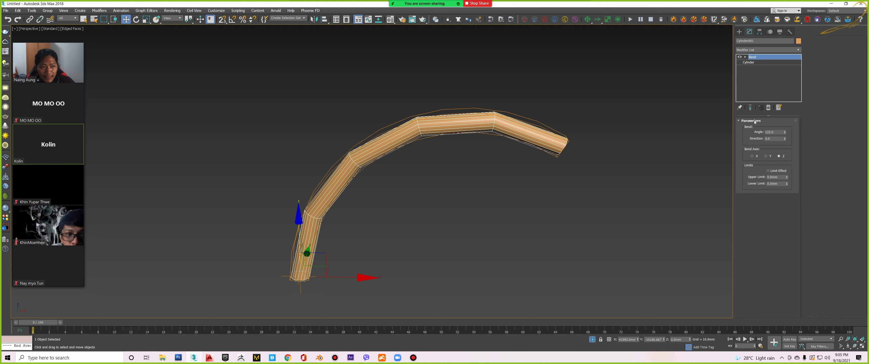
Set the Bend angle to 90, then to 180 degrees.
left_click(776, 132)
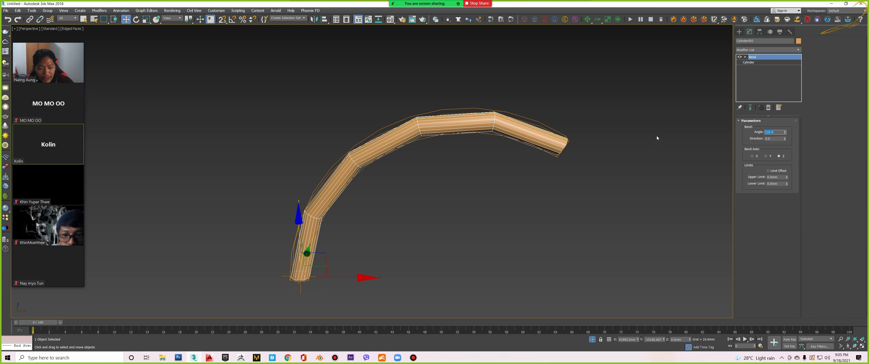
type("90")
key("Return")
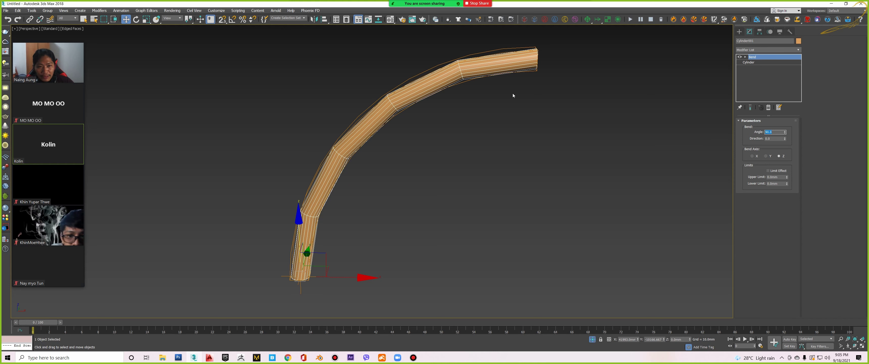
scroll(373, 127, "down", 2)
scroll(384, 123, "down", 2)
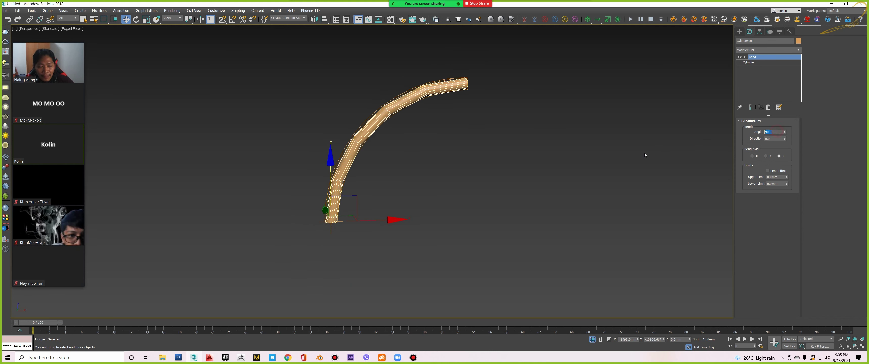
type("80")
key("Return")
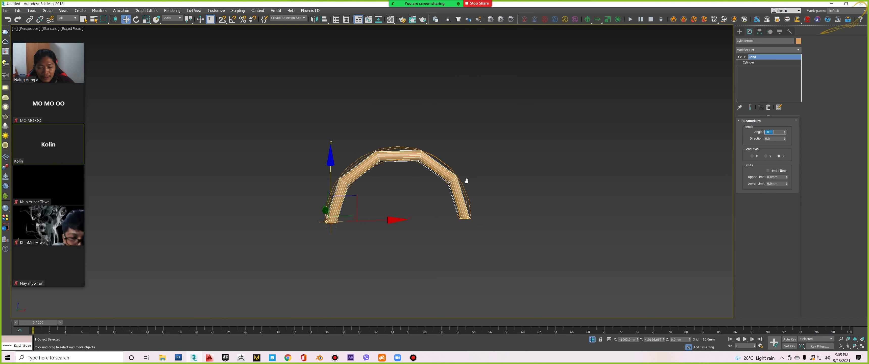
middle_click_drag(466, 180, 483, 192)
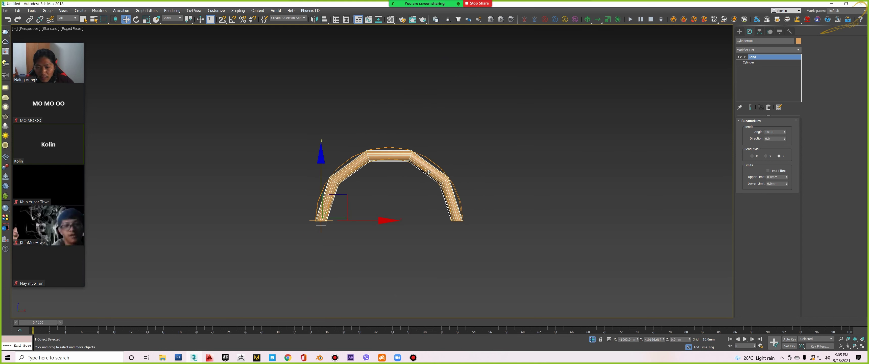
scroll(346, 229, "up", 2)
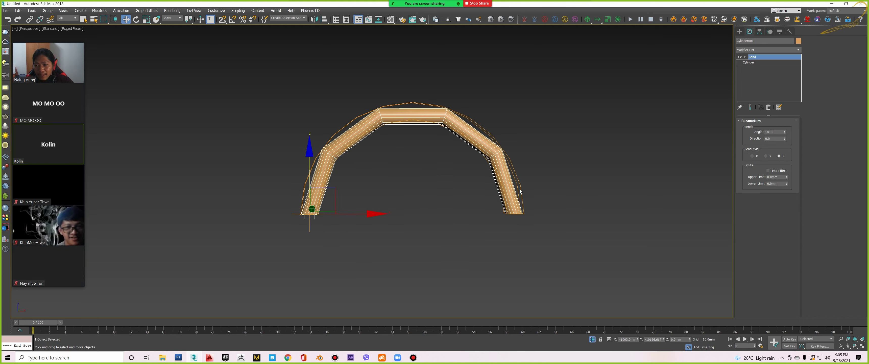
Try a 360 bend, lower it to 165.5, then select Cylinder in the stack.
double_click(779, 131)
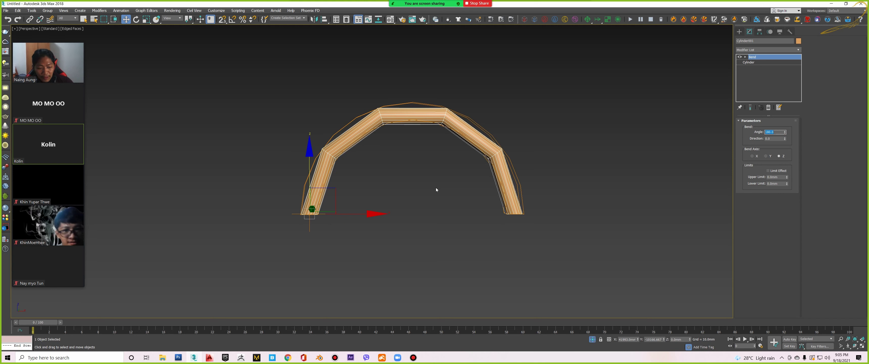
type("360")
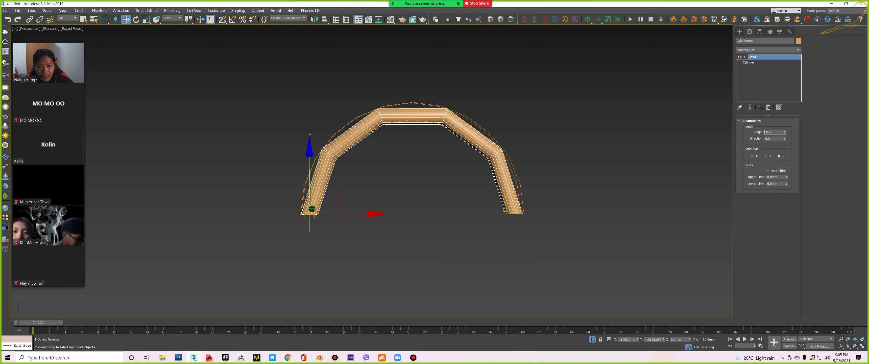
key("Return")
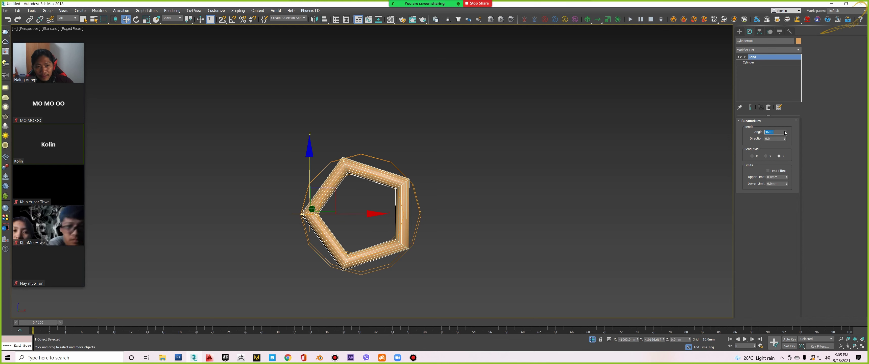
left_click_drag(784, 133, 781, 132)
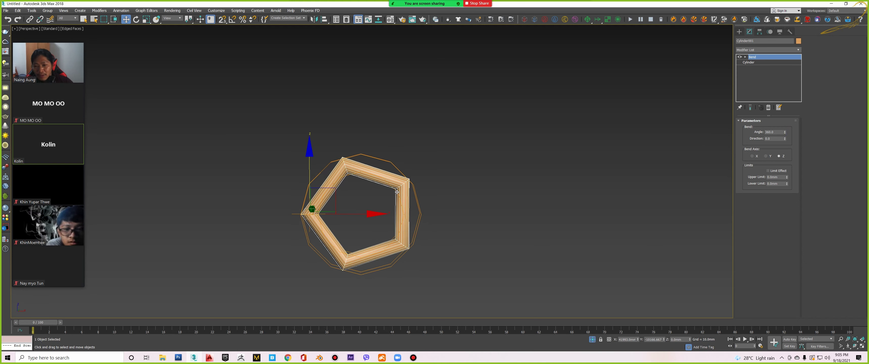
mouse_move(785, 132)
left_mouse_down()
mouse_move(805, 260)
mouse_move(468, 137)
left_mouse_up()
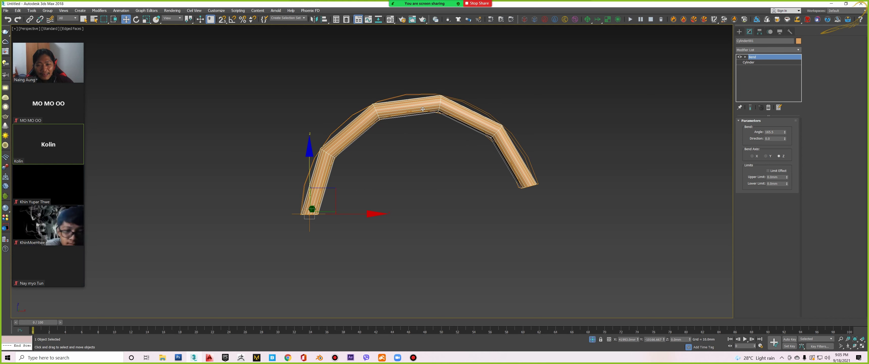
mouse_move(423, 109)
middle_mouse_down("alt")
mouse_move(391, 158)
mouse_move(389, 143)
mouse_move(373, 154)
mouse_move(395, 155)
middle_mouse_up("alt")
left_click(756, 63)
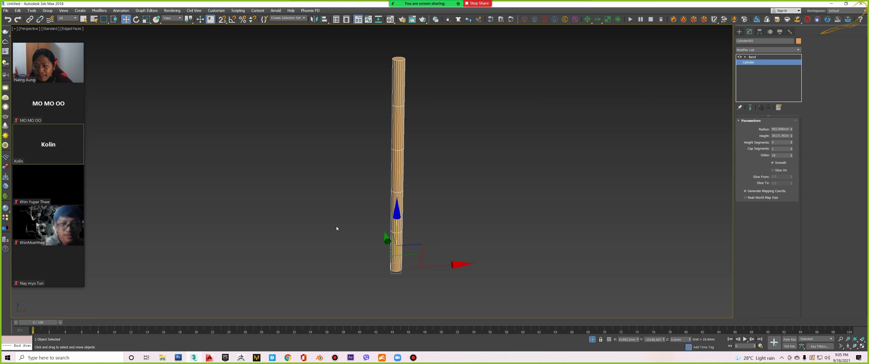
scroll(58, 175, "down", 5)
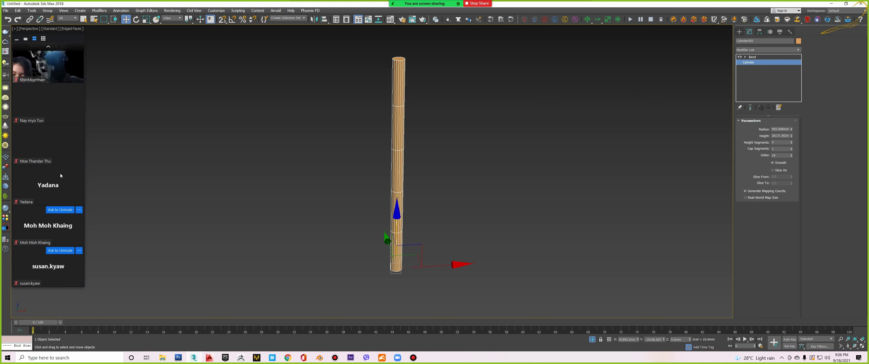
scroll(61, 137, "up", 5)
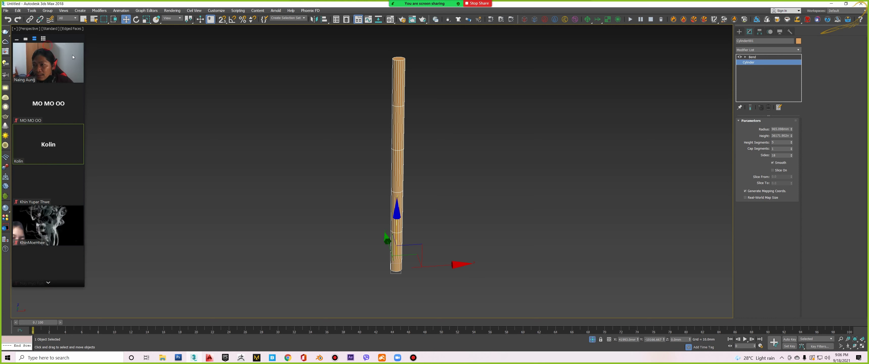
middle_click_drag(463, 127, 463, 132)
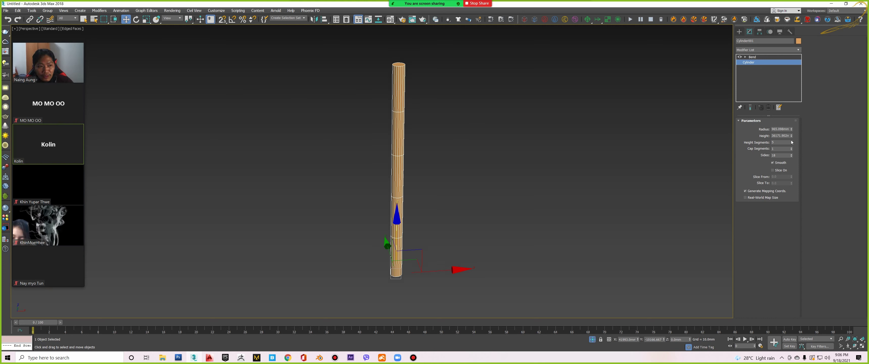
middle_click_drag(444, 159, 479, 155, "alt")
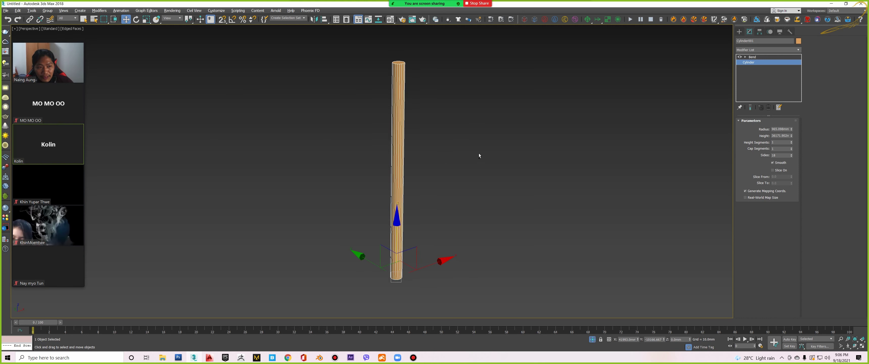
middle_click_drag(407, 109, 408, 115)
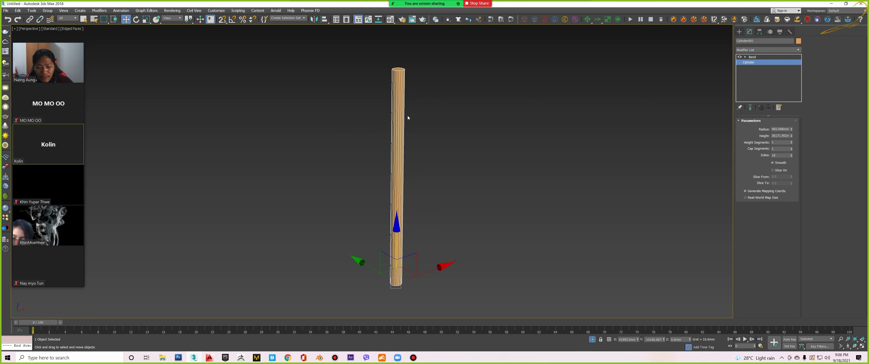
key("F4")
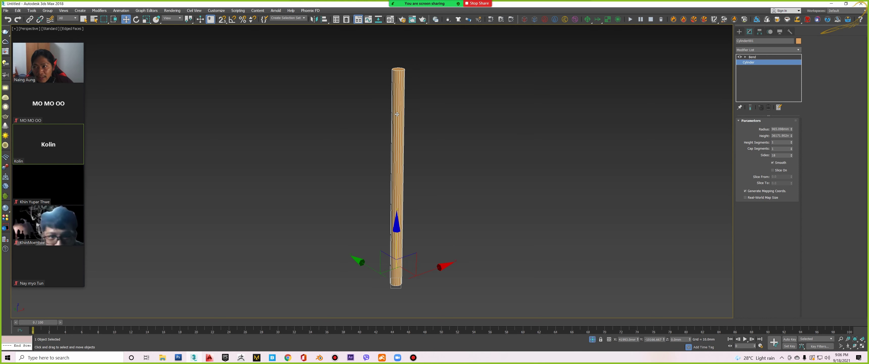
key("F4")
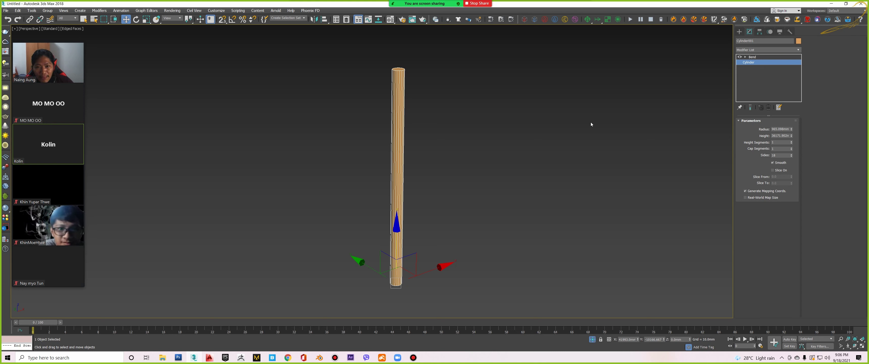
Select Bend in the stack and lower its angle from 165.5 to 61.
left_click(752, 57)
scroll(466, 222, "up", 5)
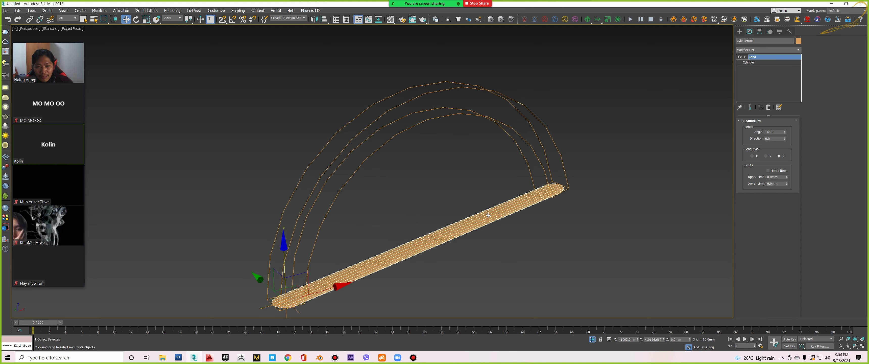
left_click_drag(785, 133, 785, 155)
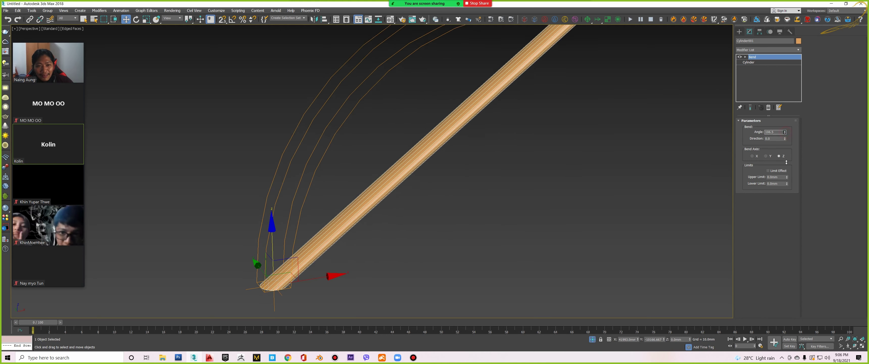
scroll(492, 164, "down", 5)
scroll(484, 130, "up", 1)
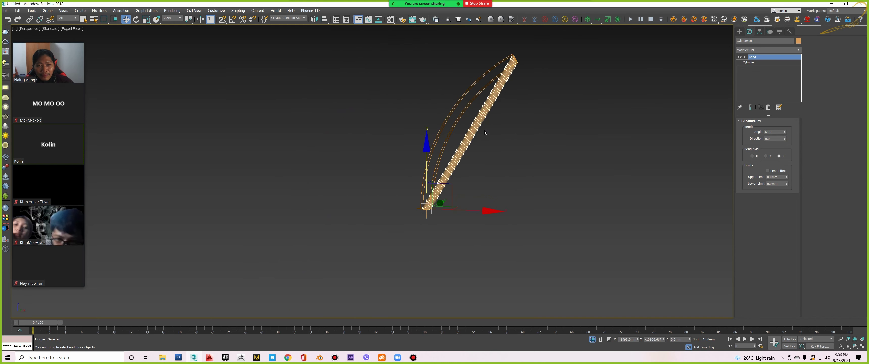
scroll(474, 163, "up", 3)
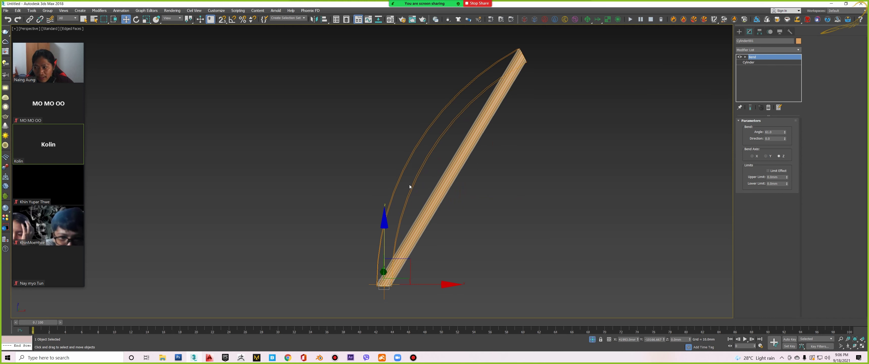
middle_click_drag(466, 191, 477, 198, "alt")
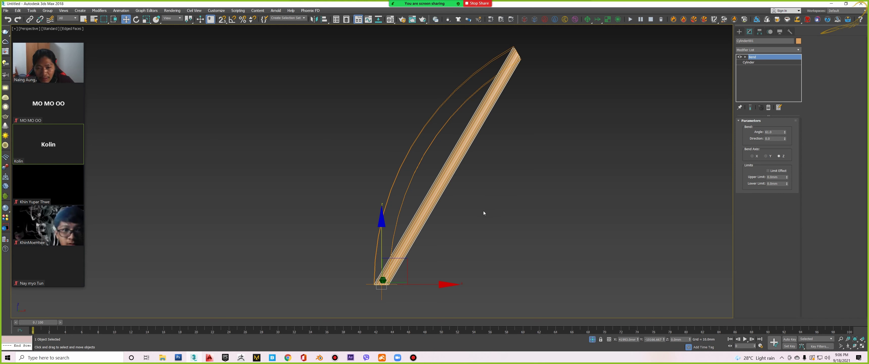
left_click_drag(409, 165, 435, 171)
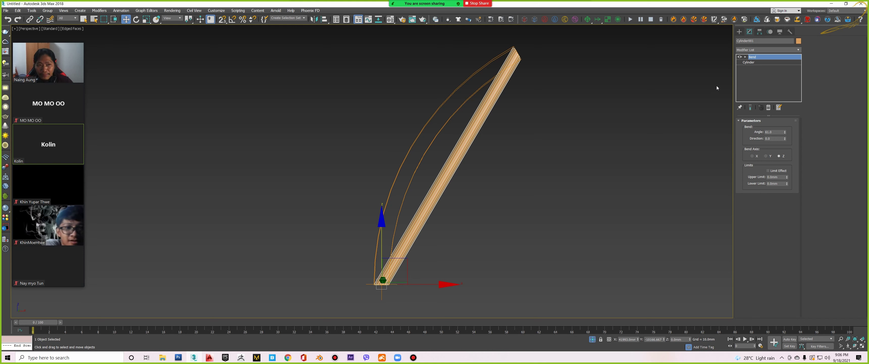
On the Cylinder level, turn on Show End Result and step Height Segments up.
left_click(757, 63)
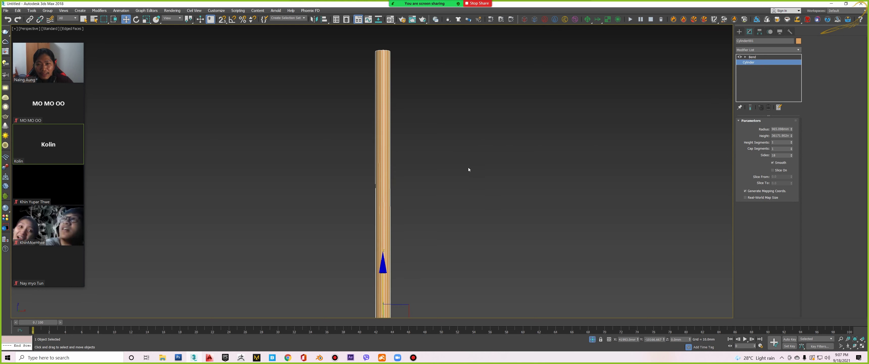
scroll(468, 167, "down", 2)
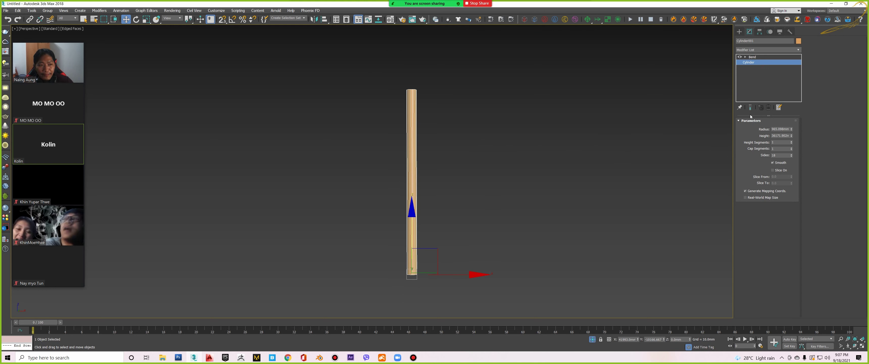
left_click(749, 107)
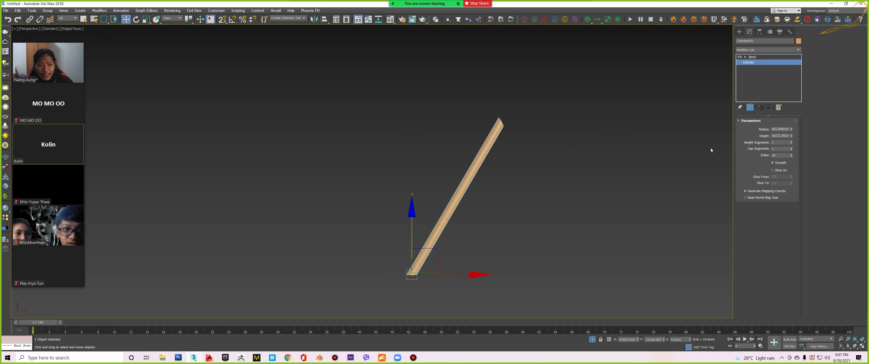
left_click(791, 141)
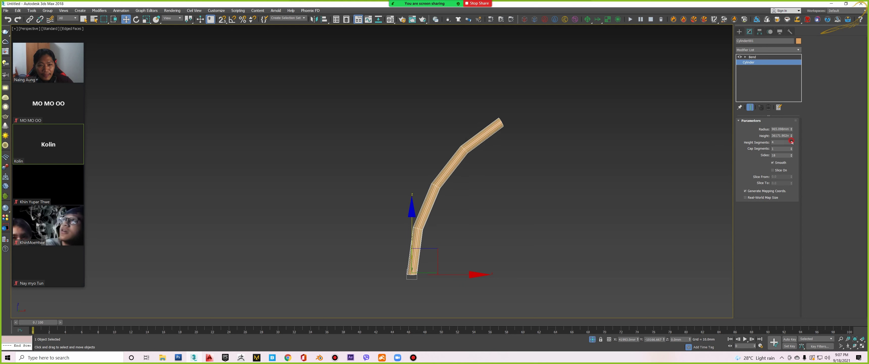
left_click(791, 143)
left_click(791, 142)
left_click(791, 141)
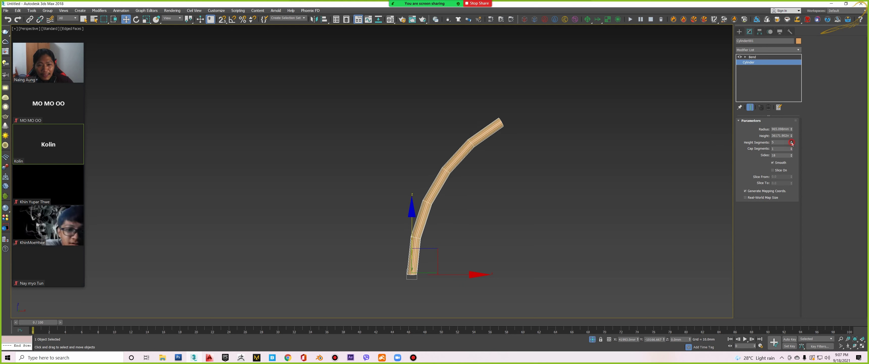
left_click(791, 142)
left_click(791, 142)
left_click(791, 141)
left_click(791, 142)
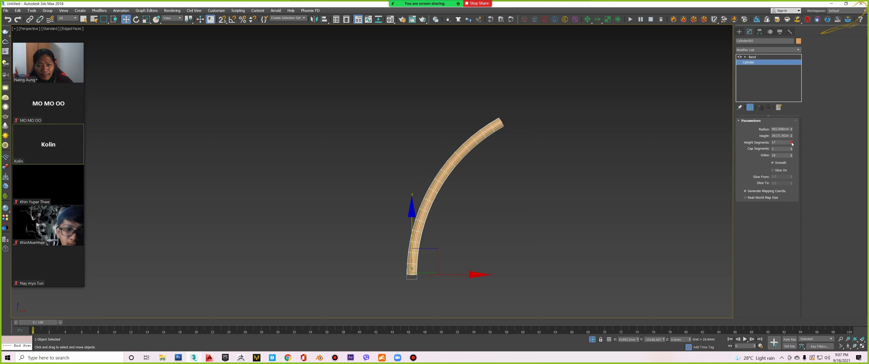
left_click(791, 142)
left_click(791, 142)
left_click(791, 142)
left_click(791, 142)
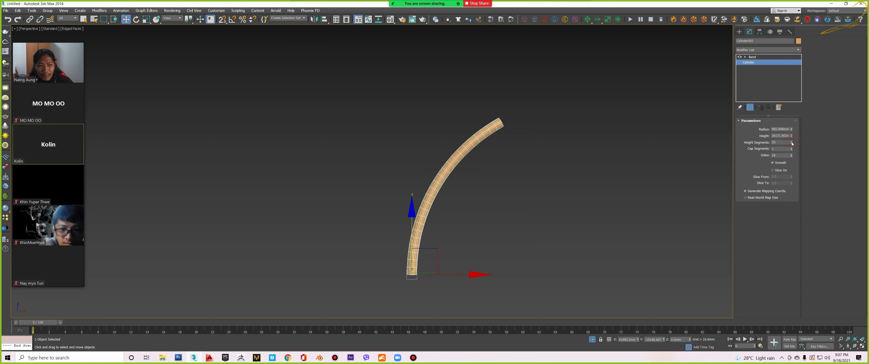
Raise the cylinder's Height Segments to 25, then set them to 50.
middle_click_drag(456, 221, 445, 203)
scroll(435, 197, "up", 1)
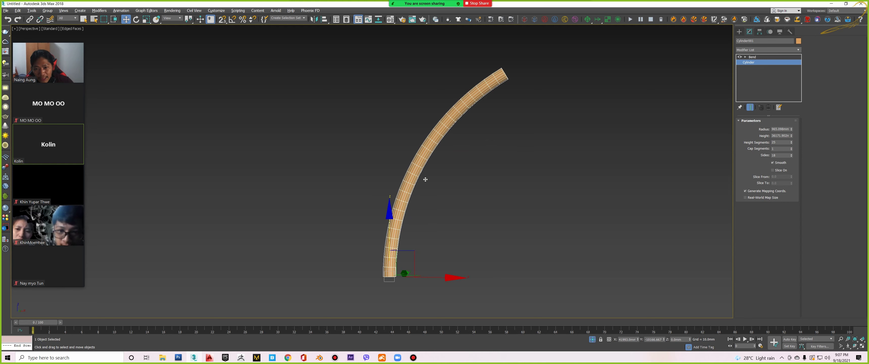
scroll(425, 177, "up", 1)
middle_click_drag(451, 235, 391, 192)
scroll(392, 191, "up", 1)
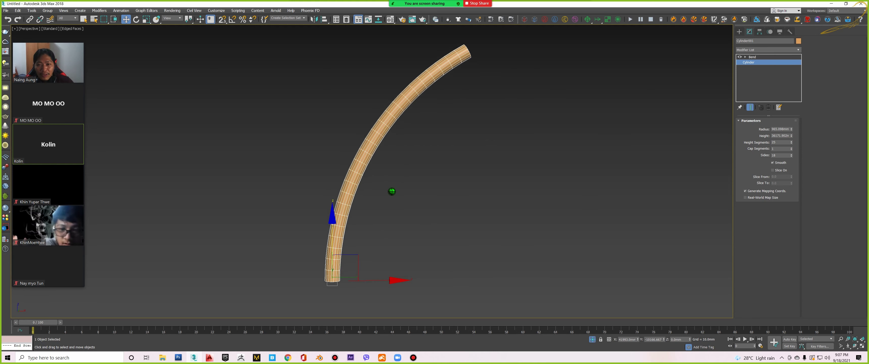
double_click(778, 141)
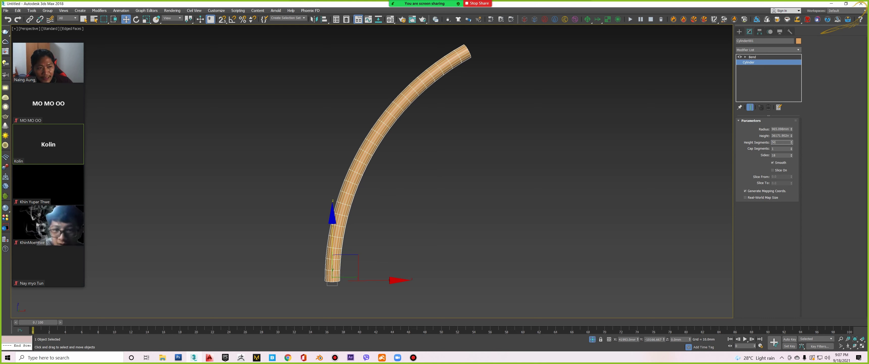
type("0")
key("Return")
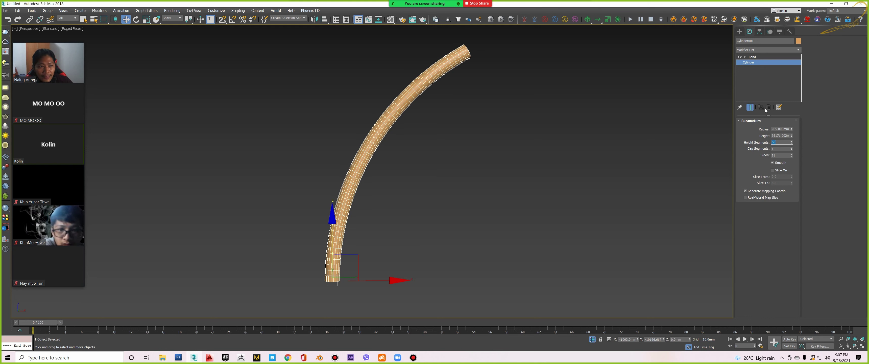
Return to Bend, set the angle to 360 to close a ring, then push it higher.
left_click(754, 57)
left_click_drag(782, 134, 782, 101)
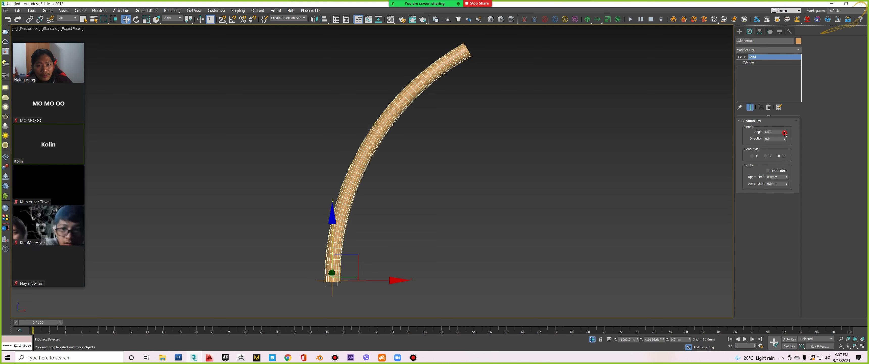
middle_click_drag(503, 192, 495, 169)
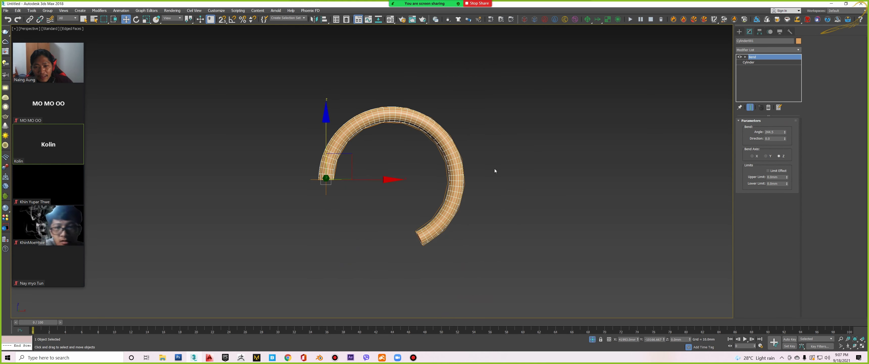
left_click_drag(784, 132, 781, 140)
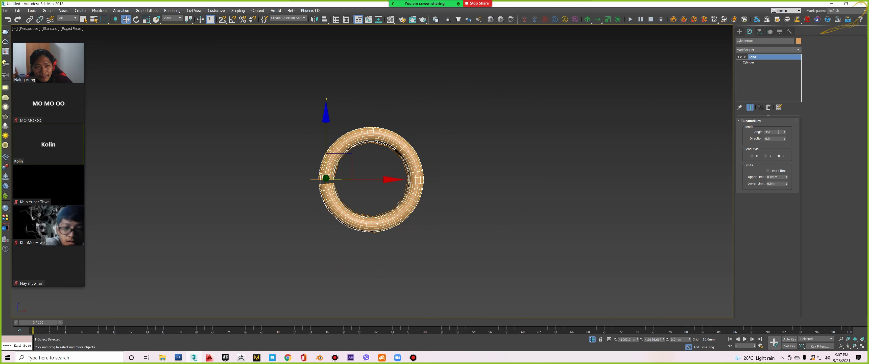
type("360")
key("Return")
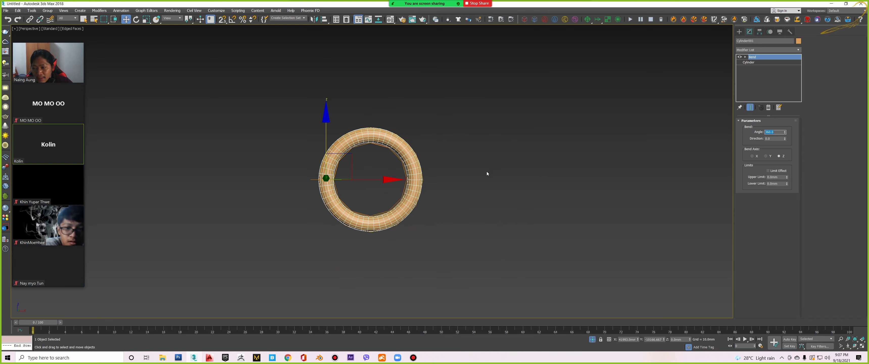
scroll(380, 197, "up", 5)
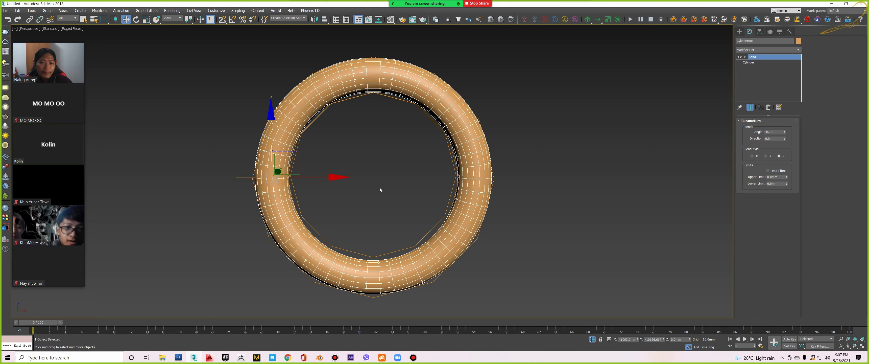
left_click(784, 133)
mouse_move(784, 133)
left_mouse_down()
mouse_move(784, 101)
mouse_move(783, 152)
left_mouse_up()
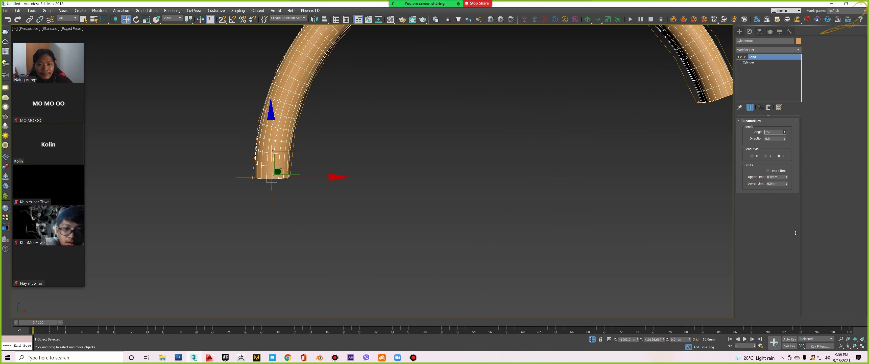
Lower the Bend angle so the ring opens into an arc.
left_click_drag(783, 133, 784, 189)
scroll(412, 142, "down", 4)
mouse_move(412, 142)
middle_mouse_down()
mouse_move(392, 154)
mouse_move(396, 183)
mouse_move(425, 162)
middle_mouse_up()
scroll(405, 162, "up", 2)
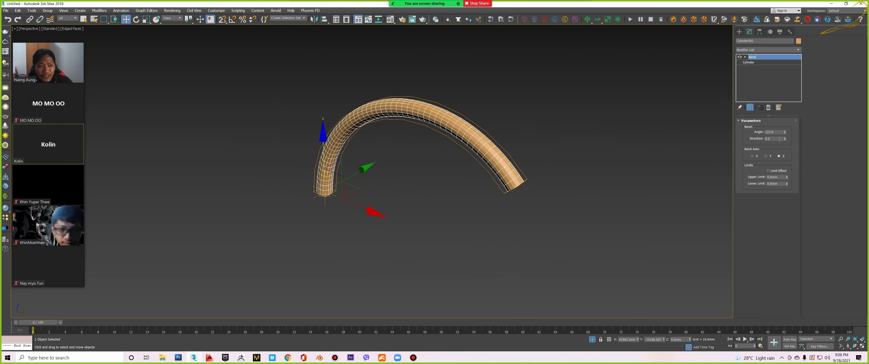
Set the Bend Direction to 45 and view the arc from the Top.
left_click_drag(784, 139, 769, 114)
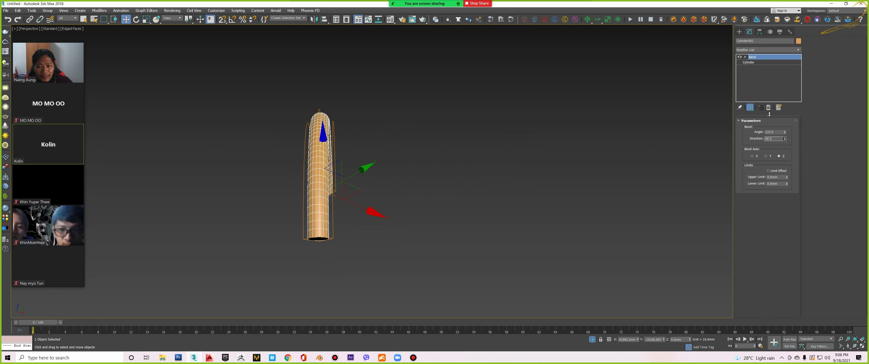
mouse_move(769, 114)
left_mouse_down()
mouse_move(766, 88)
mouse_move(812, 132)
left_mouse_up()
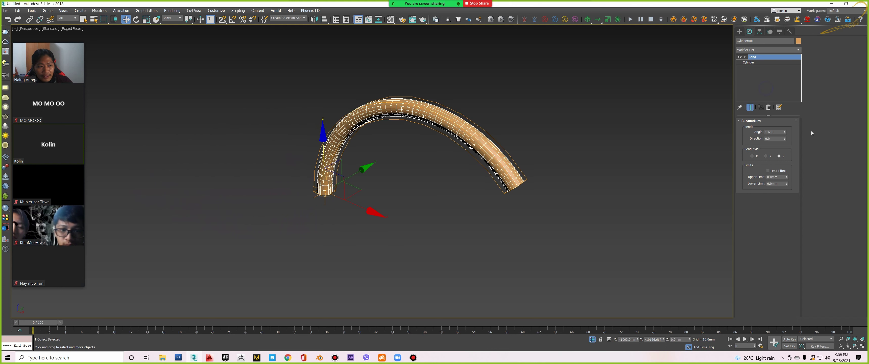
left_click(774, 138)
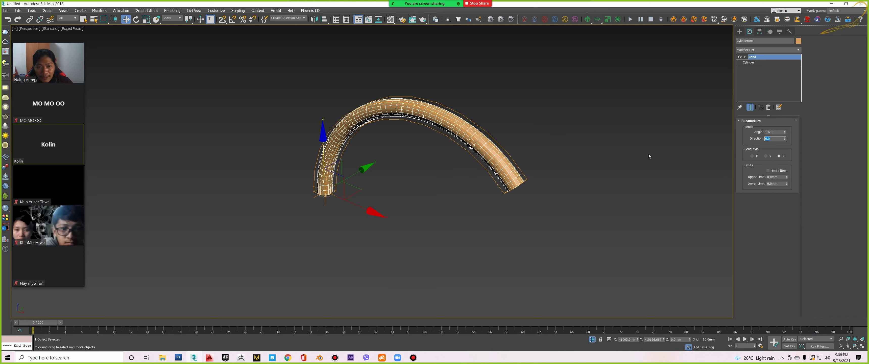
type("45")
key("Return")
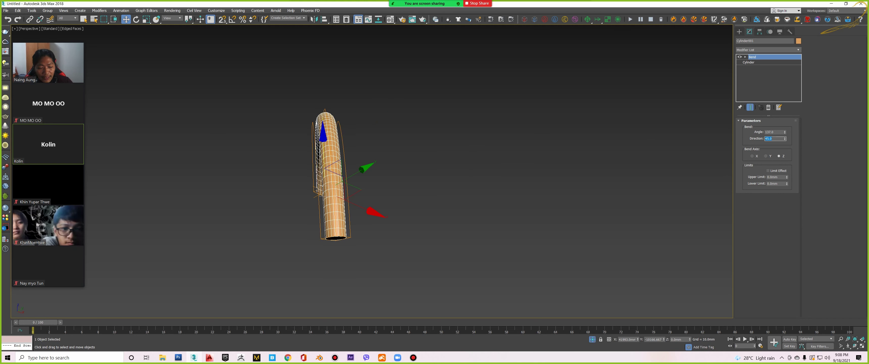
key("t")
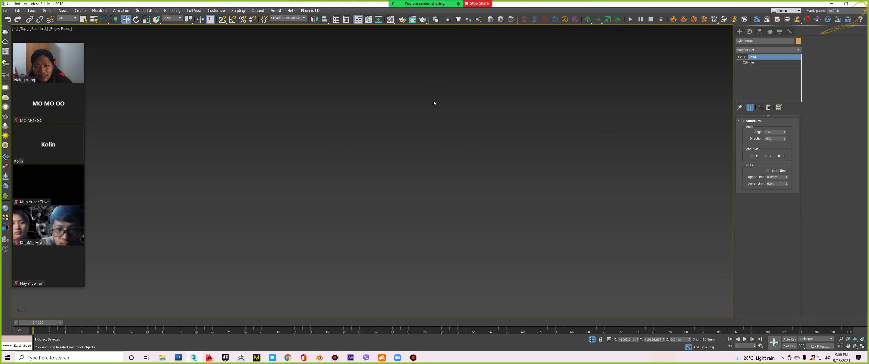
Reset Bend Direction to 0, then try directions 45, 90 and 270.
right_click(784, 139)
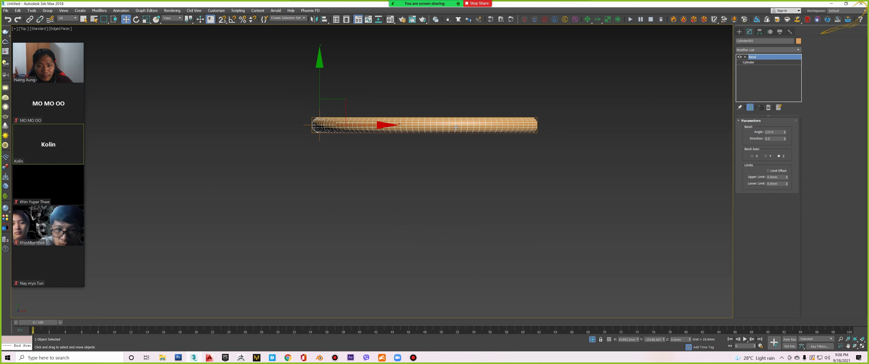
left_click_drag(464, 127, 470, 135)
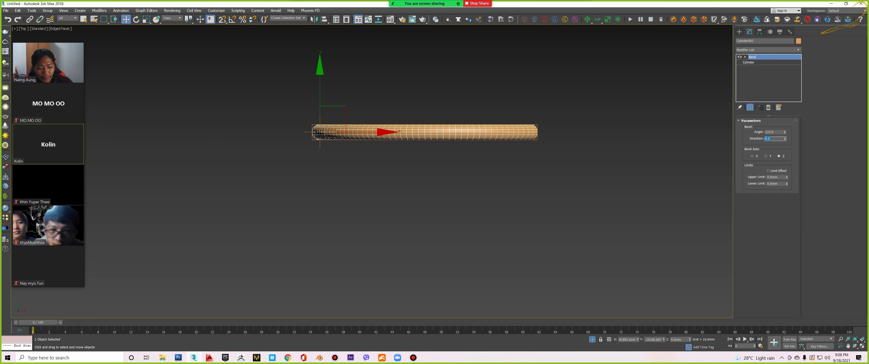
type("45")
key("Return")
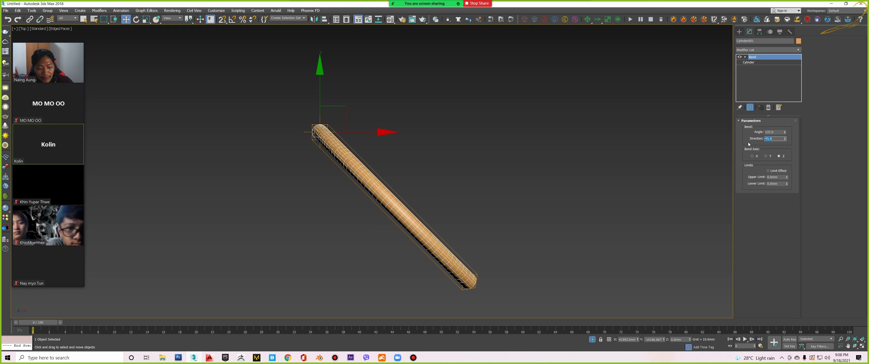
type("0")
key("Return")
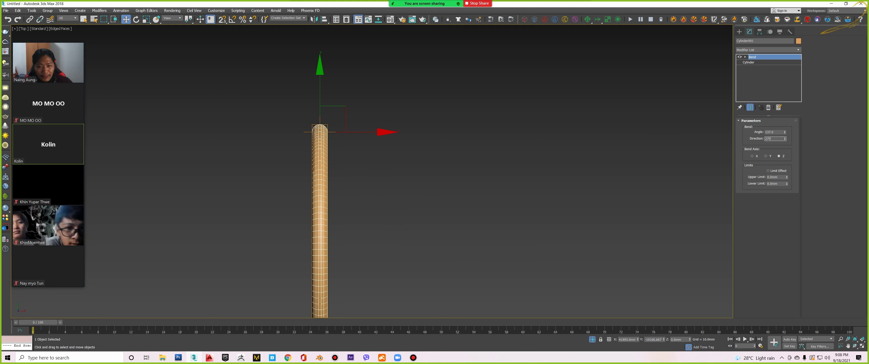
key("Return")
Sweep the Direction spinner, reset it to 0, and orbit the arc in Perspective.
scroll(263, 148, "down", 2)
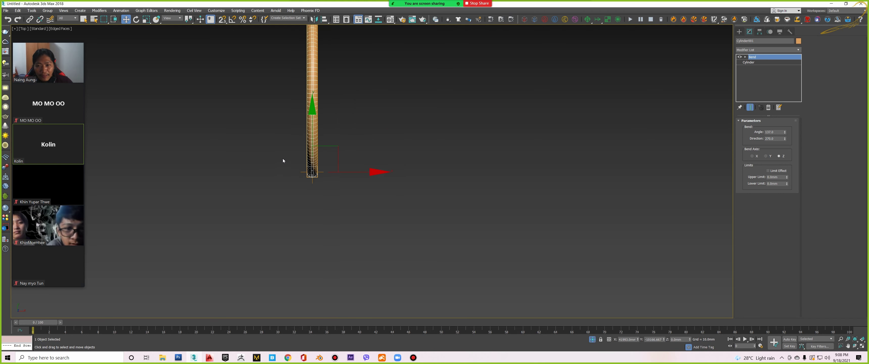
middle_click_drag(282, 160, 313, 194)
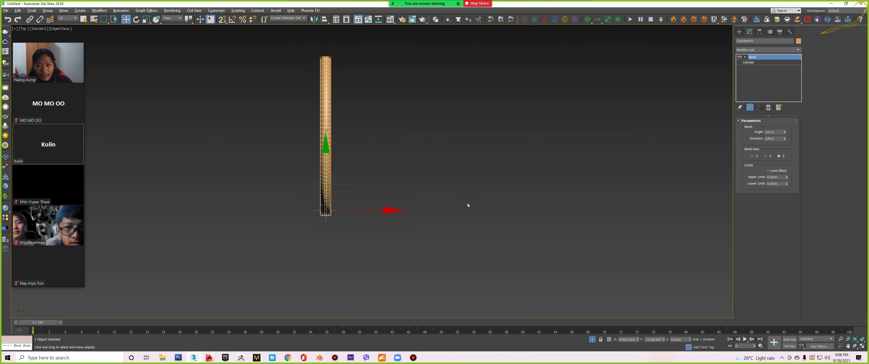
left_click_drag(785, 140, 826, 256)
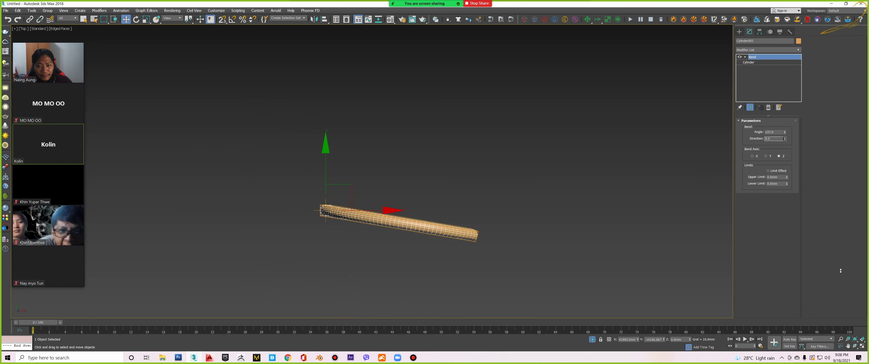
right_click(784, 139)
key("p")
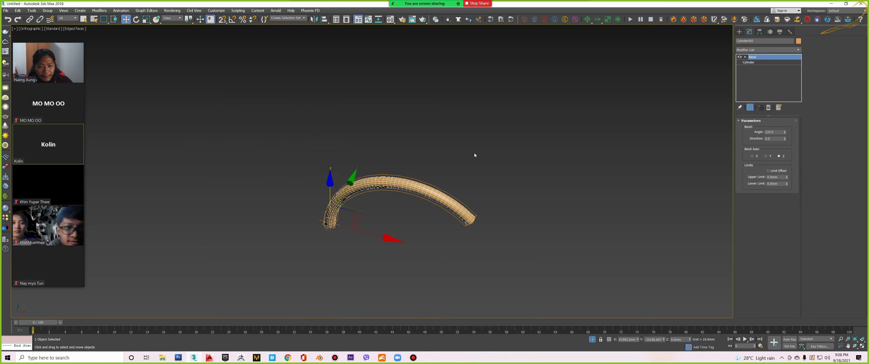
middle_click_drag(474, 153, 467, 141, "alt")
mouse_move(478, 163)
middle_mouse_down("alt")
mouse_move(413, 195)
mouse_move(419, 171)
mouse_move(433, 166)
mouse_move(450, 193)
middle_mouse_up("alt")
scroll(423, 170, "up", 2)
scroll(424, 170, "up", 2)
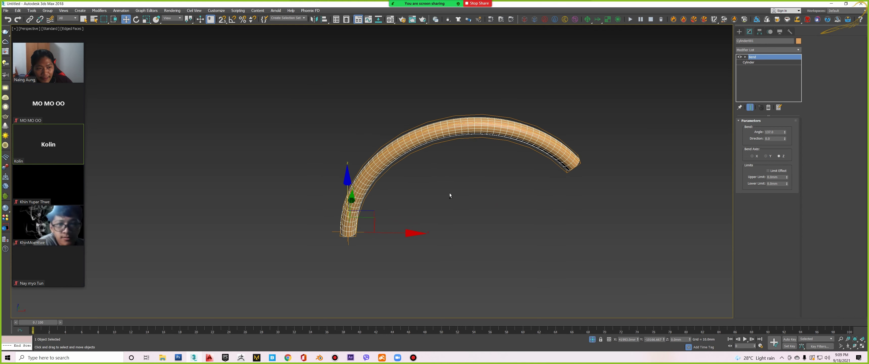
right_click(448, 194)
left_click(456, 188)
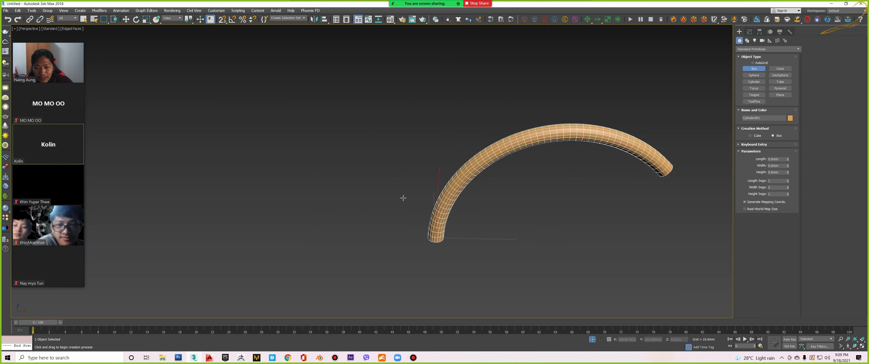
Draw a tall, thin box pillar left of the arc and bring up its Modify settings.
left_click_drag(389, 213, 368, 216)
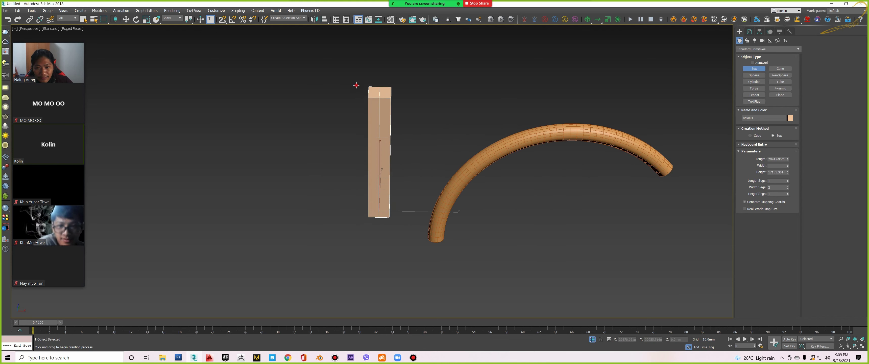
left_click(358, 88)
mouse_move(419, 157)
middle_mouse_down("alt")
mouse_move(399, 156)
mouse_move(428, 192)
middle_mouse_up("alt")
key("w")
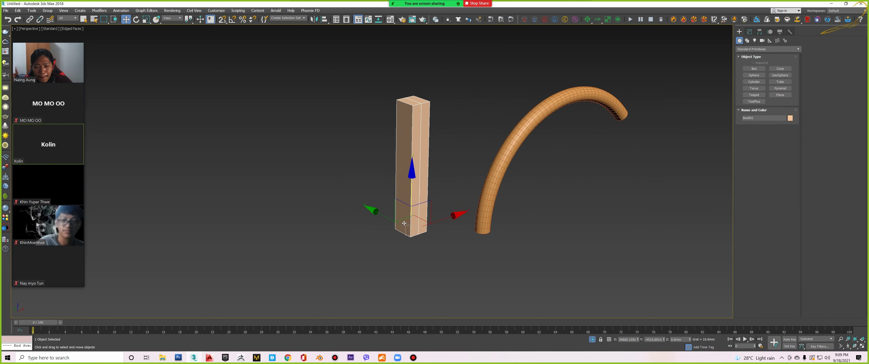
mouse_move(381, 216)
middle_mouse_down("alt")
mouse_move(401, 188)
mouse_move(418, 186)
middle_mouse_up("alt")
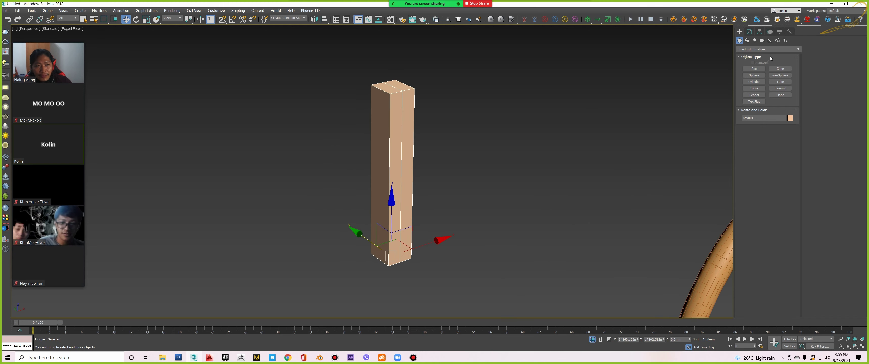
left_click(749, 31)
Add a Bend modifier to the tall box and raise its angle, which only tilts the box.
left_click(755, 51)
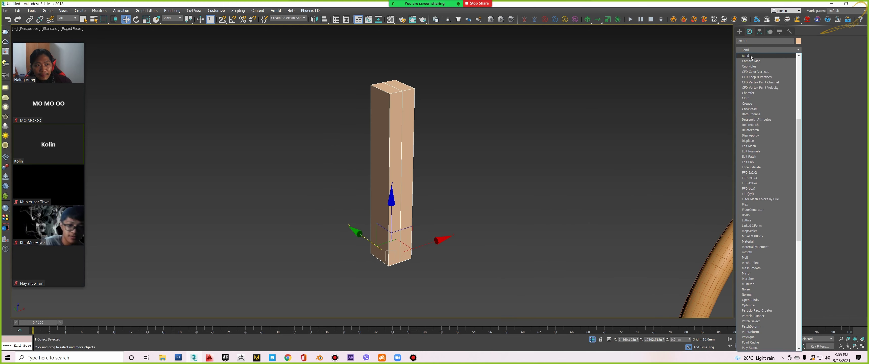
left_click(751, 56)
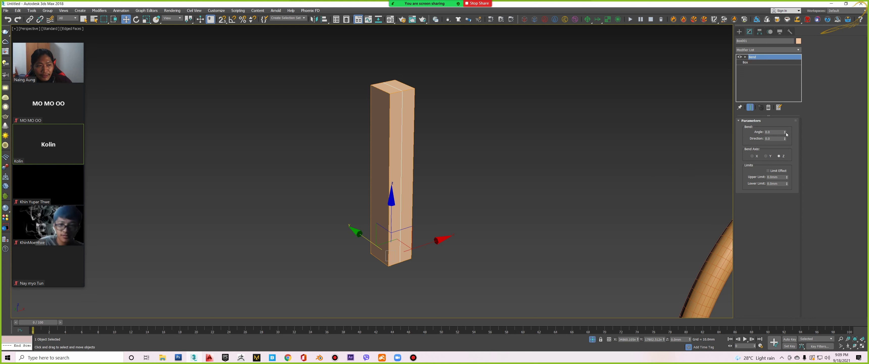
left_click_drag(786, 133, 493, 194)
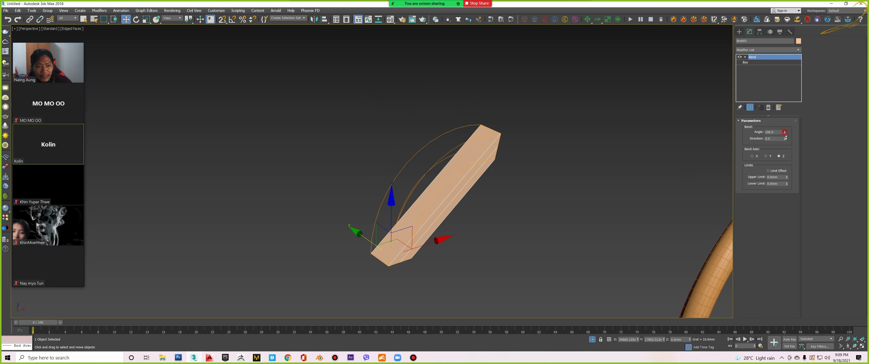
middle_click_drag(494, 194, 472, 185, "alt")
scroll(472, 184, "up", 5)
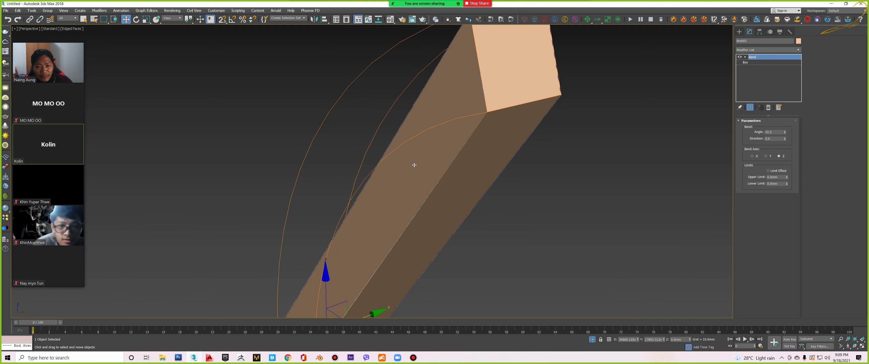
scroll(419, 192, "down", 5)
scroll(419, 192, "up", 4)
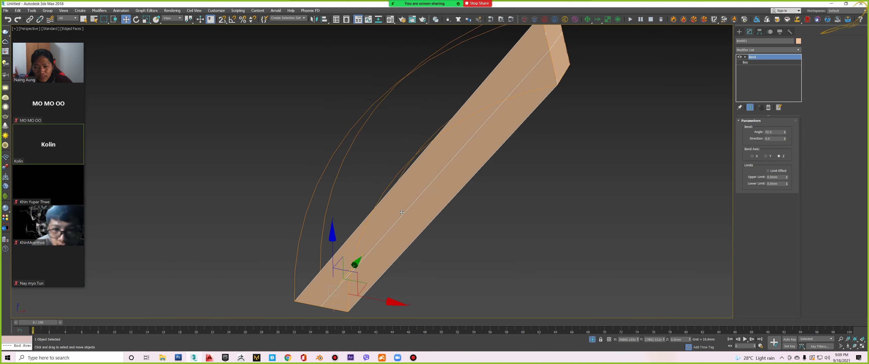
In the box's base parameters, set width segments to 1 and raise height segments to 77.
left_click(759, 62)
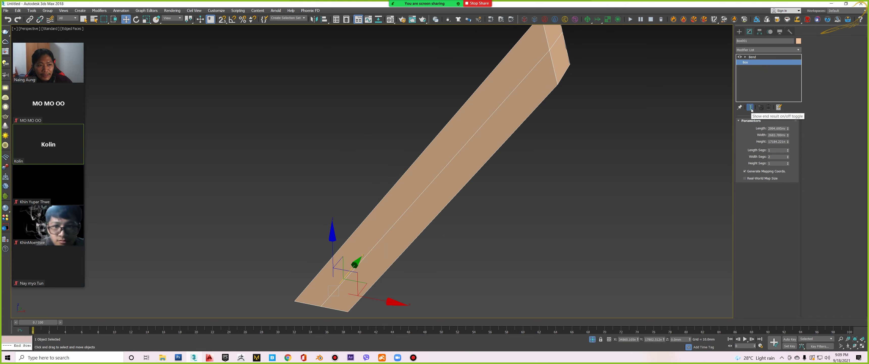
scroll(535, 132, "down", 2)
scroll(491, 146, "down", 2)
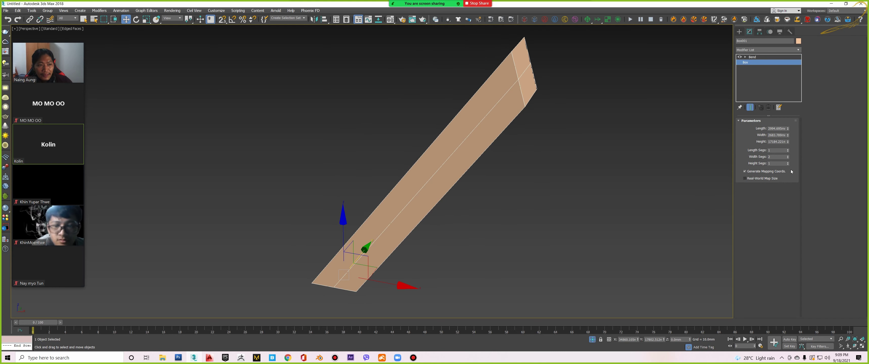
left_click(788, 157)
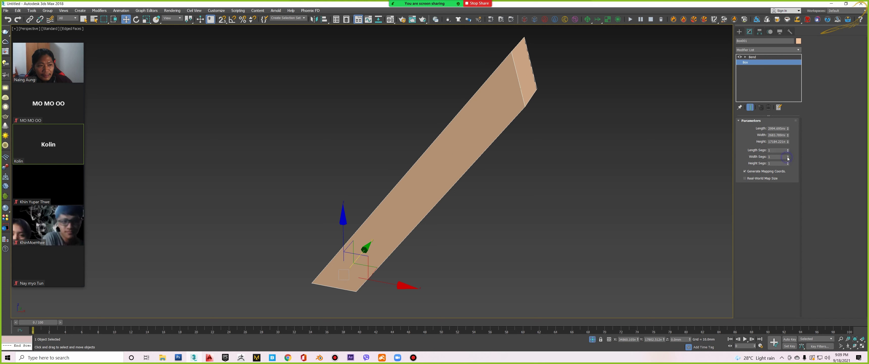
left_click(788, 163)
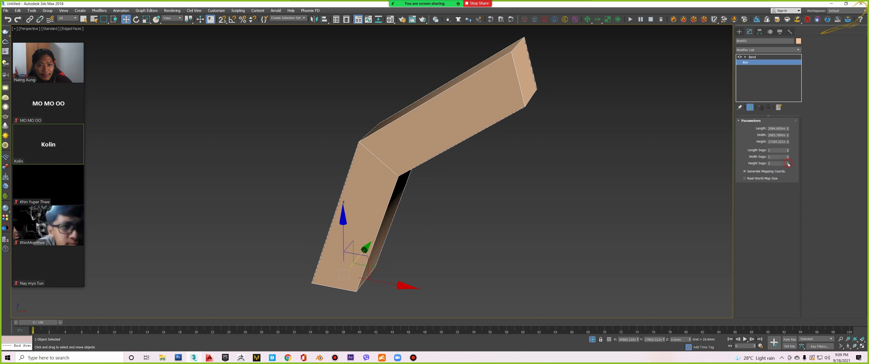
left_click(788, 163)
left_click_drag(788, 163, 790, 144)
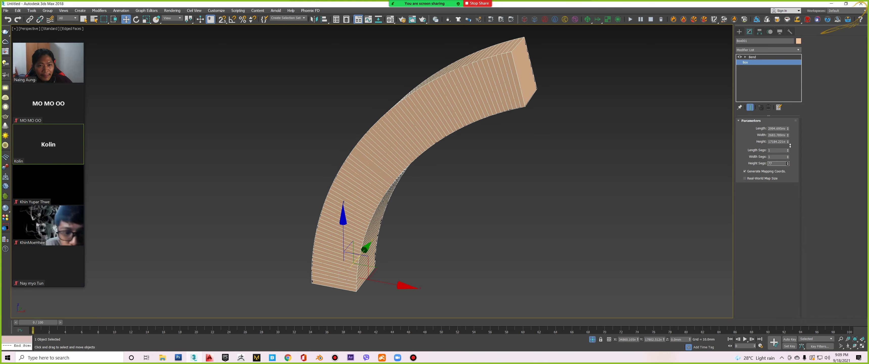
mouse_move(426, 185)
middle_mouse_down("alt")
mouse_move(357, 186)
mouse_move(377, 188)
middle_mouse_up("alt")
middle_click_drag(693, 159, 623, 157, "alt")
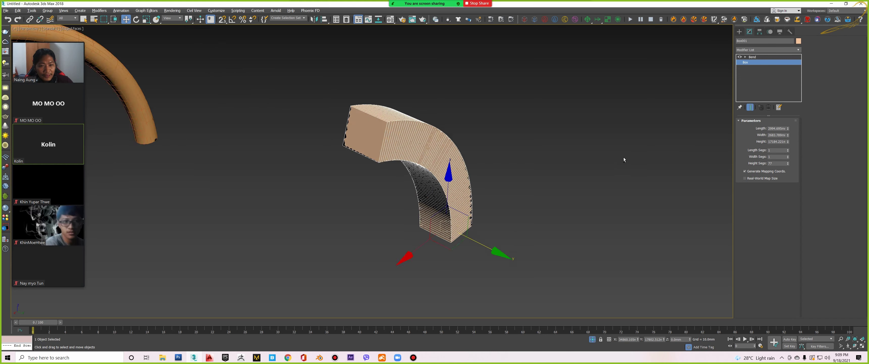
scroll(708, 147, "up", 5)
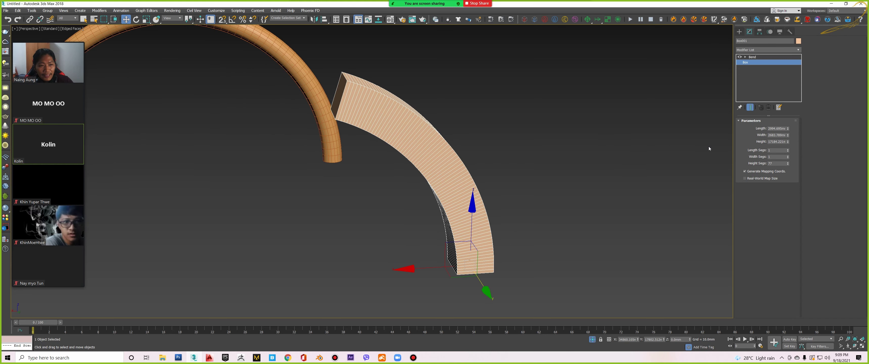
Bend the box to about 102 degrees, try a 14 degree direction, then set Direction to 0.
left_click(770, 58)
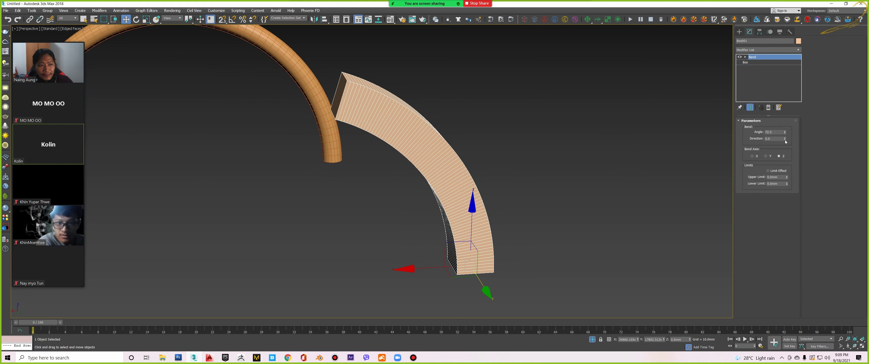
mouse_move(785, 136)
left_mouse_down()
mouse_move(780, 83)
mouse_move(776, 146)
mouse_move(776, 123)
left_mouse_up()
mouse_move(510, 173)
middle_mouse_down("alt")
mouse_move(527, 171)
mouse_move(527, 180)
middle_mouse_up("alt")
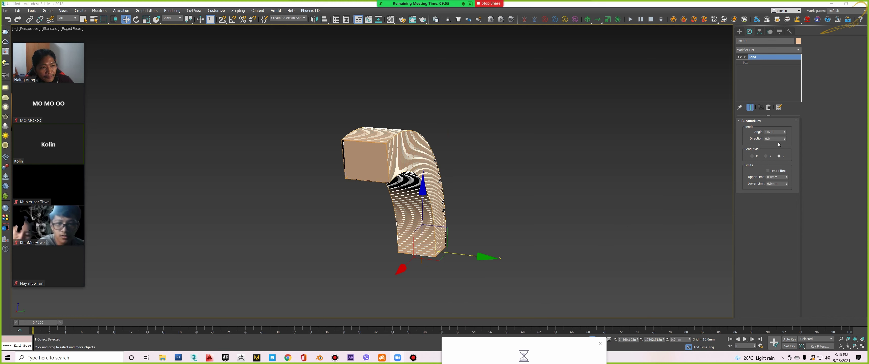
left_click_drag(784, 139, 485, 181)
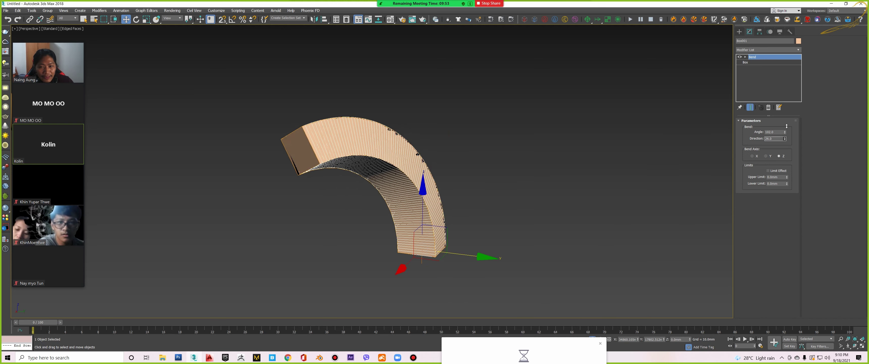
mouse_move(485, 181)
middle_mouse_down("alt")
mouse_move(452, 190)
mouse_move(450, 271)
middle_mouse_up("alt")
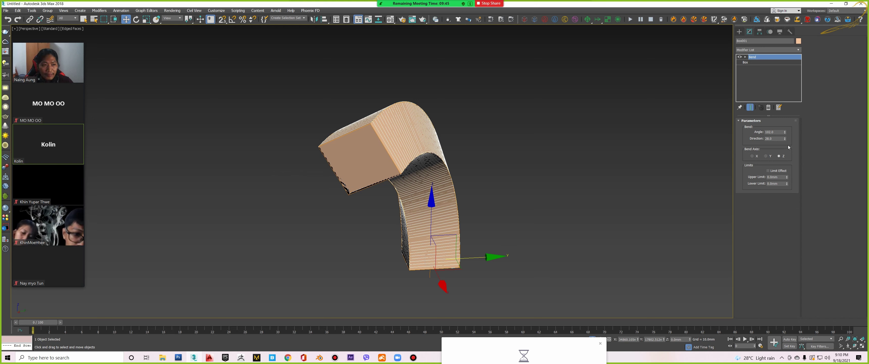
left_click_drag(785, 132, 776, 94)
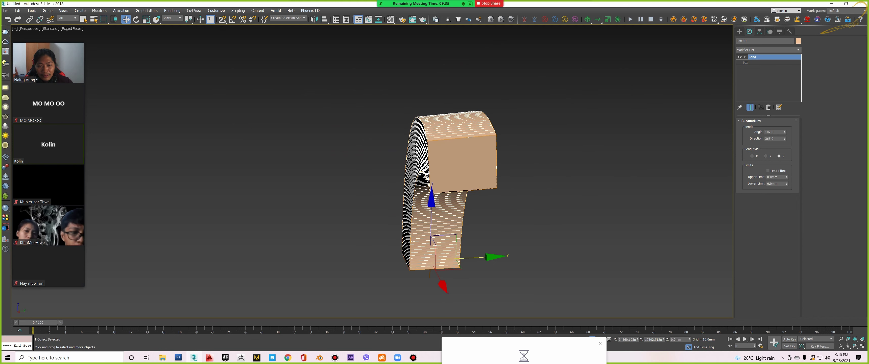
middle_click_drag(547, 238, 548, 237, "alt")
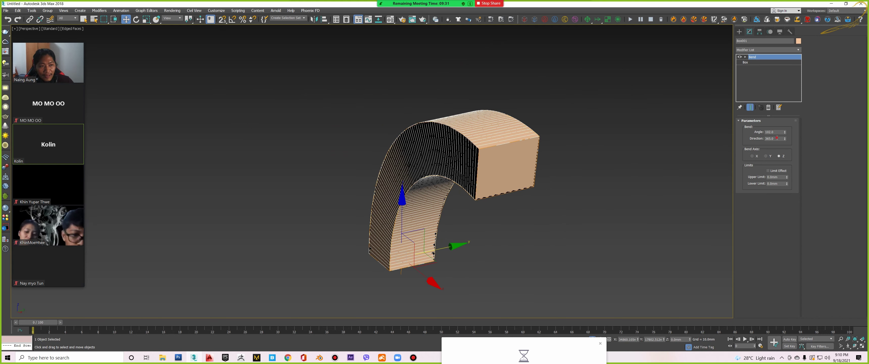
left_click_drag(776, 138, 744, 142)
type("0")
key("Return")
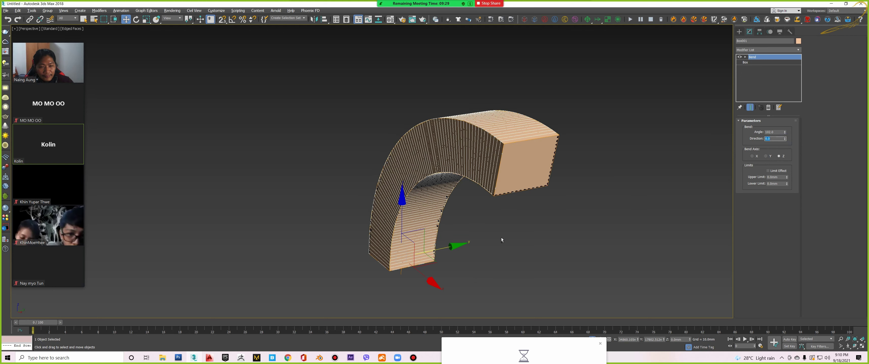
Switch the box's Bend Axis to Y, leaving it standing straight.
mouse_move(501, 237)
middle_mouse_down("alt")
mouse_move(458, 239)
mouse_move(474, 213)
mouse_move(465, 213)
middle_mouse_up("alt")
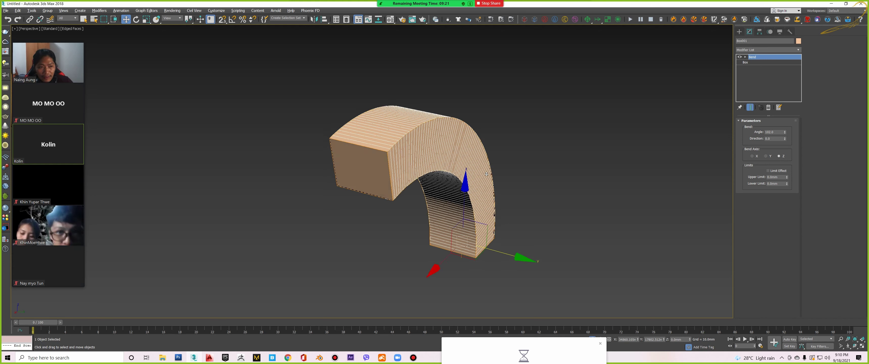
middle_click_drag(499, 170, 525, 174, "alt")
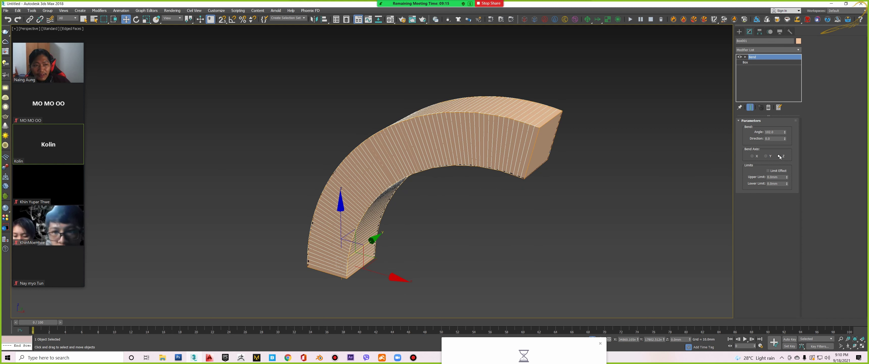
middle_click_drag(635, 222, 636, 221, "alt")
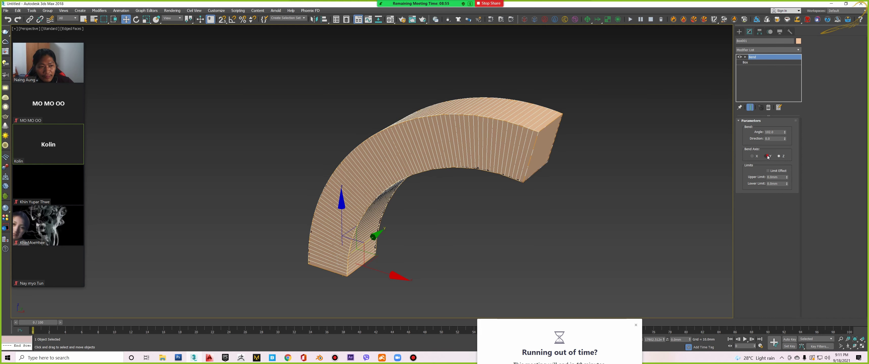
left_click(767, 157)
mouse_move(568, 152)
middle_mouse_down("alt")
mouse_move(471, 210)
mouse_move(463, 179)
mouse_move(443, 192)
mouse_move(418, 175)
mouse_move(422, 165)
middle_mouse_up("alt")
scroll(417, 176, "up", 2)
scroll(422, 170, "up", 3)
Set the box to Length Segs 10, Width Segs 10 and Height Segs 42.
left_click(752, 62)
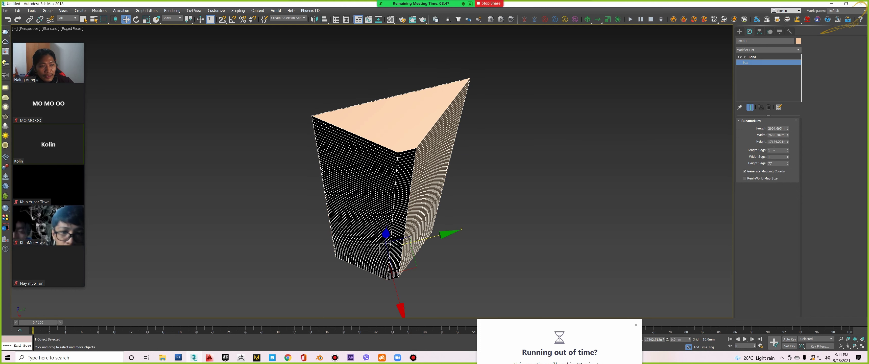
left_click_drag(788, 151, 788, 152)
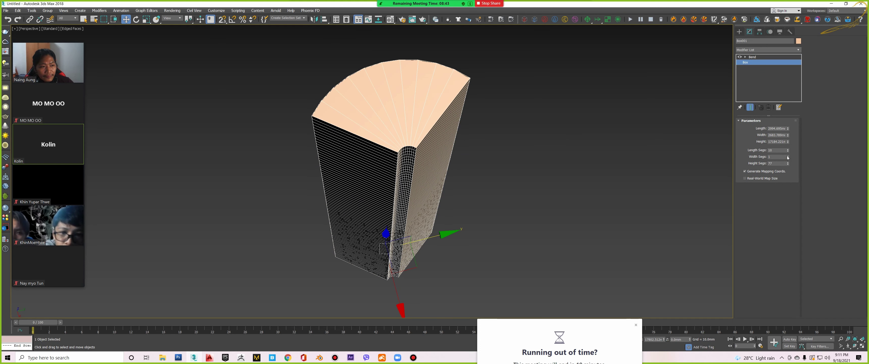
left_click_drag(789, 157, 788, 156)
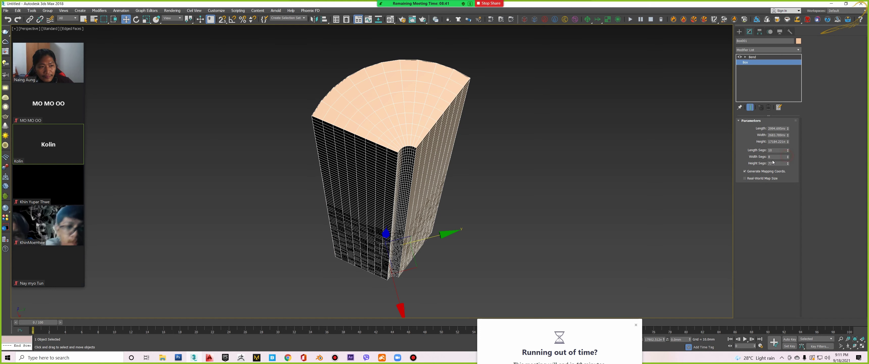
left_click(788, 155)
left_click(788, 156)
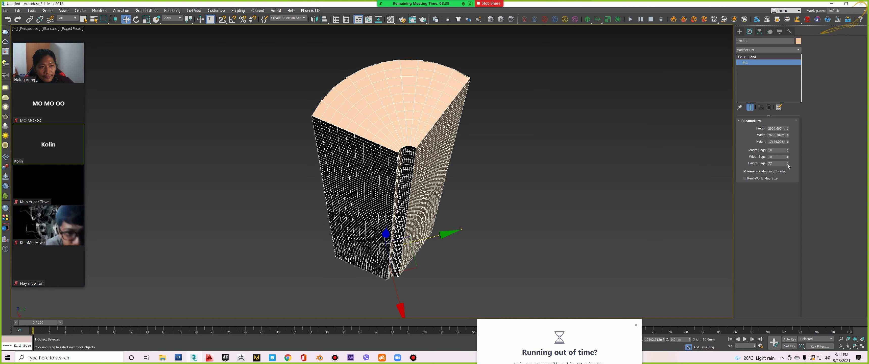
mouse_move(788, 164)
left_mouse_down()
mouse_move(790, 176)
mouse_move(787, 147)
left_mouse_up()
left_click(752, 56)
Try the box's Bend Axis on Z, Y and X to compare the arch and fan shapes.
middle_click_drag(456, 186, 490, 171, "alt")
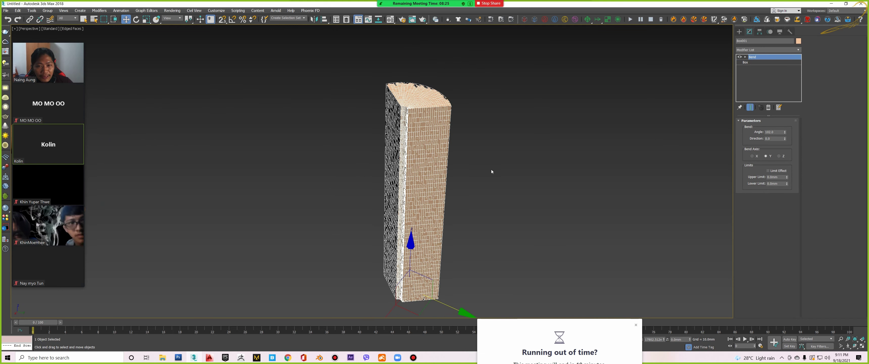
left_click(779, 156)
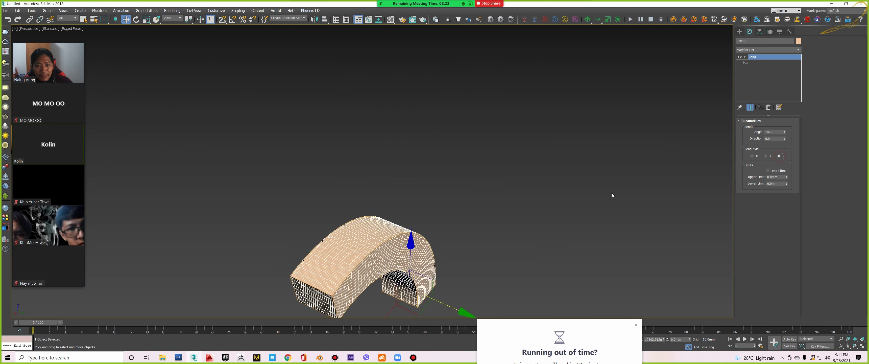
mouse_move(450, 179)
middle_mouse_down("alt")
mouse_move(446, 195)
mouse_move(686, 180)
middle_mouse_up("alt")
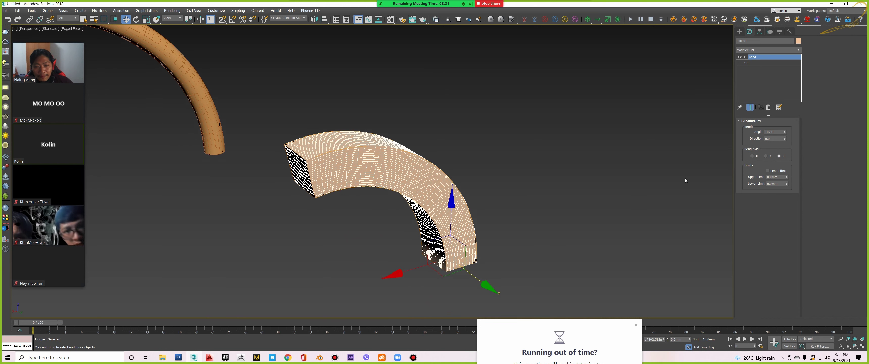
left_click(765, 156)
mouse_move(568, 171)
middle_mouse_down("alt")
mouse_move(534, 191)
mouse_move(445, 135)
middle_mouse_up("alt")
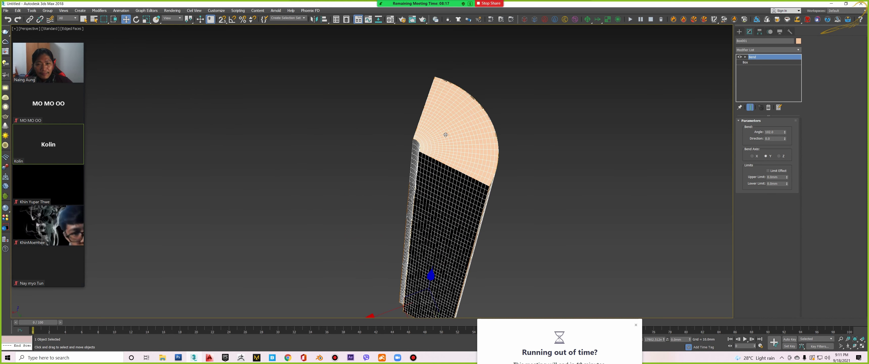
left_click(752, 155)
middle_click_drag(445, 135, 492, 203, "alt")
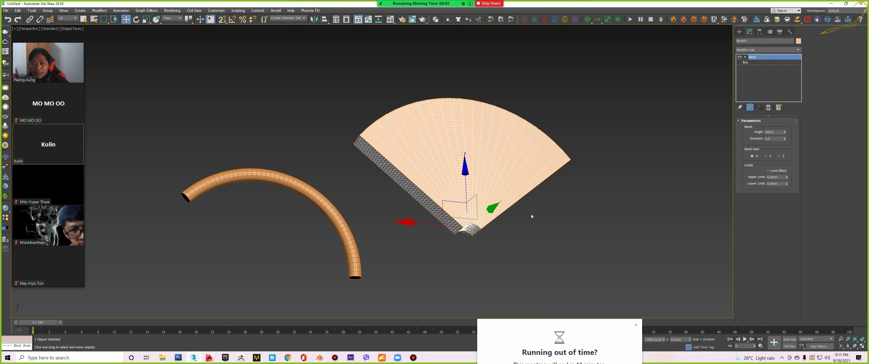
Settle the Bend Axis on Z and fine-tune the angle to 104.
left_click(768, 157)
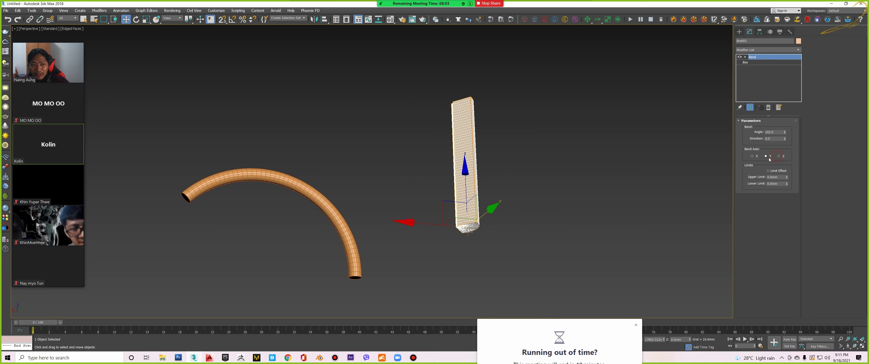
left_click(779, 156)
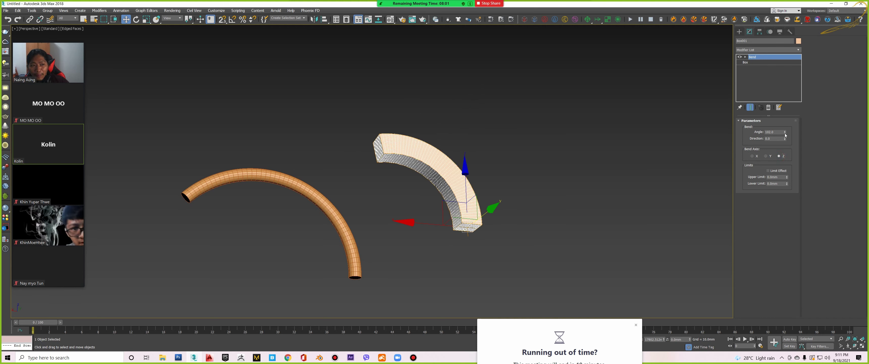
mouse_move(785, 138)
left_mouse_down()
mouse_move(787, 120)
mouse_move(785, 146)
left_mouse_up()
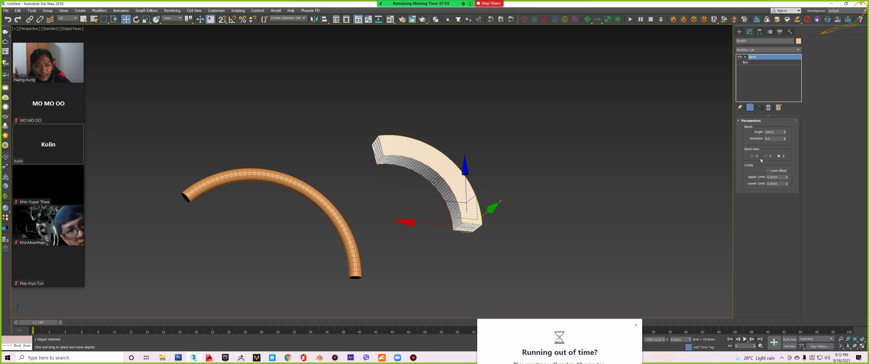
scroll(375, 156, "up", 1)
scroll(375, 156, "up", 1)
scroll(375, 156, "up", 1)
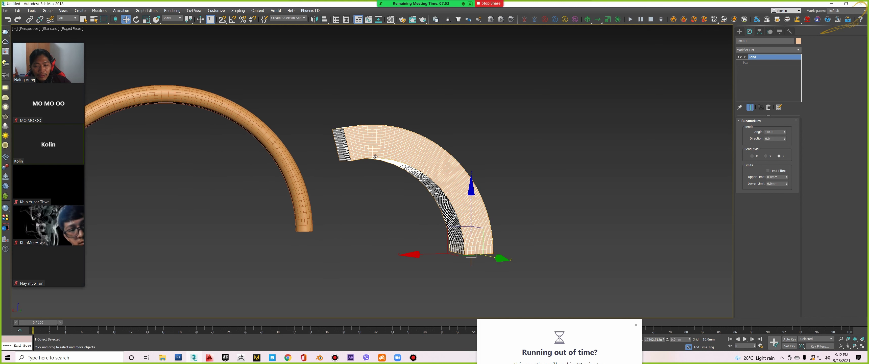
Bend the box around X into a fan, narrowing it to 30 then reopening to 101.5 degrees.
left_click(752, 156)
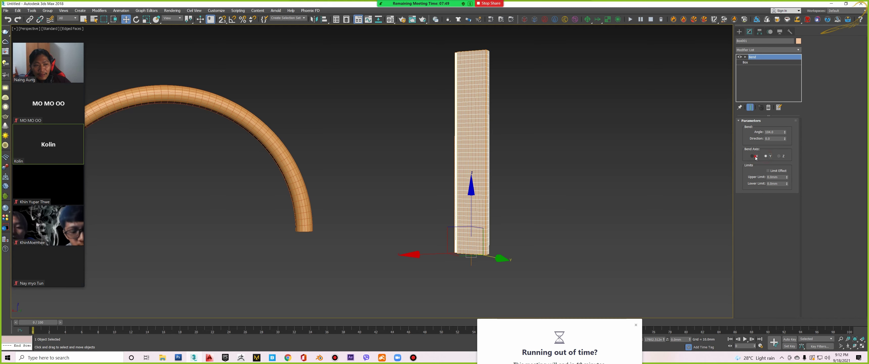
left_click(751, 156)
middle_click_drag(572, 167, 580, 184, "alt")
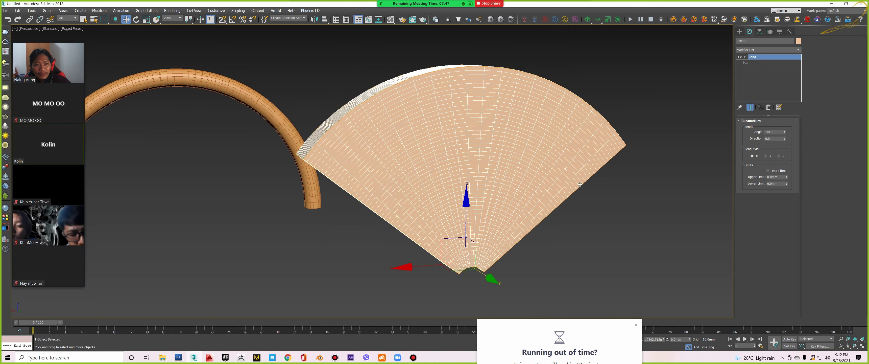
left_click_drag(786, 134, 790, 173)
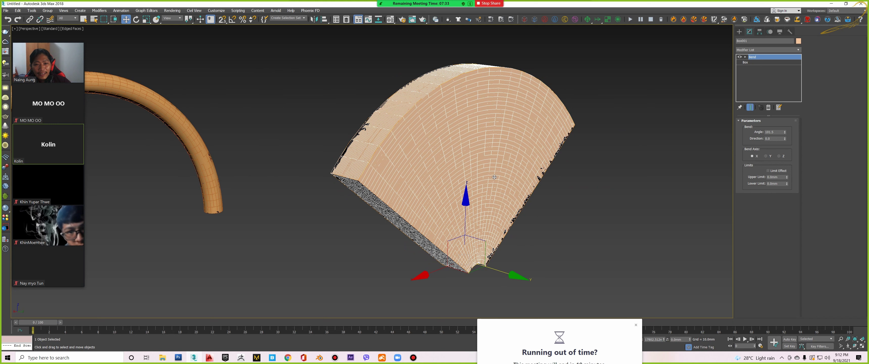
left_click_drag(785, 132, 737, 96)
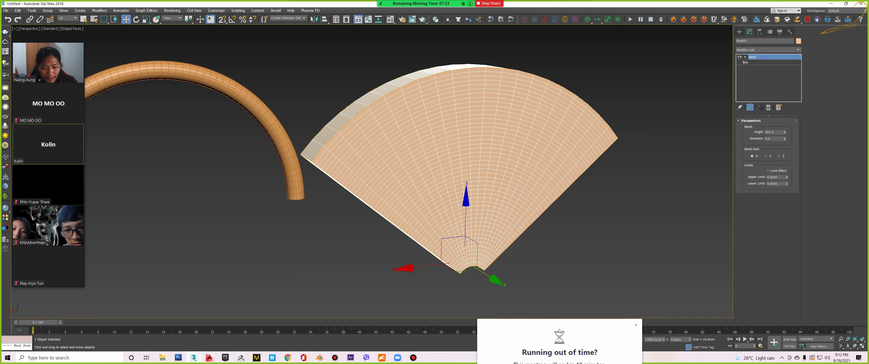
Orbit to inspect the bent box's thickness, then select the bent cylinder.
middle_click_drag(598, 219, 573, 218)
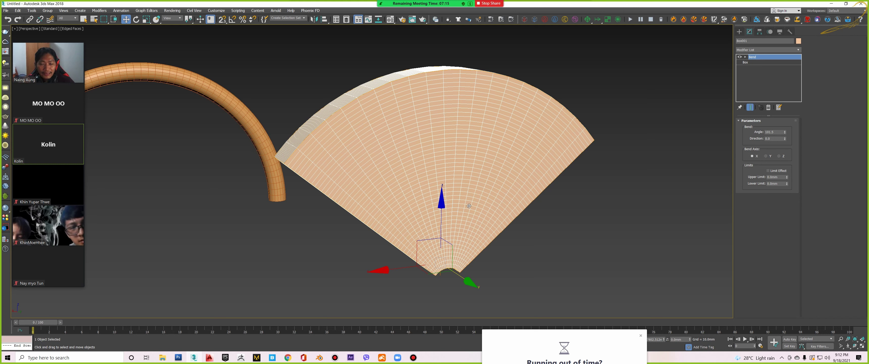
middle_click_drag(474, 212, 543, 216, "alt")
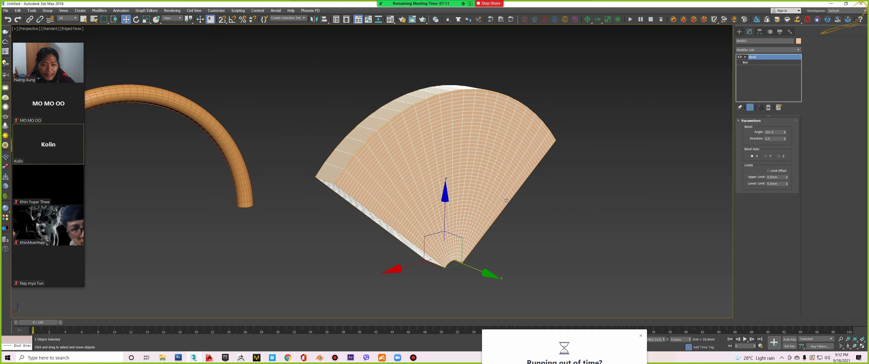
mouse_move(506, 200)
middle_mouse_down("alt")
mouse_move(391, 195)
mouse_move(351, 222)
middle_mouse_up("alt")
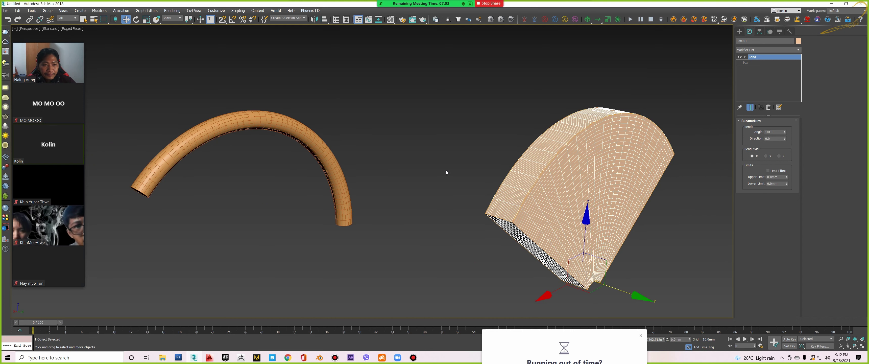
left_click(292, 132)
mouse_move(292, 131)
middle_mouse_down("alt")
mouse_move(305, 247)
mouse_move(307, 234)
middle_mouse_up("alt")
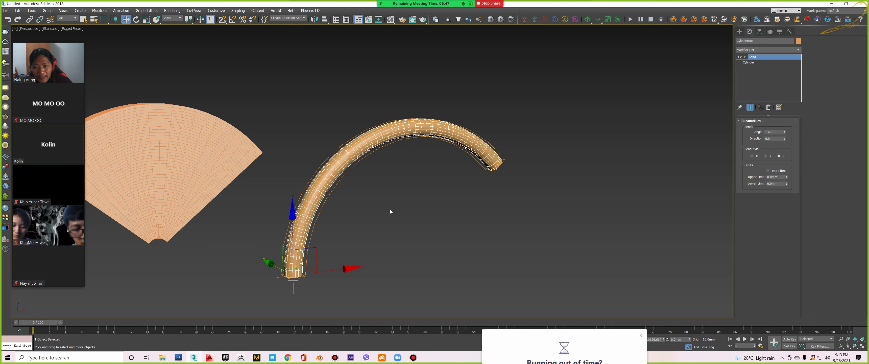
Turn on Limit Effect for the cylinder's Bend.
left_click(768, 171)
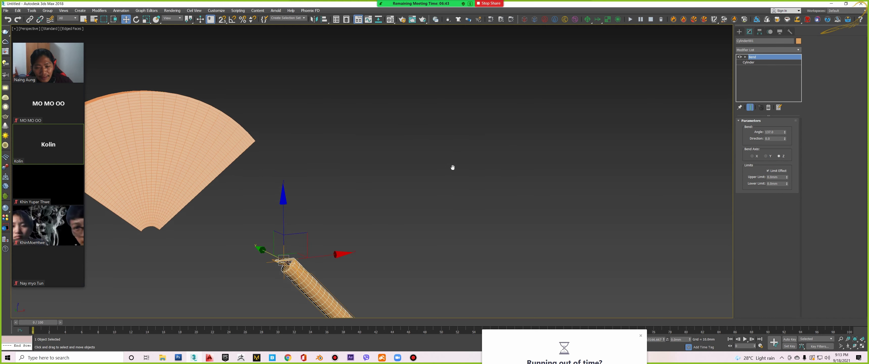
scroll(452, 167, "down", 3)
scroll(385, 200, "up", 3)
scroll(371, 199, "up", 1)
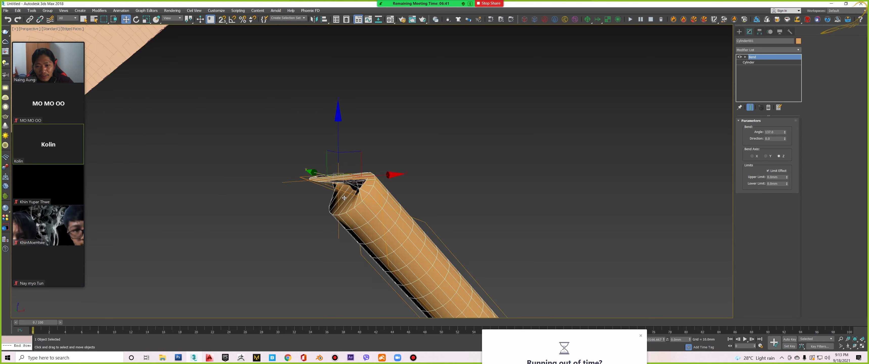
scroll(345, 197, "down", 4)
scroll(345, 197, "down", 3)
scroll(350, 200, "up", 3)
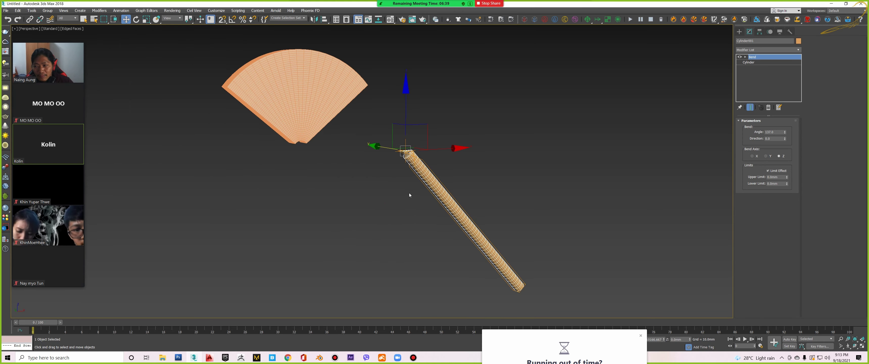
mouse_move(409, 193)
middle_mouse_down()
mouse_move(374, 206)
mouse_move(394, 200)
middle_mouse_up()
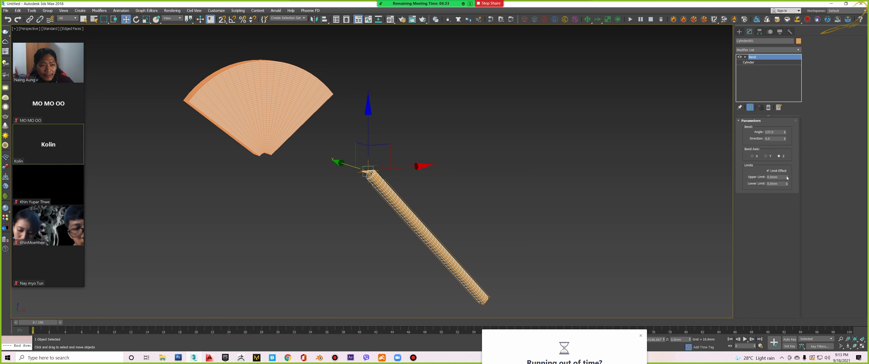
Try Bend Upper Limit values of 8, 1200 and 3000 mm.
left_click_drag(787, 177, 787, 172)
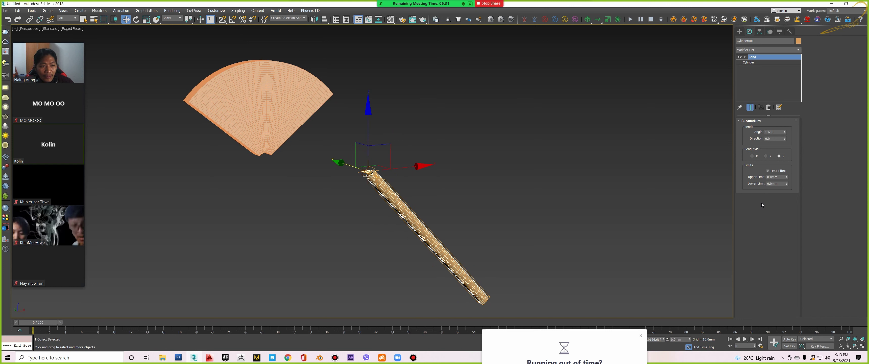
left_click(786, 184)
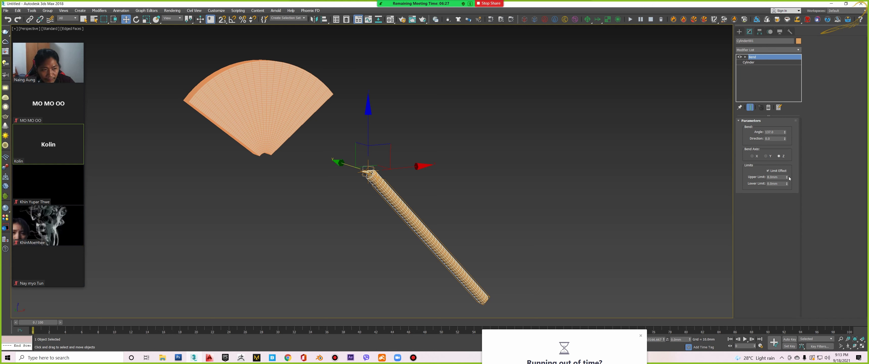
mouse_move(787, 177)
left_mouse_down()
mouse_move(802, 112)
mouse_move(835, 227)
left_mouse_up()
double_click(774, 177)
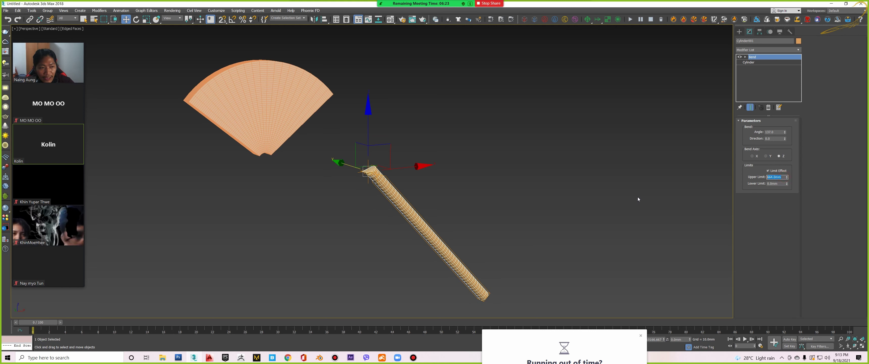
type("120")
key("Return")
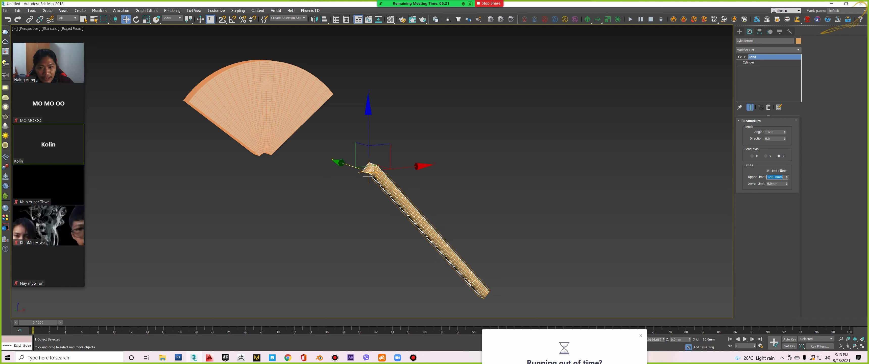
type("3")
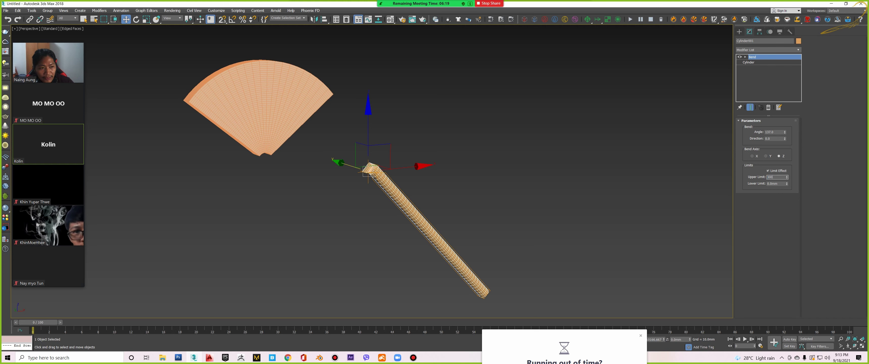
type("0")
key("Return")
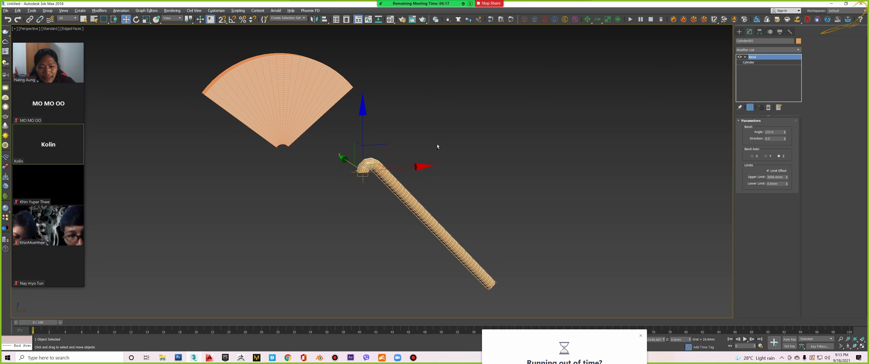
Set the Upper Limit to about 16170 mm and push the Lower Limit below zero.
scroll(437, 144, "down", 1)
scroll(456, 195, "down", 3)
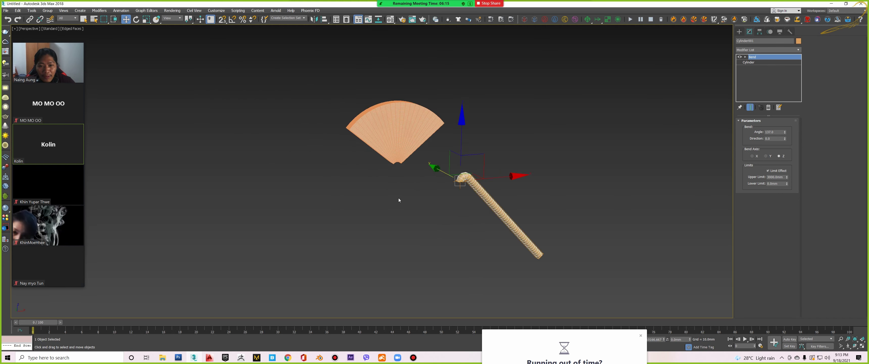
scroll(399, 198, "up", 3)
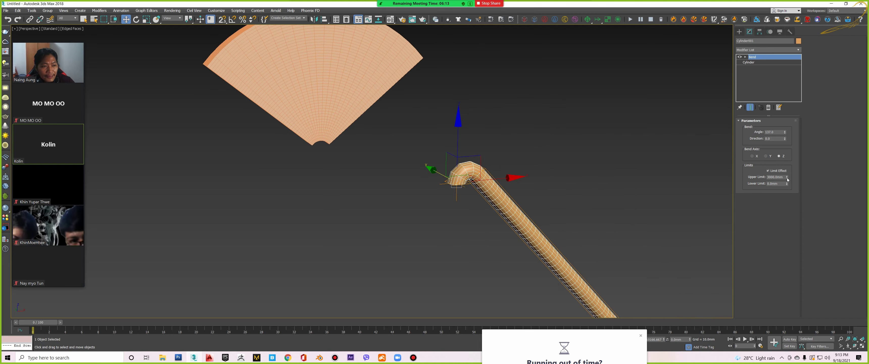
mouse_move(787, 180)
left_mouse_down()
mouse_move(785, 45)
mouse_move(781, 74)
left_mouse_up()
middle_click_drag(595, 137, 591, 139, "alt")
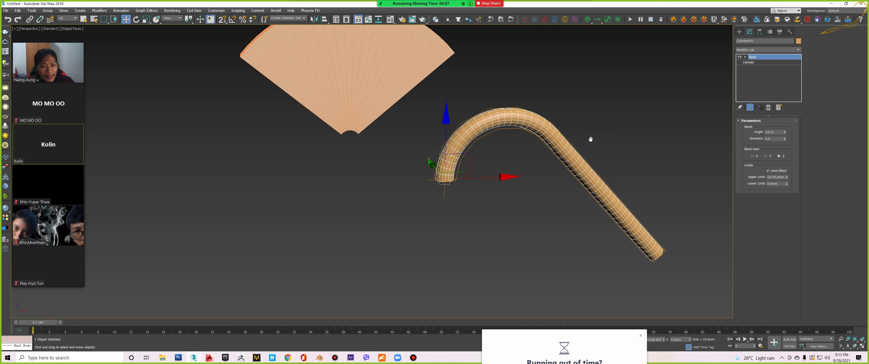
scroll(546, 151, "up", 4)
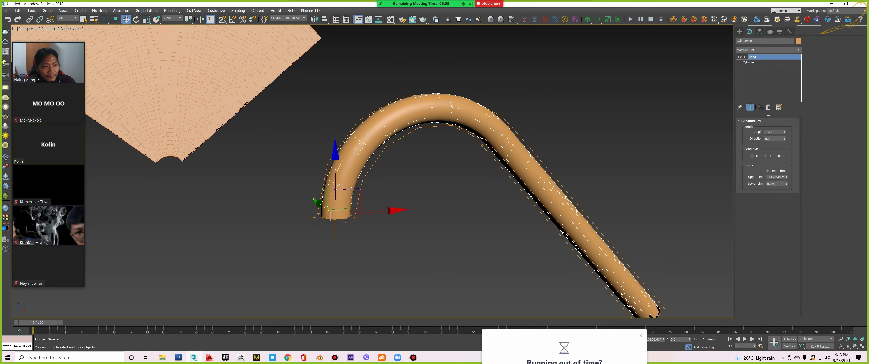
left_click_drag(788, 185, 759, 14)
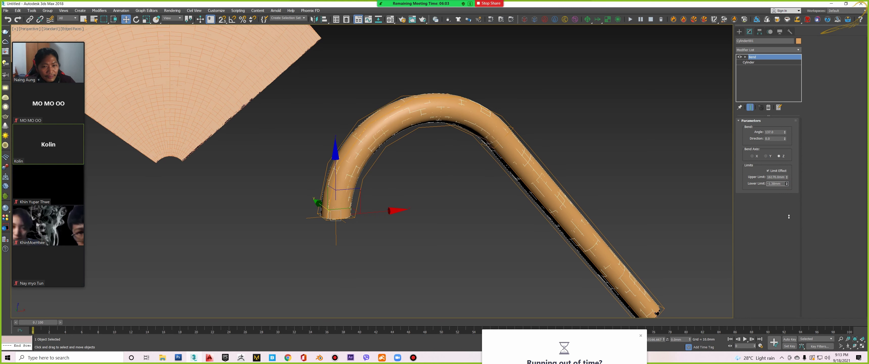
mouse_move(775, 171)
left_mouse_down()
mouse_move(803, 41)
mouse_move(840, 200)
left_mouse_up()
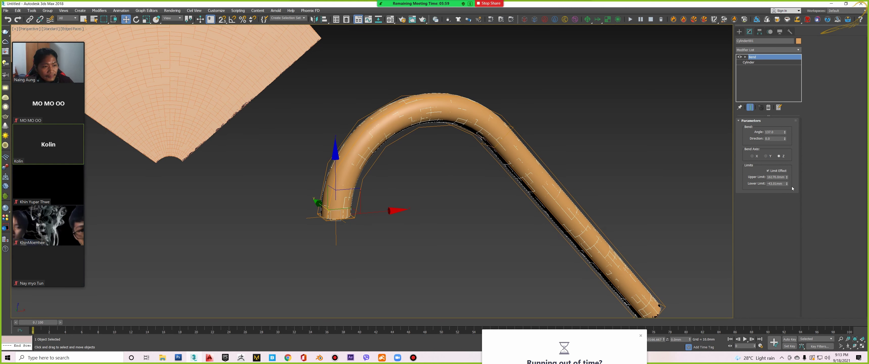
Set the cylinder's Bend Lower Limit to -1000 mm, keeping the cylinder selected.
type("-")
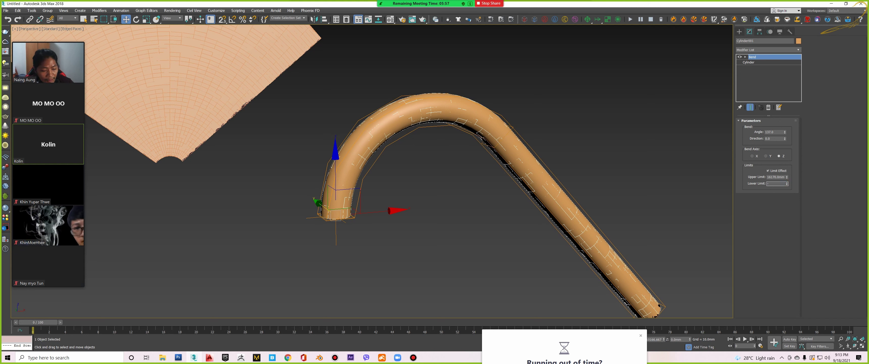
type("100")
key("Return")
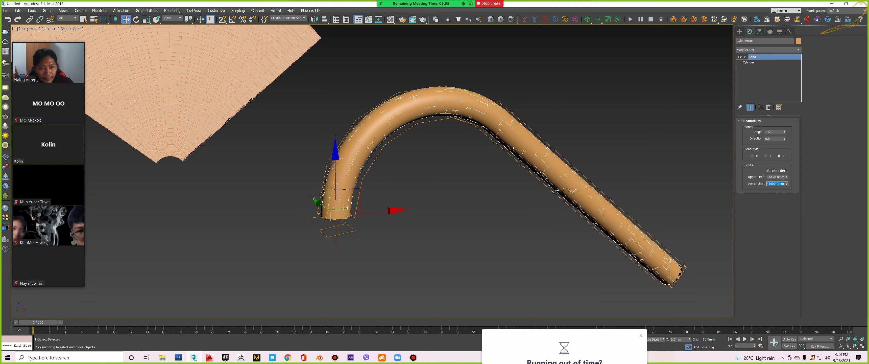
scroll(488, 185, "down", 2)
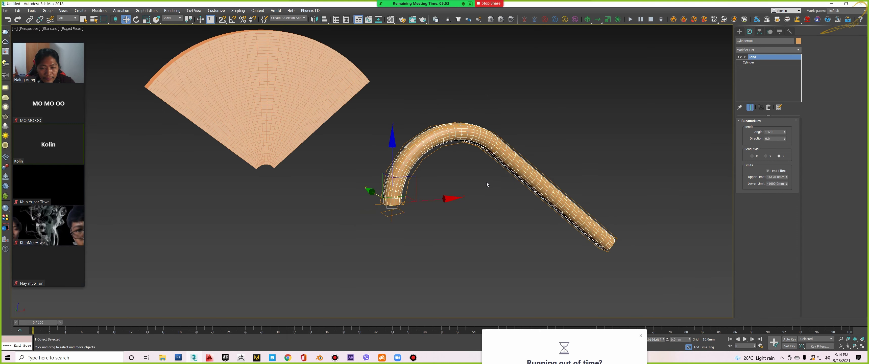
scroll(485, 176, "up", 3)
left_click(493, 174)
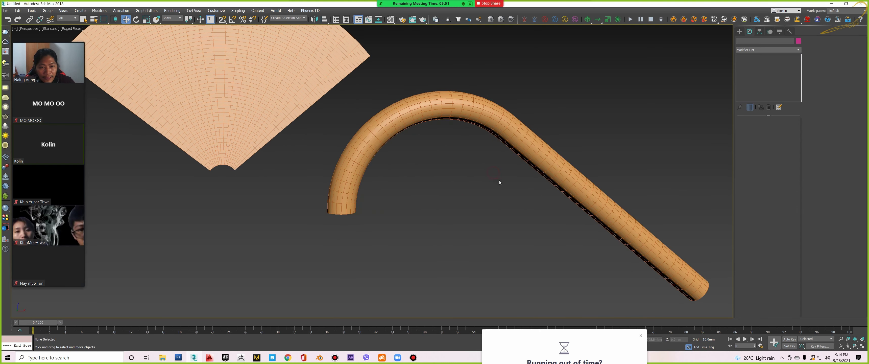
key("ctrl+z")
middle_click_drag(455, 170, 452, 178)
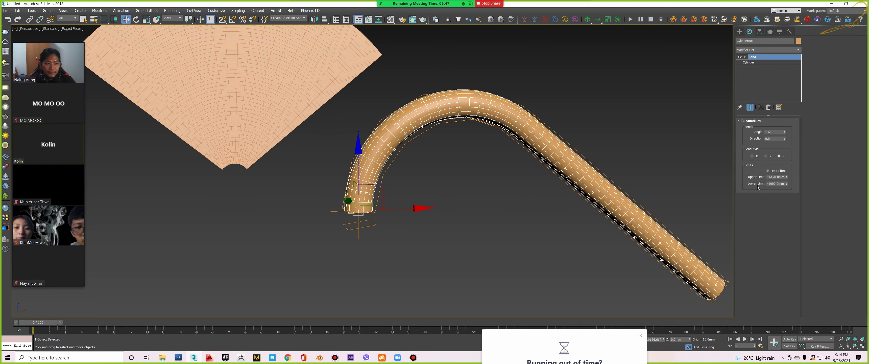
Zoom and orbit to inspect the base of the tube.
scroll(371, 206, "up", 2)
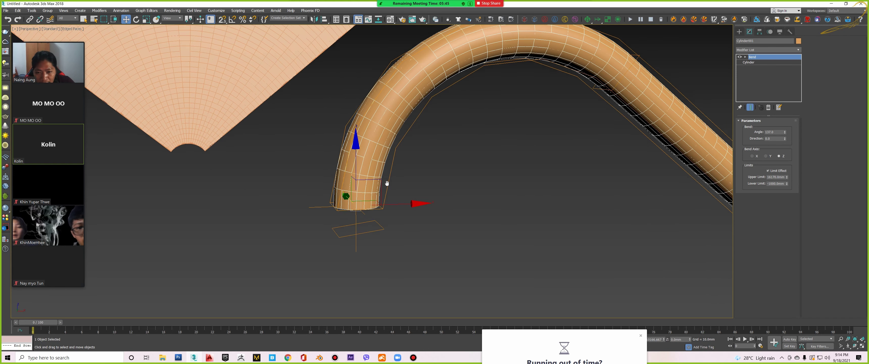
scroll(418, 142, "up", 1)
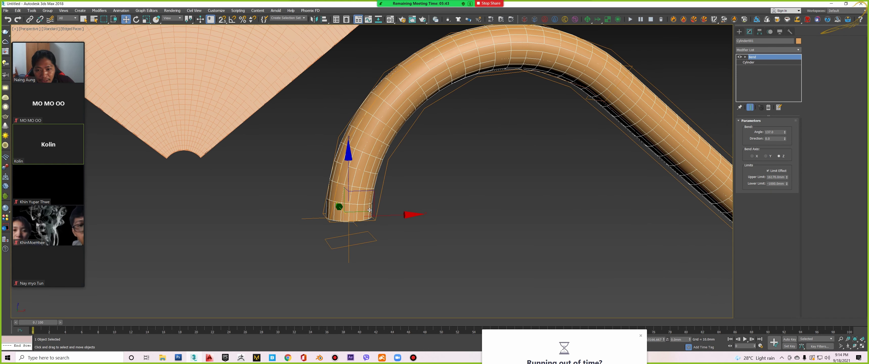
mouse_move(369, 210)
middle_mouse_down("alt")
mouse_move(361, 226)
mouse_move(347, 224)
mouse_move(360, 235)
middle_mouse_up("alt")
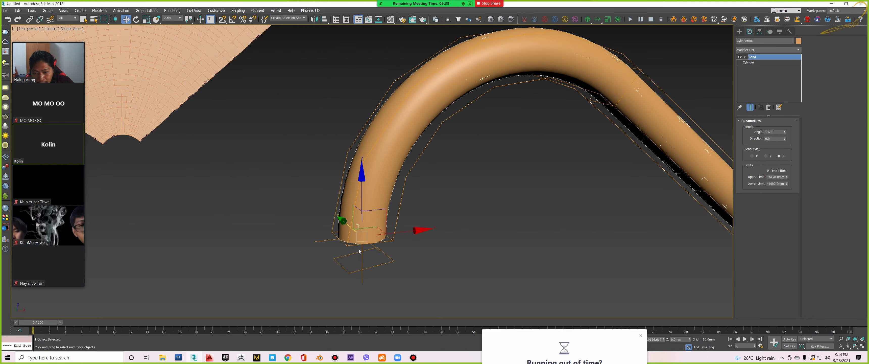
middle_click_drag(376, 260, 374, 258, "alt")
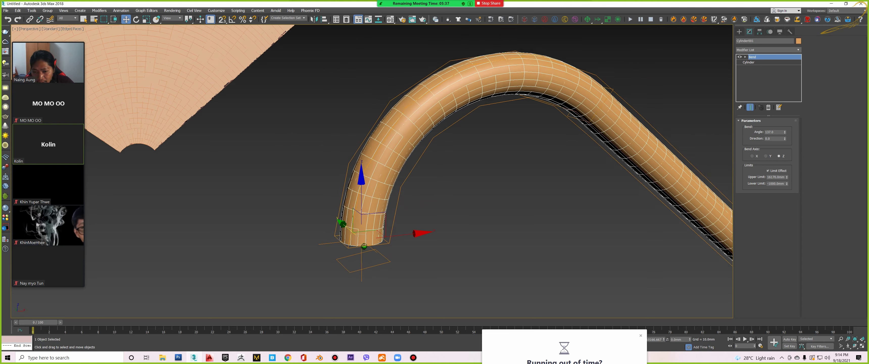
left_click(769, 170)
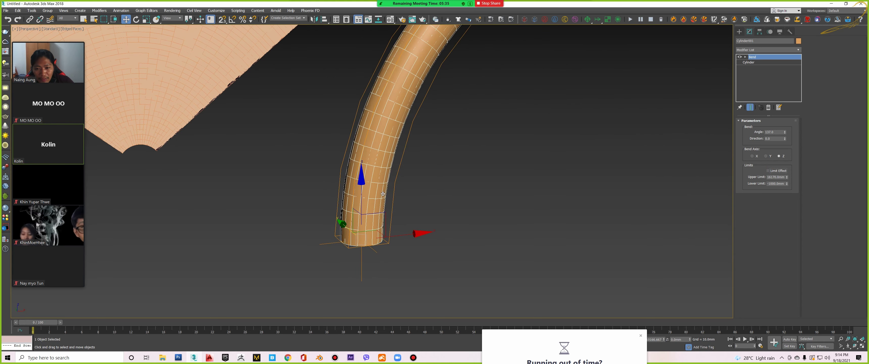
scroll(354, 251, "down", 4)
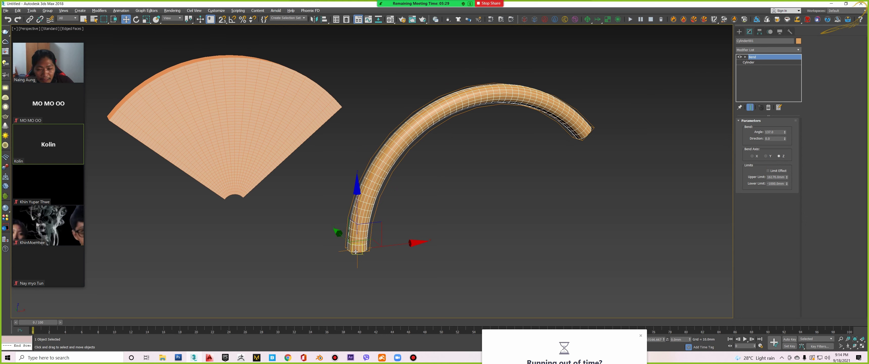
mouse_move(356, 252)
middle_mouse_down("alt")
mouse_move(354, 183)
mouse_move(366, 202)
mouse_move(533, 160)
mouse_move(591, 165)
middle_mouse_up("alt")
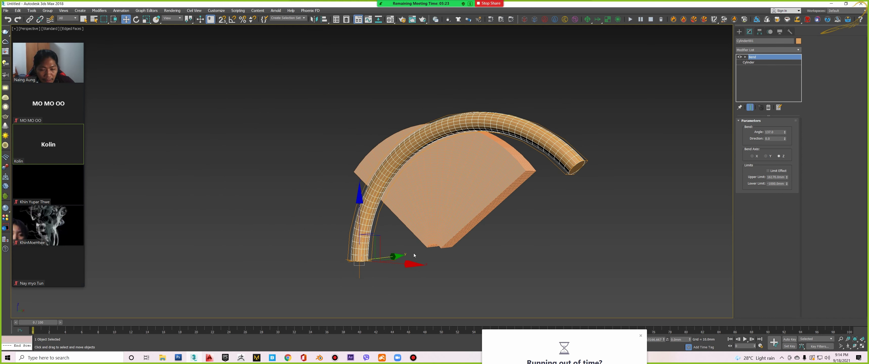
mouse_move(563, 163)
middle_mouse_down("alt")
mouse_move(425, 208)
mouse_move(352, 194)
middle_mouse_up("alt")
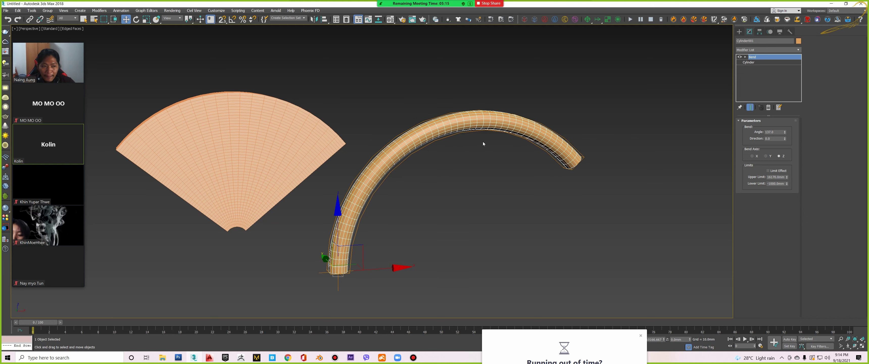
Enable Limit Effect on the tube's Bend and reset its Lower Limit to 0 mm.
left_click(772, 170)
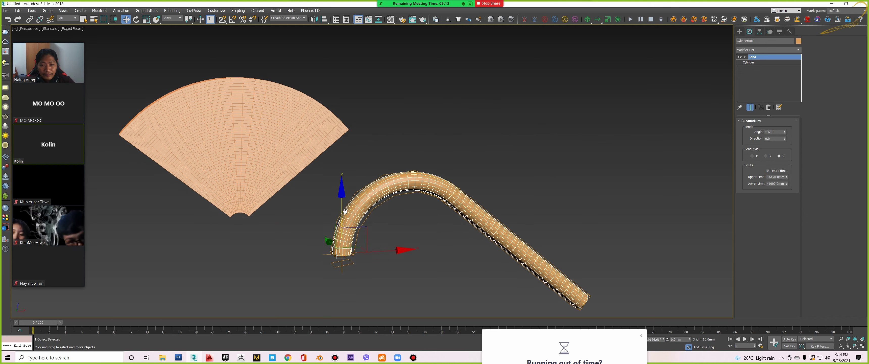
scroll(362, 213, "up", 3)
scroll(363, 213, "up", 2)
scroll(363, 212, "down", 3)
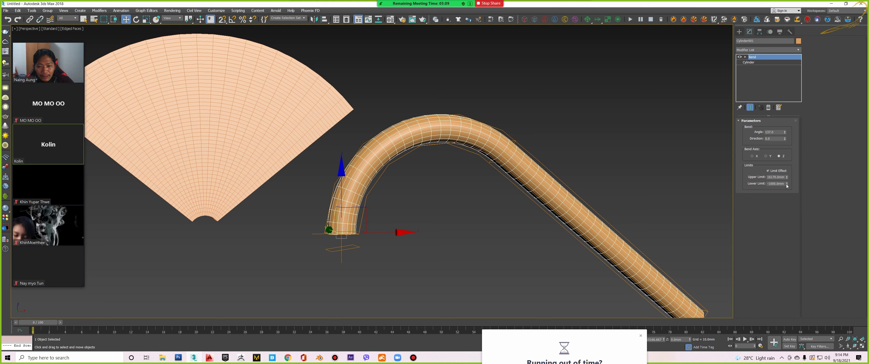
mouse_move(787, 185)
left_mouse_down()
mouse_move(782, 158)
mouse_move(780, 272)
mouse_move(404, 221)
left_mouse_up()
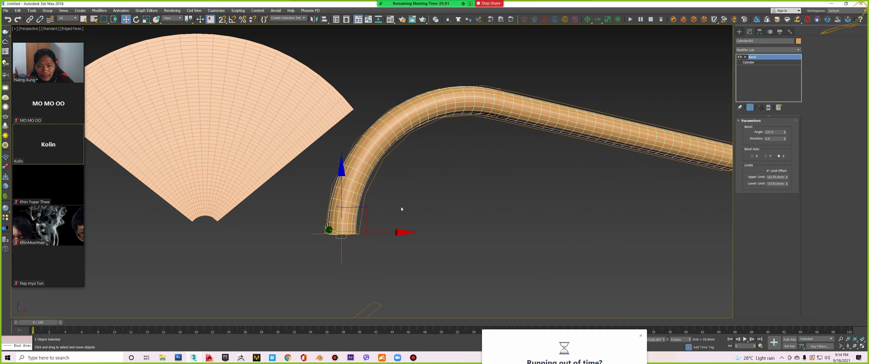
right_click(786, 184)
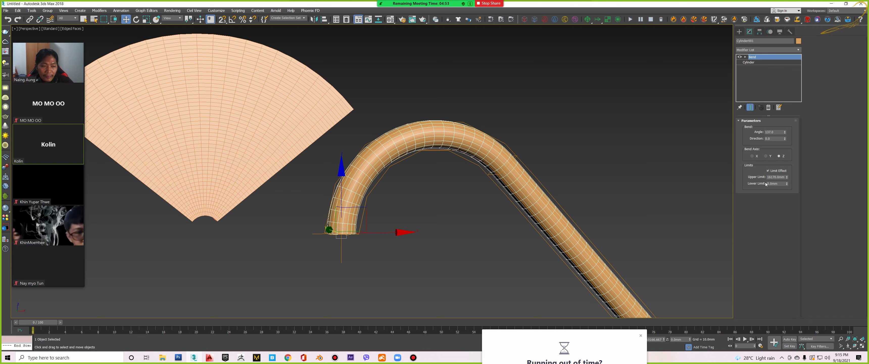
middle_click_drag(526, 176, 516, 167, "alt")
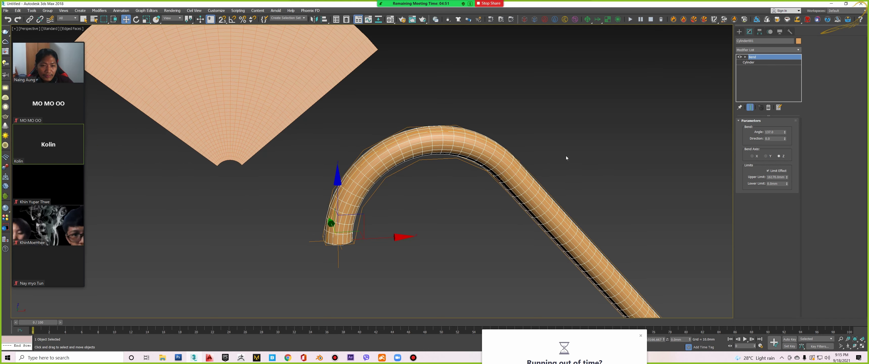
middle_click_drag(566, 157, 512, 153, "alt")
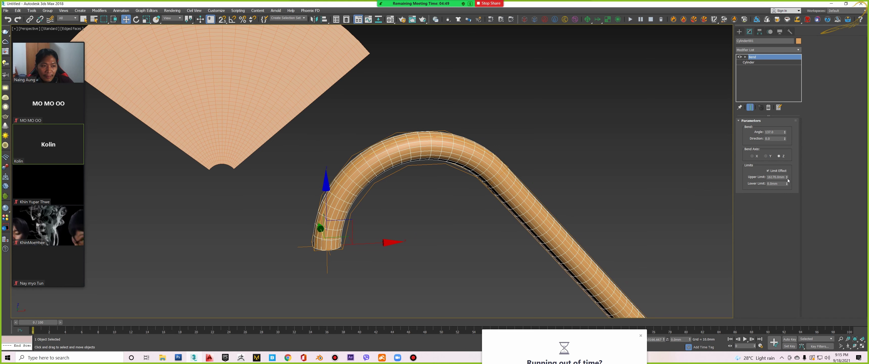
Lower the Bend's Upper Limit slightly and zoom to inspect the tube.
left_click_drag(788, 180, 476, 174)
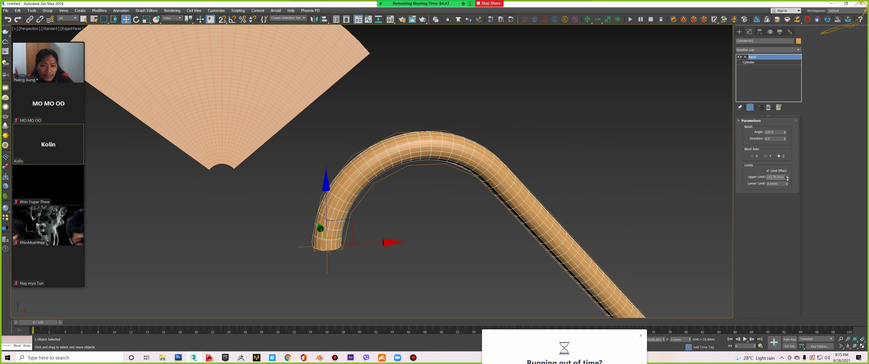
scroll(468, 173, "up", 5)
scroll(590, 220, "down", 5)
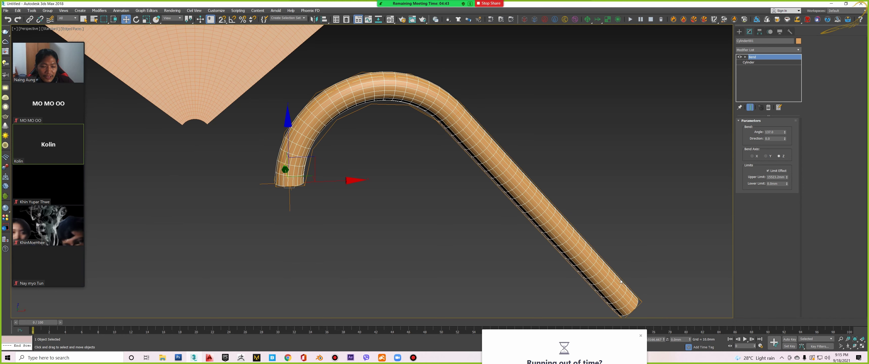
scroll(459, 114, "up", 3)
scroll(459, 115, "up", 4)
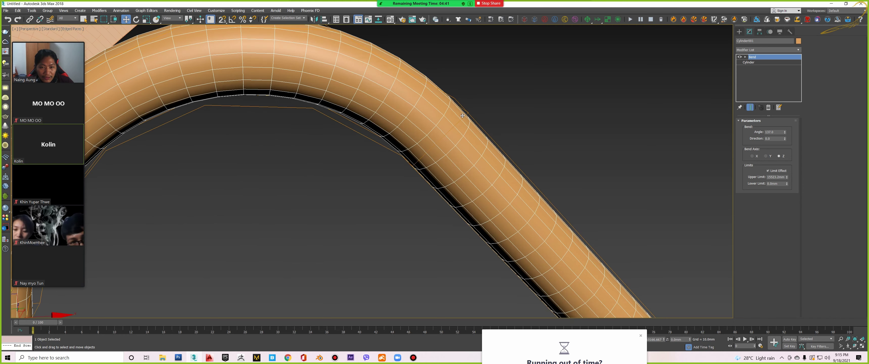
scroll(464, 115, "down", 2)
scroll(462, 104, "down", 2)
scroll(462, 103, "down", 3)
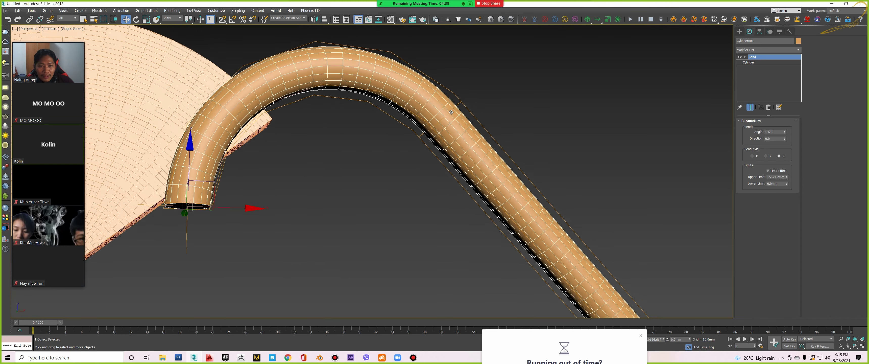
scroll(442, 118, "down", 1)
scroll(442, 118, "down", 1)
scroll(449, 107, "down", 1)
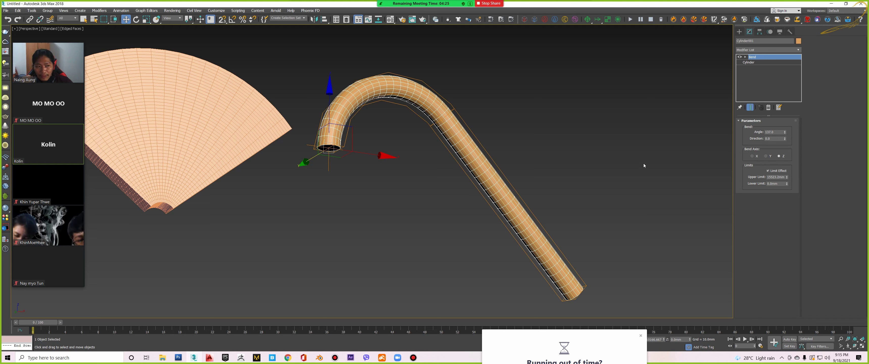
Settle the Upper Limit near 23595mm and orbit to check the tube's curve.
mouse_move(786, 177)
left_mouse_down()
mouse_move(790, 186)
mouse_move(784, 158)
left_mouse_up()
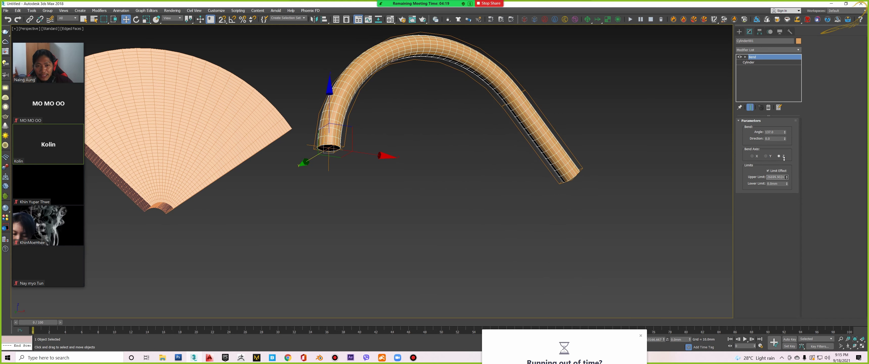
left_click_drag(784, 158, 785, 163)
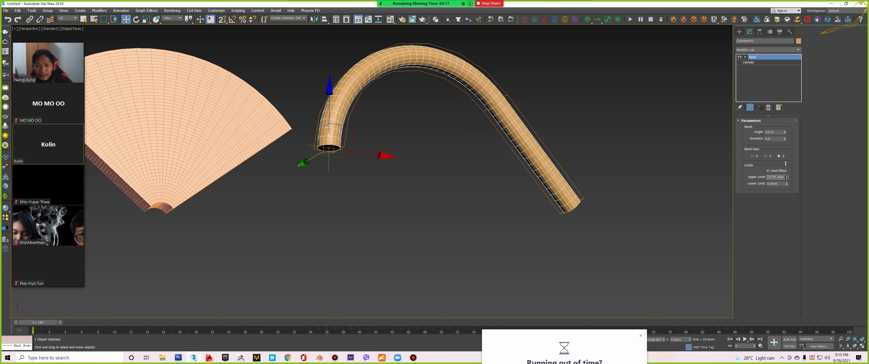
mouse_move(514, 137)
middle_mouse_down("alt")
mouse_move(500, 140)
mouse_move(508, 143)
mouse_move(497, 170)
middle_mouse_up("alt")
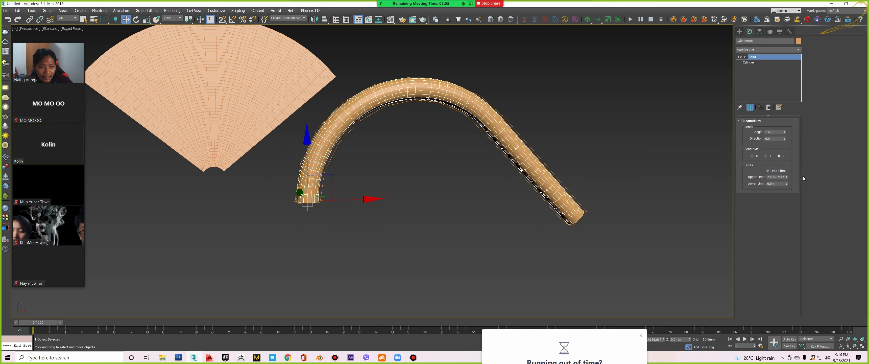
Raise the Bend's Upper Limit substantially, zooming to compare the curve.
left_click_drag(787, 178, 482, 123)
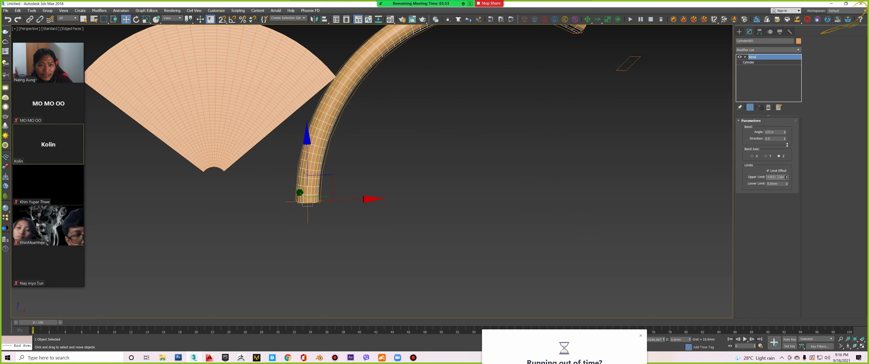
scroll(481, 158, "down", 3)
scroll(463, 174, "up", 1)
scroll(480, 157, "up", 1)
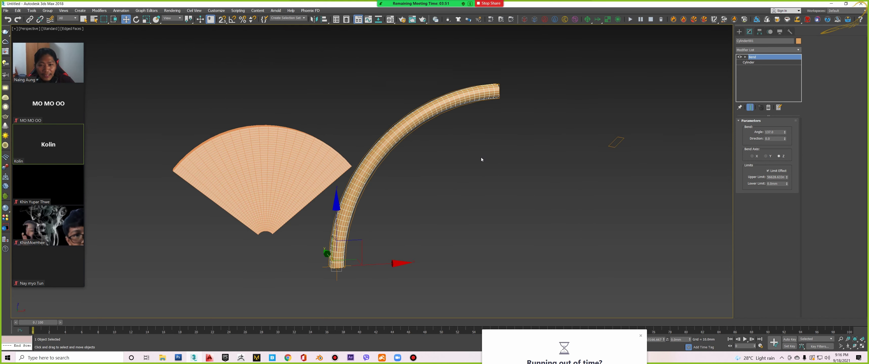
scroll(457, 172, "down", 1)
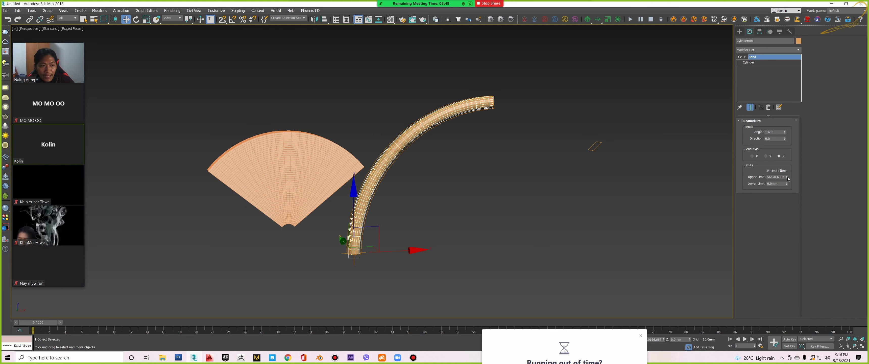
left_click_drag(788, 178, 524, 127)
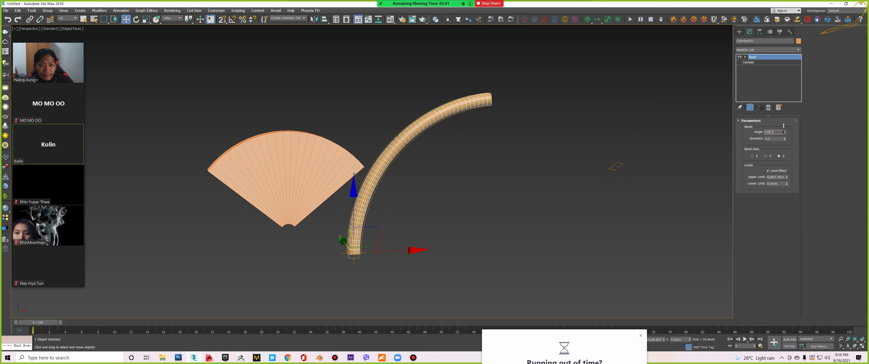
Reduce the Upper Limit to about 45257, then about 19008, and reframe the view.
left_click_drag(789, 178, 606, 185)
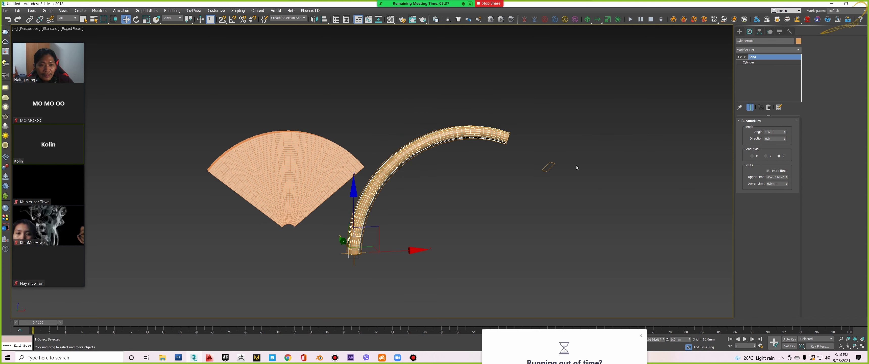
mouse_move(787, 178)
left_mouse_down()
mouse_move(793, 191)
mouse_move(417, 263)
left_mouse_up()
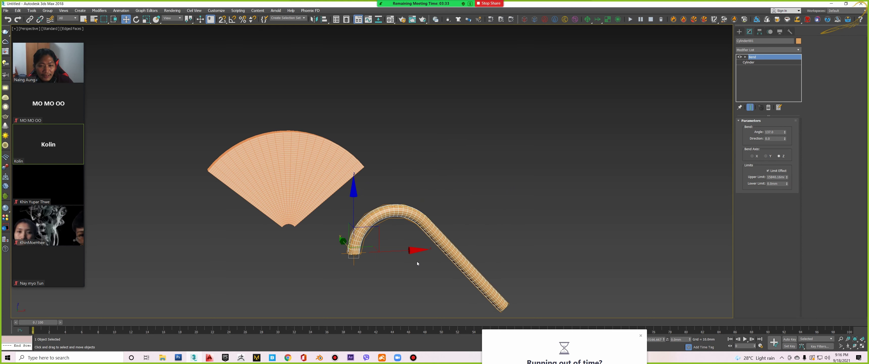
scroll(343, 192, "up", 2)
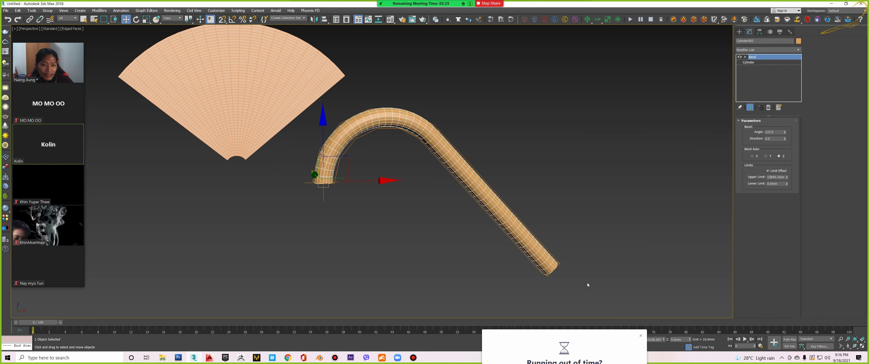
middle_click_drag(586, 284, 533, 241)
scroll(533, 241, "down", 3)
scroll(429, 155, "up", 3)
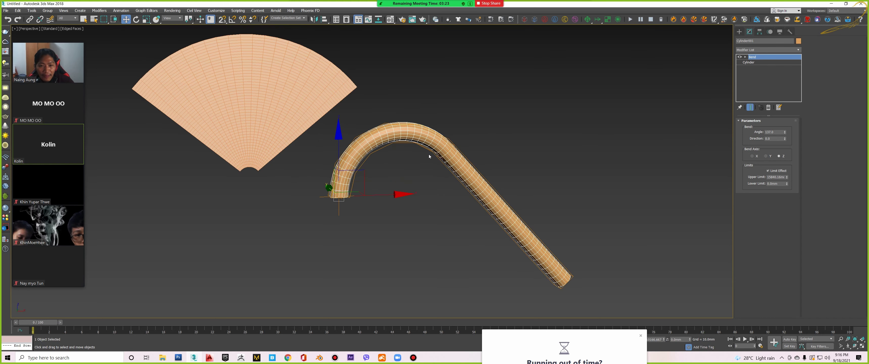
scroll(429, 154, "up", 3)
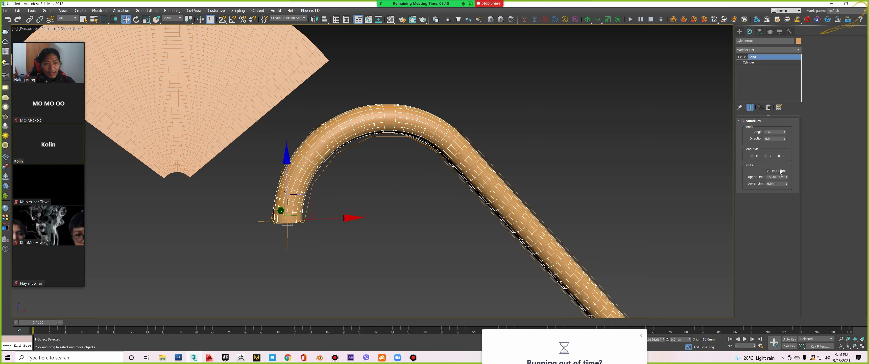
Turn off the Bend's Limit Effect and move the fully bent tube slightly down.
left_click(767, 170)
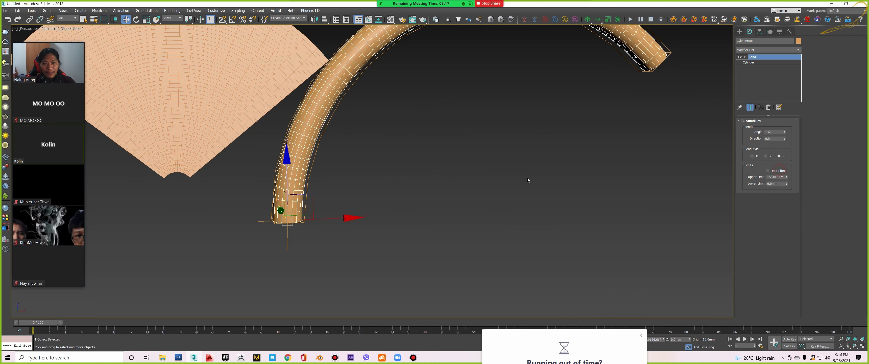
scroll(489, 184, "down", 3)
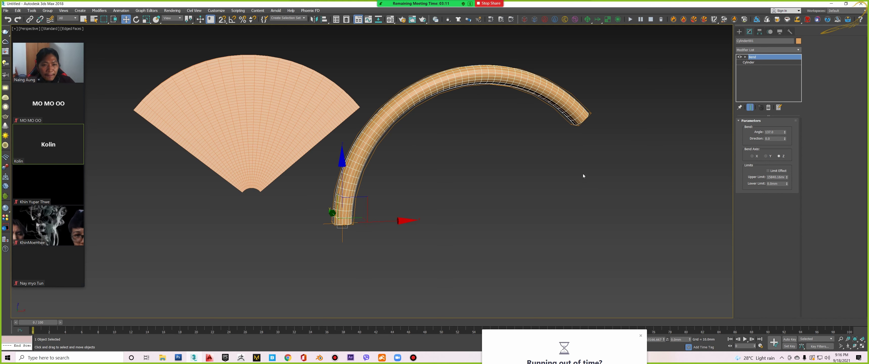
middle_click_drag(473, 186, 457, 176, "alt")
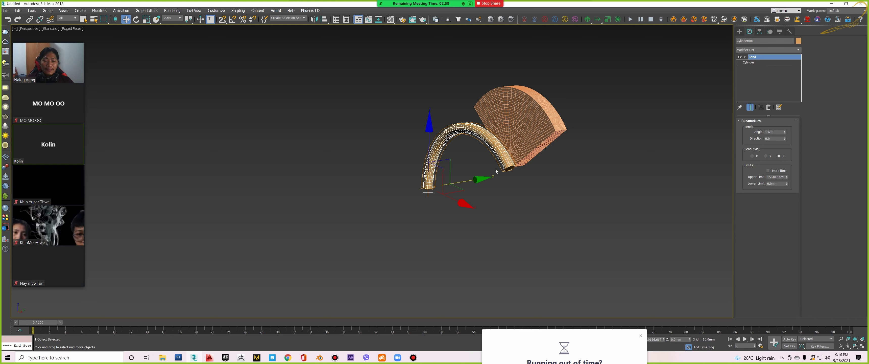
middle_click_drag(496, 169, 496, 178)
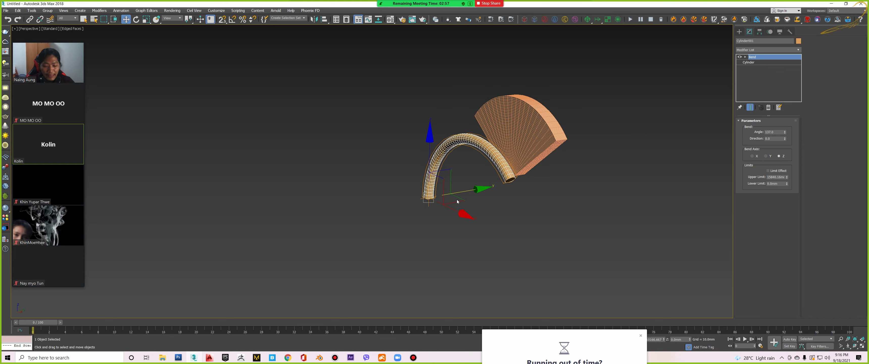
mouse_move(456, 200)
middle_mouse_down("alt")
mouse_move(466, 202)
mouse_move(463, 185)
mouse_move(504, 199)
middle_mouse_up("alt")
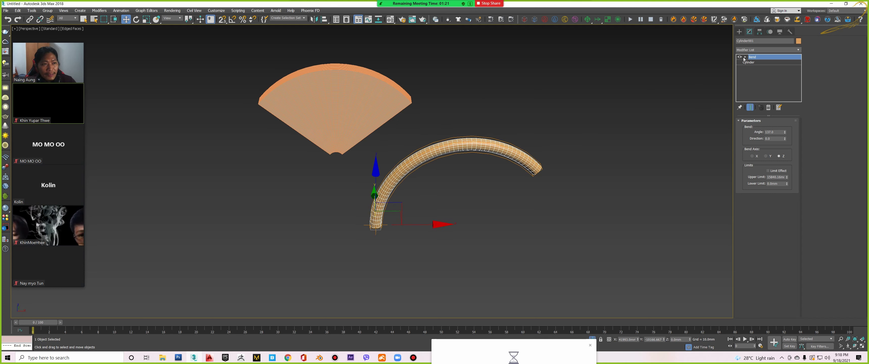
Expand the tube's Bend modifier, select its Gizmo sub-object, and zoom in.
left_click(745, 57)
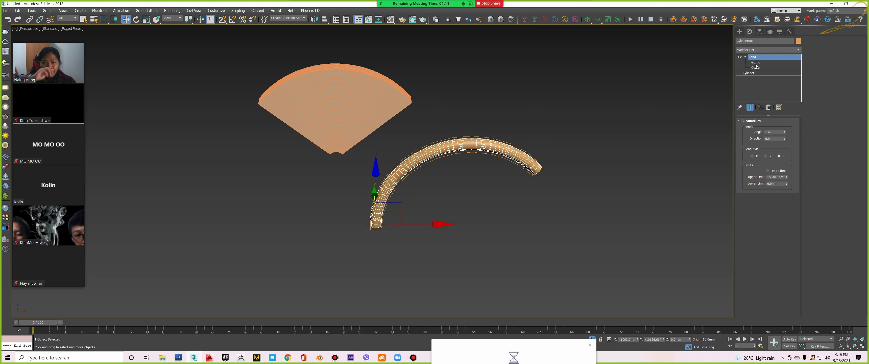
left_click(756, 63)
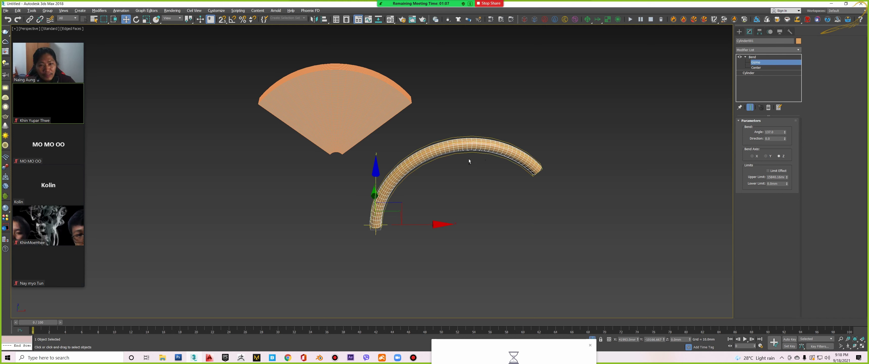
scroll(401, 178, "up", 1)
scroll(395, 194, "up", 2)
scroll(383, 195, "up", 1)
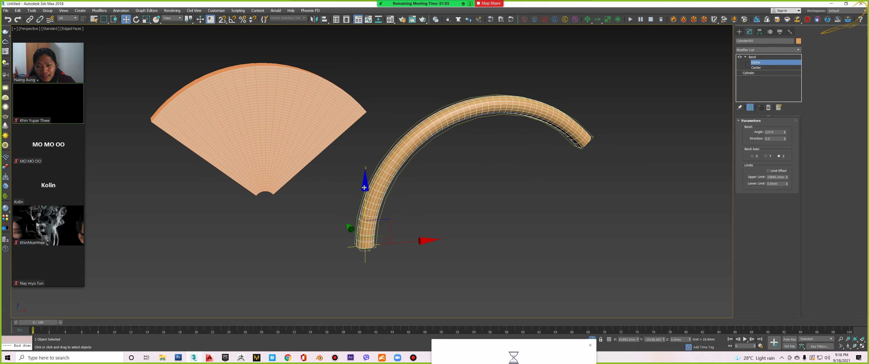
Try moving the Bend gizmo up the tube, cancelling the raise back to the base.
mouse_move(381, 228)
left_mouse_down()
mouse_move(428, 184)
mouse_move(366, 246)
left_mouse_up()
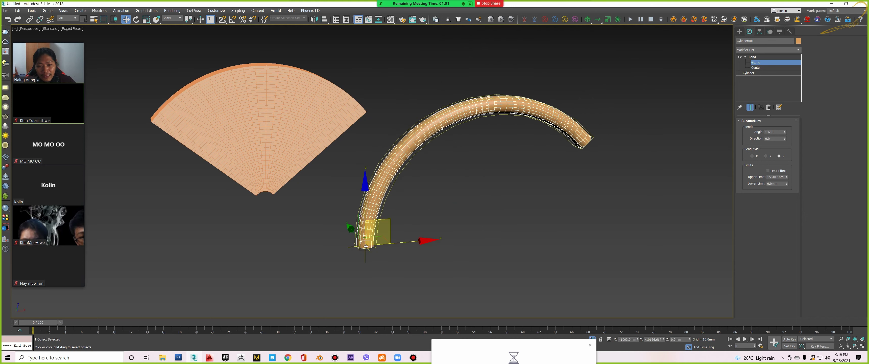
mouse_move(372, 248)
middle_mouse_down("alt")
mouse_move(362, 248)
mouse_move(368, 262)
middle_mouse_up("alt")
scroll(365, 248, "up", 3)
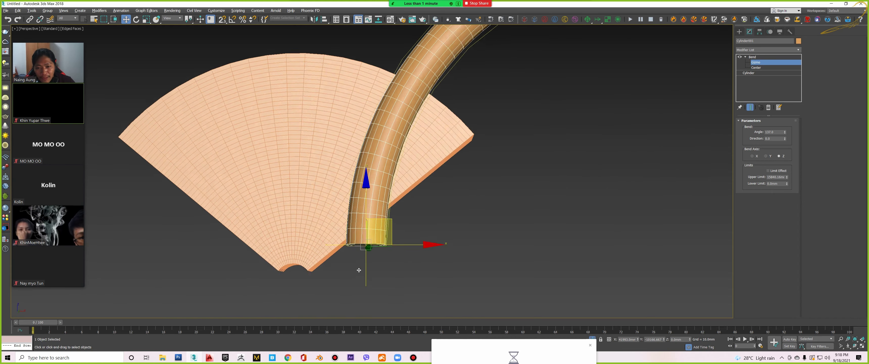
scroll(368, 262, "down", 3)
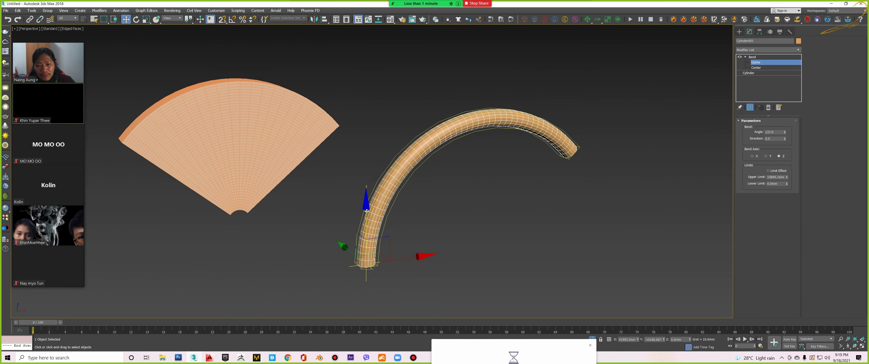
middle_click_drag(384, 220, 366, 195, "alt")
left_click_drag(366, 196, 365, 106)
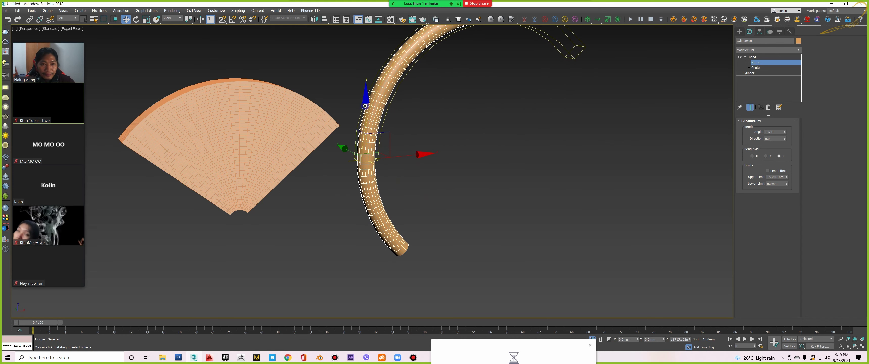
right_click(365, 105)
scroll(369, 147, "down", 2)
middle_click_drag(369, 146, 395, 169, "alt")
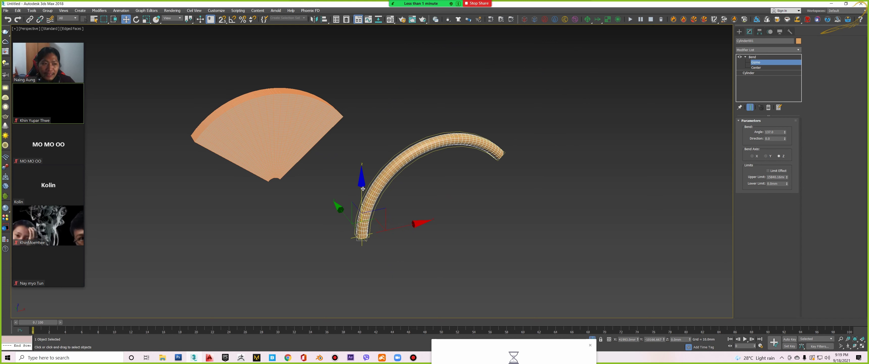
Raise the Bend gizmo higher up the cylinder and slide it along X.
left_click_drag(362, 192, 366, 122)
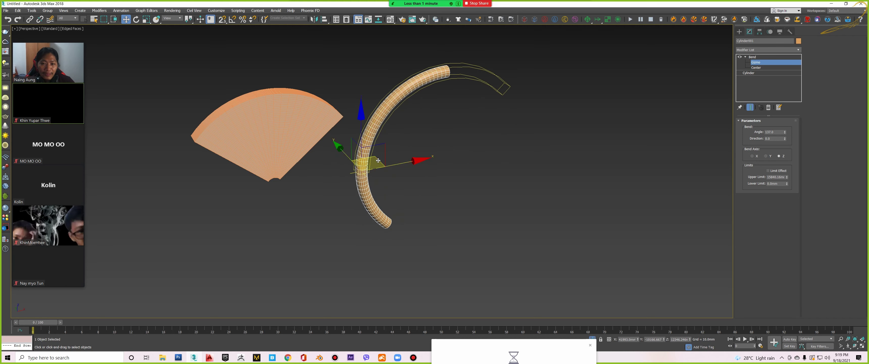
mouse_move(360, 128)
left_mouse_down()
mouse_move(354, 57)
mouse_move(354, 83)
left_mouse_up()
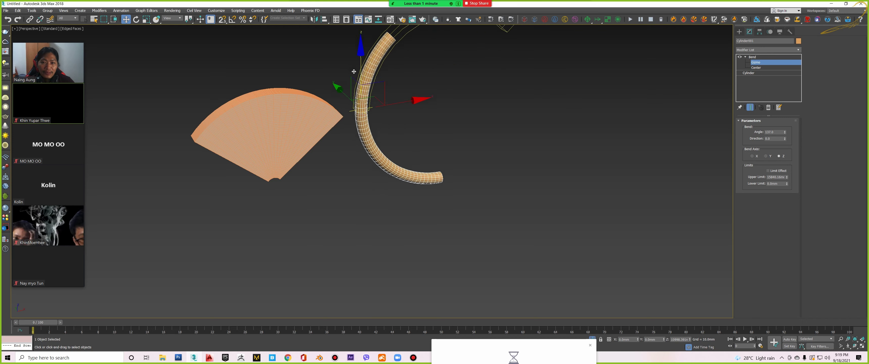
left_click_drag(395, 120, 425, 112)
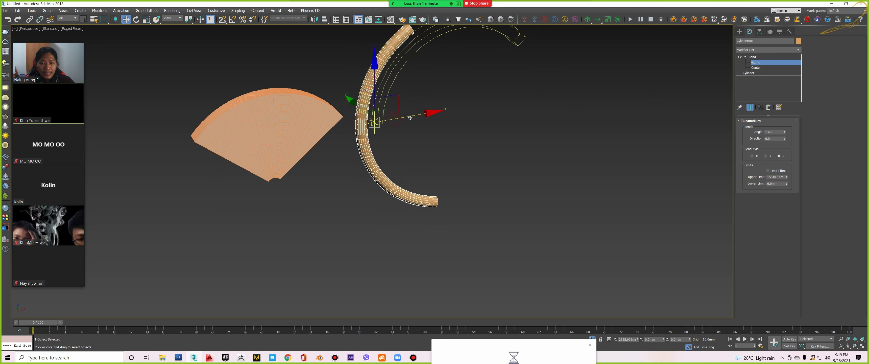
middle_click_drag(426, 112, 402, 158)
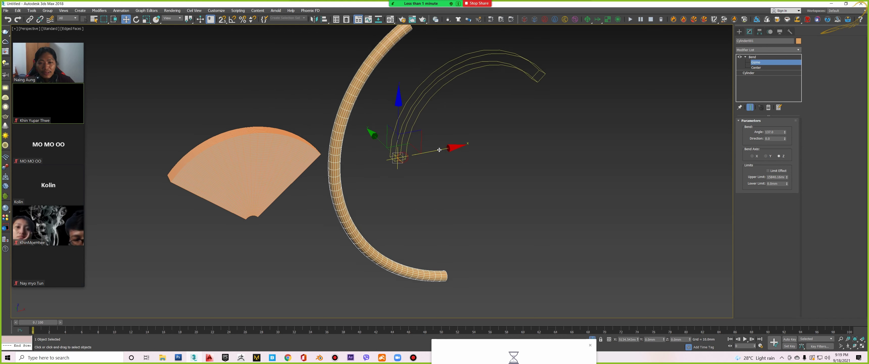
left_click_drag(403, 157, 445, 163)
scroll(445, 163, "down", 1)
middle_click_drag(447, 164, 476, 153)
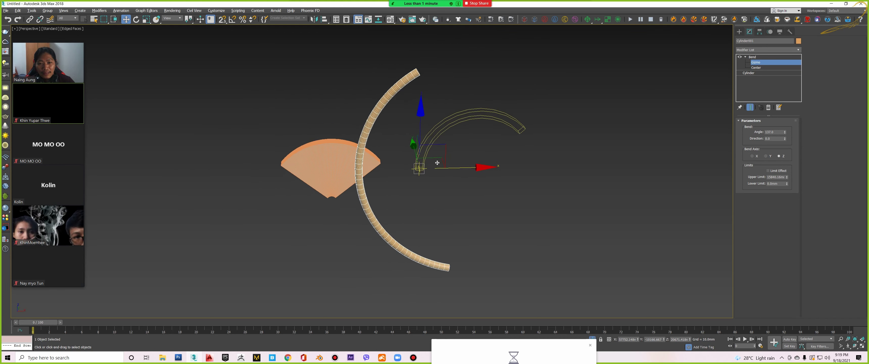
left_click_drag(477, 167, 381, 179)
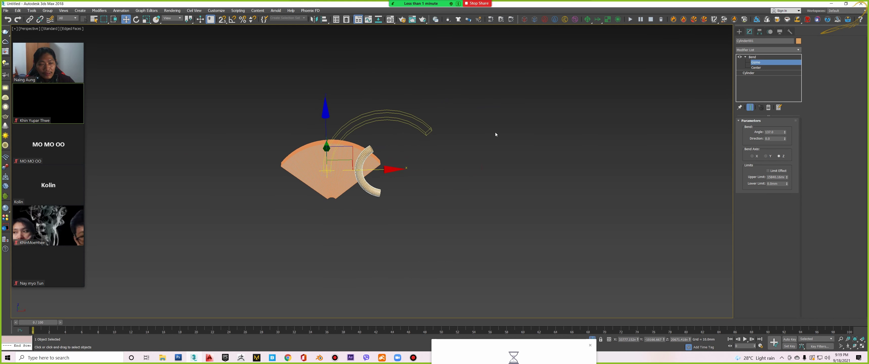
scroll(367, 158, "up", 1)
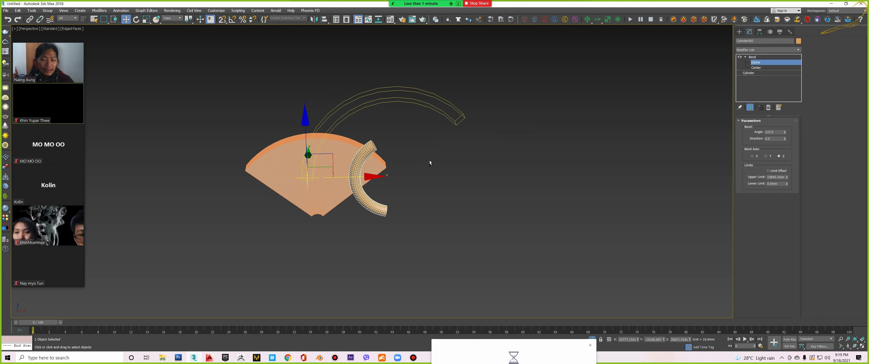
Test further gizmo moves along X and Z, undoing or cancelling each.
left_click_drag(381, 176, 465, 176)
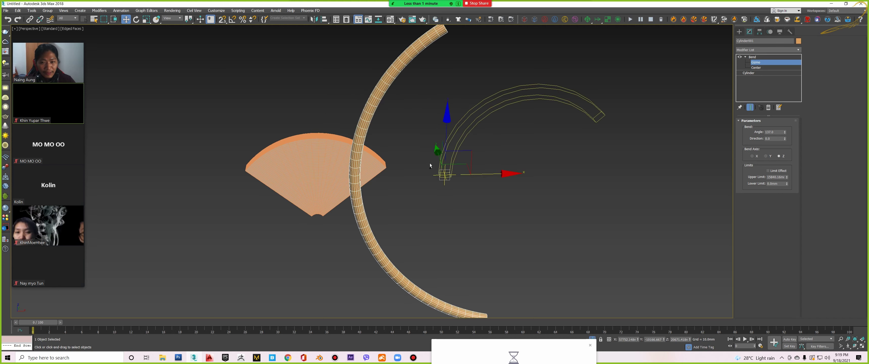
key("ctrl+z")
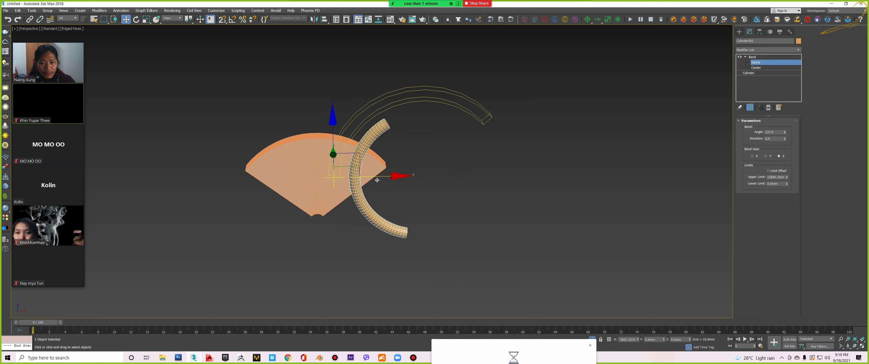
left_click_drag(399, 177, 366, 177)
key("ctrl+z")
middle_click_drag(354, 129, 356, 148, "alt")
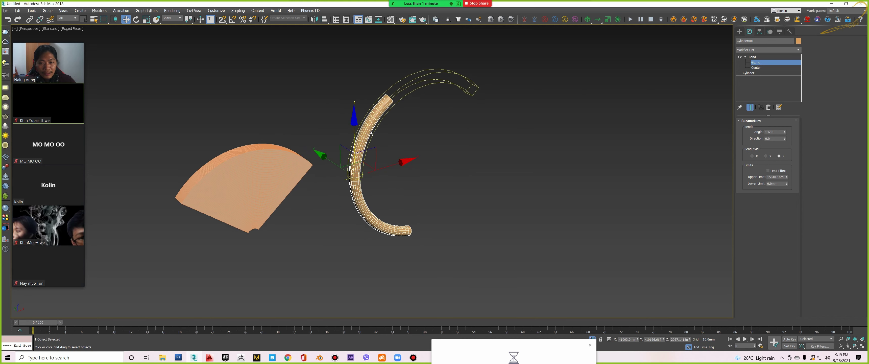
scroll(355, 148, "up", 3)
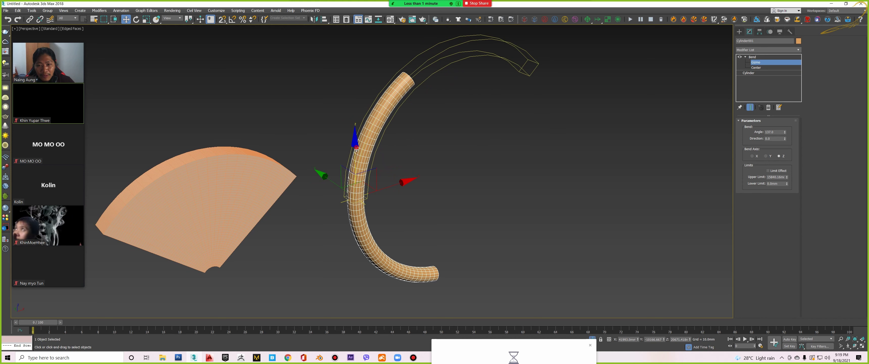
left_click_drag(356, 149, 353, 240)
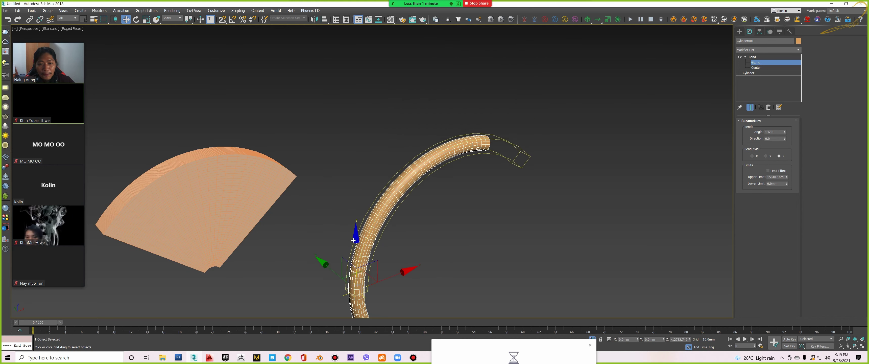
right_click(353, 241)
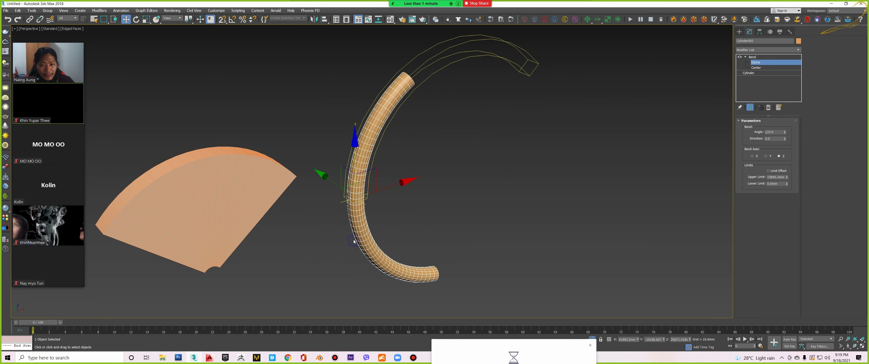
left_click(760, 68)
middle_click_drag(398, 140, 361, 151, "alt")
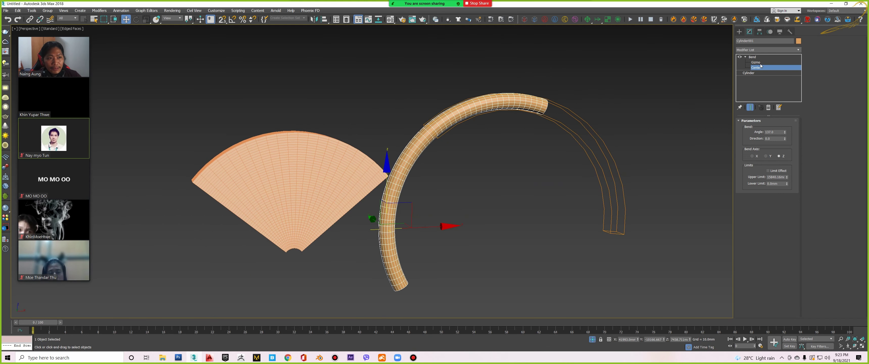
left_click(757, 62)
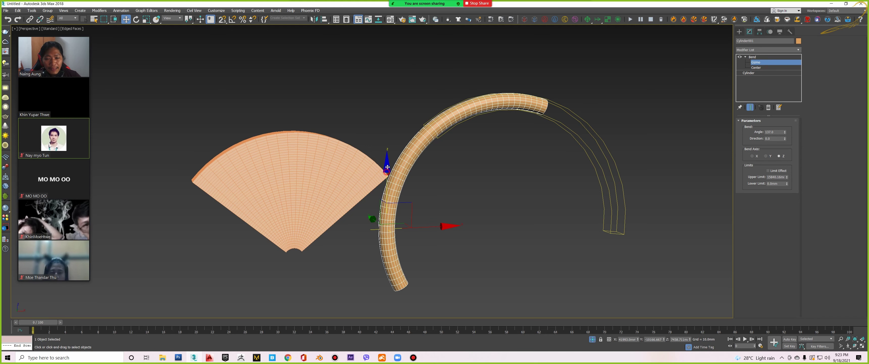
left_click_drag(387, 170, 393, 152)
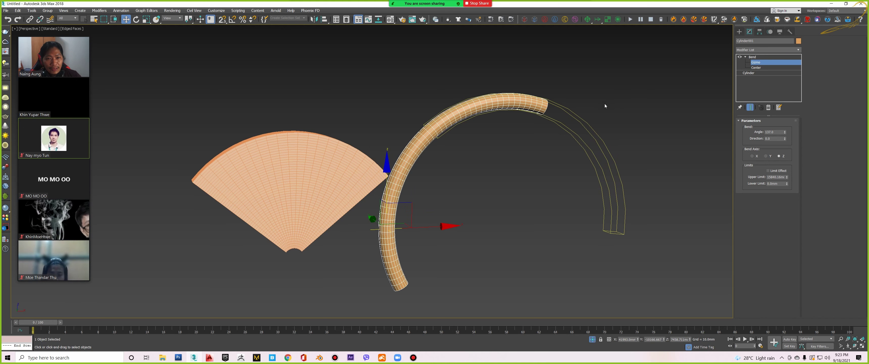
scroll(399, 234, "up", 2)
scroll(395, 229, "up", 2)
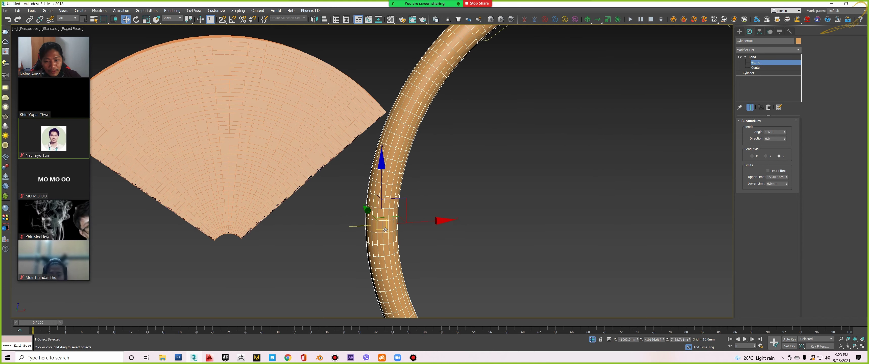
scroll(393, 227, "down", 1)
scroll(401, 220, "down", 2)
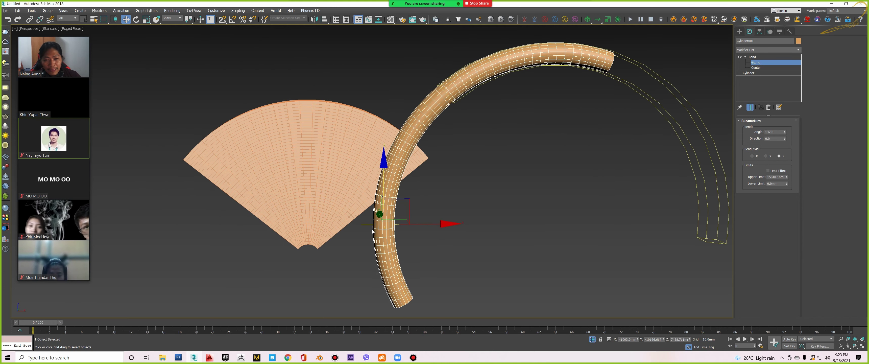
left_click(756, 67)
middle_click_drag(481, 143, 399, 161, "alt")
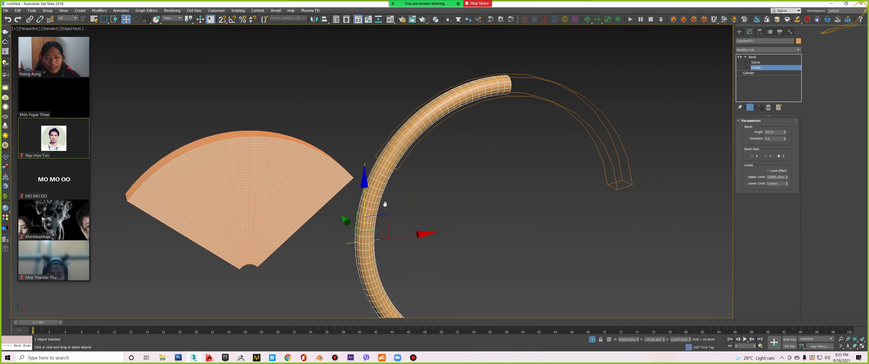
mouse_move(385, 204)
middle_mouse_down()
mouse_move(403, 172)
mouse_move(381, 180)
middle_mouse_up()
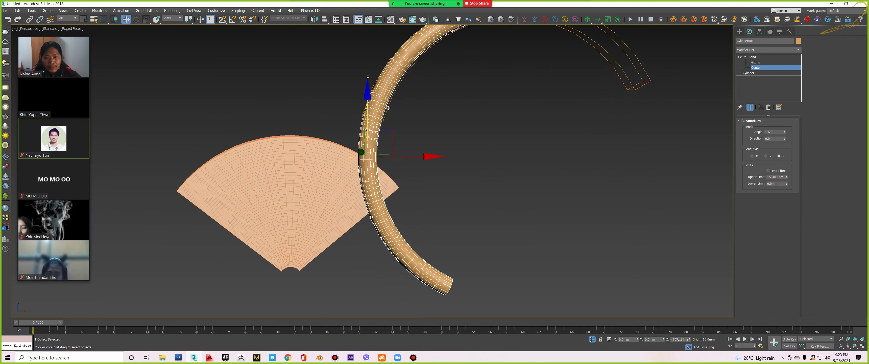
scroll(368, 156, "down", 2)
Return to the Bend Gizmo level and switch the viewport to Front view.
left_click(765, 62)
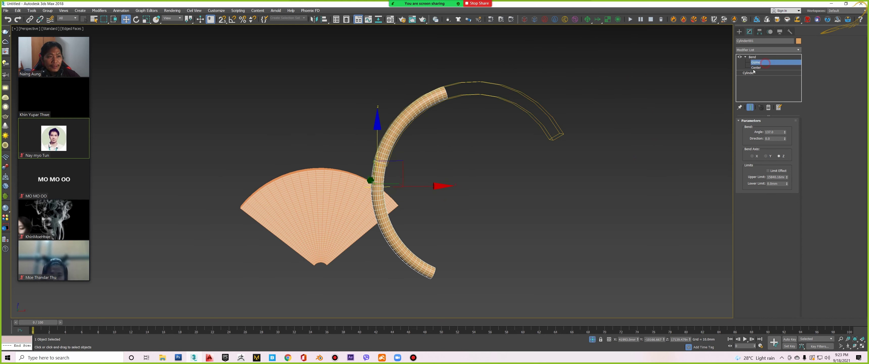
key("l")
key("b")
key("t")
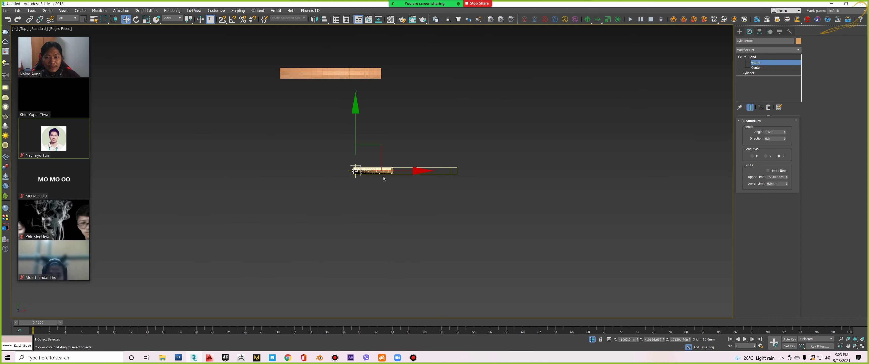
key("f")
middle_click_drag(381, 158, 414, 159)
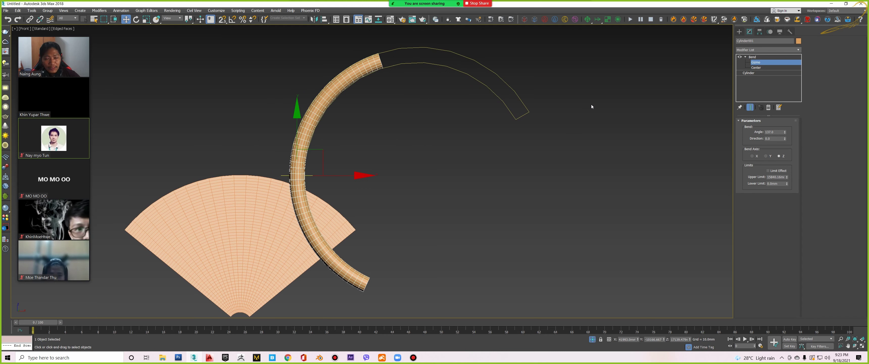
Rotate the Bend gizmo about 49 degrees around Z and move it to reshape the tube.
key("e")
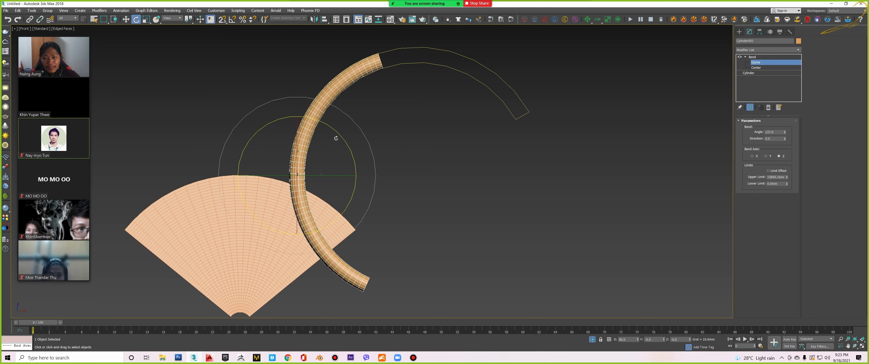
left_click_drag(338, 134, 346, 170)
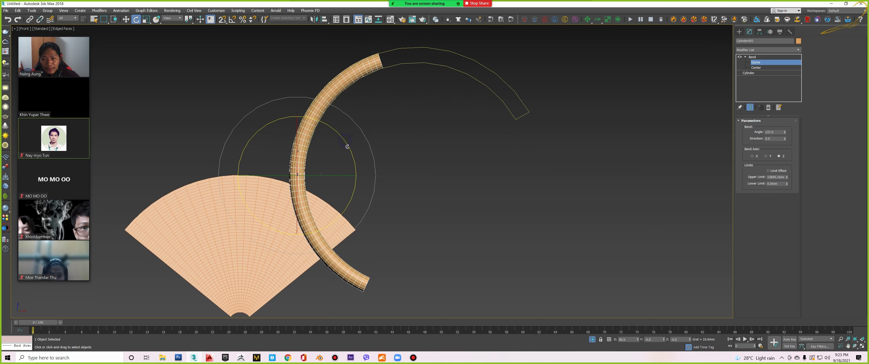
mouse_move(355, 162)
left_mouse_down()
mouse_move(340, 135)
mouse_move(356, 171)
left_mouse_up()
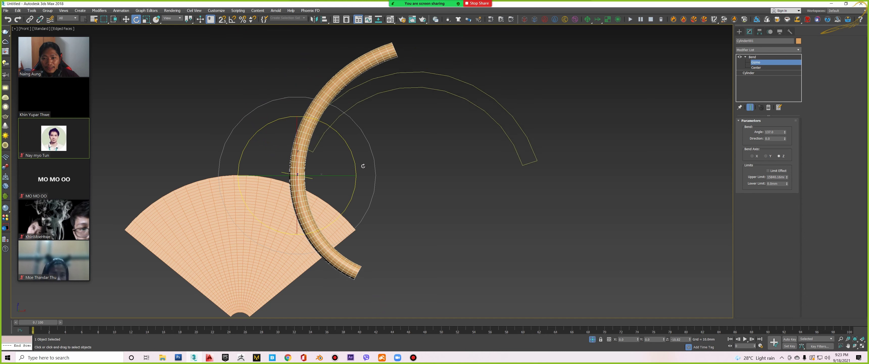
key("w")
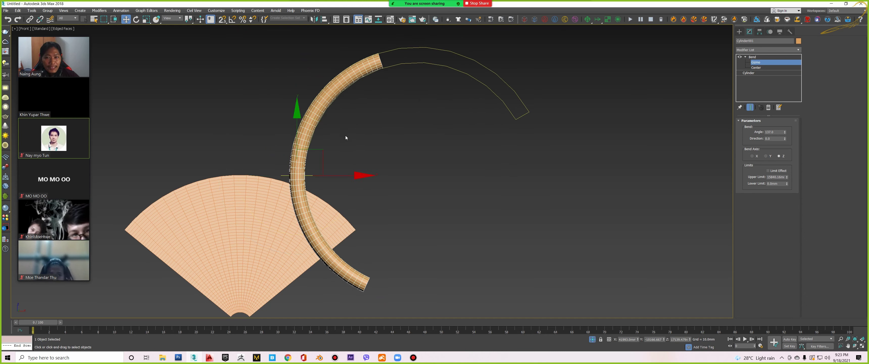
mouse_move(320, 143)
left_mouse_down()
mouse_move(333, 119)
mouse_move(319, 54)
mouse_move(322, 246)
left_mouse_up()
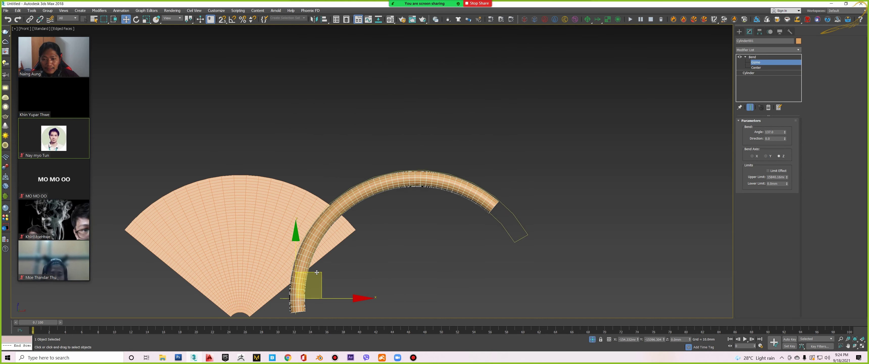
left_click_drag(323, 246, 329, 256)
middle_click_drag(328, 256, 337, 219)
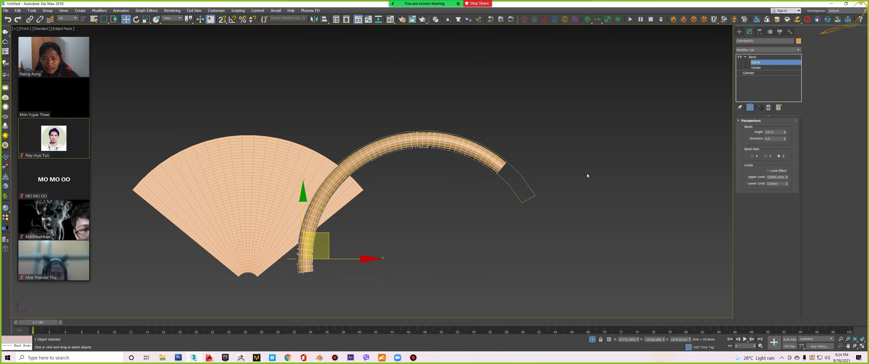
Enable Limit Effect and move the gizmo up and right so the tube hooks.
left_click(777, 172)
middle_click_drag(405, 207, 399, 164)
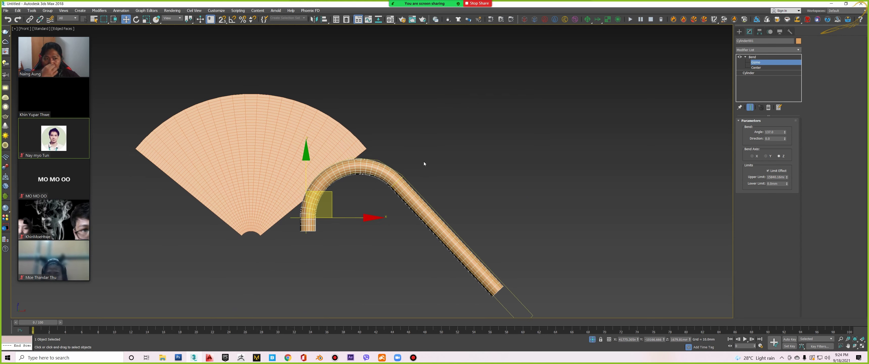
middle_click_drag(378, 190, 386, 176)
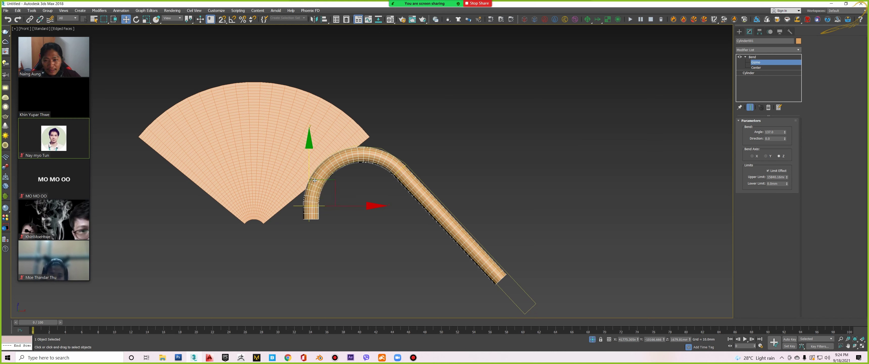
mouse_move(327, 177)
left_mouse_down()
mouse_move(342, 157)
mouse_move(330, 81)
left_mouse_up()
middle_click_drag(346, 121, 369, 156)
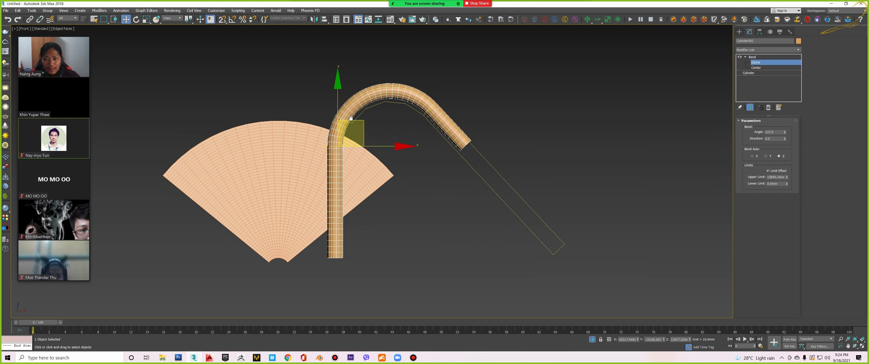
middle_click_drag(354, 139, 356, 142)
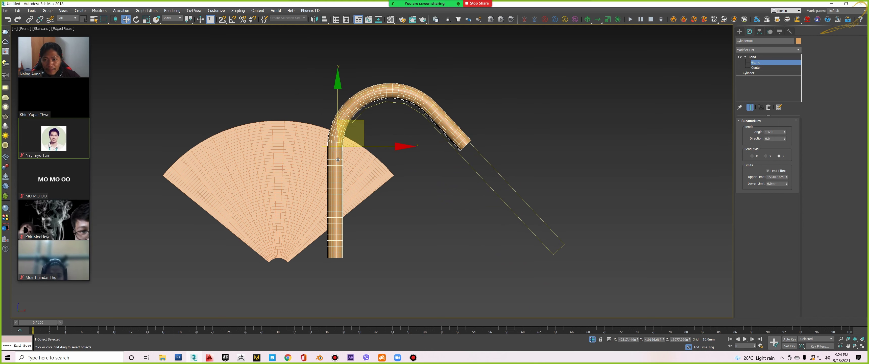
Select the Bend modifier level and move the hooked cylinder right, clear of the fan.
left_click(752, 57)
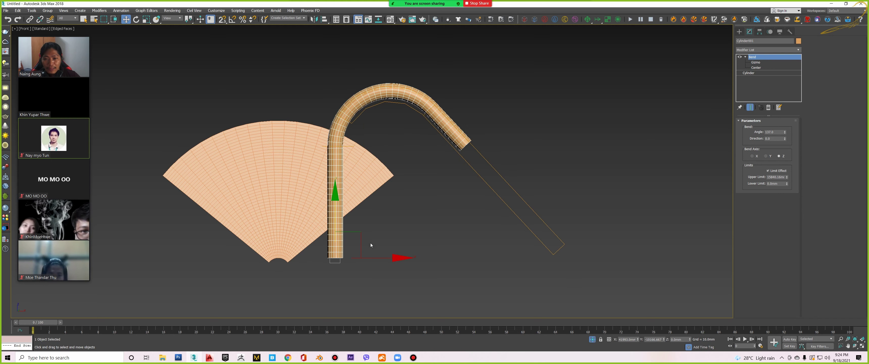
left_click_drag(371, 252, 528, 252)
middle_click_drag(528, 252, 419, 262)
key("1")
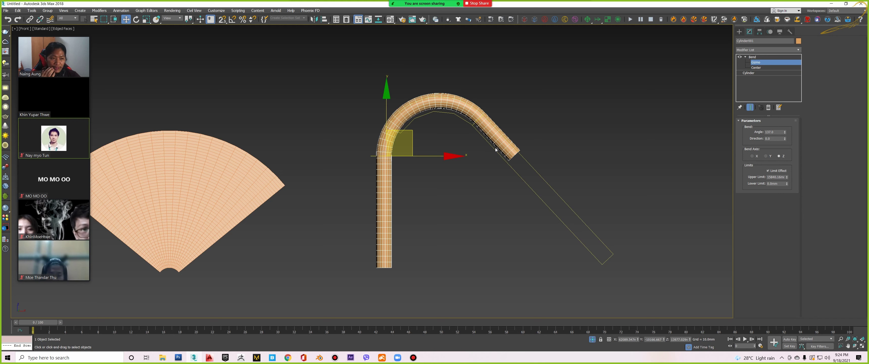
Toggle Limit Effect off and back on to compare the full arc with the hook.
left_click(776, 171)
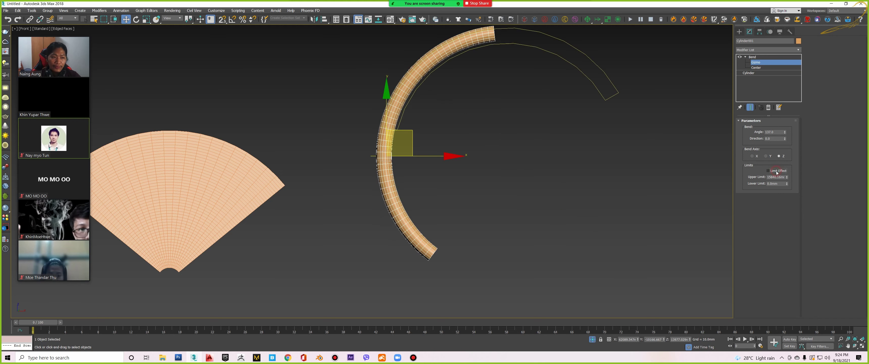
left_click(771, 171)
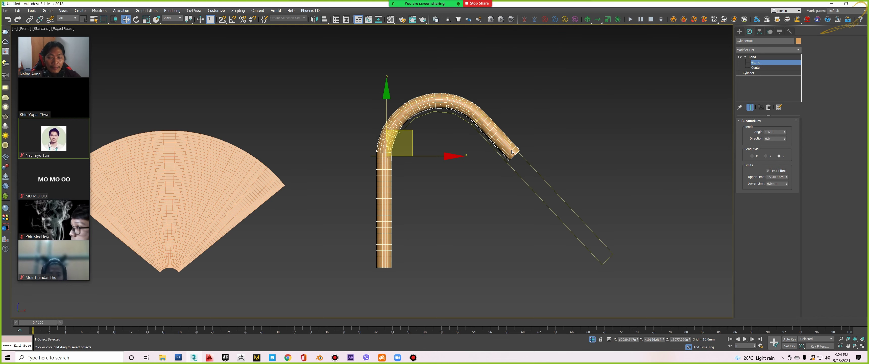
scroll(484, 125, "down", 3)
middle_click_drag(455, 169, 543, 173)
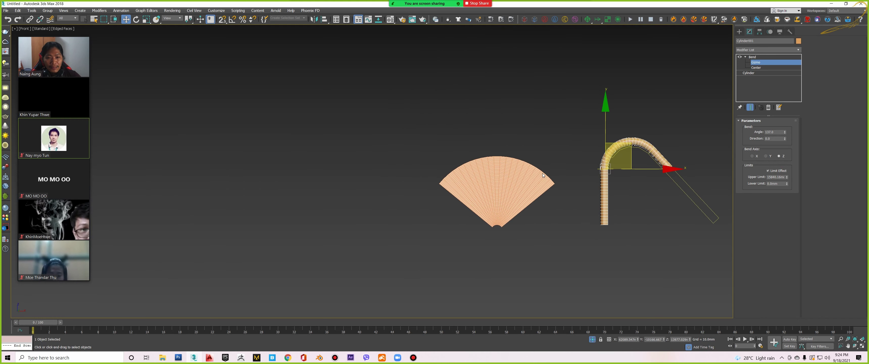
middle_click_drag(453, 173, 417, 195)
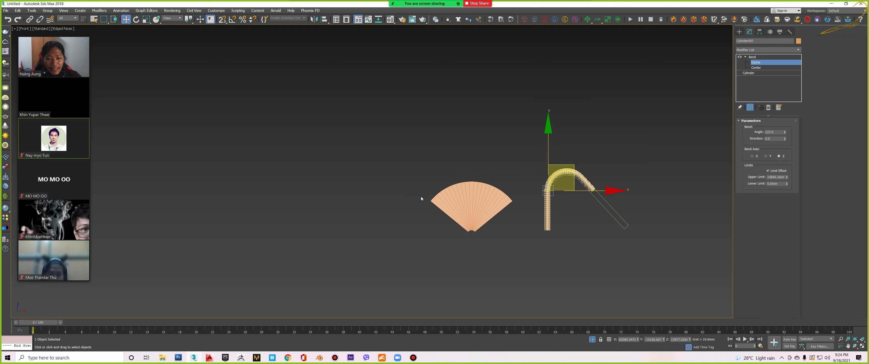
Draw a large rectangle shape to the left of the fan in the Front viewport.
right_click(405, 158)
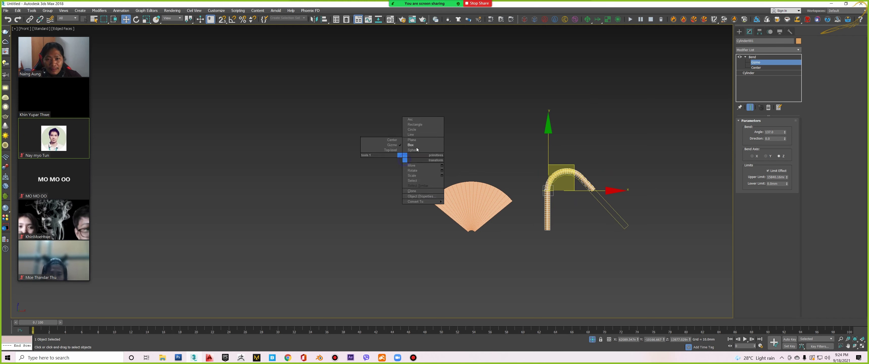
left_click(424, 125)
mouse_move(424, 128)
middle_mouse_down()
mouse_move(444, 146)
mouse_move(455, 128)
middle_mouse_up()
left_click_drag(454, 130, 371, 179)
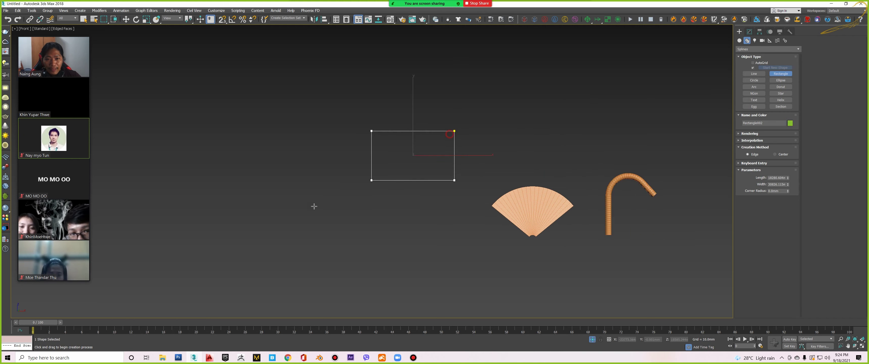
left_click_drag(314, 207, 261, 239)
key("w")
Switch the Front viewport to wireframe display and reselect the rectangle.
middle_click_drag(390, 177, 354, 190)
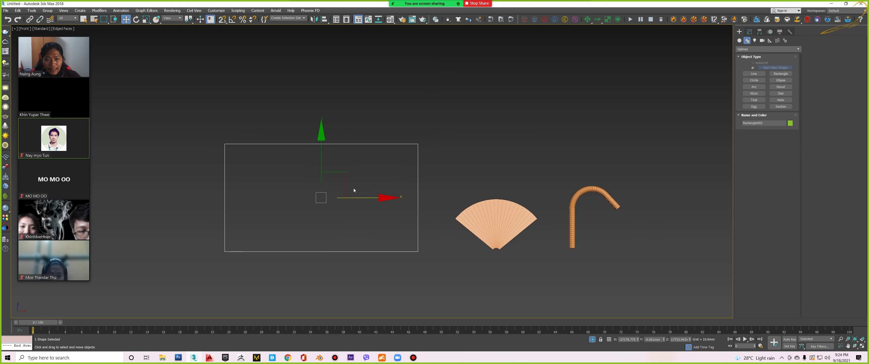
middle_click_drag(366, 182, 405, 172)
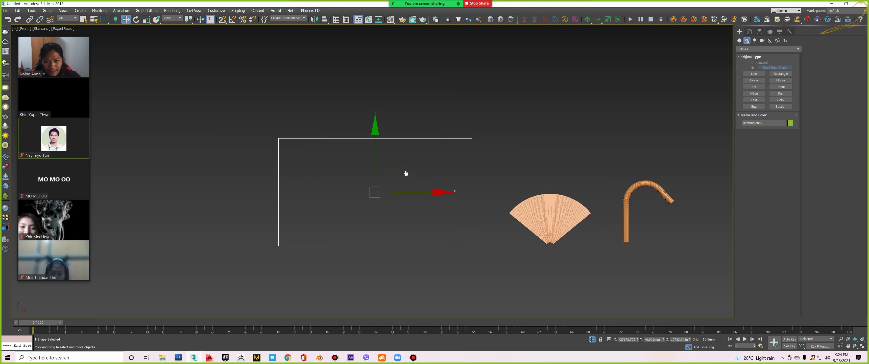
scroll(403, 176, "up", 3)
scroll(454, 171, "down", 1)
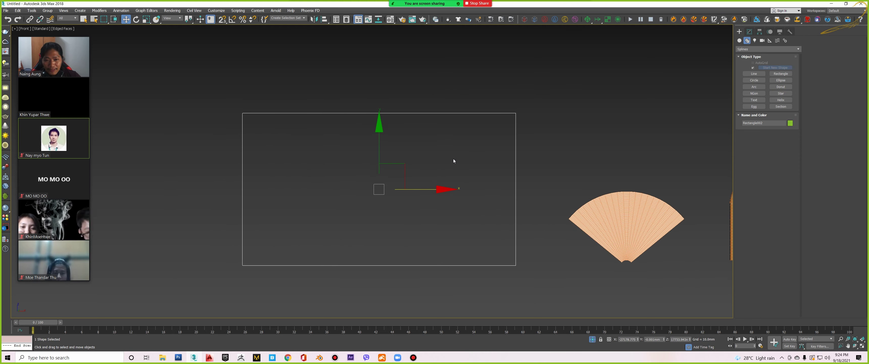
left_click(418, 167)
key("F3")
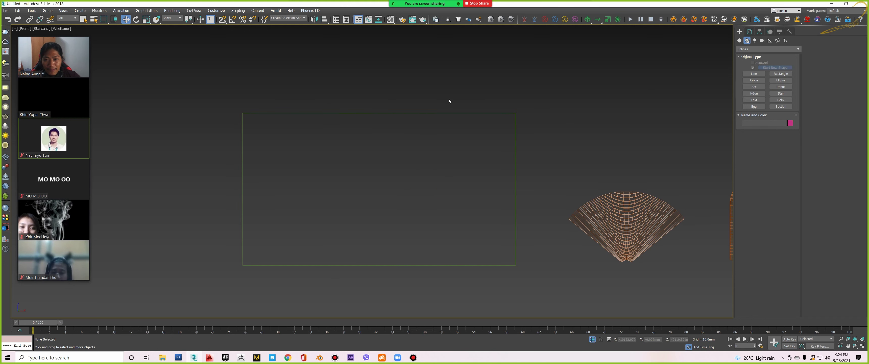
left_click_drag(448, 99, 371, 175)
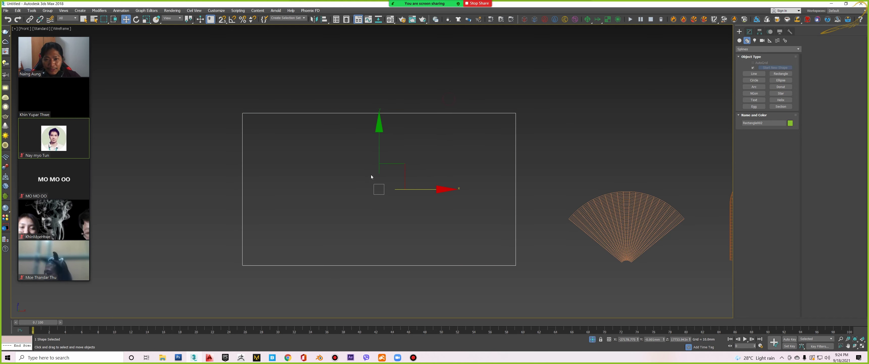
Start a Line spline and place seven curved points inside the rectangle.
right_click(383, 182)
left_click(401, 155)
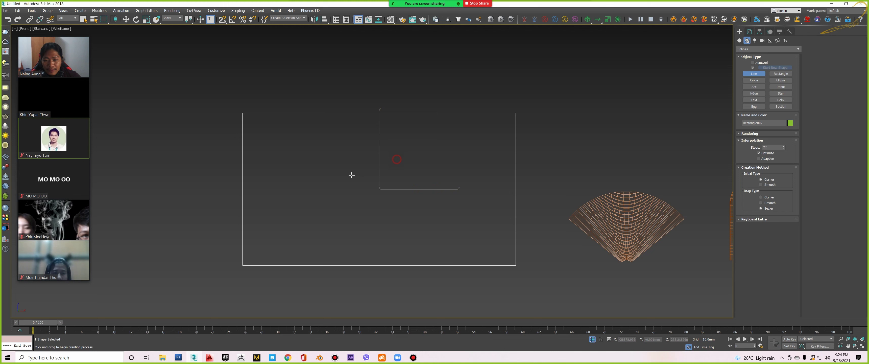
left_click(296, 190)
left_click(311, 161)
left_click(355, 144)
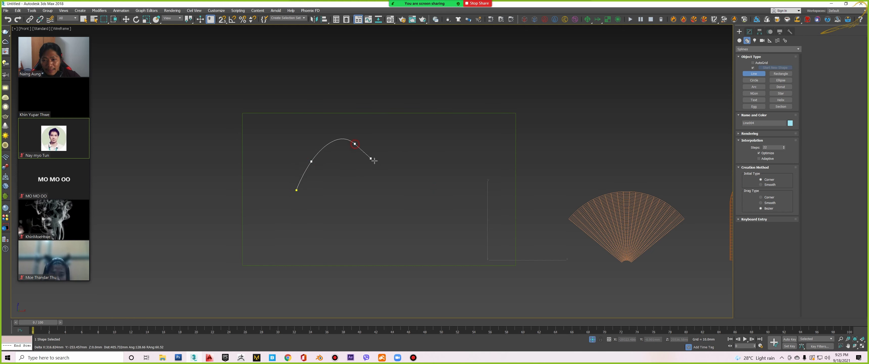
left_click(424, 142)
left_click(478, 188)
left_click(401, 230)
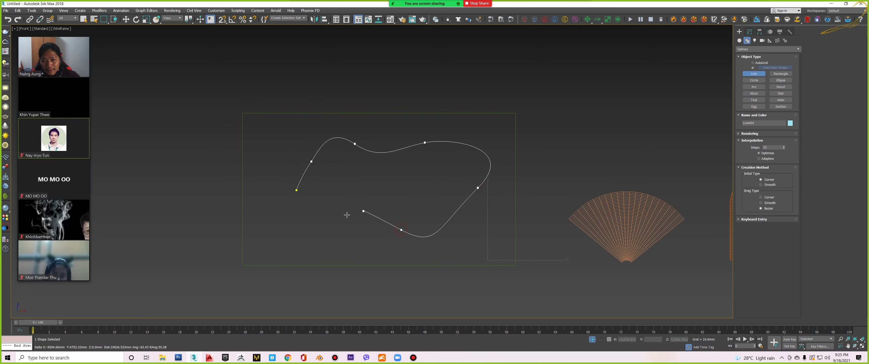
left_click(330, 225)
Close the outline at its first vertex and enter vertex sub-object mode.
left_click(296, 190)
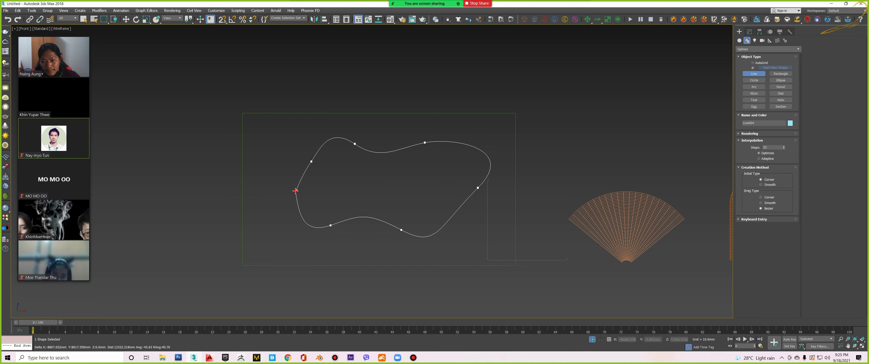
left_click(296, 192)
left_click(424, 199)
key("w")
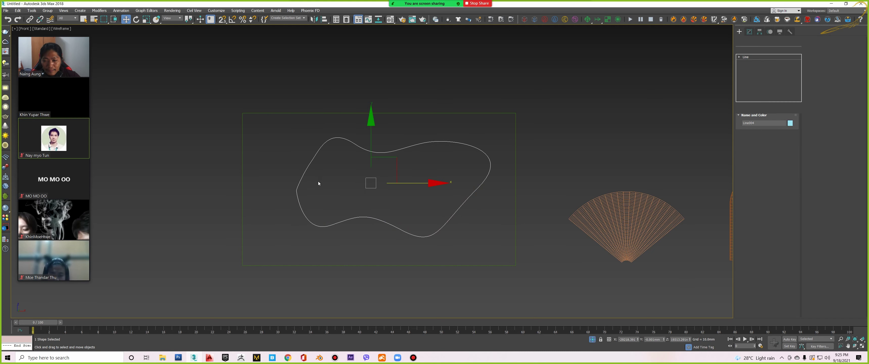
key("1")
left_click(296, 190)
Change the first vertex's type and return to the whole Line object level.
right_click(314, 188)
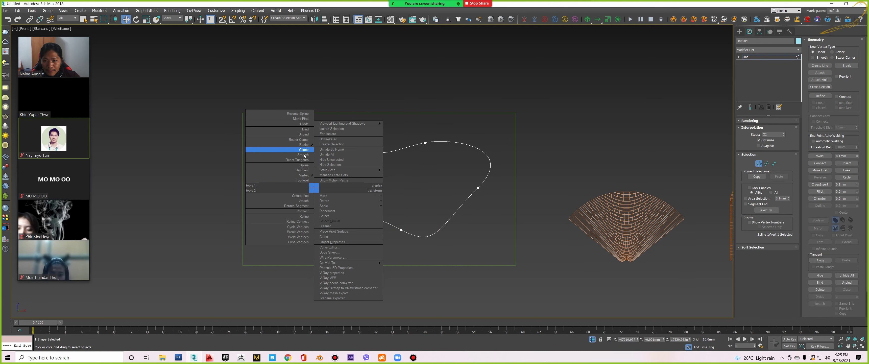
left_click(304, 156)
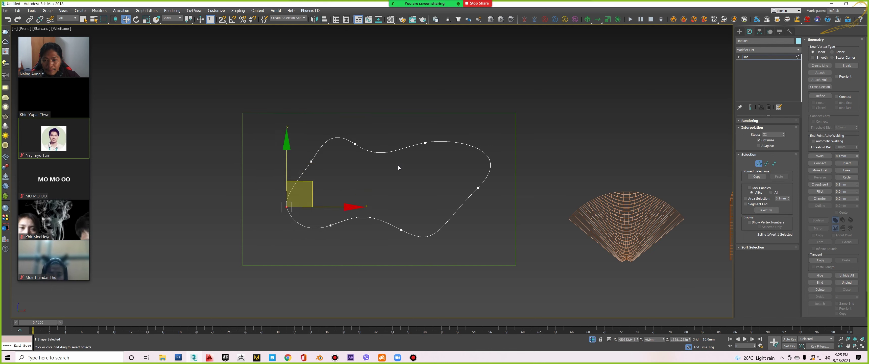
middle_click_drag(398, 167, 396, 172)
left_click(764, 57)
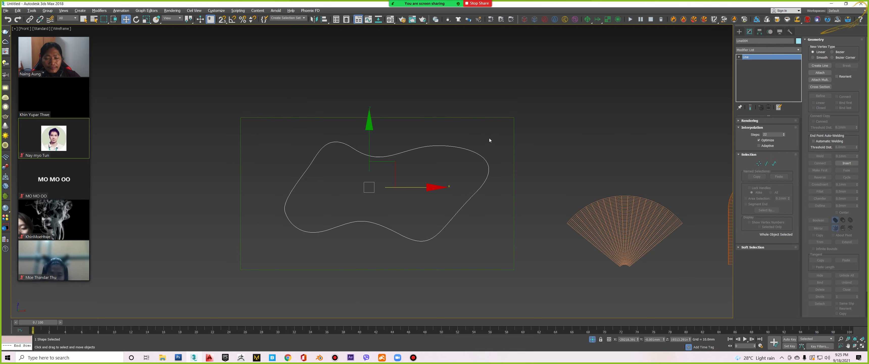
Start Attach on the line, cancel it, and toggle wireframe display off and on.
mouse_move(489, 140)
middle_mouse_down("alt")
mouse_move(435, 156)
mouse_move(449, 155)
mouse_move(416, 153)
mouse_move(415, 169)
middle_mouse_up("alt")
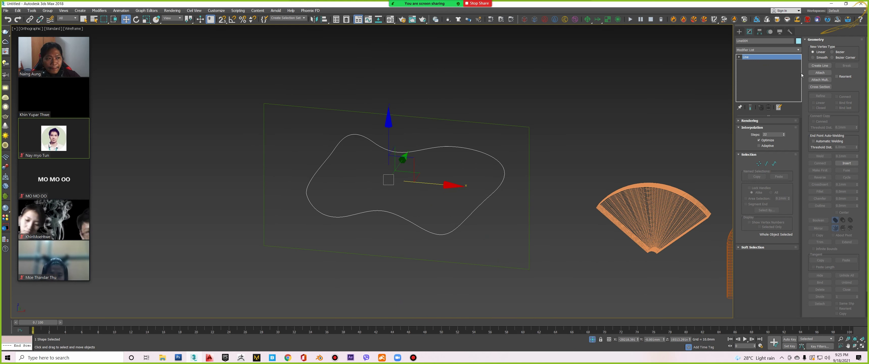
left_click(819, 72)
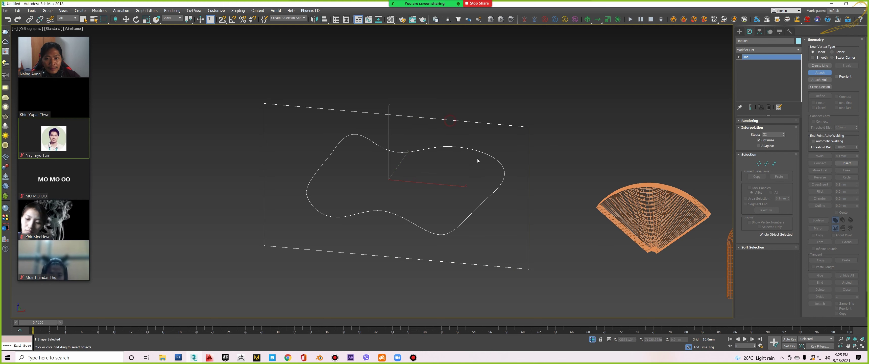
middle_click_drag(492, 148, 484, 147)
key("w")
key("F3")
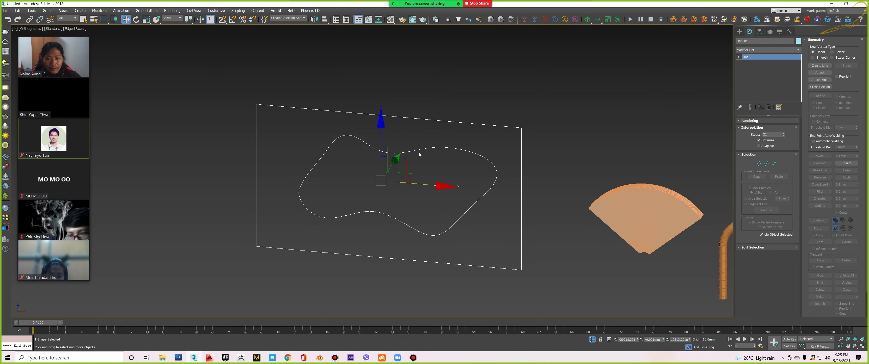
key("F3")
middle_click_drag(432, 144, 429, 146, "alt")
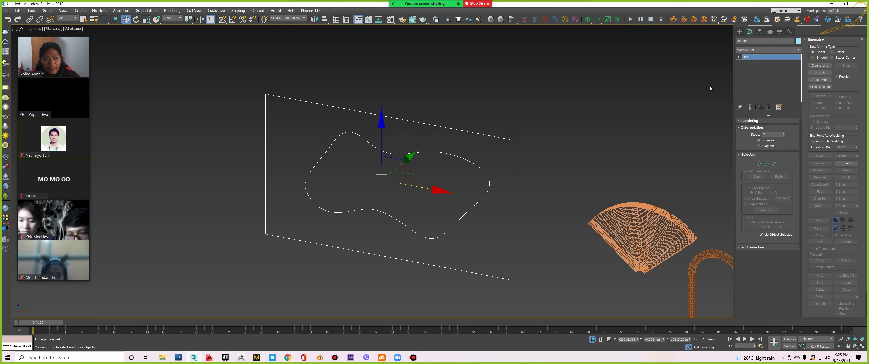
Add an Extrude modifier to the combined spline and show it with solid shading.
left_click(753, 49)
type("ex")
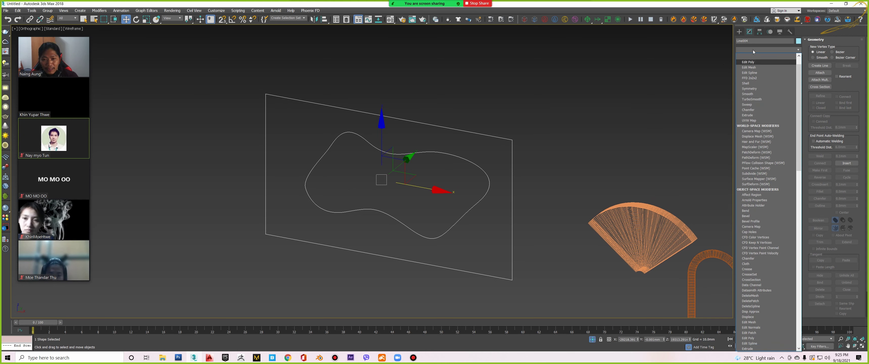
key("Return")
middle_click_drag(488, 145, 489, 150)
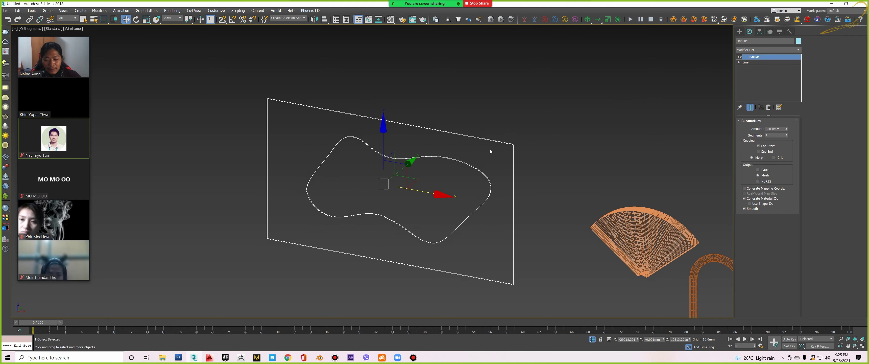
key("F3")
Enable Cap End and thicken the extrusion to 4760 mm.
middle_click_drag(455, 166, 490, 166, "alt")
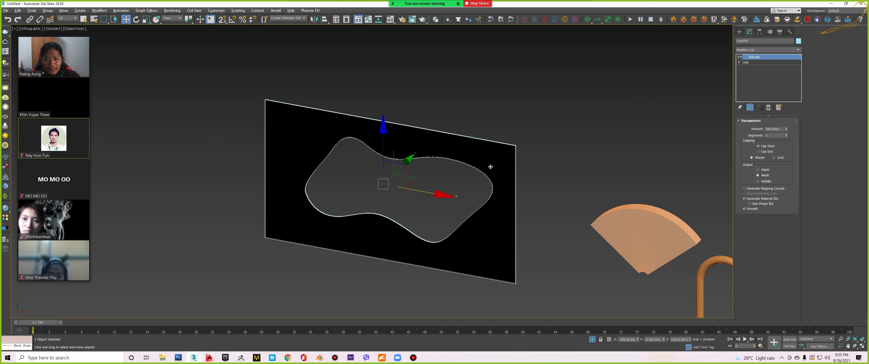
left_click(758, 152)
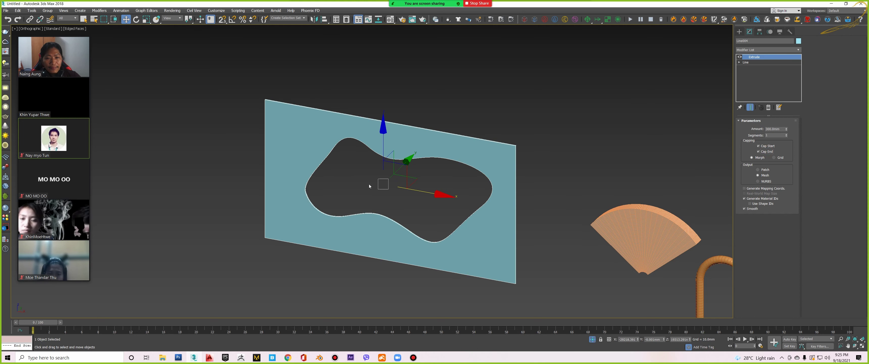
middle_click_drag(469, 198, 458, 196, "alt")
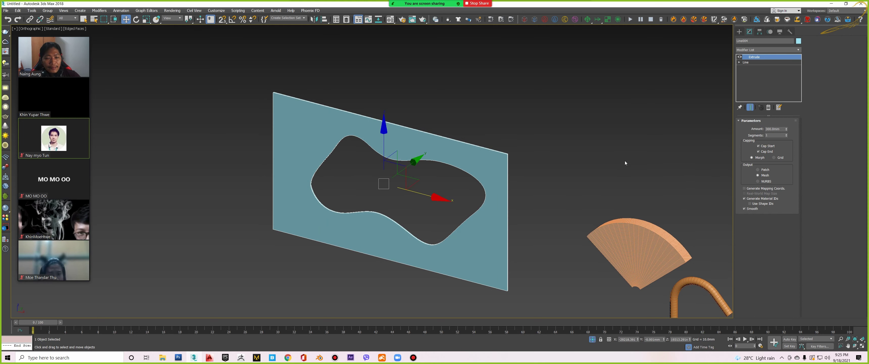
mouse_move(787, 129)
left_mouse_down()
mouse_move(827, 293)
mouse_move(826, 283)
left_mouse_up()
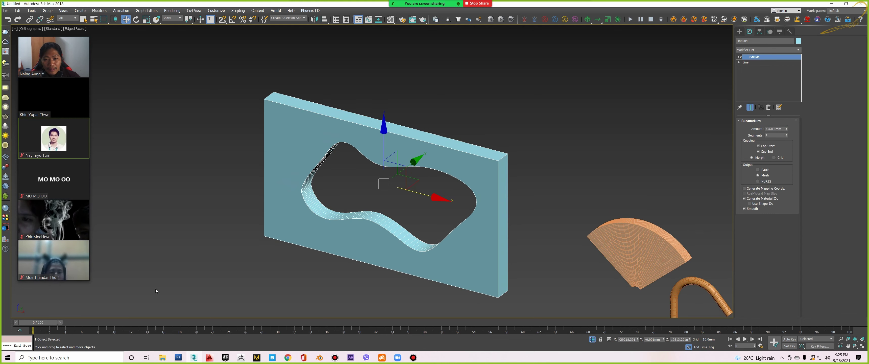
mouse_move(343, 193)
middle_mouse_down()
mouse_move(369, 200)
mouse_move(330, 202)
middle_mouse_up()
scroll(369, 200, "down", 1)
scroll(374, 204, "up", 2)
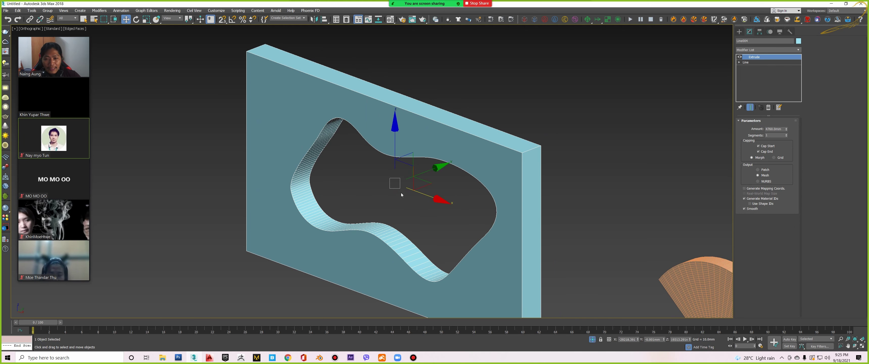
middle_click_drag(367, 176, 381, 193, "alt")
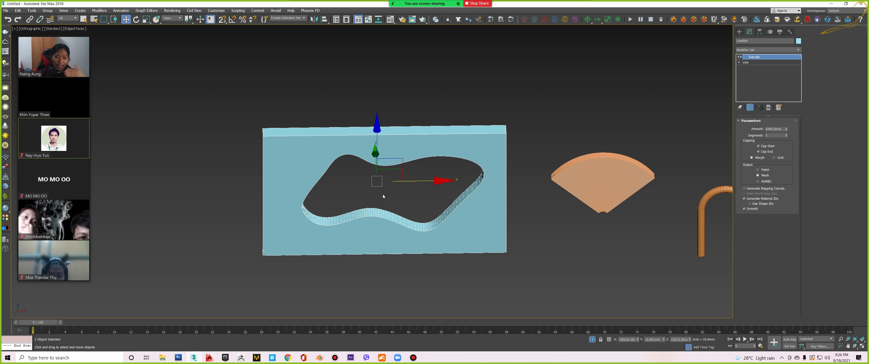
scroll(384, 177, "down", 4)
scroll(384, 177, "down", 2)
Create a new segmented box below the slab, setting its base and height.
right_click(463, 183)
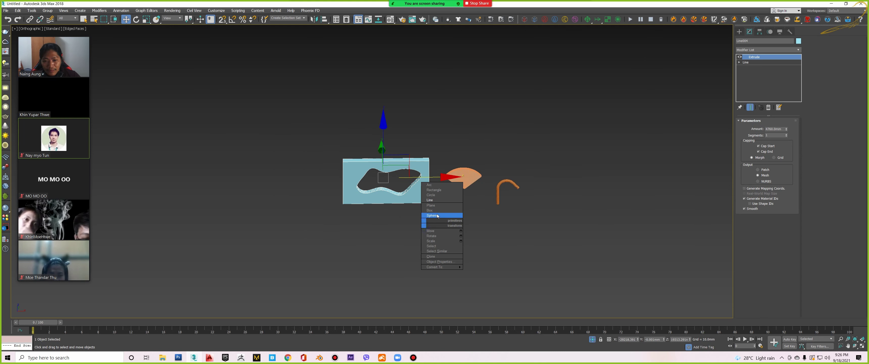
right_click(470, 195)
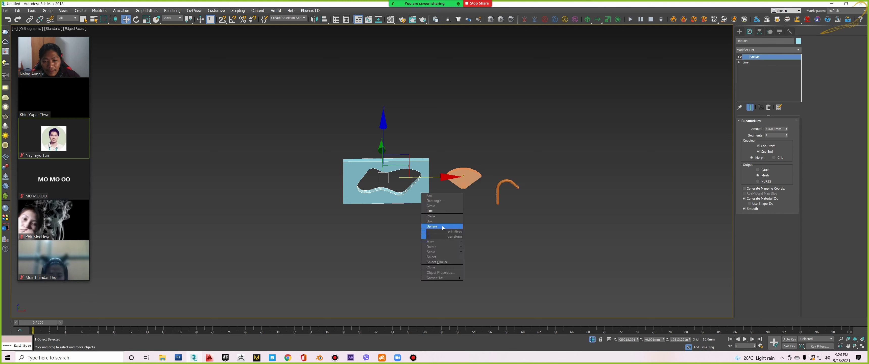
left_click(440, 222)
left_click_drag(382, 235, 458, 235)
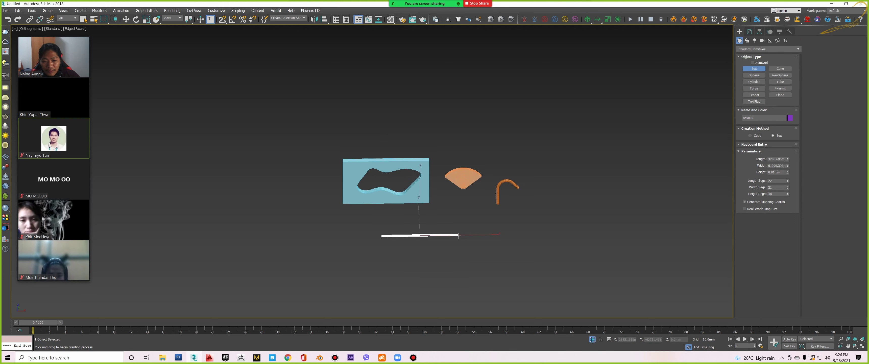
left_click(462, 184)
key("w")
Add a Bend modifier to the new box.
scroll(462, 183, "up", 3)
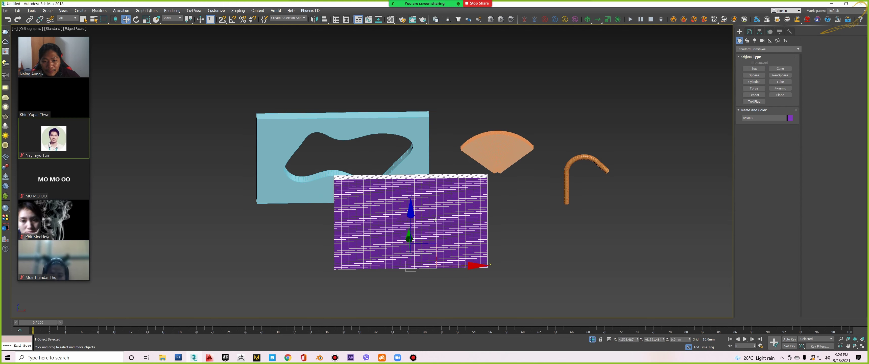
middle_click_drag(462, 184, 667, 113, "alt")
left_click(749, 32)
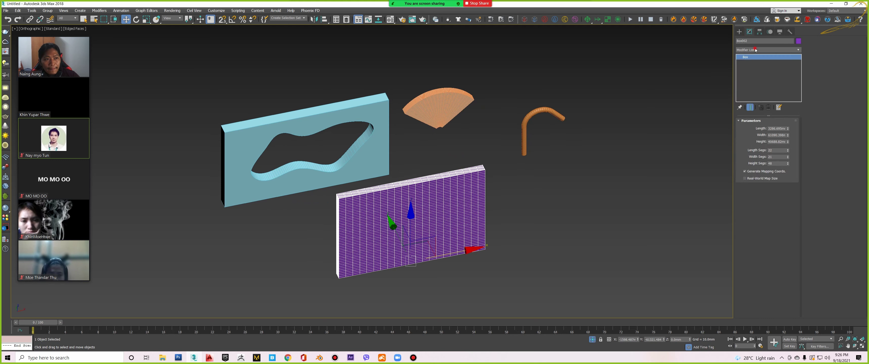
left_click(755, 50)
left_click(745, 55)
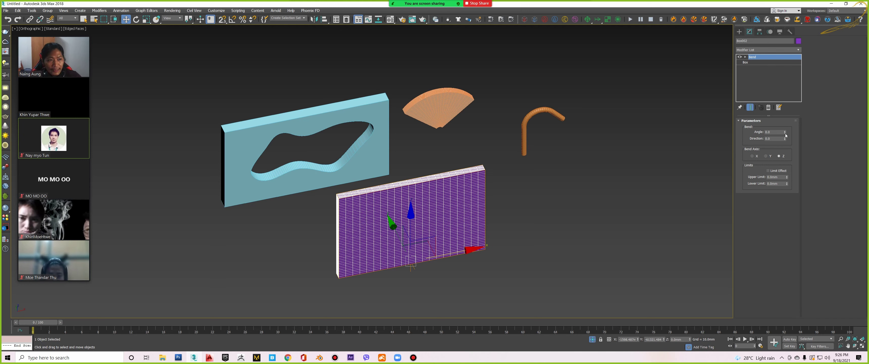
Bend the box 83.5 degrees and try the Y and X bend axes.
mouse_move(784, 132)
left_mouse_down()
mouse_move(782, 90)
mouse_move(783, 98)
left_mouse_up()
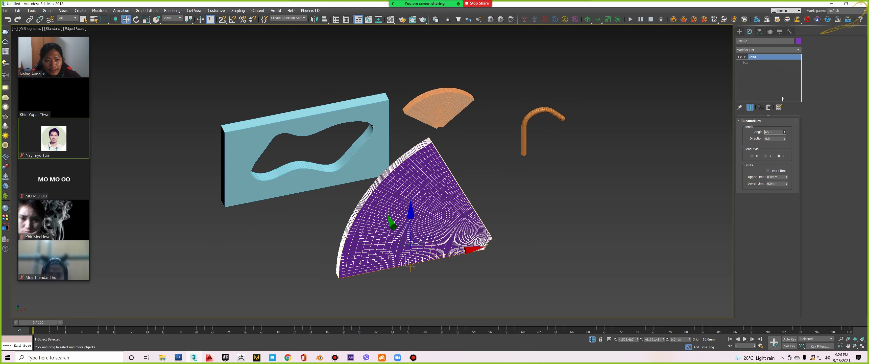
scroll(490, 218, "up", 3)
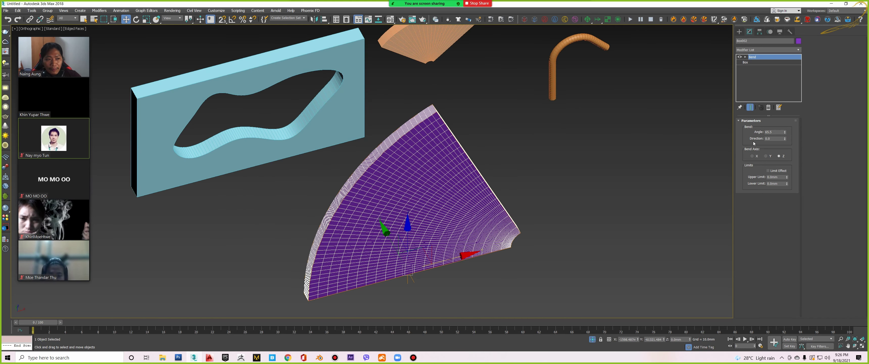
left_click(766, 156)
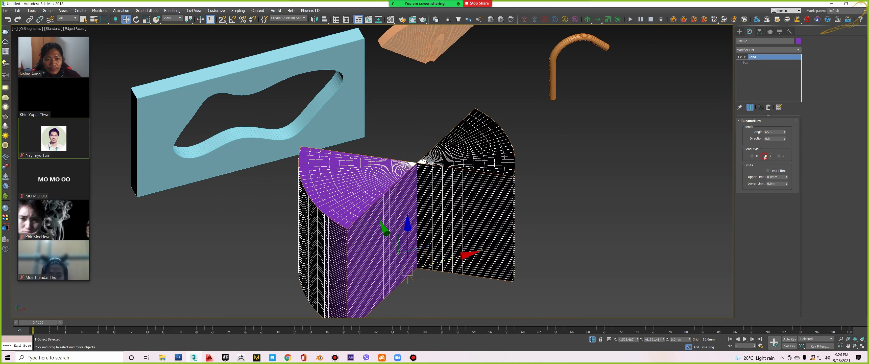
left_click(752, 156)
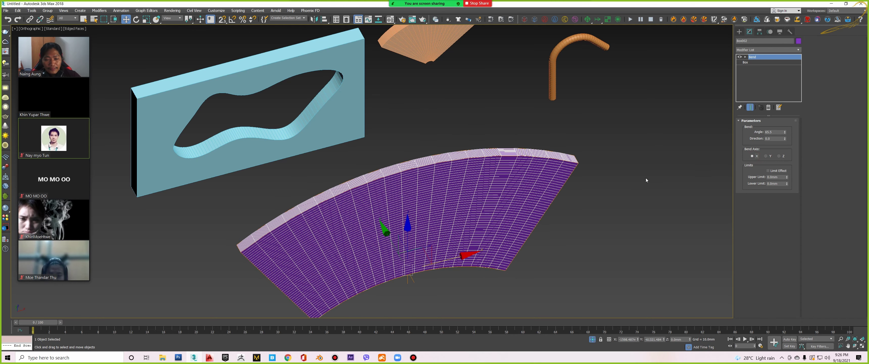
mouse_move(646, 179)
middle_mouse_down("alt")
mouse_move(532, 175)
mouse_move(546, 167)
middle_mouse_up("alt")
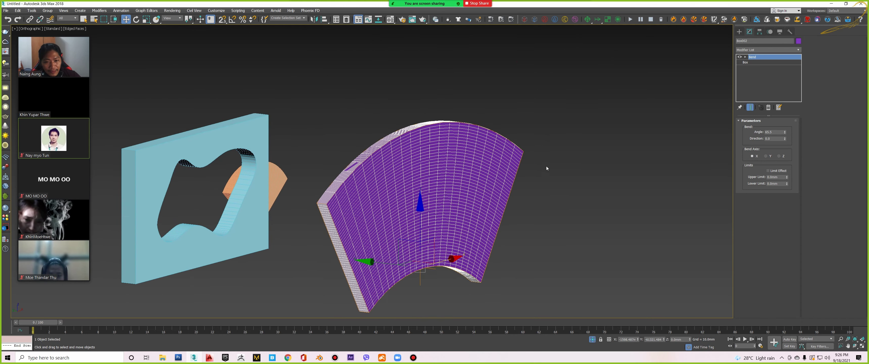
key("ctrl+z")
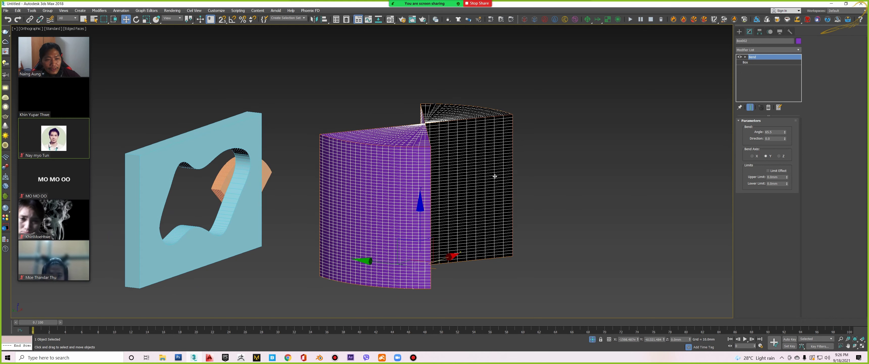
Set the bend direction to 90 and settle the bend on the X axis.
middle_click_drag(494, 176, 552, 174, "alt")
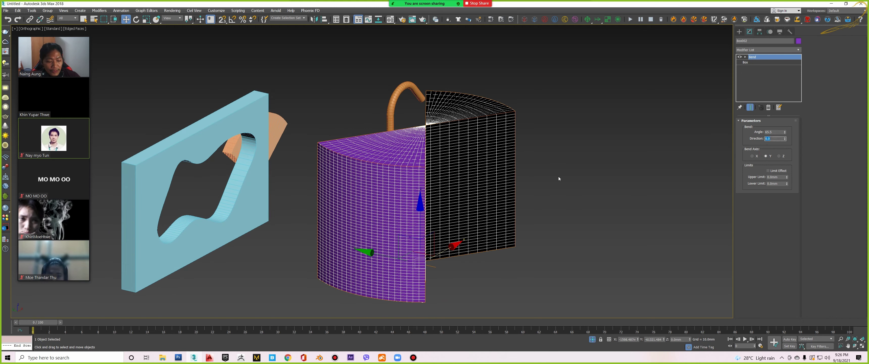
type("90")
key("Return")
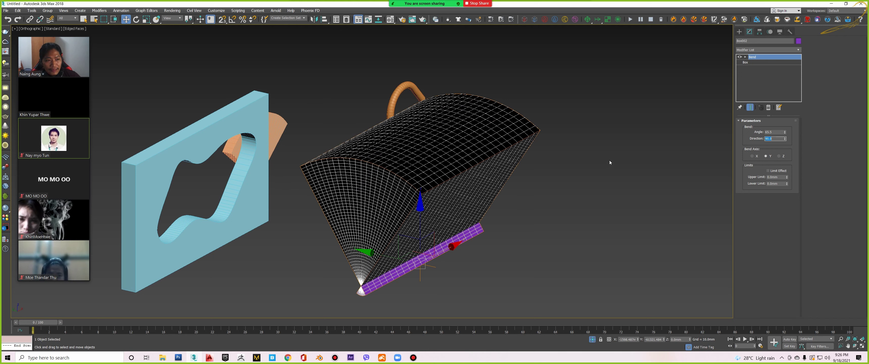
left_click(778, 156)
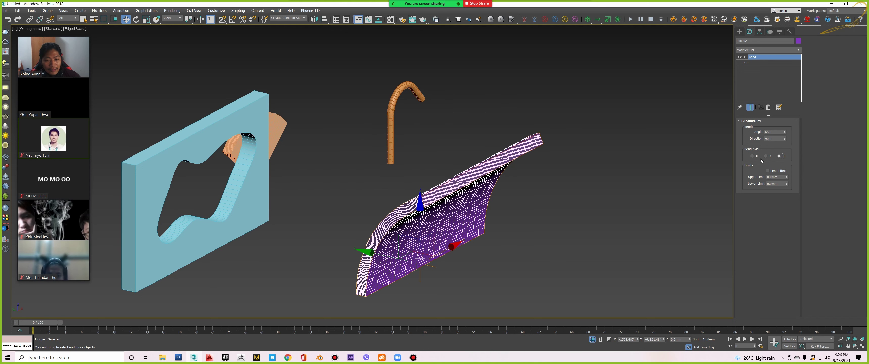
left_click(753, 156)
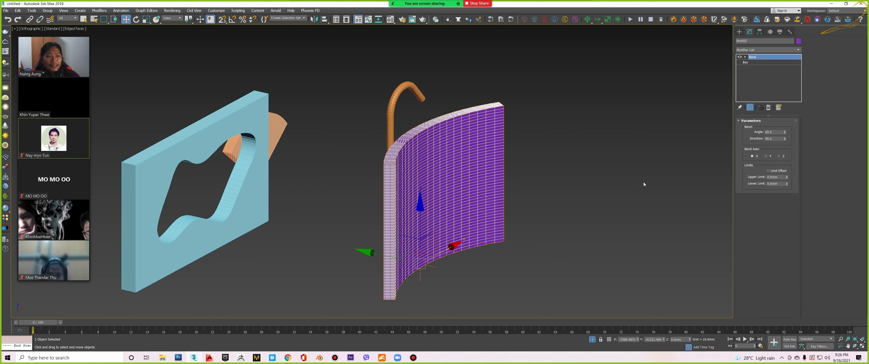
middle_click_drag(600, 184, 566, 191, "alt")
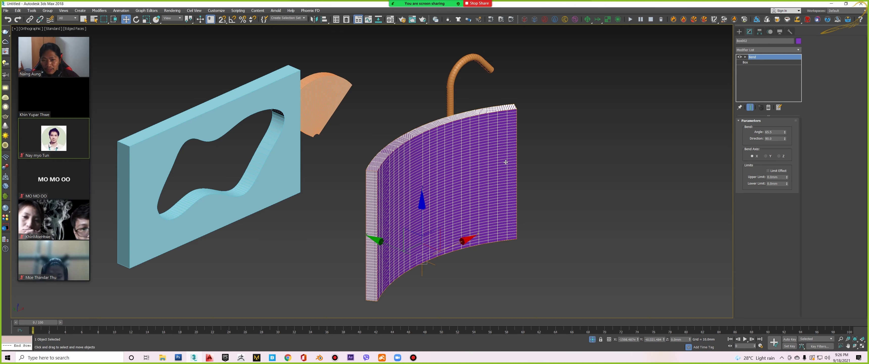
Try other bend axes, then return the purple box's bend to X.
middle_click_drag(451, 202, 448, 220, "alt")
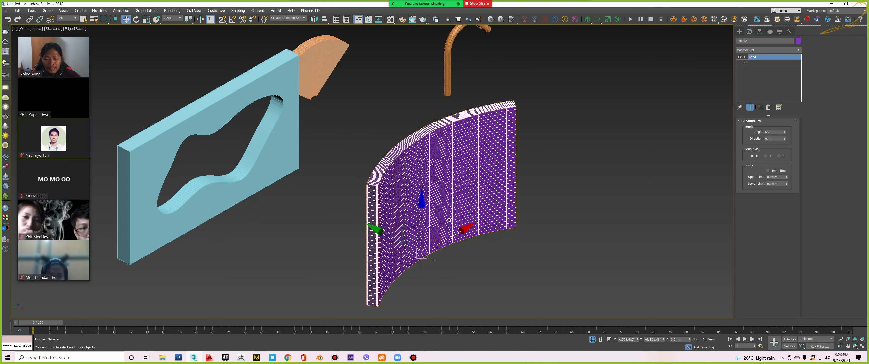
scroll(462, 213, "down", 2)
scroll(448, 208, "up", 2)
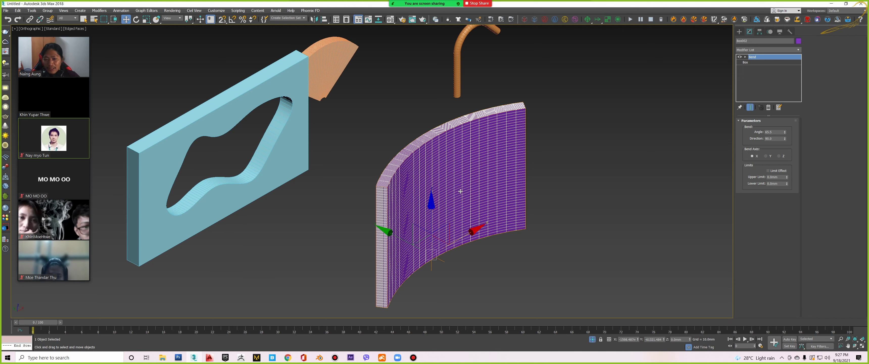
left_click(782, 156)
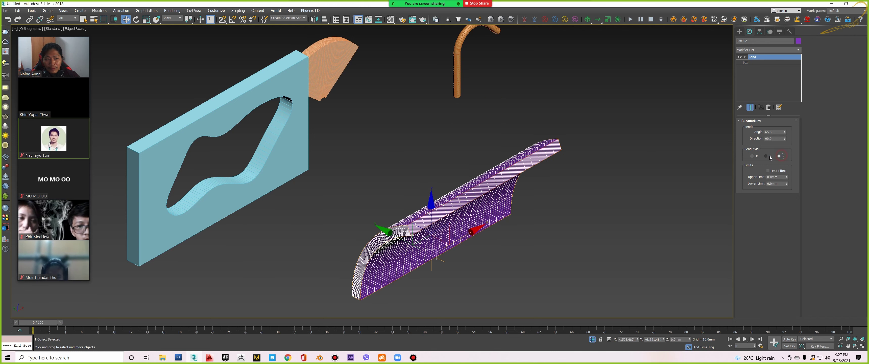
left_click(751, 156)
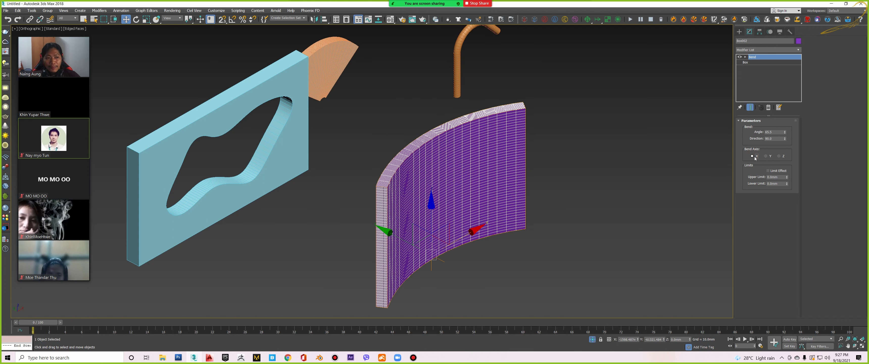
Set the bend direction to 90 and raise the bend angle to 136 degrees.
right_click(785, 140)
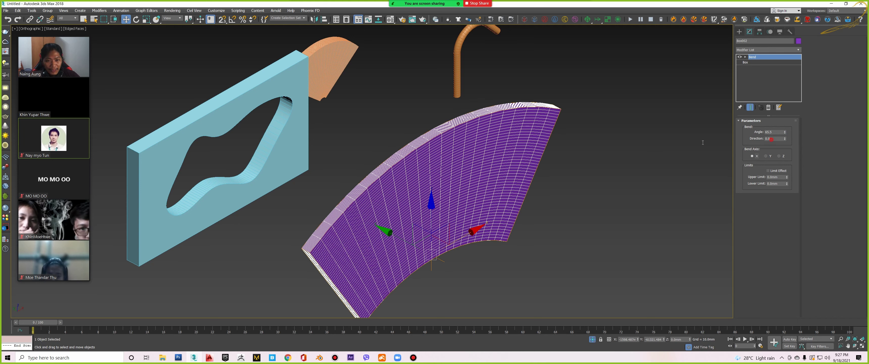
double_click(772, 138)
type("90")
key("Return")
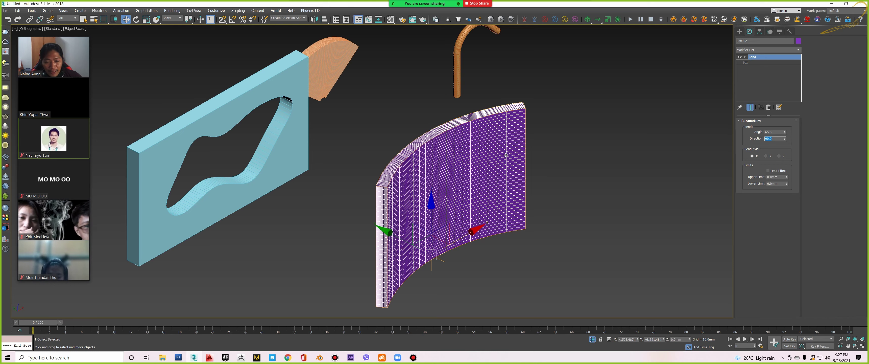
middle_click_drag(506, 155, 574, 144, "alt")
left_click_drag(784, 132, 784, 101)
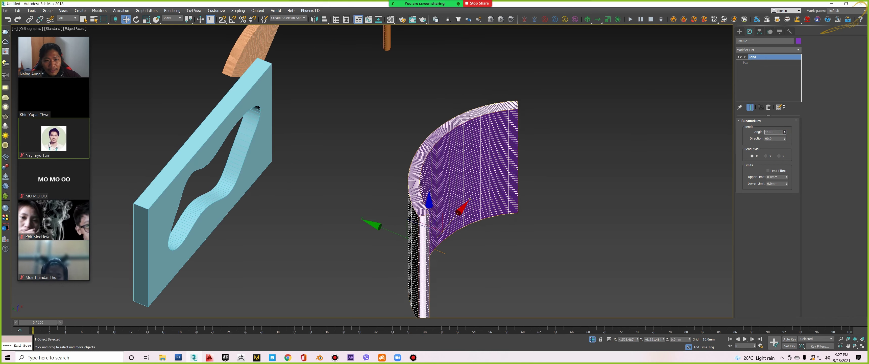
mouse_move(472, 169)
middle_mouse_down("alt")
mouse_move(490, 177)
mouse_move(518, 173)
mouse_move(512, 166)
middle_mouse_up("alt")
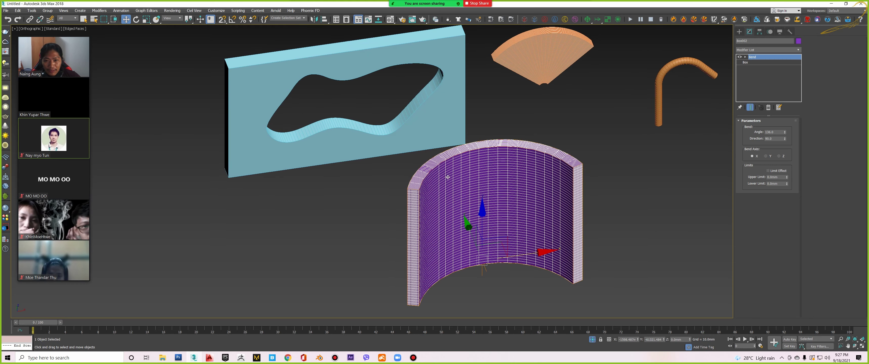
Select the blue slab with the wavy hole and orbit around it.
middle_click_drag(294, 119, 381, 180)
left_click(381, 180)
scroll(440, 158, "up", 3)
mouse_move(439, 158)
middle_mouse_down("alt")
mouse_move(472, 165)
mouse_move(468, 171)
mouse_move(498, 192)
mouse_move(562, 210)
middle_mouse_up("alt")
scroll(472, 165, "down", 2)
scroll(472, 167, "up", 2)
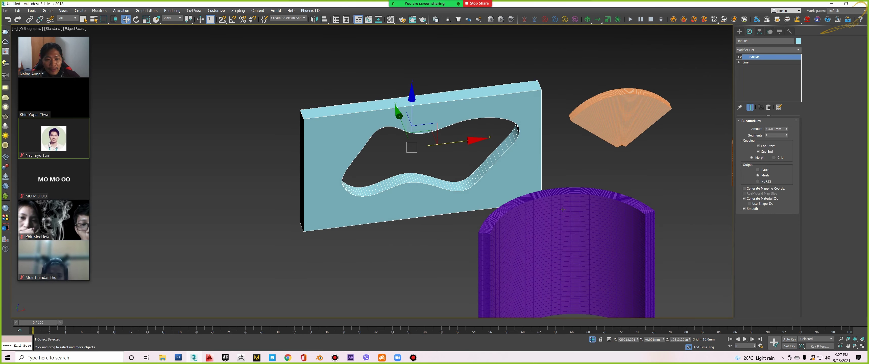
Fit the selected blue slab in view and add a Bend modifier to it.
scroll(479, 171, "up", 2)
mouse_move(479, 171)
middle_mouse_down("alt")
mouse_move(427, 148)
mouse_move(435, 118)
middle_mouse_up("alt")
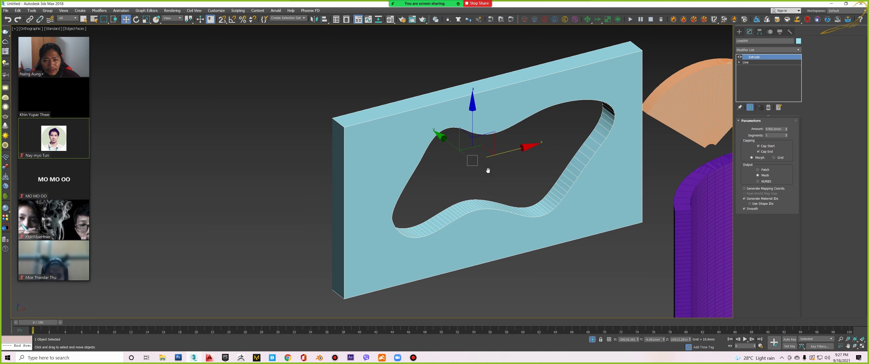
middle_click_drag(487, 169, 506, 175, "alt")
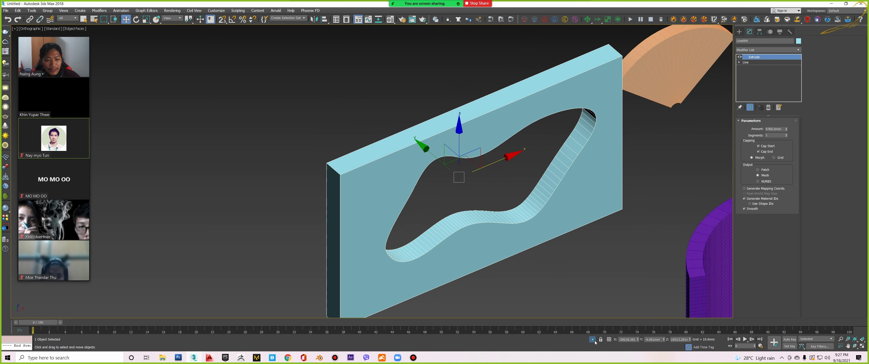
key("z")
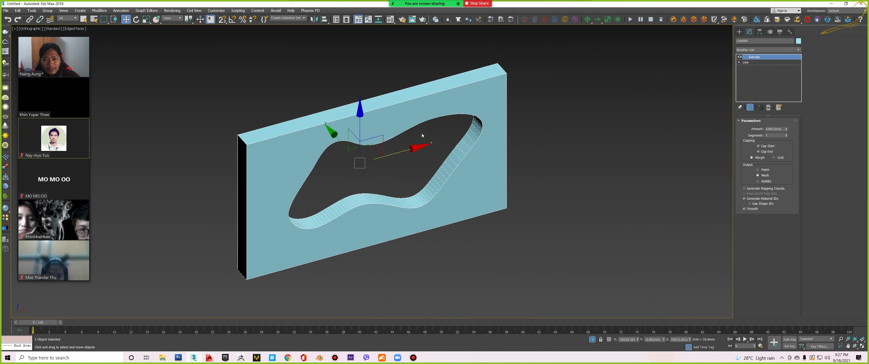
left_click(773, 48)
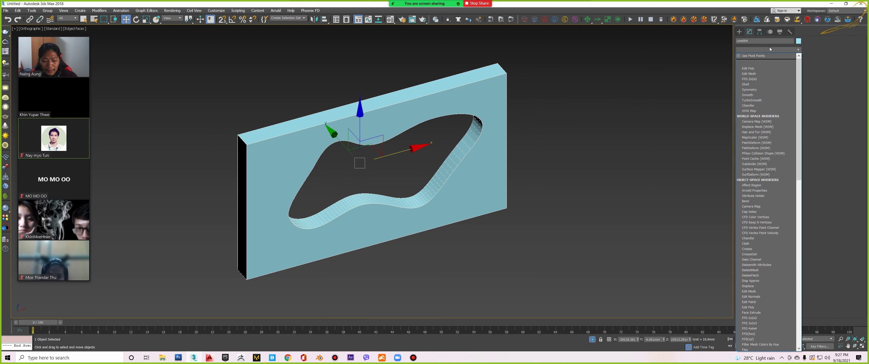
key("b")
key("Return")
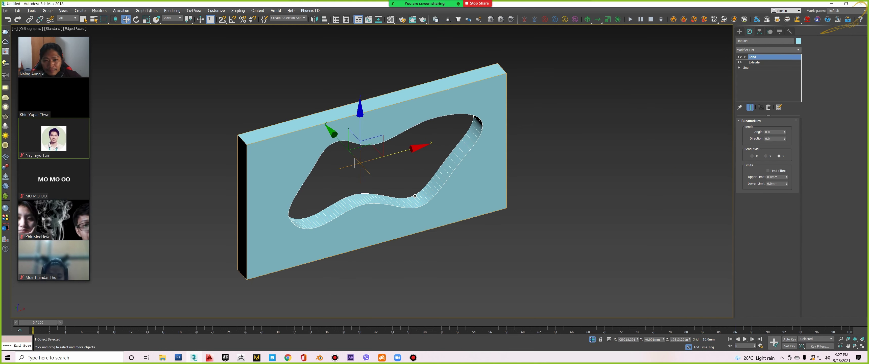
In perspective view, bend the slab 39.5 degrees along its X axis.
mouse_move(485, 195)
middle_mouse_down("alt")
mouse_move(423, 192)
mouse_move(464, 158)
mouse_move(707, 154)
middle_mouse_up("alt")
key("p")
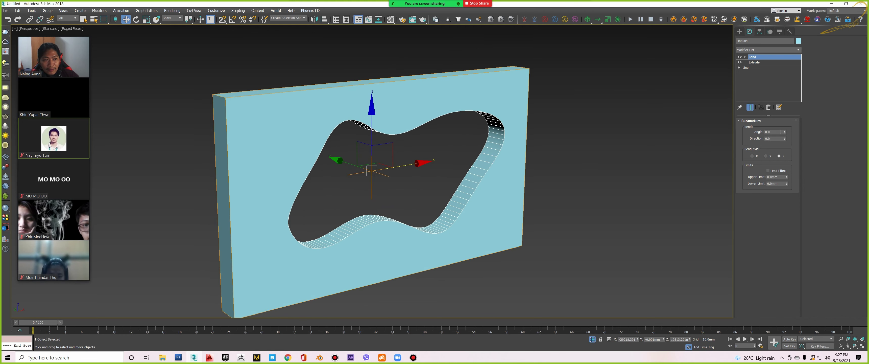
left_click_drag(787, 134, 759, 150)
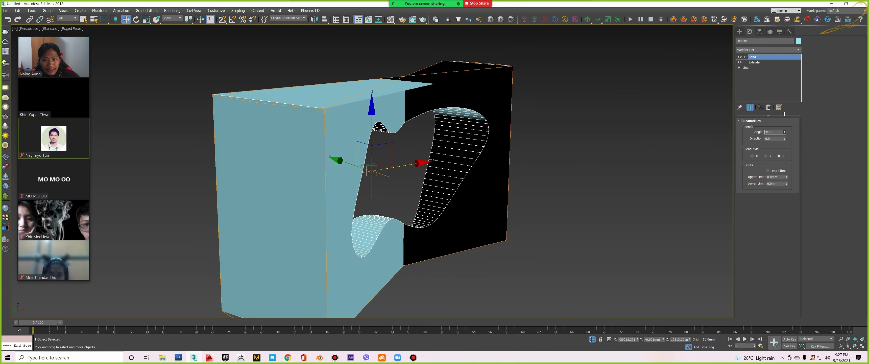
left_click(753, 156)
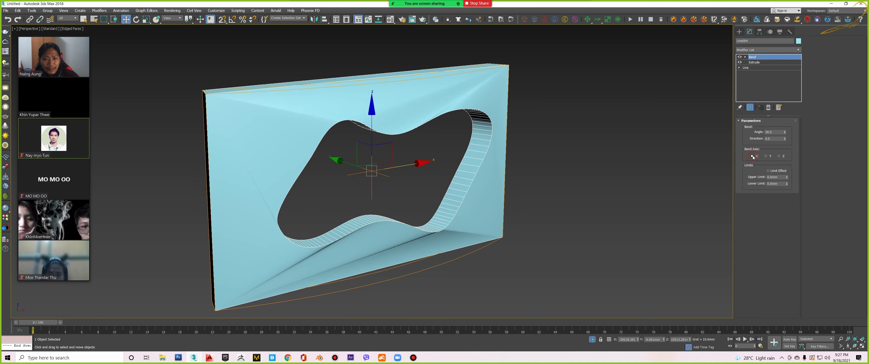
mouse_move(459, 176)
middle_mouse_down("alt")
mouse_move(466, 185)
mouse_move(721, 200)
middle_mouse_up("alt")
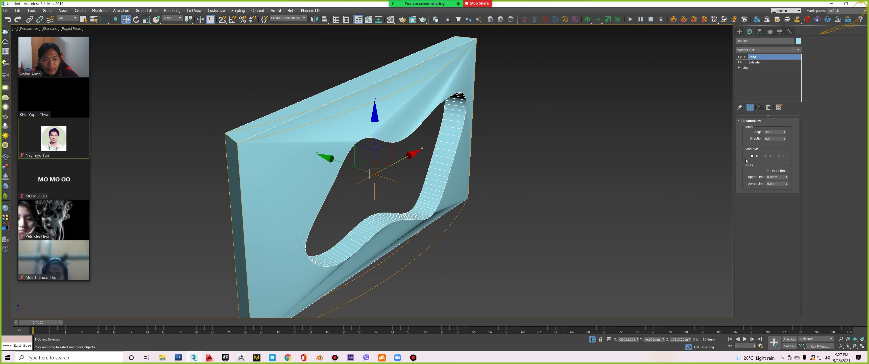
middle_click_drag(453, 204, 444, 223, "alt")
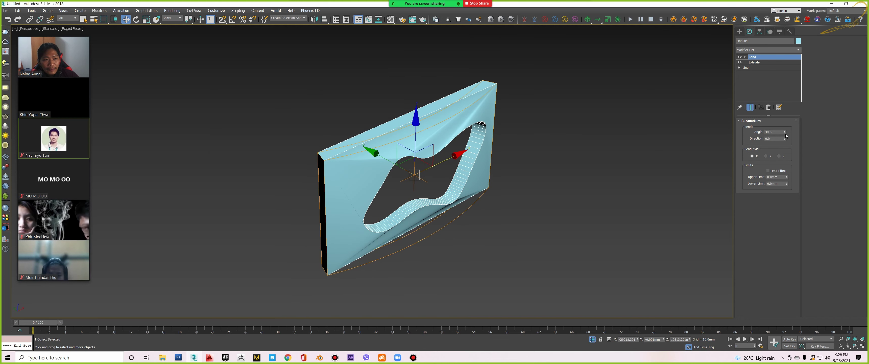
Increase the slab's bend angle further and inspect the curve from several angles.
left_click_drag(784, 132, 781, 91)
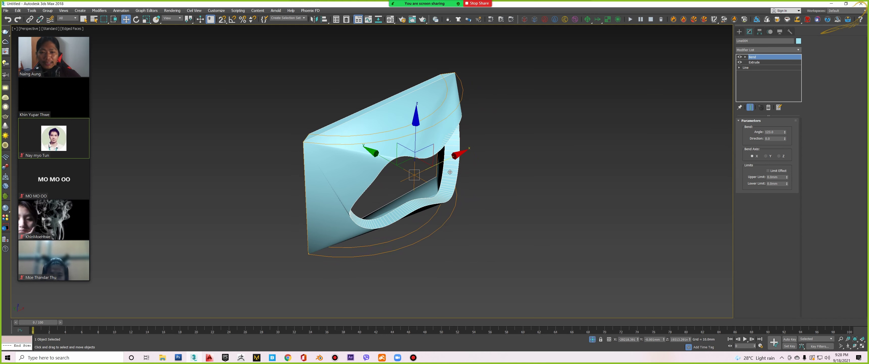
mouse_move(448, 189)
middle_mouse_down("alt")
mouse_move(465, 145)
mouse_move(499, 148)
mouse_move(482, 152)
middle_mouse_up("alt")
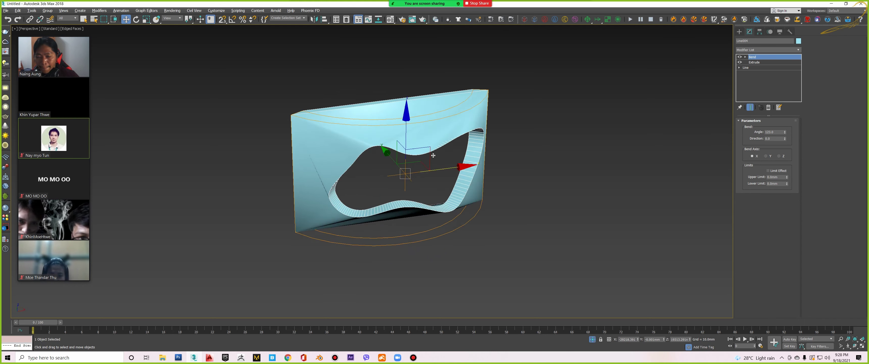
mouse_move(455, 155)
middle_mouse_down("alt")
mouse_move(402, 111)
mouse_move(430, 111)
mouse_move(403, 154)
mouse_move(414, 146)
middle_mouse_up("alt")
scroll(403, 112, "up", 5)
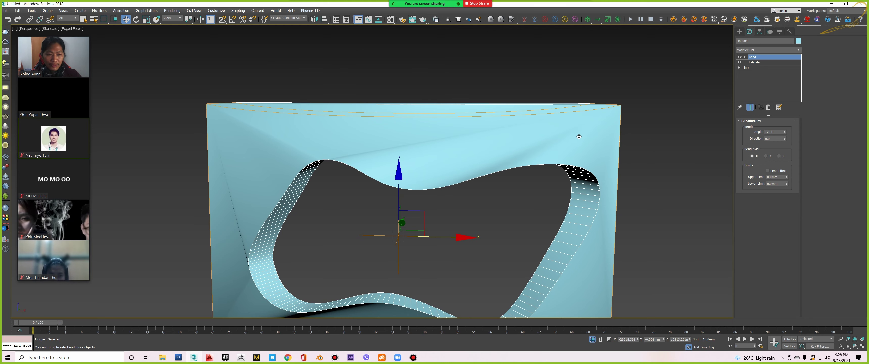
mouse_move(577, 132)
middle_mouse_down("alt")
mouse_move(590, 175)
mouse_move(556, 238)
mouse_move(422, 221)
mouse_move(342, 147)
mouse_move(391, 148)
middle_mouse_up("alt")
scroll(388, 176, "up", 3)
mouse_move(387, 176)
middle_mouse_down("alt")
mouse_move(405, 174)
mouse_move(403, 165)
mouse_move(443, 132)
mouse_move(498, 182)
mouse_move(476, 181)
middle_mouse_up("alt")
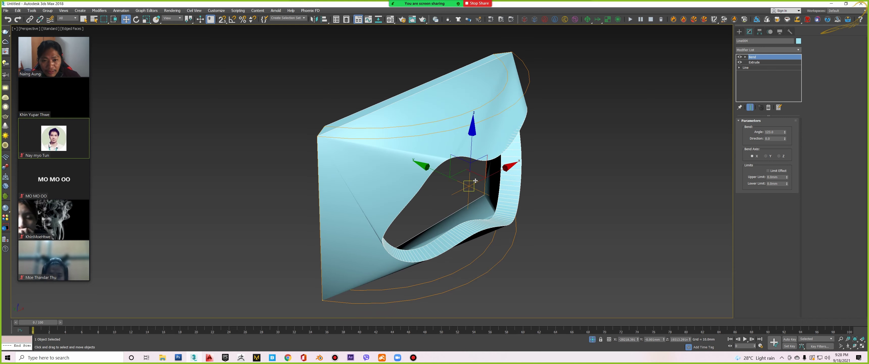
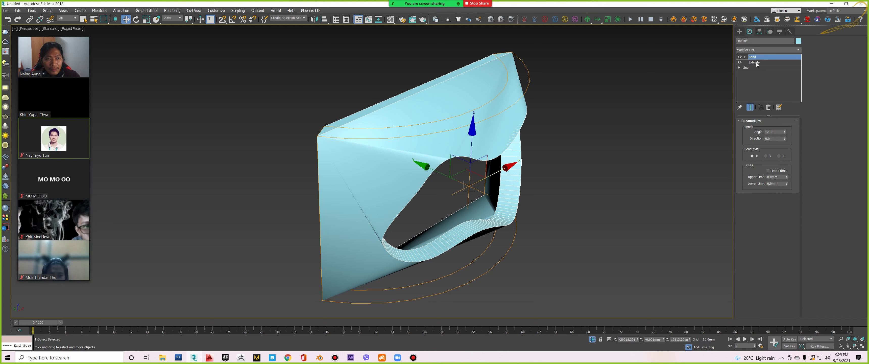
Add a Quadify Mesh modifier above Extrude, just below Bend, in the panel's stack.
left_click(754, 62)
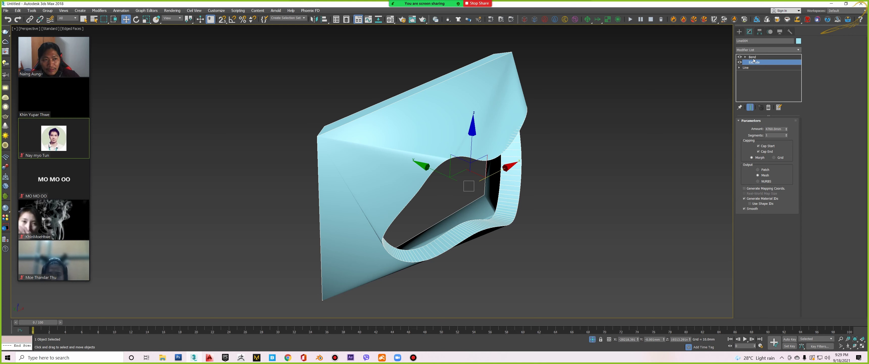
left_click(759, 51)
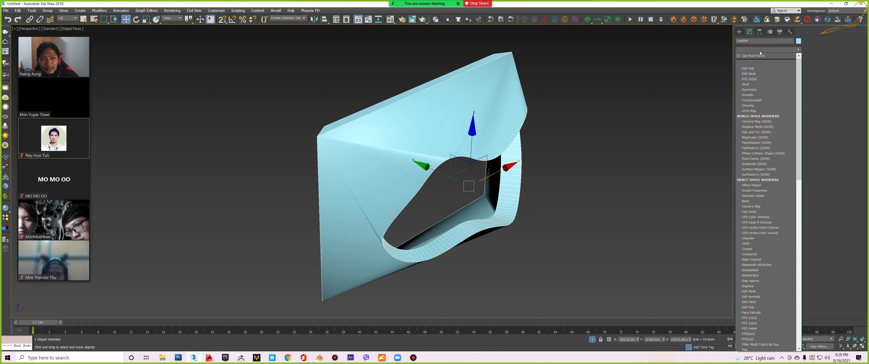
key("q")
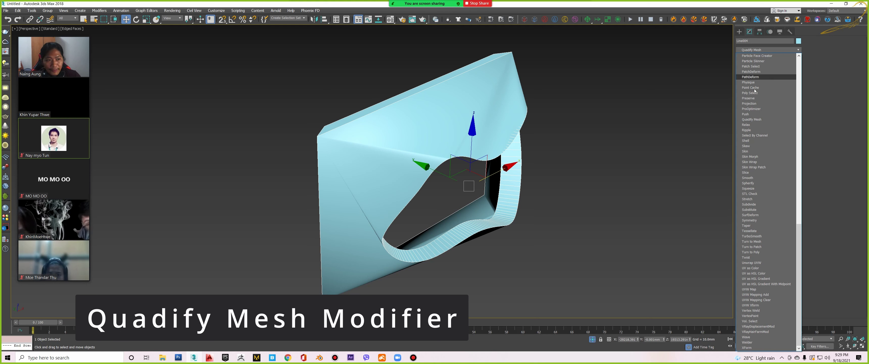
left_click(761, 119)
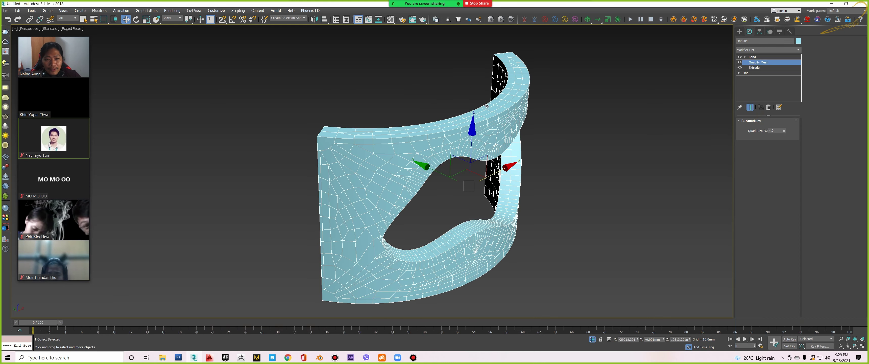
Switch off the Bend modifier so the quad-meshed panel lies flat.
middle_click_drag(486, 106, 715, 87, "alt")
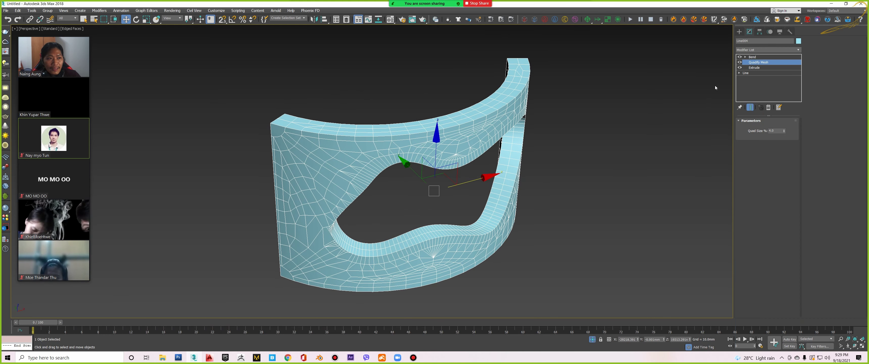
left_click(739, 56)
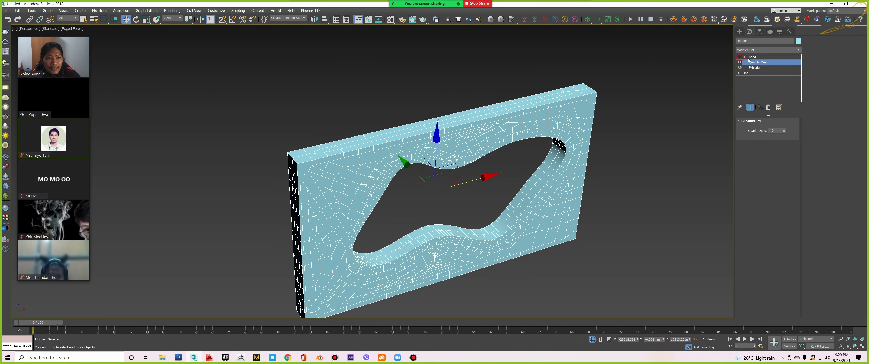
middle_click_drag(429, 178, 602, 117, "alt")
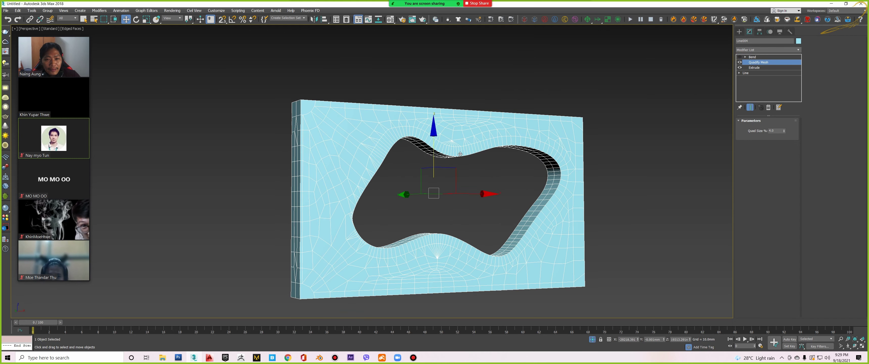
Toggle Quadify Mesh off and on to compare the quad topology around the wavy hole.
left_click(740, 62)
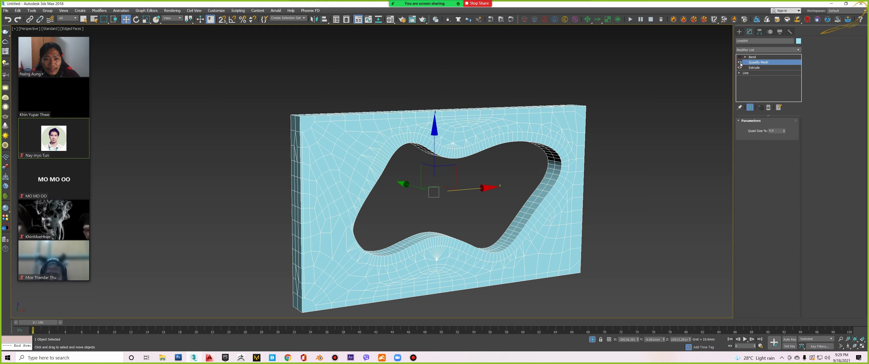
left_click(740, 62)
scroll(448, 158, "up", 5)
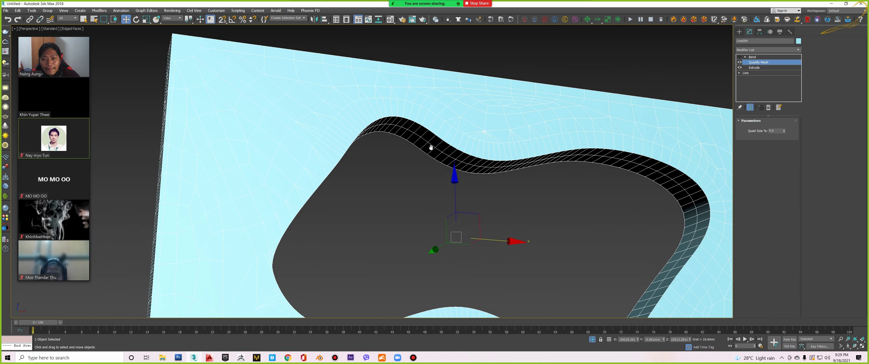
middle_click_drag(422, 152, 580, 108, "alt")
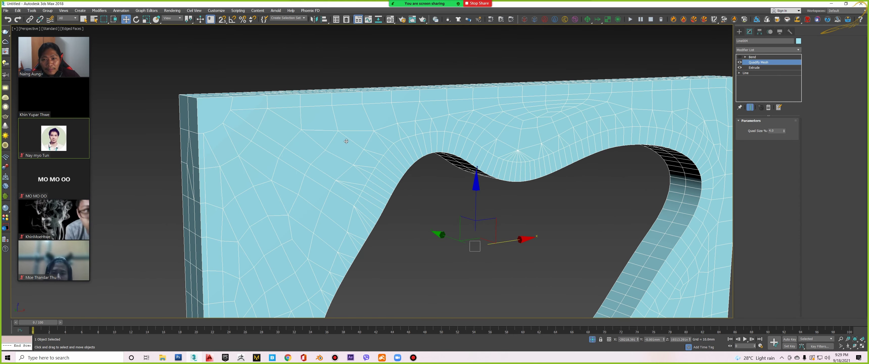
left_click(740, 62)
scroll(495, 163, "down", 3)
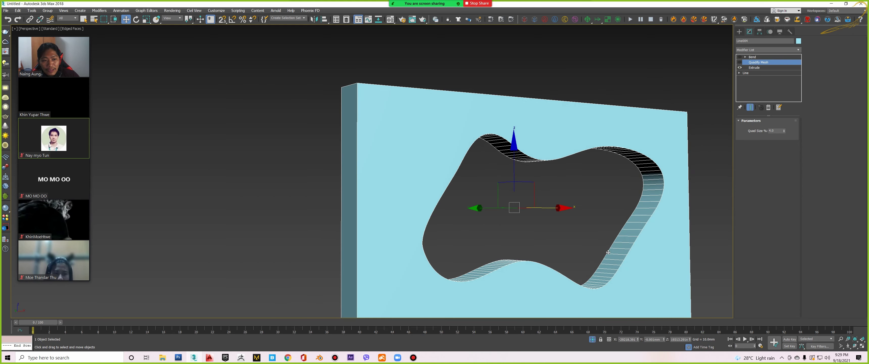
mouse_move(619, 128)
middle_mouse_down("alt")
mouse_move(403, 206)
mouse_move(411, 216)
mouse_move(399, 101)
mouse_move(492, 135)
middle_mouse_up("alt")
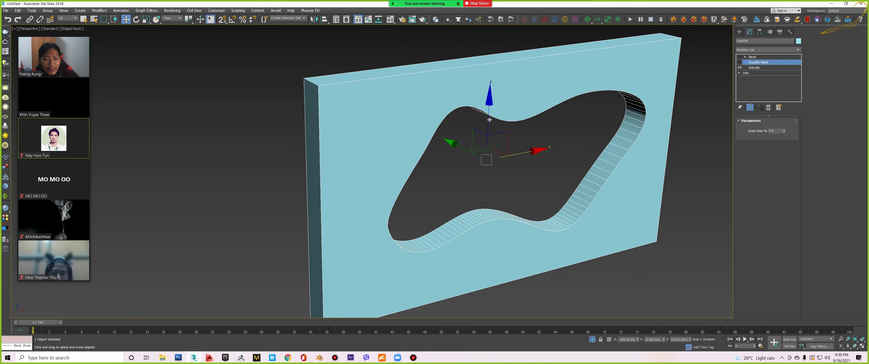
left_click(739, 62)
middle_click_drag(638, 102, 574, 97, "alt")
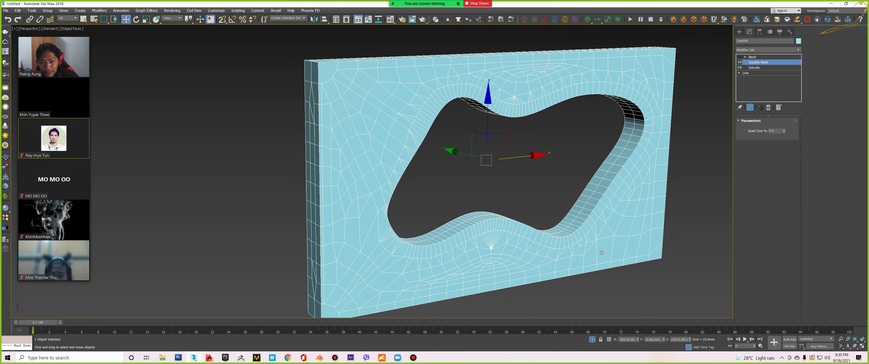
mouse_move(662, 154)
middle_mouse_down("alt")
mouse_move(400, 132)
mouse_move(469, 129)
mouse_move(354, 125)
mouse_move(500, 121)
mouse_move(452, 113)
middle_mouse_up("alt")
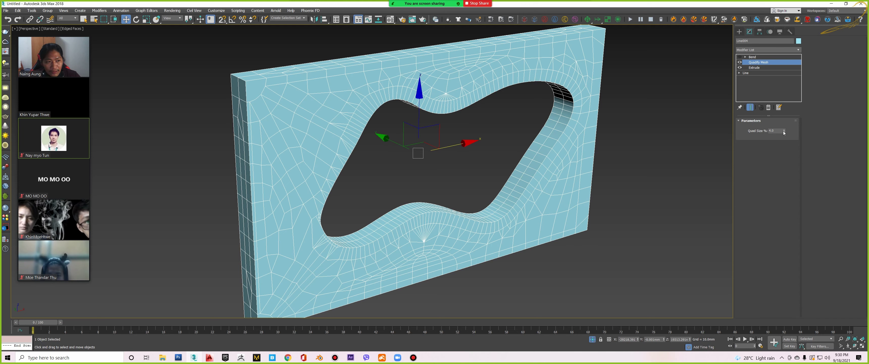
left_click(783, 131)
left_click(783, 130)
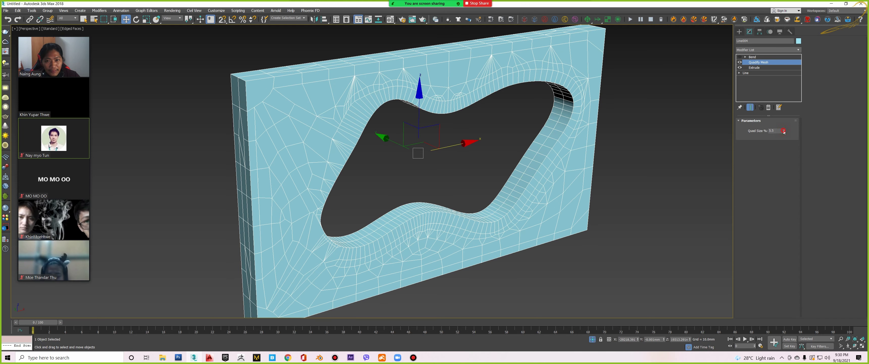
left_click(784, 130)
left_click(784, 130)
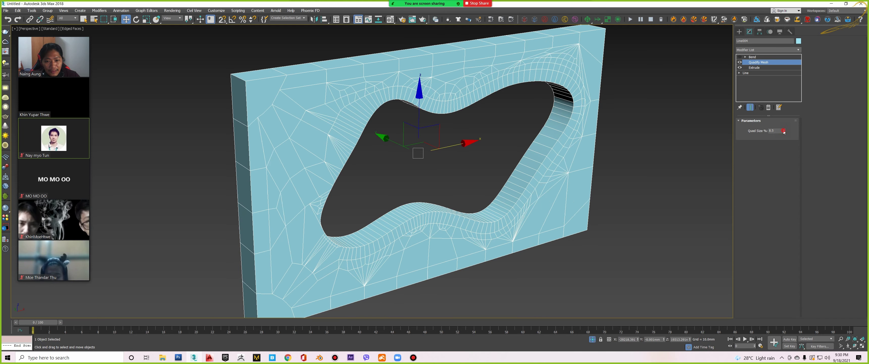
left_click_drag(784, 131, 784, 123)
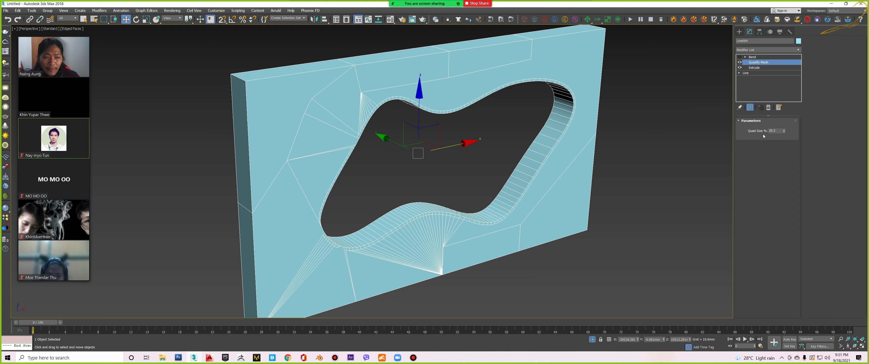
double_click(777, 131)
type("4")
key("Return")
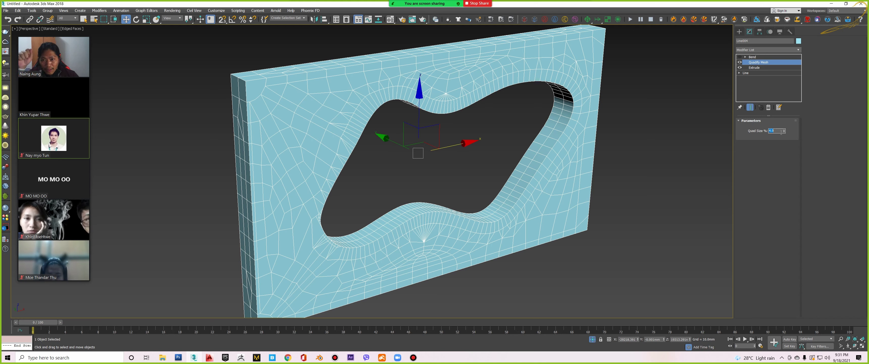
left_click_drag(784, 133, 784, 117)
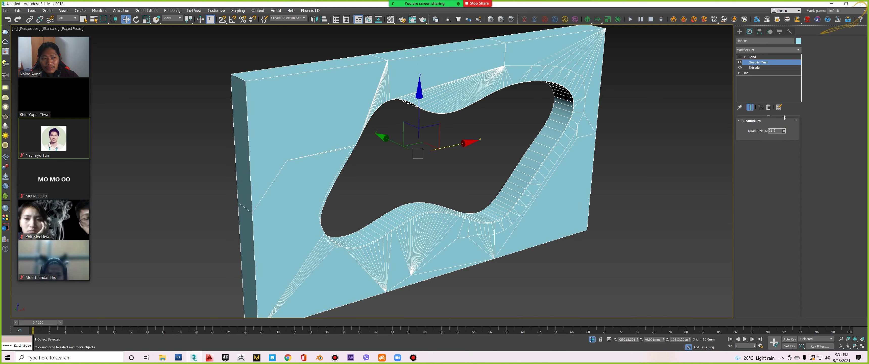
right_click(784, 117)
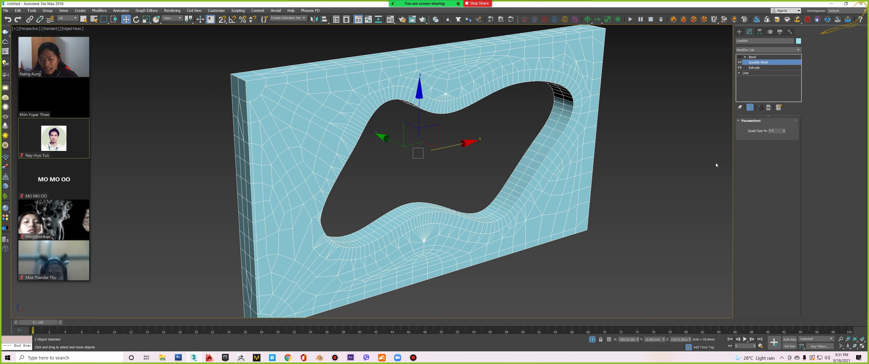
Step Quad Size down from 3.5 to 1.0 and zoom around the finely meshed panel.
left_click(784, 133)
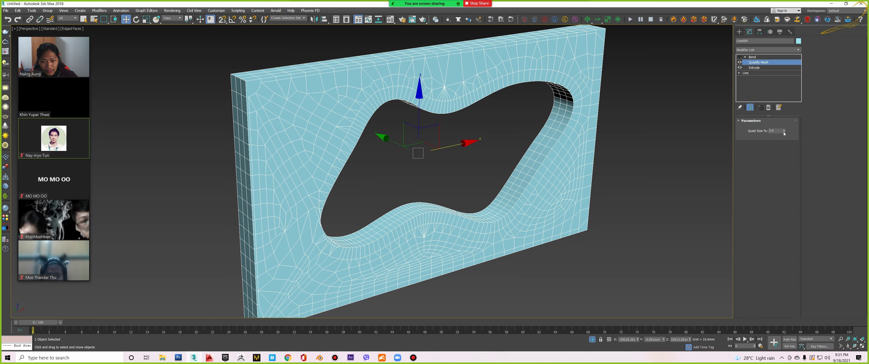
left_click(784, 131)
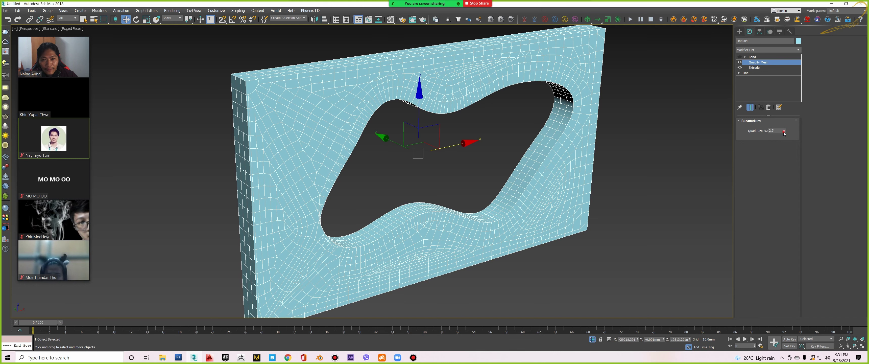
left_click(784, 132)
left_click(784, 132)
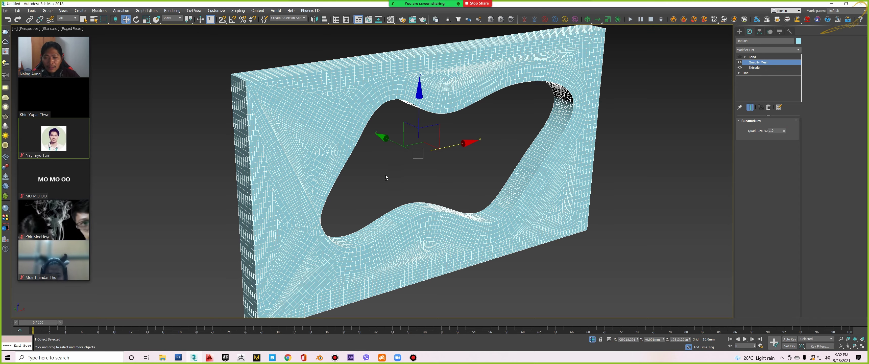
mouse_move(385, 175)
middle_mouse_down("alt")
mouse_move(397, 165)
mouse_move(390, 161)
mouse_move(382, 175)
middle_mouse_up("alt")
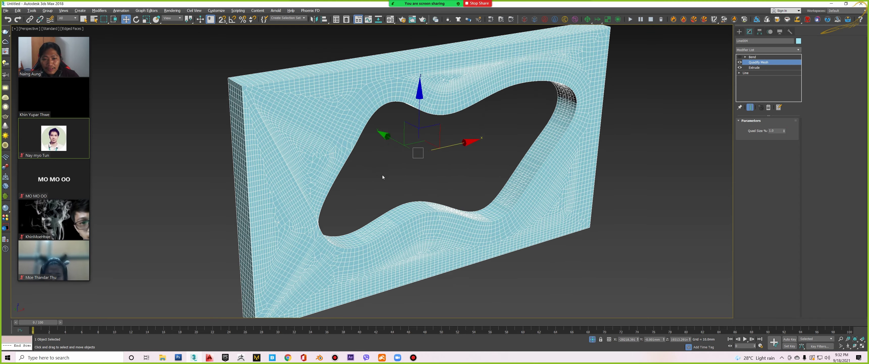
scroll(388, 160, "down", 4)
scroll(393, 146, "up", 4)
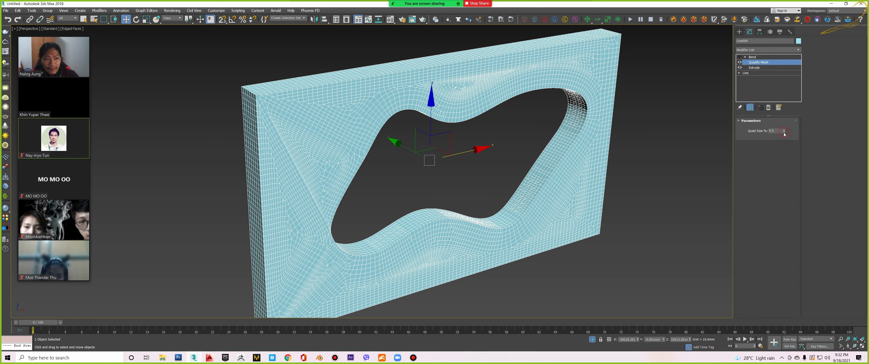
scroll(447, 84, "up", 3)
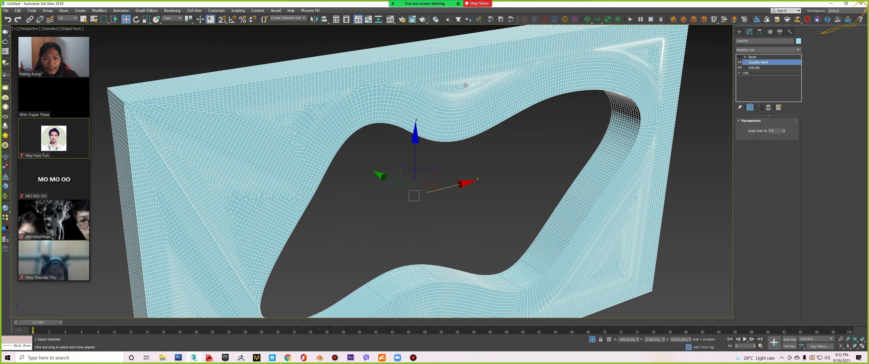
scroll(442, 89, "up", 3)
scroll(438, 93, "down", 8)
scroll(429, 99, "up", 8)
scroll(429, 99, "down", 8)
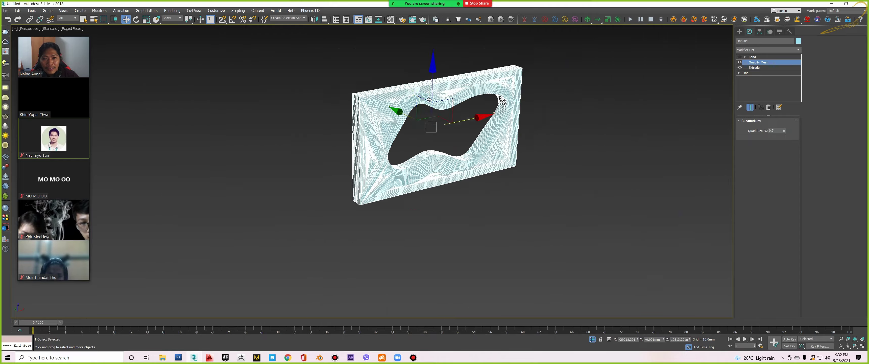
scroll(436, 108, "up", 3)
scroll(441, 122, "up", 3)
scroll(448, 132, "up", 2)
scroll(448, 132, "up", 2)
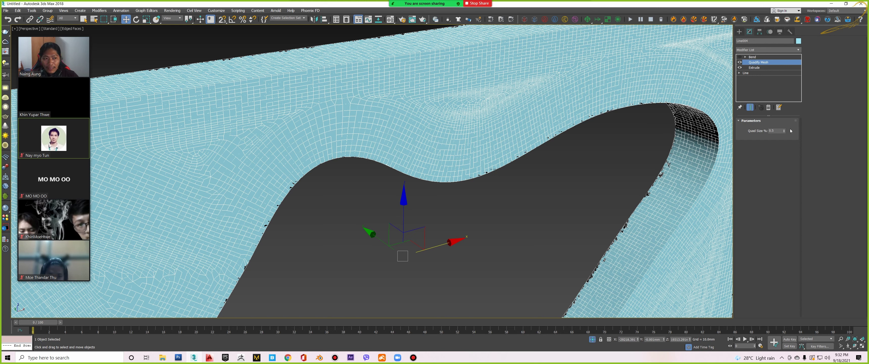
Set Quad Size to 4.0 and toggle Quadify Mesh to compare the coarser quads.
double_click(777, 131)
type("4")
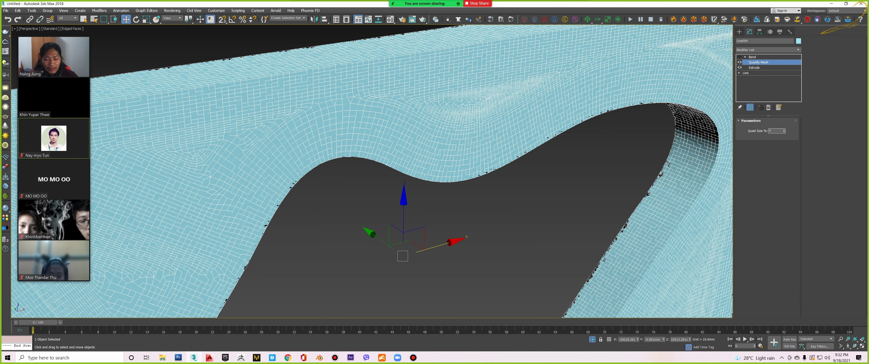
key("Return")
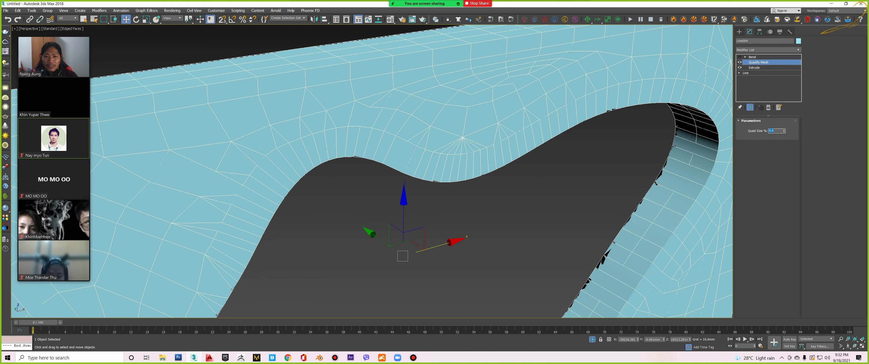
scroll(596, 145, "down", 5)
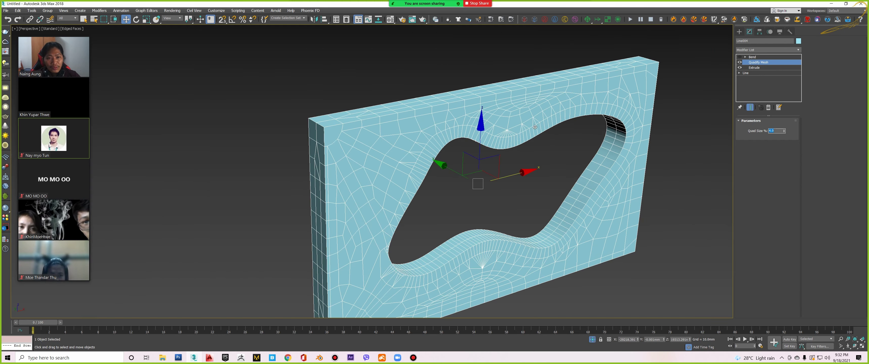
mouse_move(556, 154)
middle_mouse_down()
mouse_move(524, 138)
mouse_move(645, 137)
middle_mouse_up()
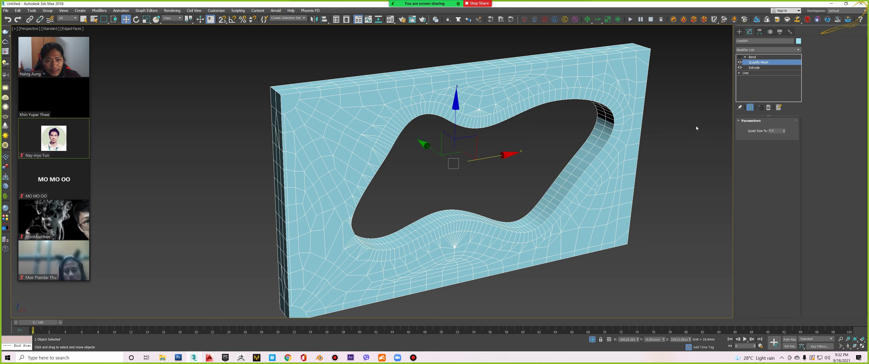
left_click(740, 62)
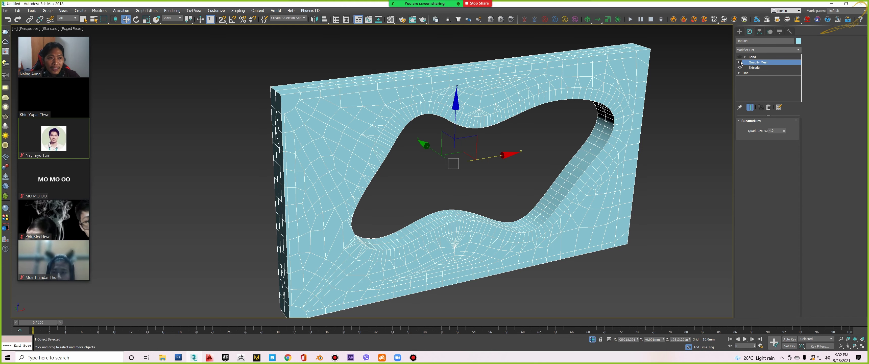
Re-enable the 120° Bend and inspect the curved wall from the side.
left_click(743, 58)
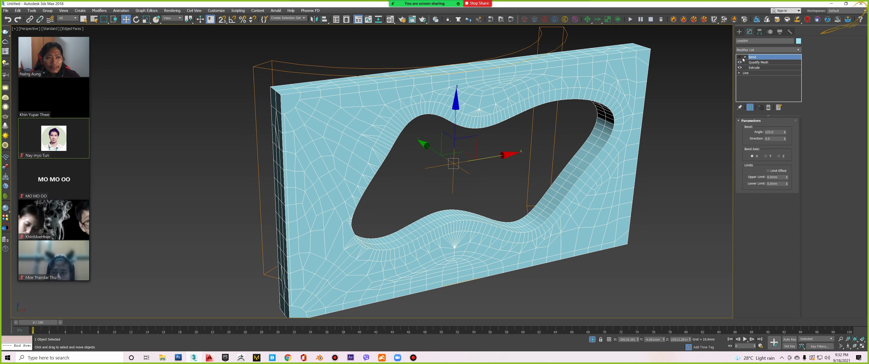
left_click(740, 57)
mouse_move(542, 124)
middle_mouse_down("alt")
mouse_move(580, 121)
mouse_move(452, 114)
mouse_move(395, 100)
mouse_move(483, 154)
mouse_move(473, 152)
mouse_move(446, 190)
mouse_move(436, 189)
mouse_move(415, 140)
middle_mouse_up("alt")
scroll(385, 98, "up", 5)
scroll(433, 146, "down", 5)
scroll(405, 137, "up", 3)
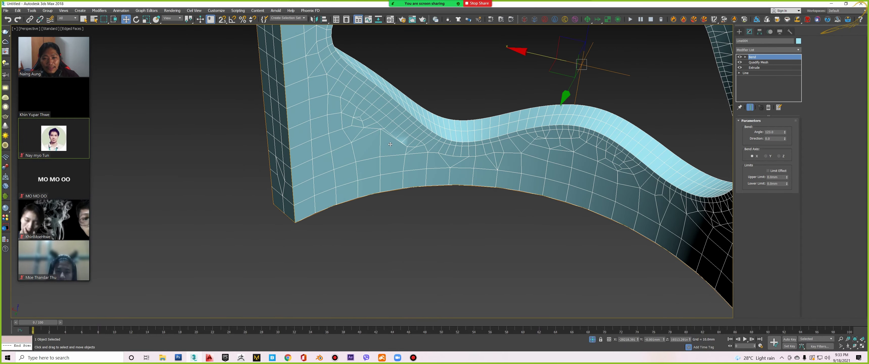
scroll(400, 135, "up", 3)
scroll(398, 134, "up", 2)
scroll(398, 133, "down", 2)
scroll(438, 157, "down", 3)
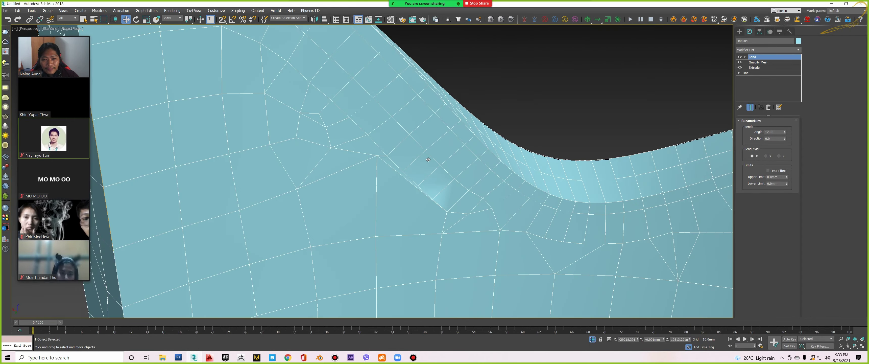
scroll(438, 169, "down", 3)
mouse_move(438, 175)
middle_mouse_down()
mouse_move(412, 234)
mouse_move(413, 179)
middle_mouse_up()
scroll(397, 141, "up", 2)
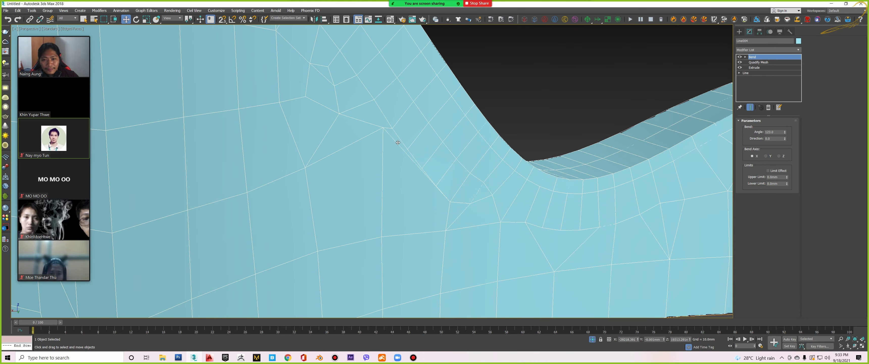
middle_click_drag(421, 149, 426, 148, "alt")
scroll(425, 149, "down", 2)
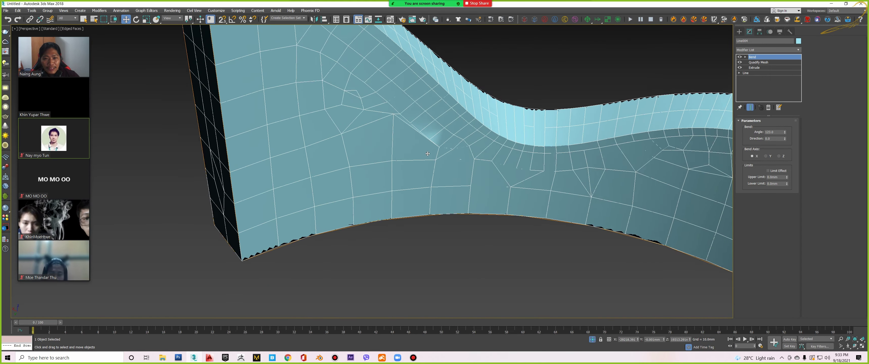
scroll(435, 147, "up", 2)
scroll(429, 152, "up", 2)
scroll(428, 151, "down", 2)
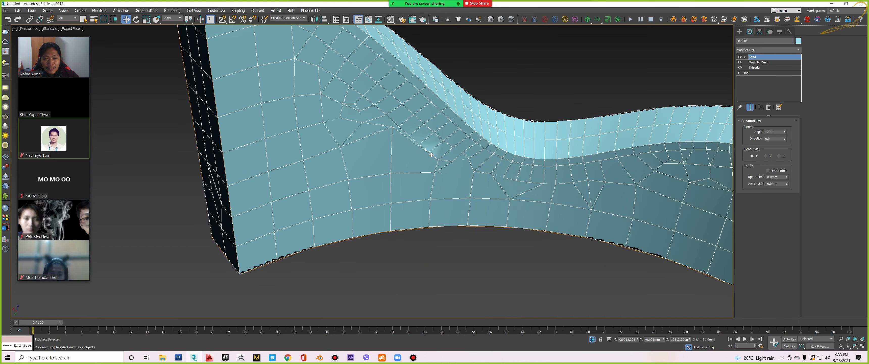
scroll(456, 180, "up", 2)
middle_click_drag(430, 88, 420, 71)
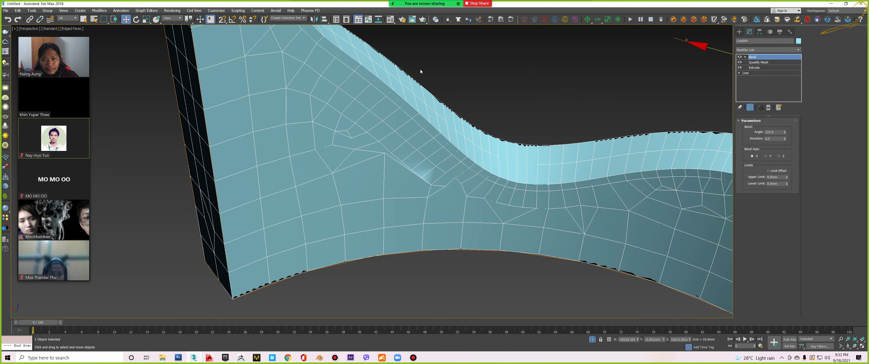
Run a quick V-Ray test render of the bent wall.
left_click(421, 20)
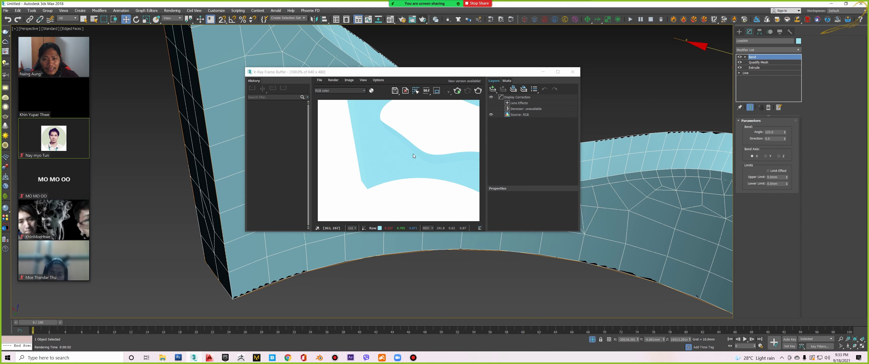
scroll(409, 168, "up", 5)
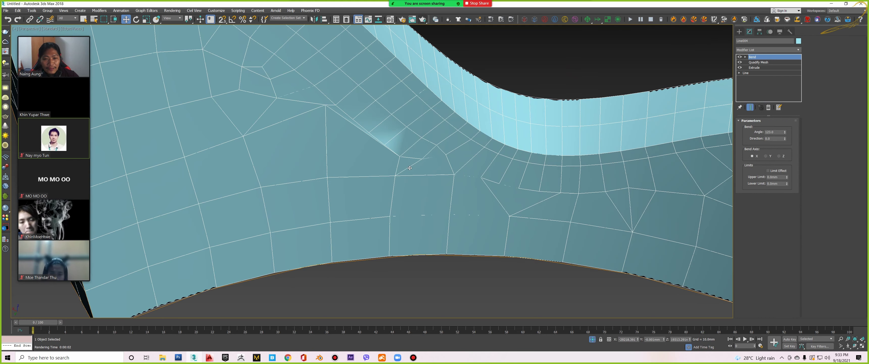
scroll(390, 143, "up", 2)
scroll(381, 144, "down", 2)
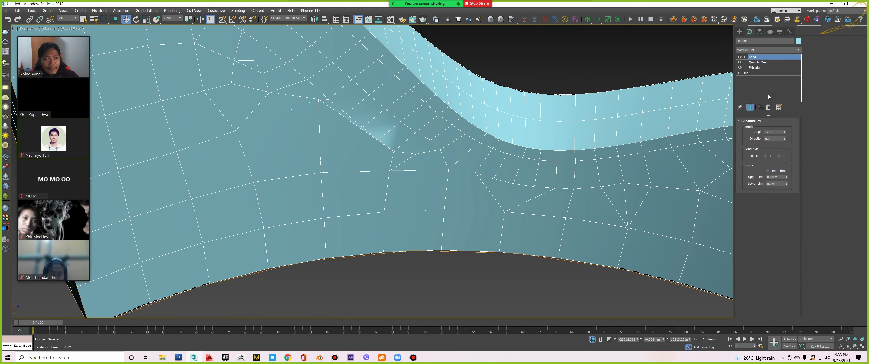
left_click(772, 62)
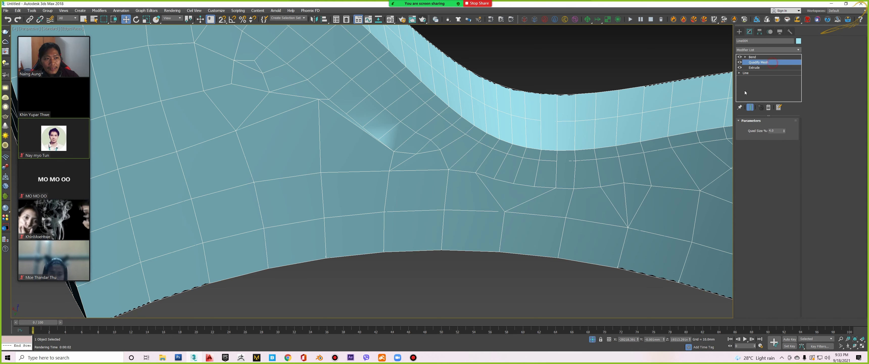
Try Quad Size 3.5 and 4.0 on the bent wall, settle on 3.5, then deselect.
left_click(783, 132)
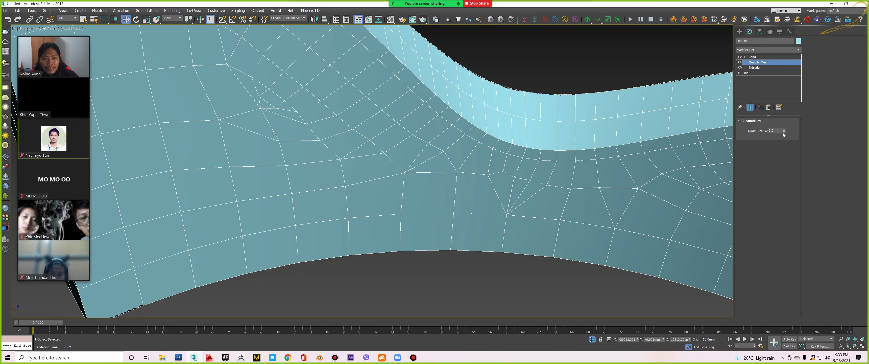
scroll(592, 158, "down", 8)
middle_click_drag(592, 158, 455, 151, "alt")
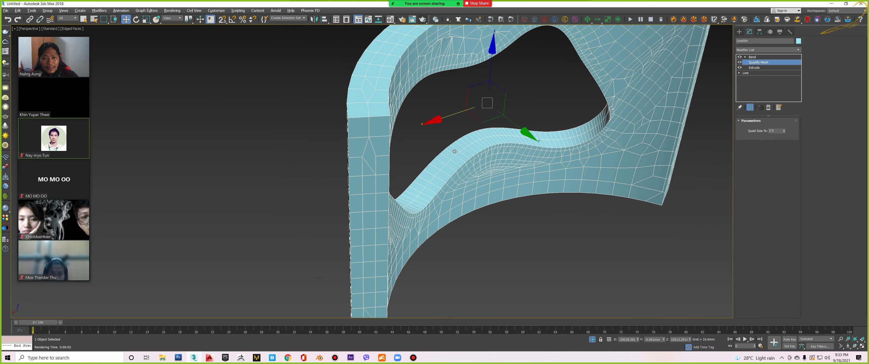
middle_click_drag(536, 188, 306, 178, "alt")
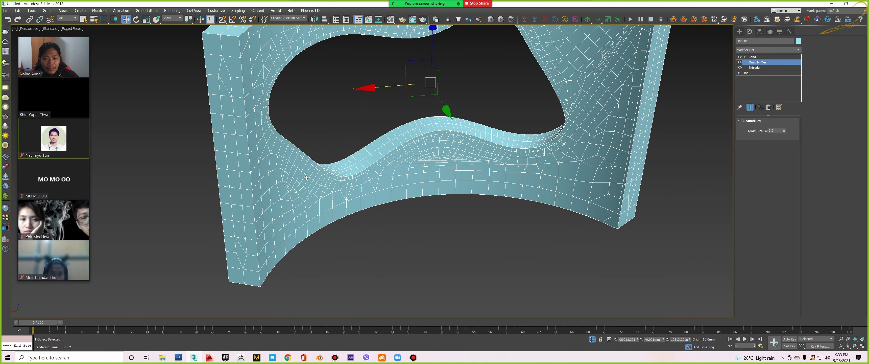
left_click(784, 130)
scroll(312, 189, "up", 3)
scroll(304, 183, "up", 3)
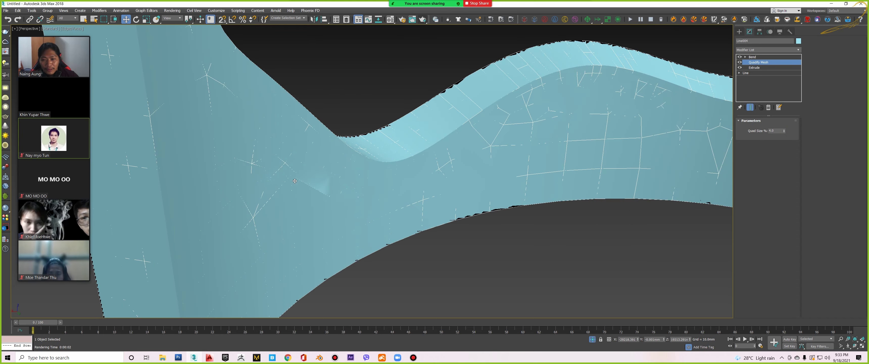
scroll(295, 180, "down", 6)
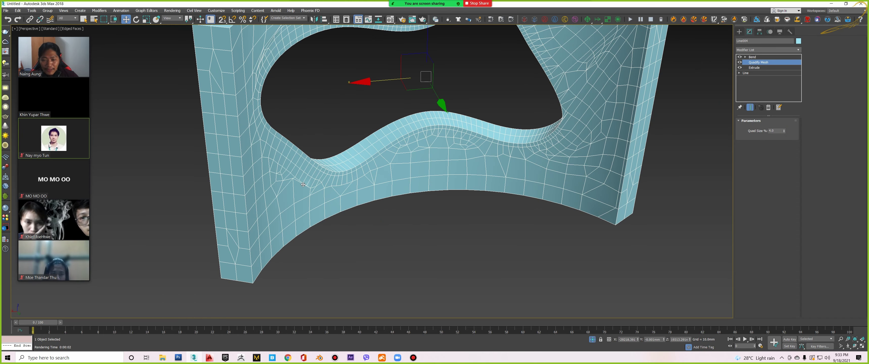
left_click(783, 132)
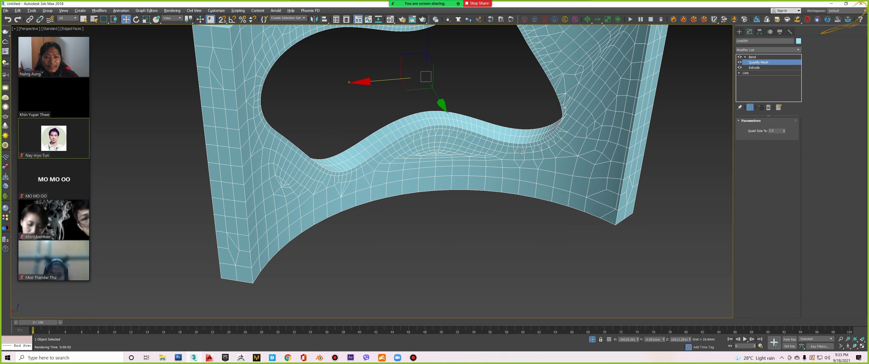
mouse_move(522, 153)
middle_mouse_down("alt")
mouse_move(420, 148)
mouse_move(490, 123)
middle_mouse_up("alt")
left_click(436, 157)
Turn off edged faces for smooth shading and reselect the bent wall.
middle_click_drag(436, 157, 448, 154, "alt")
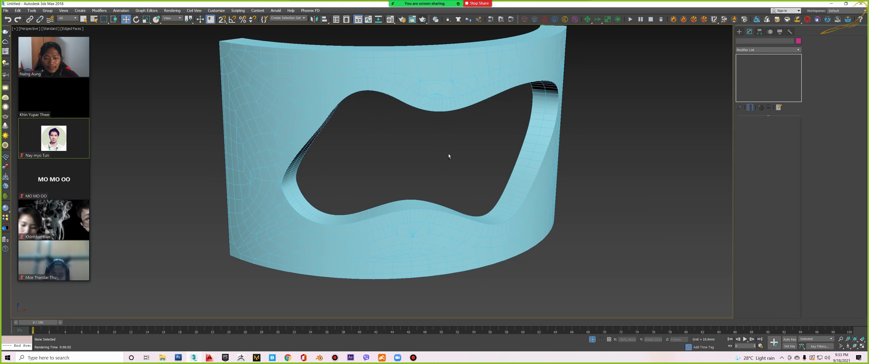
key("F4")
scroll(462, 165, "down", 5)
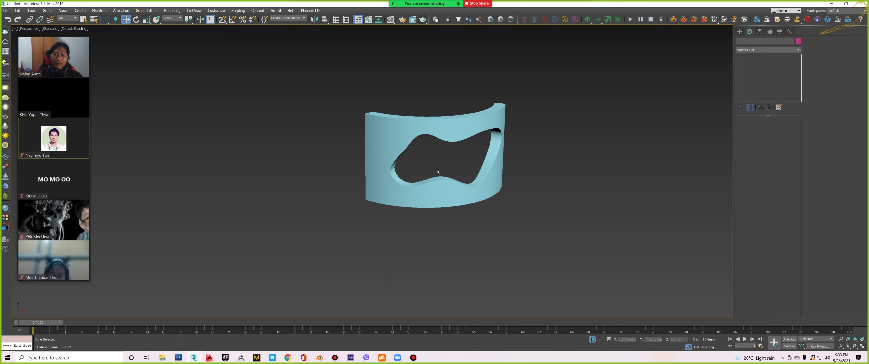
left_click(444, 186)
Check the wall's arc from the Top view, then orbit back to an angled view.
middle_click_drag(420, 191, 453, 146, "alt")
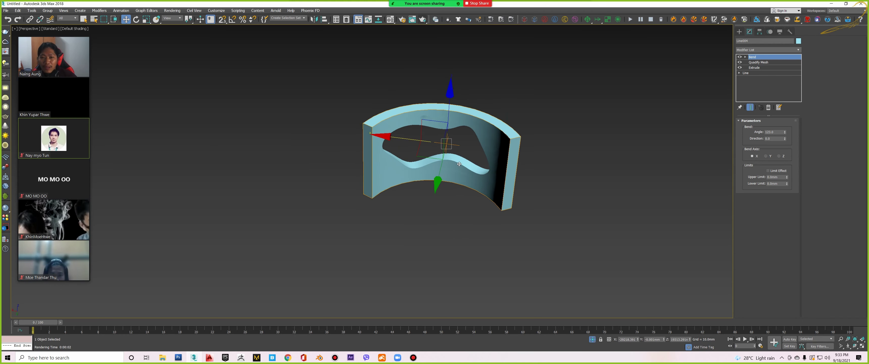
scroll(437, 134, "up", 5)
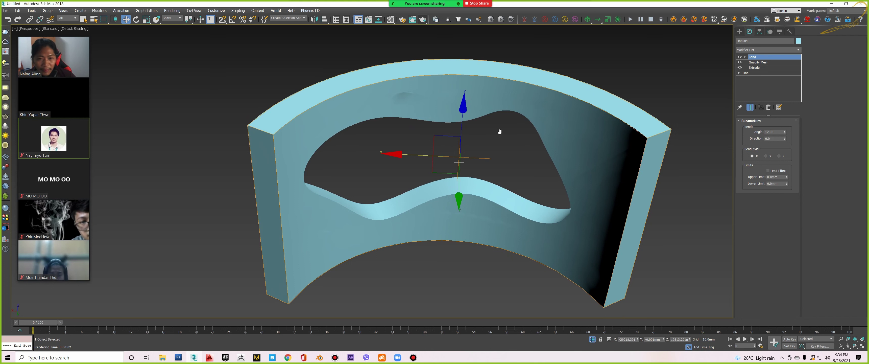
middle_click_drag(499, 130, 456, 132)
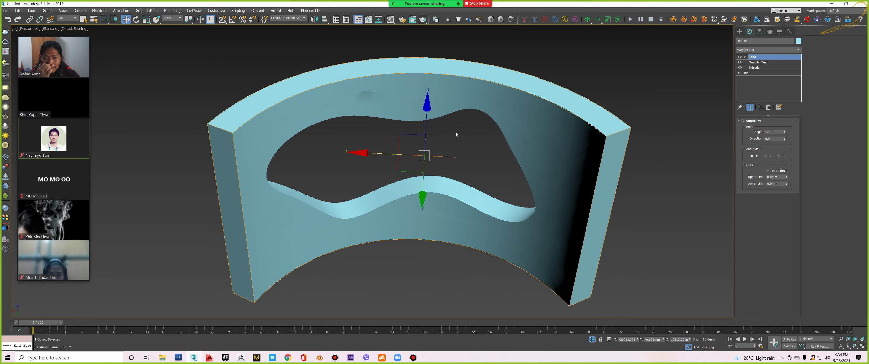
key("t")
scroll(455, 132, "down", 4)
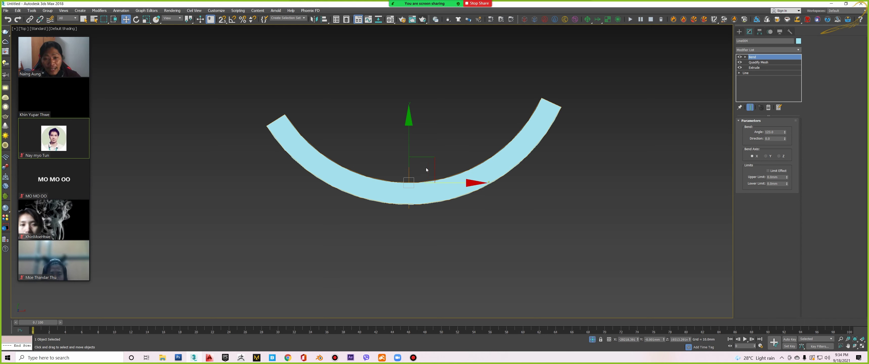
middle_click_drag(415, 180, 415, 180, "alt")
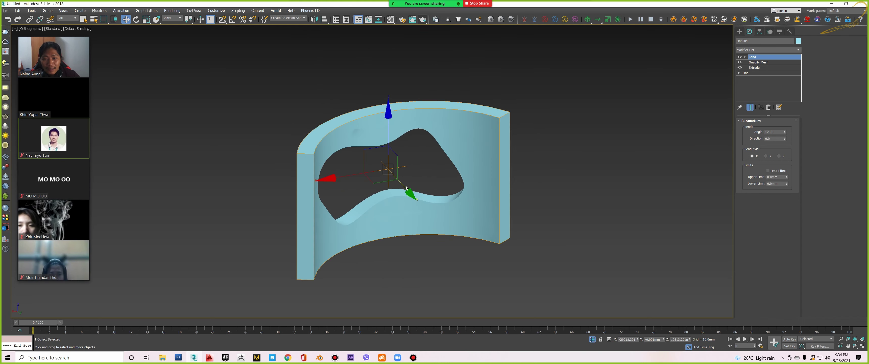
scroll(415, 181, "up", 2)
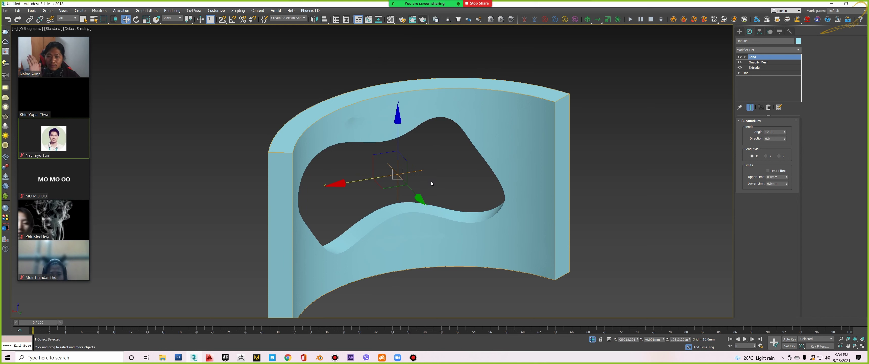
Drag the Bend angle, then lower the Quadify Mesh quad size to 3.0.
left_click(783, 137)
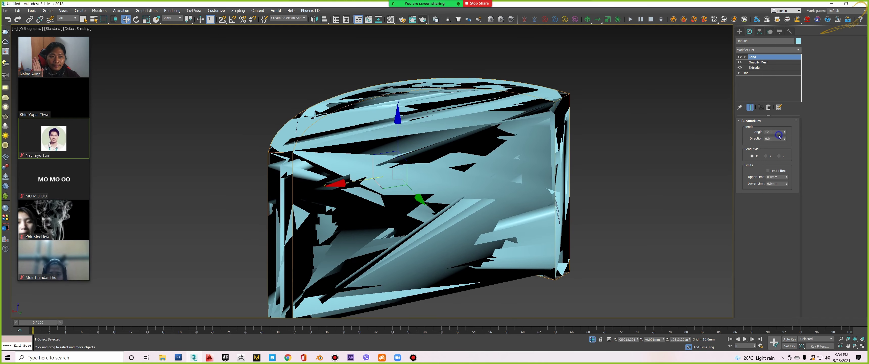
middle_click_drag(494, 164, 498, 166, "alt")
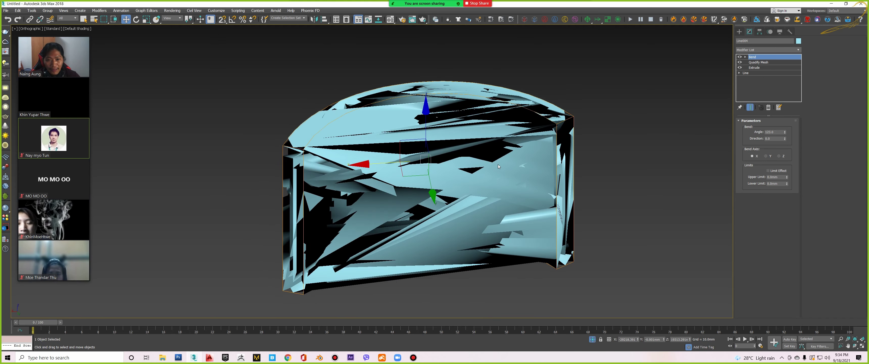
mouse_move(784, 135)
left_mouse_down()
mouse_move(786, 151)
mouse_move(769, 74)
left_mouse_up()
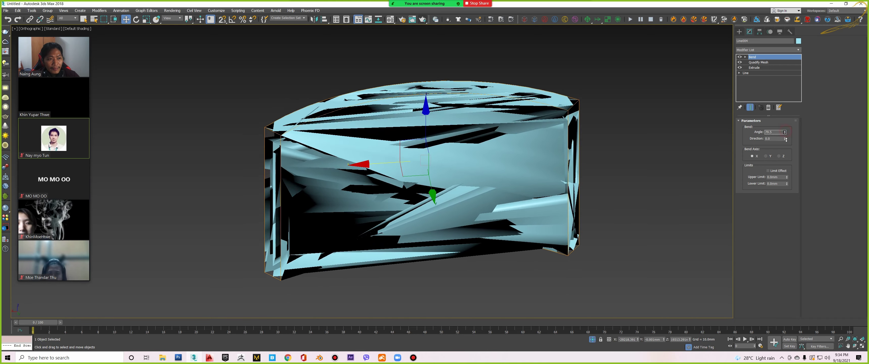
left_click(764, 62)
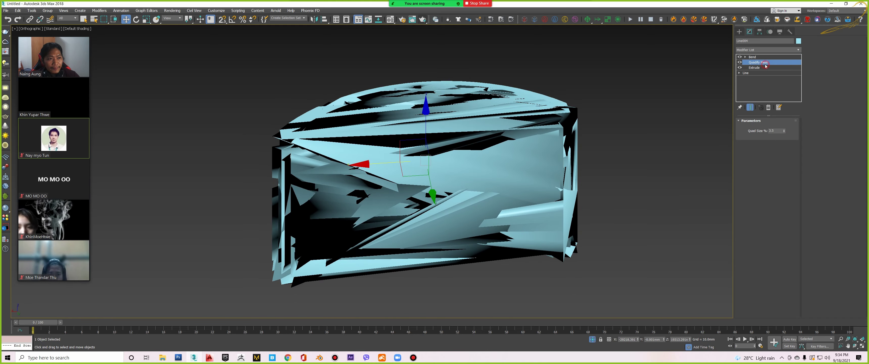
left_click(784, 132)
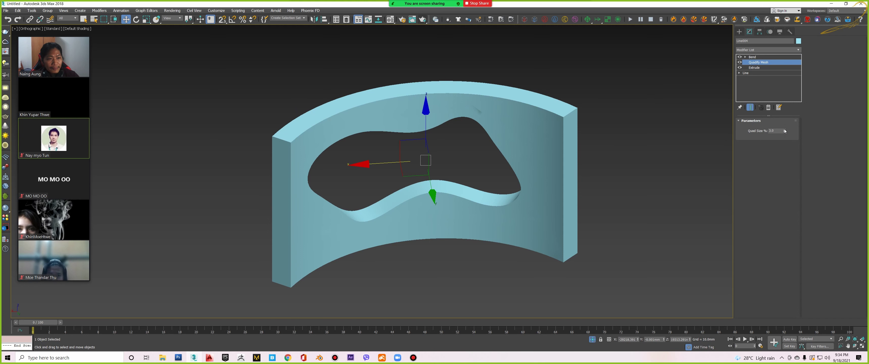
Set the Bend angle to exactly 90°.
left_click(752, 56)
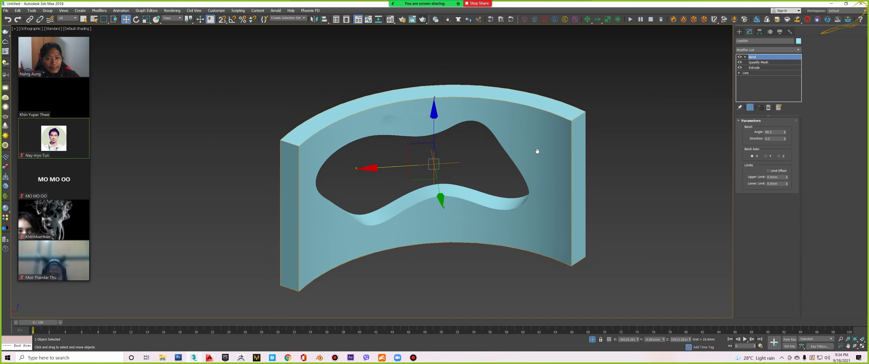
middle_click_drag(537, 149, 519, 161, "alt")
scroll(515, 162, "up", 2)
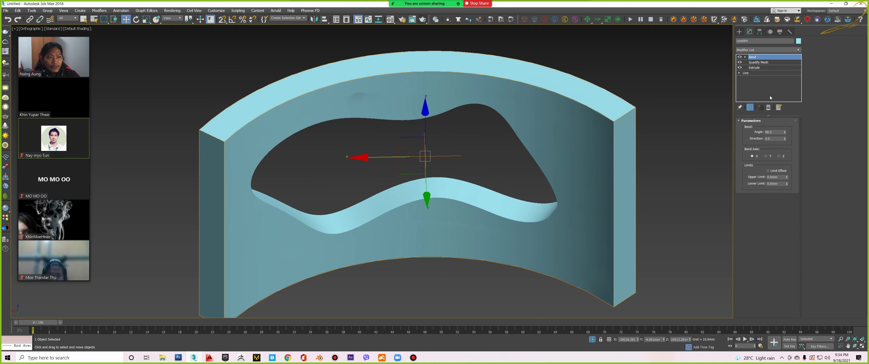
double_click(777, 132)
type("90")
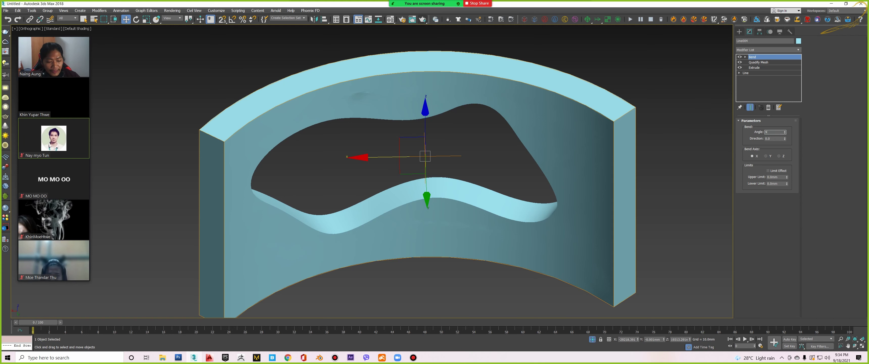
key("Return")
In Top view, draw a three-vertex wavy Bezier line across the curved wall.
scroll(540, 163, "down", 2)
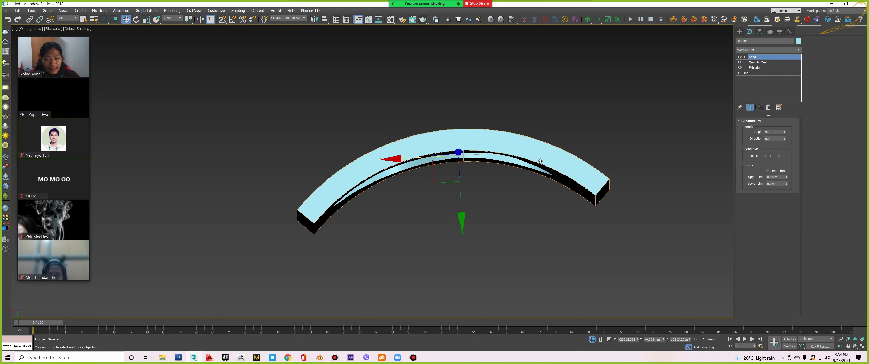
key("t")
scroll(526, 162, "down", 3)
mouse_move(473, 161)
middle_mouse_down()
mouse_move(489, 188)
mouse_move(488, 140)
middle_mouse_up()
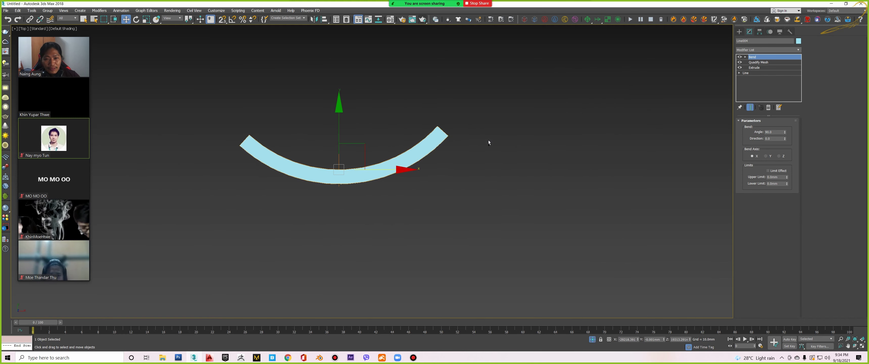
right_click(488, 140)
left_click(496, 116)
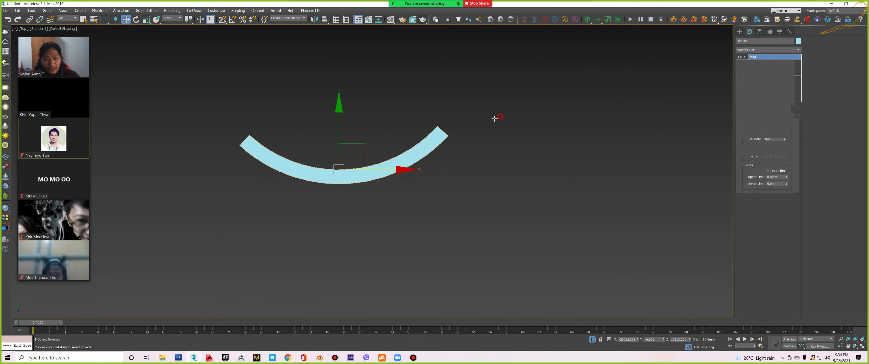
left_click(247, 130)
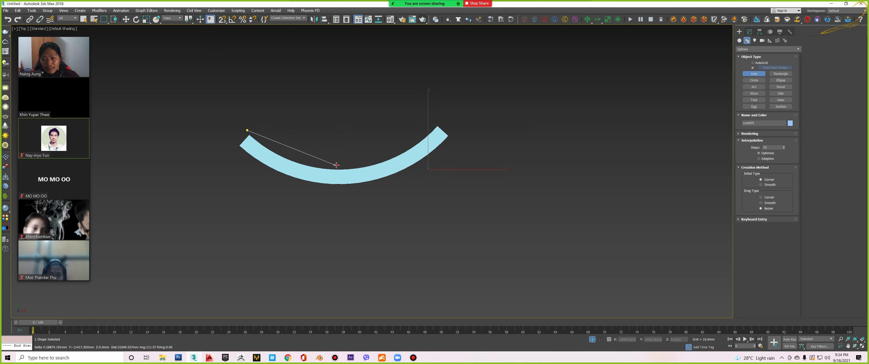
left_click_drag(336, 165, 407, 139)
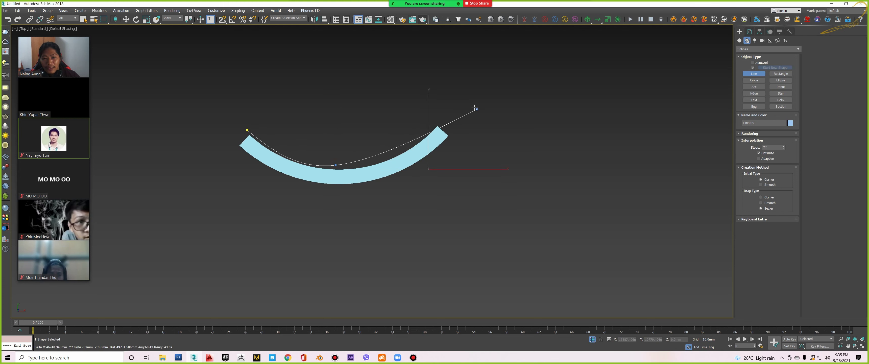
left_click(512, 100)
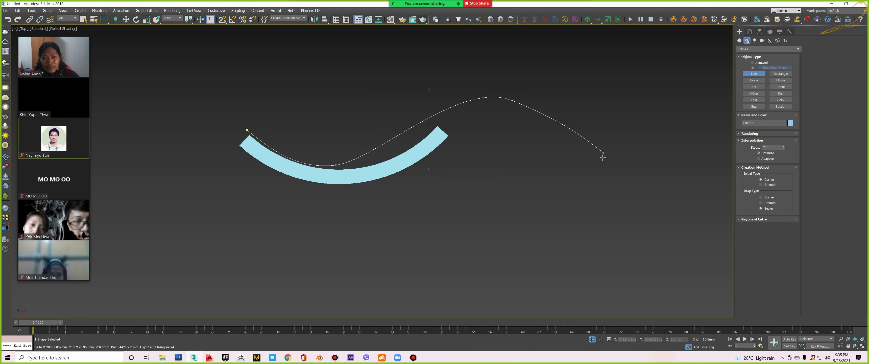
right_click(579, 184)
Switch to Move, reselect the wall and toggle wireframe display.
key("w")
left_click(399, 185)
key("F3")
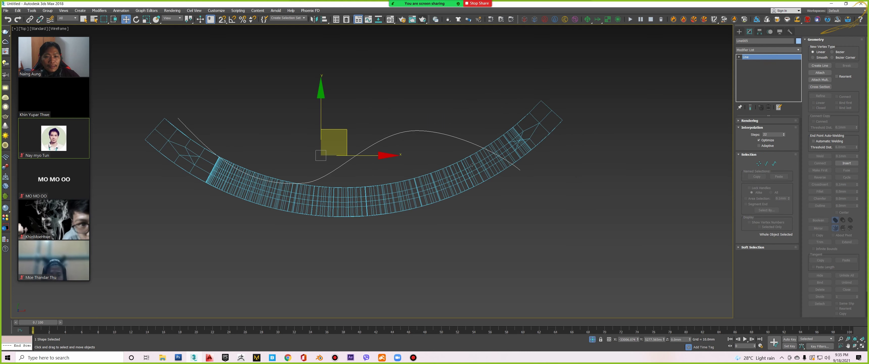
scroll(399, 186, "down", 3)
scroll(399, 186, "up", 2)
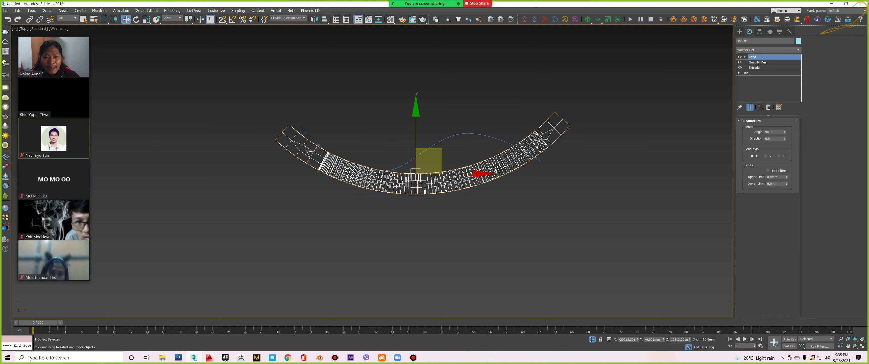
Add a second Bend modifier to the top of the wall's stack.
middle_click_drag(400, 178, 418, 183)
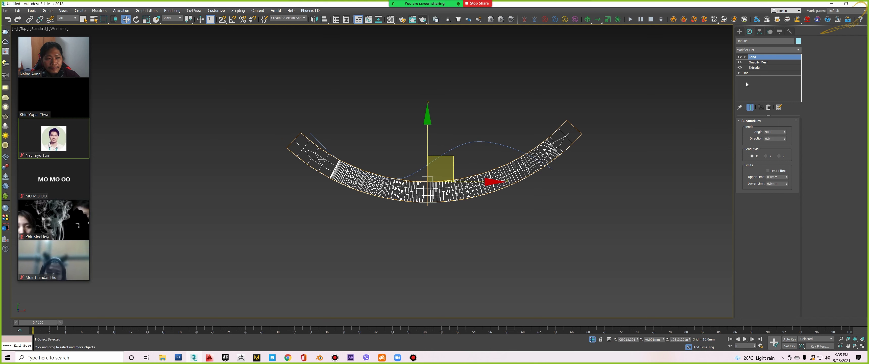
left_click(761, 50)
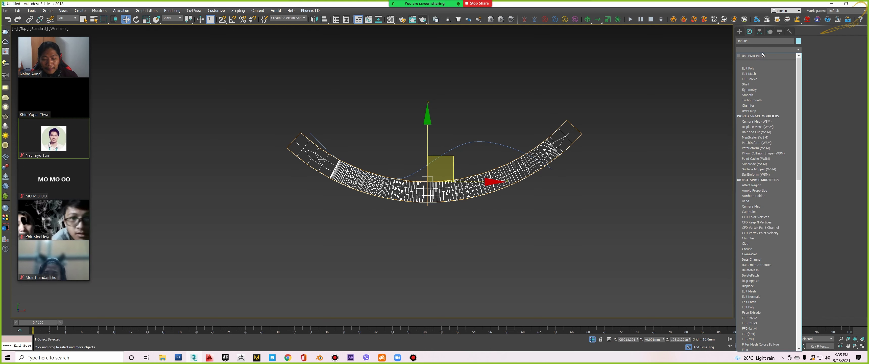
key("b")
key("Return")
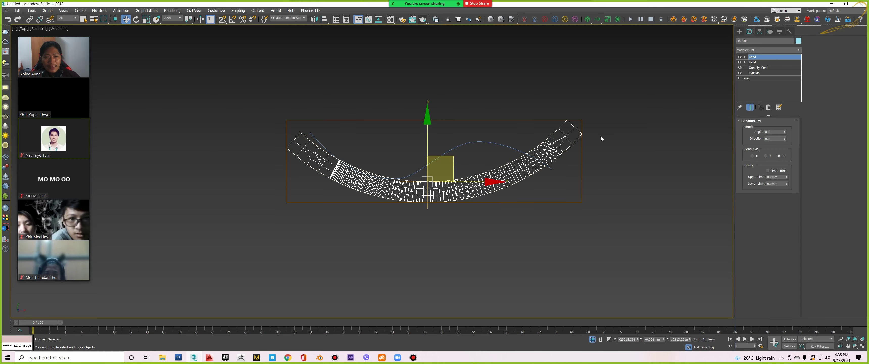
View the wall shaded in Perspective and orbit to see it from the side.
key("p")
middle_click_drag(492, 178, 497, 157, "alt")
scroll(498, 154, "up", 3)
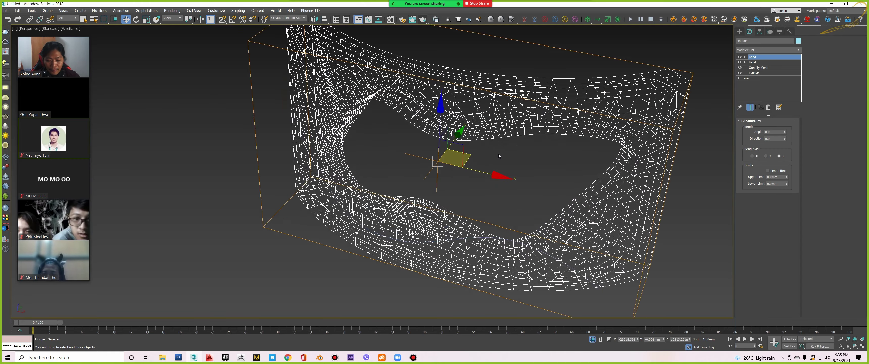
key("F3")
mouse_move(462, 179)
middle_mouse_down("alt")
mouse_move(428, 177)
mouse_move(452, 193)
mouse_move(466, 177)
mouse_move(490, 189)
middle_mouse_up("alt")
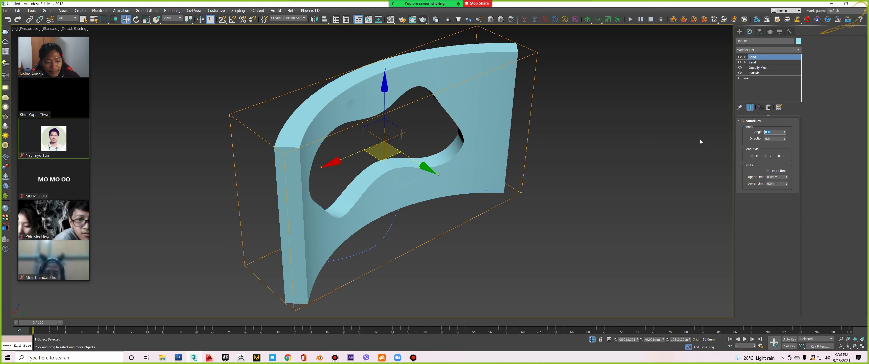
Set the second Bend to 90° around the X axis.
type("90")
key("Return")
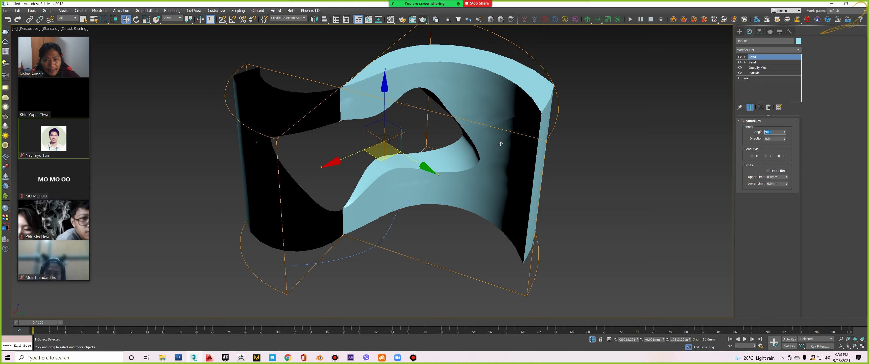
mouse_move(501, 144)
middle_mouse_down("alt")
mouse_move(407, 124)
mouse_move(562, 136)
middle_mouse_up("alt")
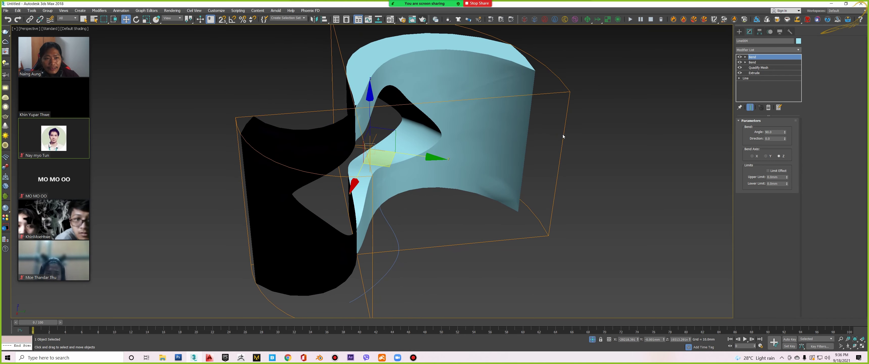
left_click(752, 156)
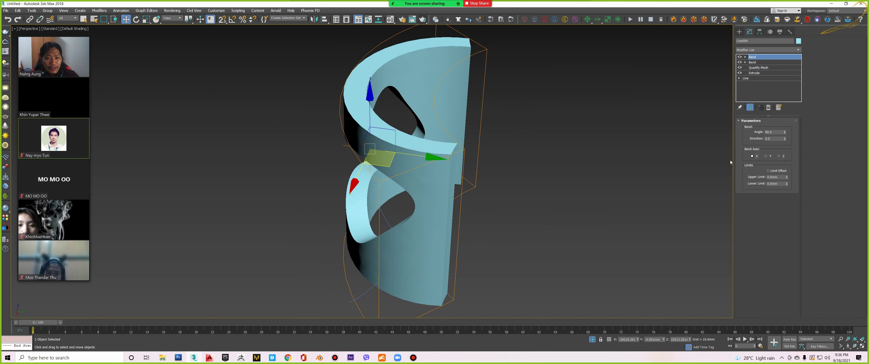
Preview other bend angles and toggle the bend, leaving it at 90°.
mouse_move(729, 160)
middle_mouse_down("alt")
mouse_move(546, 147)
mouse_move(567, 139)
middle_mouse_up("alt")
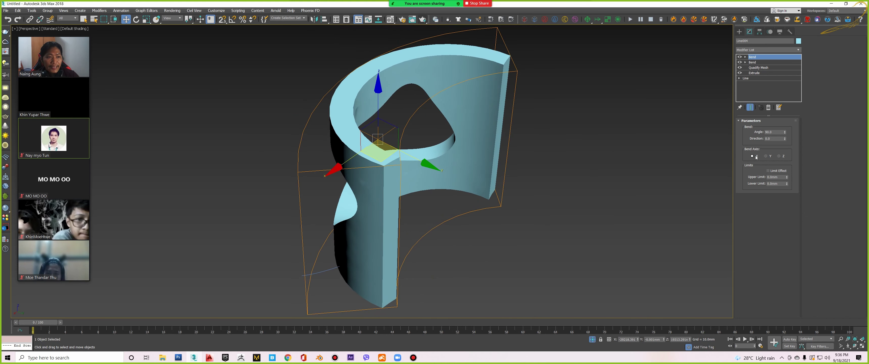
left_click_drag(786, 132, 788, 163)
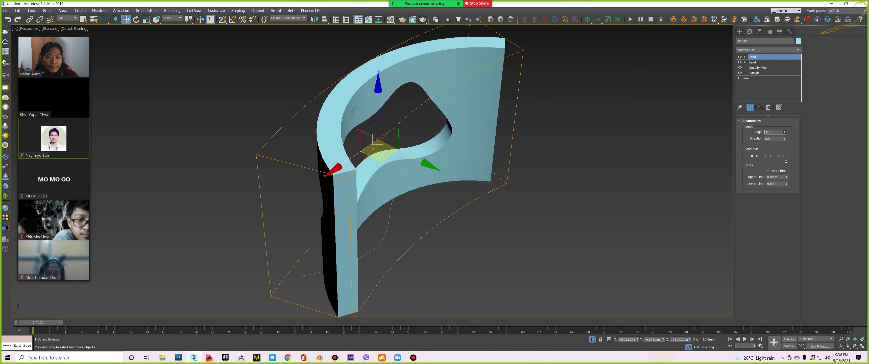
key("ctrl+z")
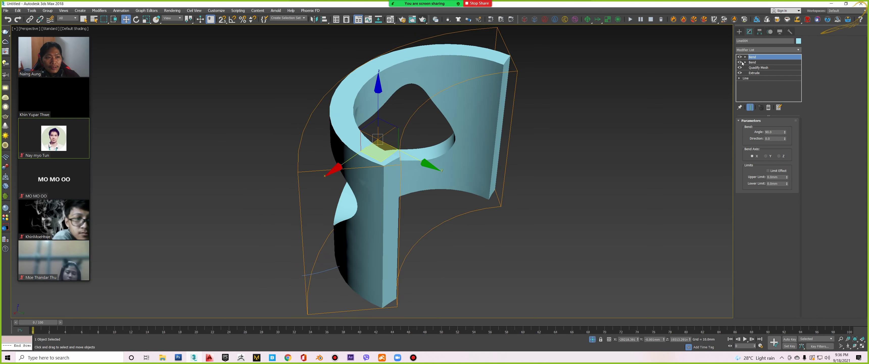
left_click(740, 57)
left_click(739, 57)
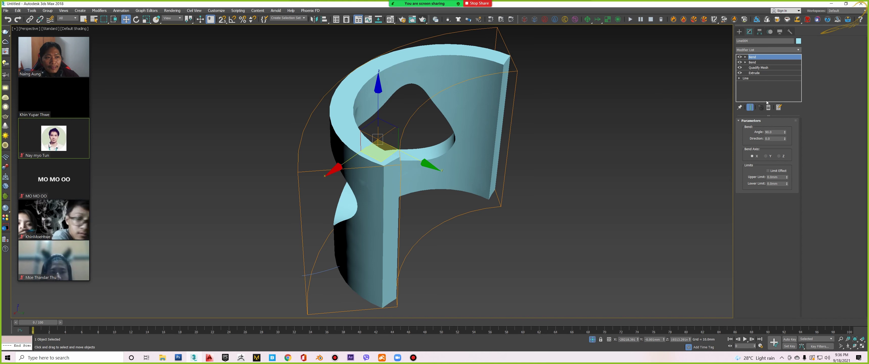
mouse_move(784, 132)
left_mouse_down()
mouse_move(786, 234)
mouse_move(755, 181)
mouse_move(761, 289)
left_mouse_up()
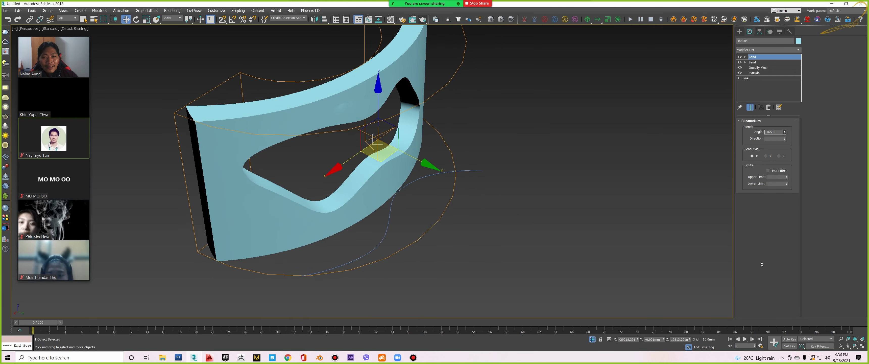
right_click(762, 289)
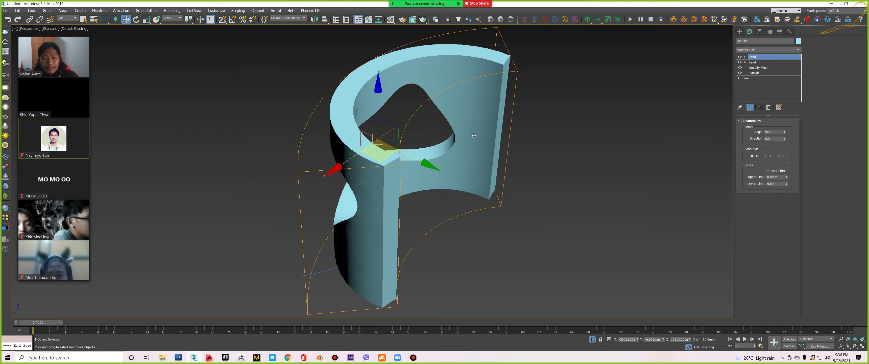
In Top view, disable the newest Bend and shift the second Bend's gizmo right.
scroll(412, 142, "down", 3)
key("t")
scroll(404, 136, "down", 3)
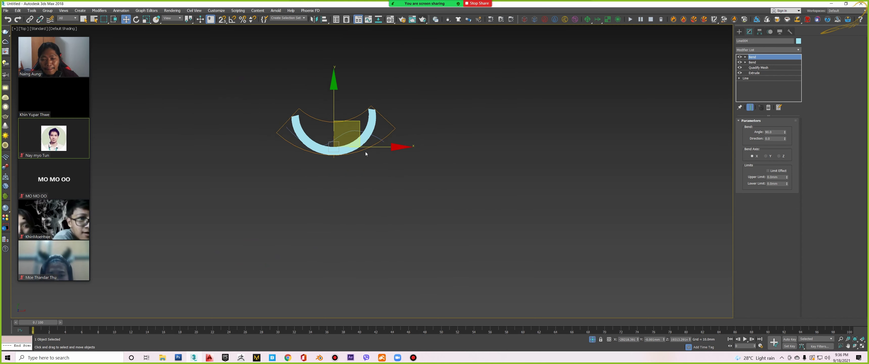
scroll(366, 154, "up", 3)
scroll(404, 123, "up", 1)
mouse_move(387, 129)
middle_mouse_down()
mouse_move(415, 131)
mouse_move(418, 153)
middle_mouse_up()
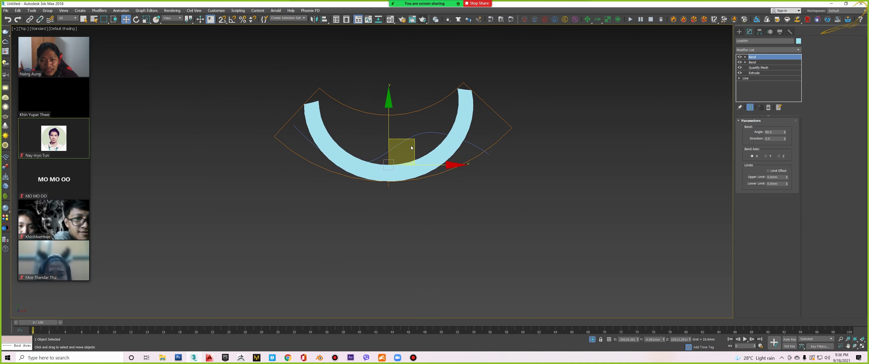
left_click(739, 57)
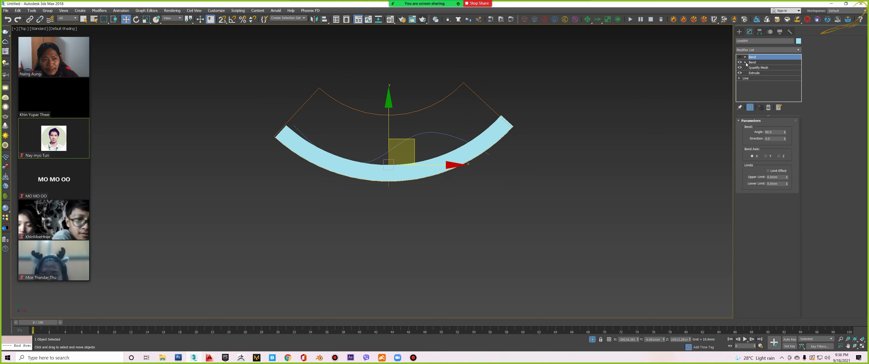
left_click(745, 62)
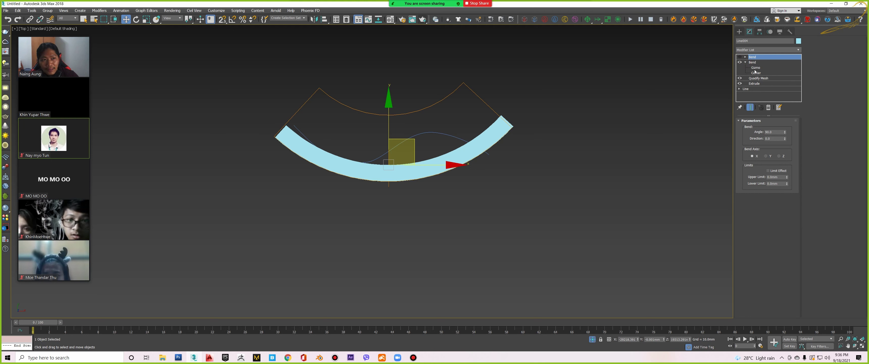
left_click(755, 68)
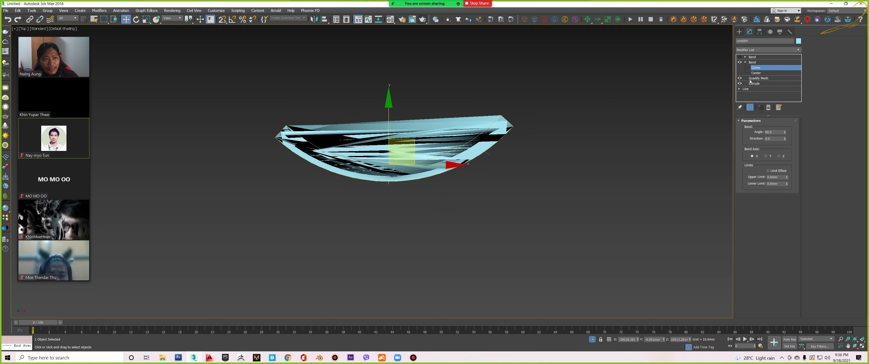
left_click_drag(415, 143, 436, 142)
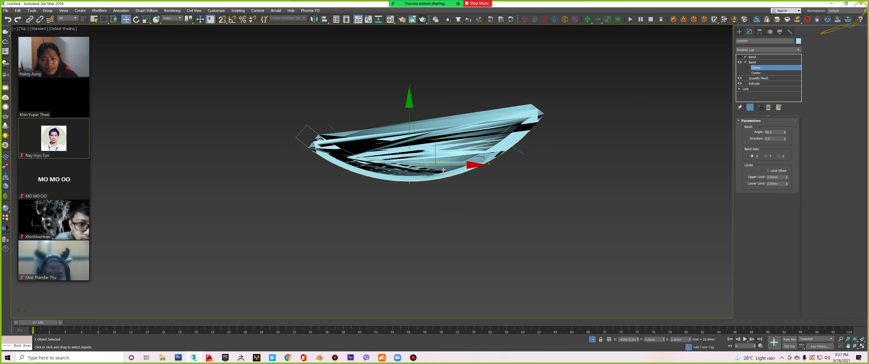
Set Quadify Mesh quad size to 3.0 and slide the lower Bend's gizmo left.
left_click(756, 78)
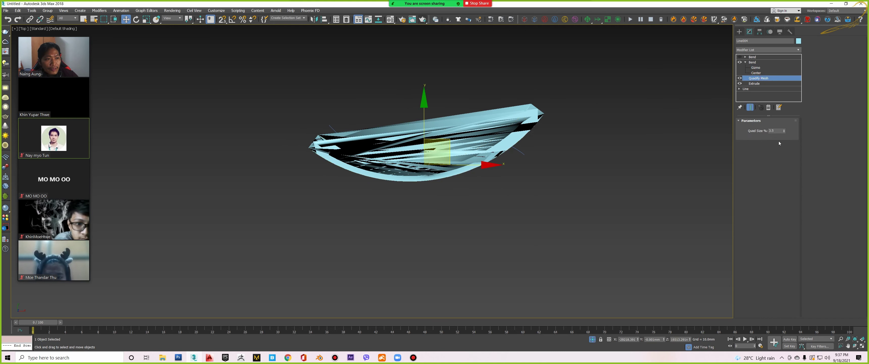
left_click_drag(783, 134, 783, 138)
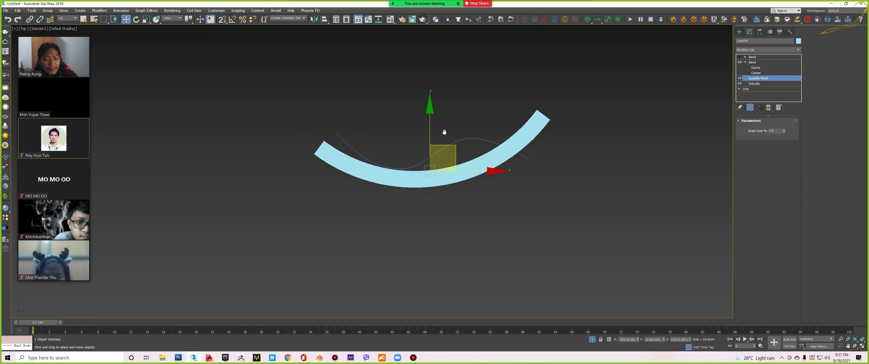
scroll(444, 132, "up", 2)
left_click(755, 68)
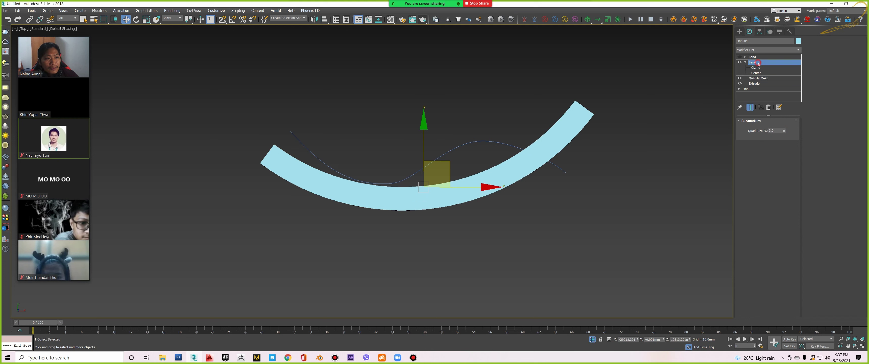
left_click_drag(461, 186, 439, 192)
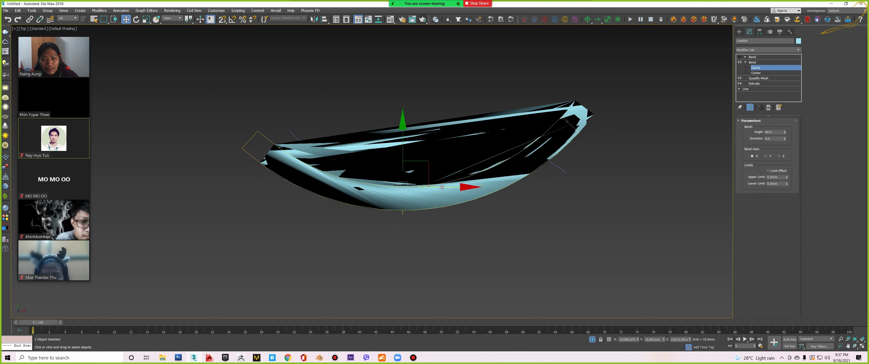
left_click_drag(442, 186, 434, 187)
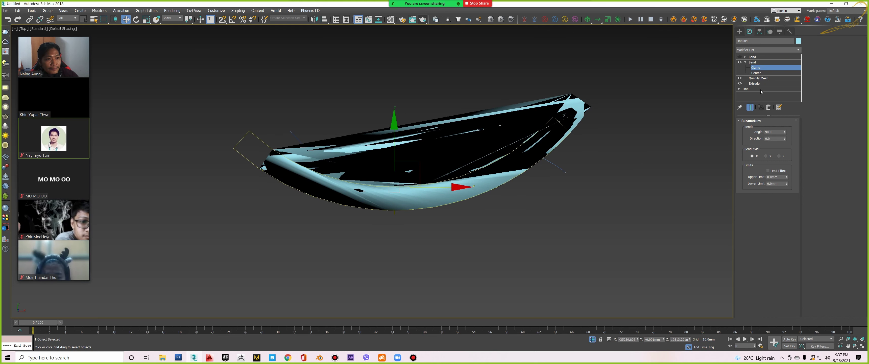
Toggle the Quadify Mesh result off and back on to compare the arc.
left_click(740, 78)
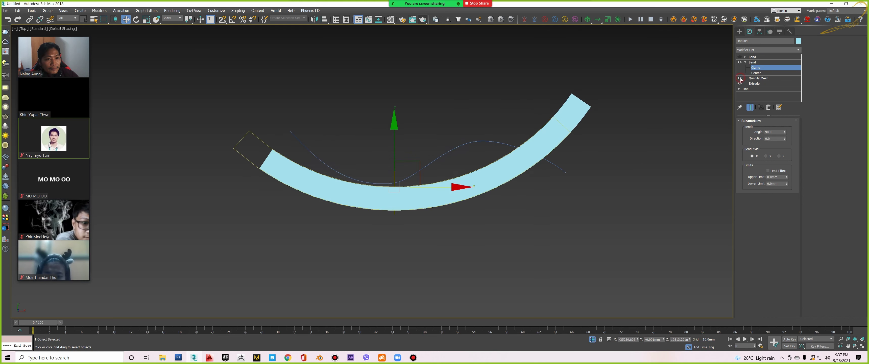
double_click(739, 78)
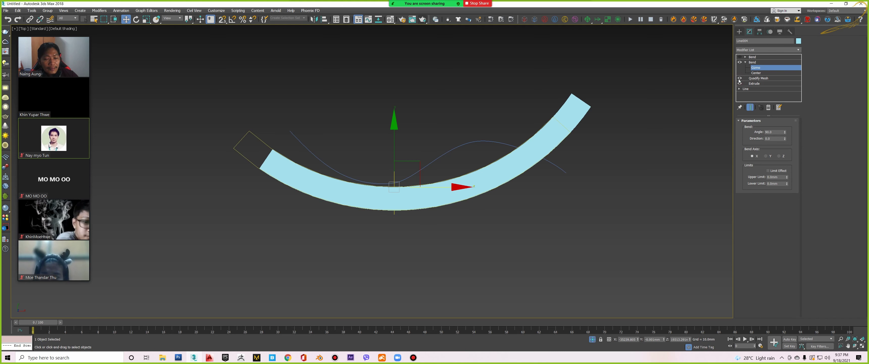
left_click(739, 78)
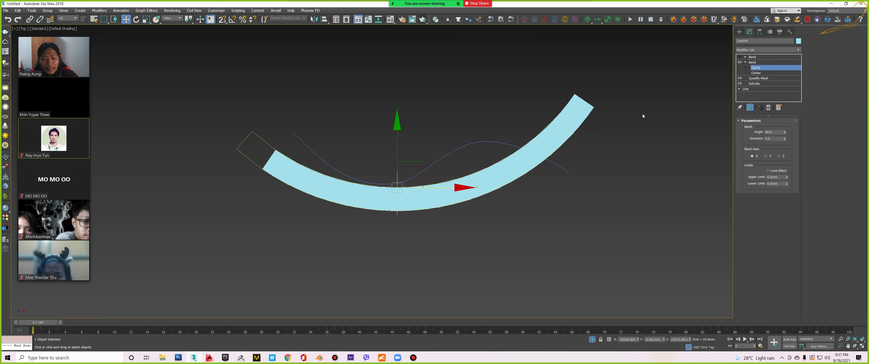
left_click(745, 57)
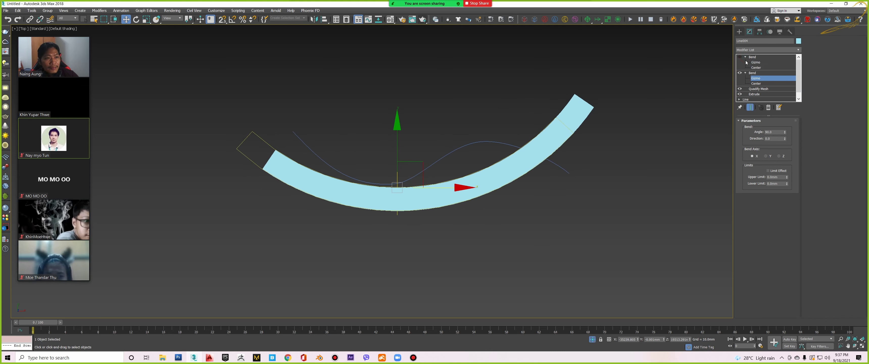
Enable the top Bend and set its angle to -90.
left_click(740, 57)
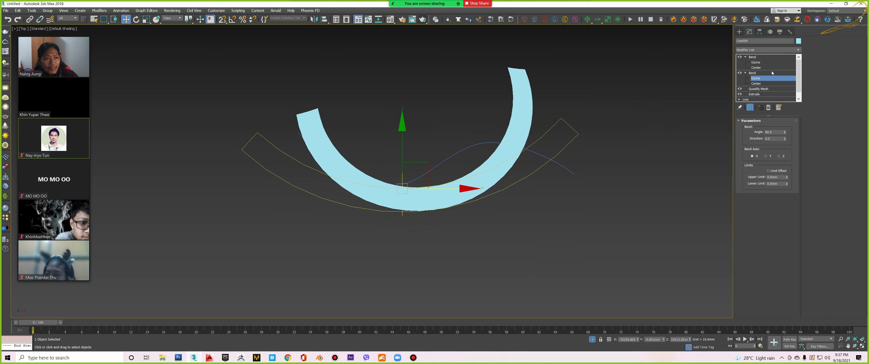
left_click(765, 57)
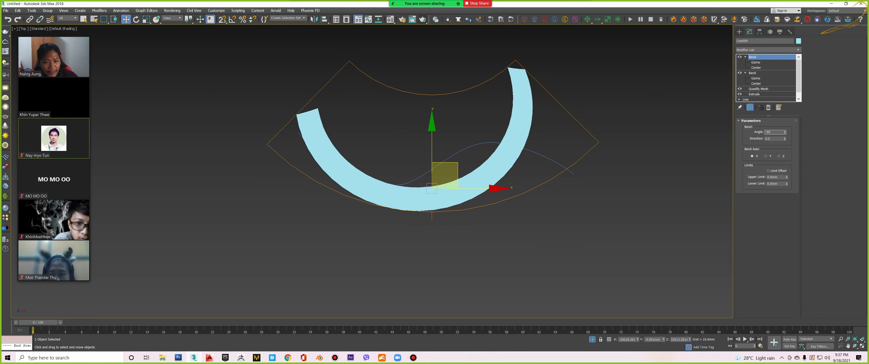
key("Return")
middle_click_drag(529, 186, 529, 190)
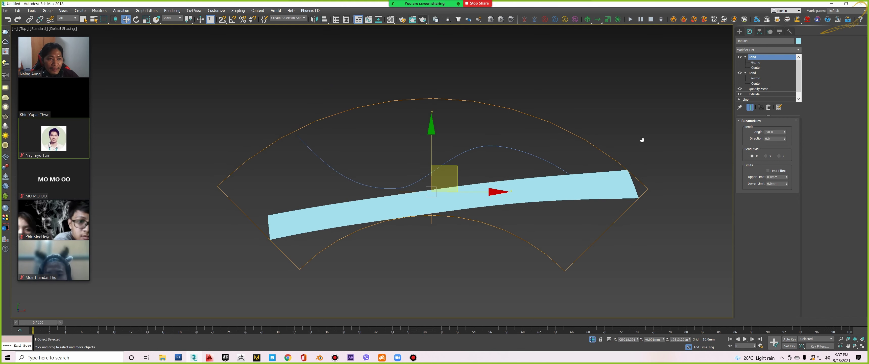
middle_click_drag(642, 140, 641, 145)
Nudge the top Bend's gizmo and turn on Limit Effect.
left_click(756, 63)
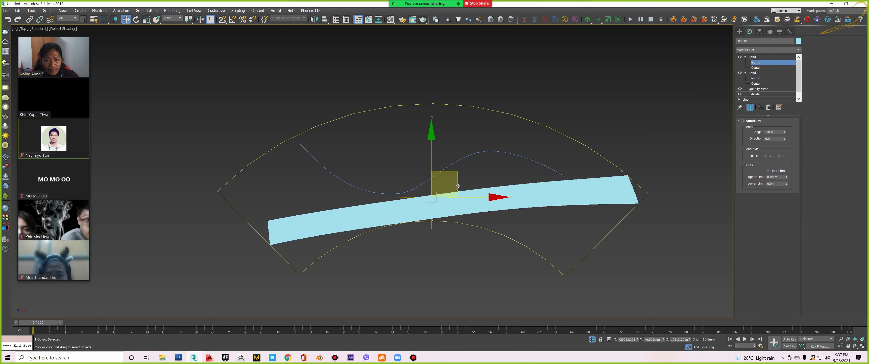
mouse_move(455, 187)
left_mouse_down()
mouse_move(539, 151)
mouse_move(455, 188)
left_mouse_up()
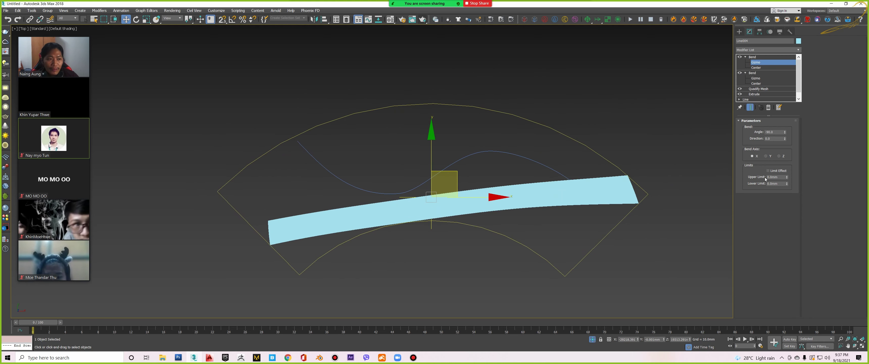
left_click(773, 171)
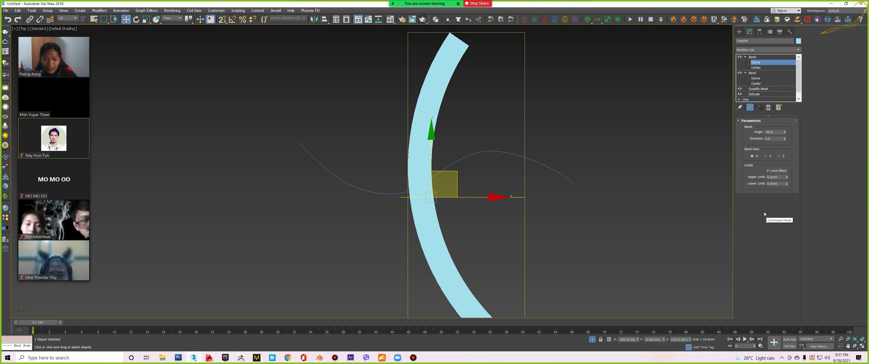
Set the top Bend's Upper Limit to 1000, raise it to about 35003 mm, keep Lower Limit 0.
left_click(777, 177)
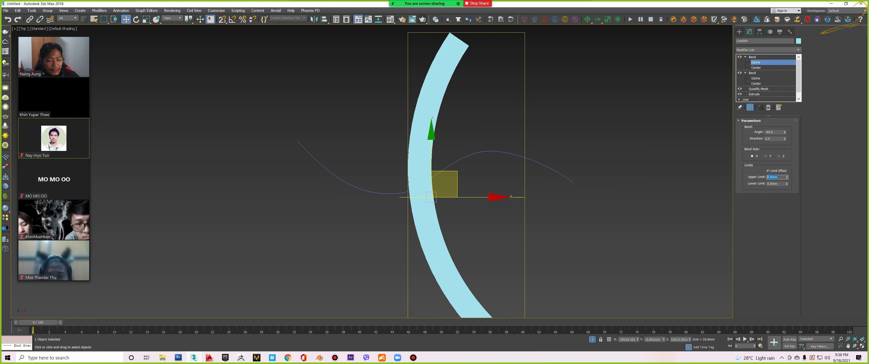
type("1000")
key("Return")
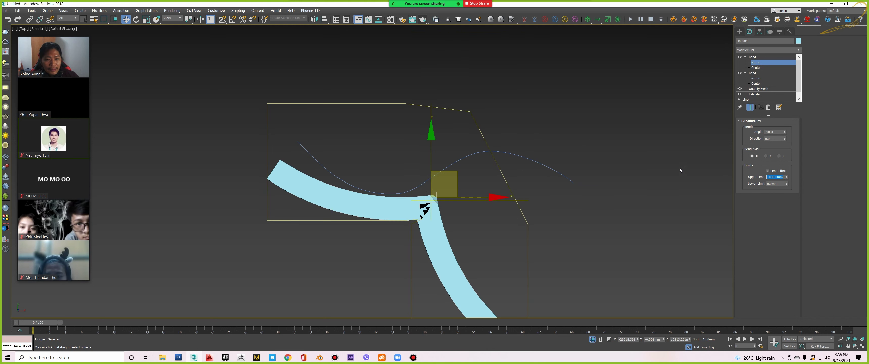
left_click_drag(787, 177, 778, 22)
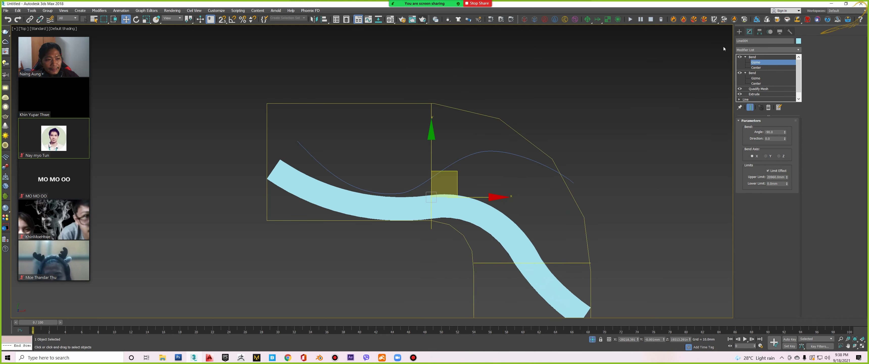
left_click_drag(786, 177, 789, 167)
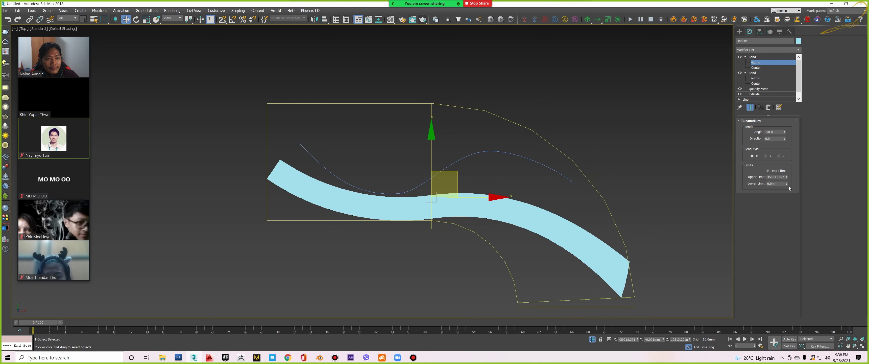
left_click_drag(786, 184, 785, 128)
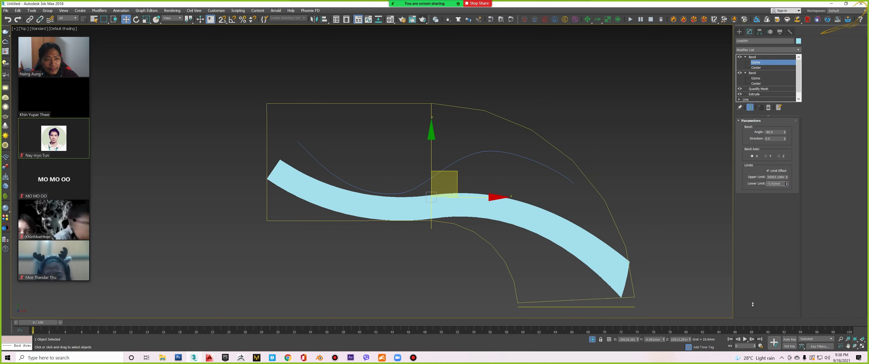
left_click_drag(752, 304, 755, 256)
Deepen the top Bend's angle to -126.5 and reposition its gizmo into an S-curve.
middle_click_drag(479, 173, 480, 162)
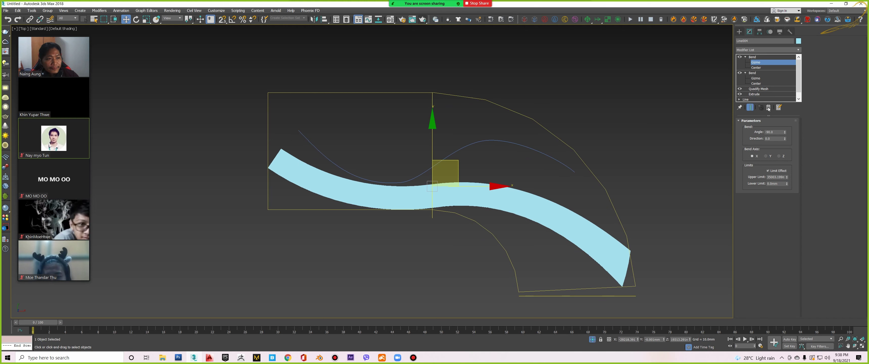
left_click_drag(785, 132, 481, 180)
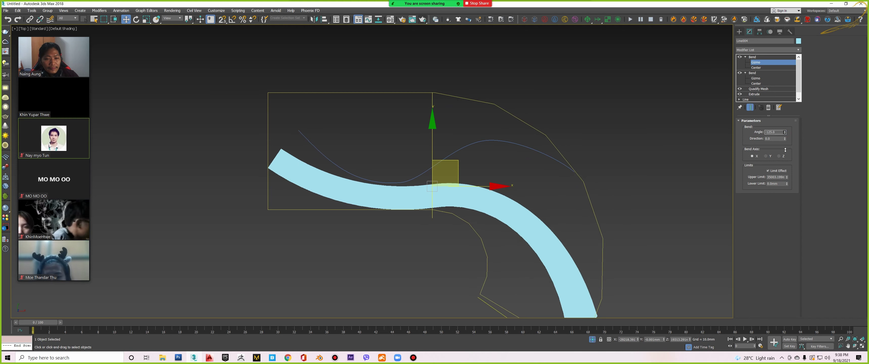
middle_click_drag(481, 181, 500, 165)
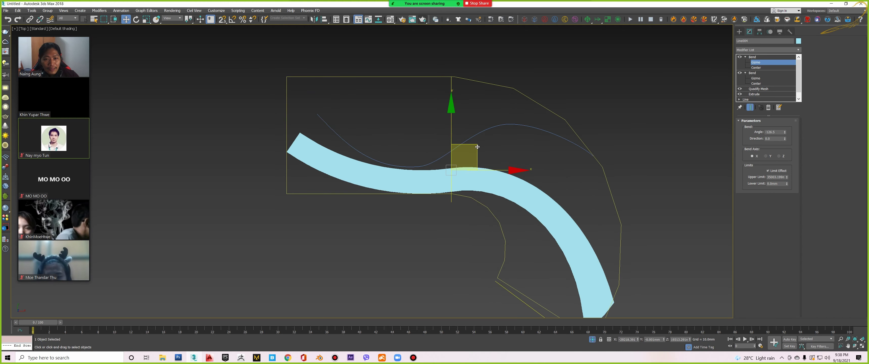
mouse_move(477, 157)
left_mouse_down()
mouse_move(473, 145)
mouse_move(477, 156)
left_mouse_up()
key("ctrl+b")
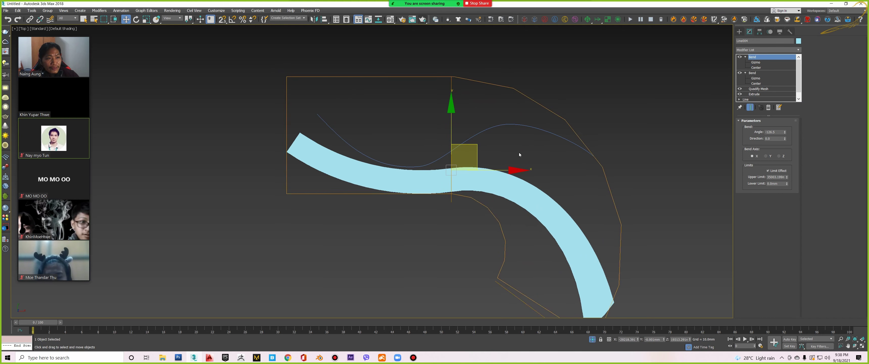
middle_click_drag(478, 144, 466, 138)
Rotate the top Bend's gizmo about 20 degrees around Z.
key("e")
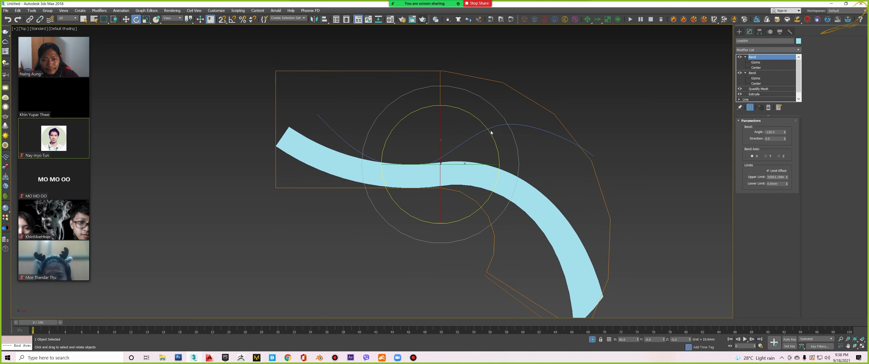
mouse_move(489, 130)
left_mouse_down()
mouse_move(483, 112)
mouse_move(474, 128)
left_mouse_up()
key("w")
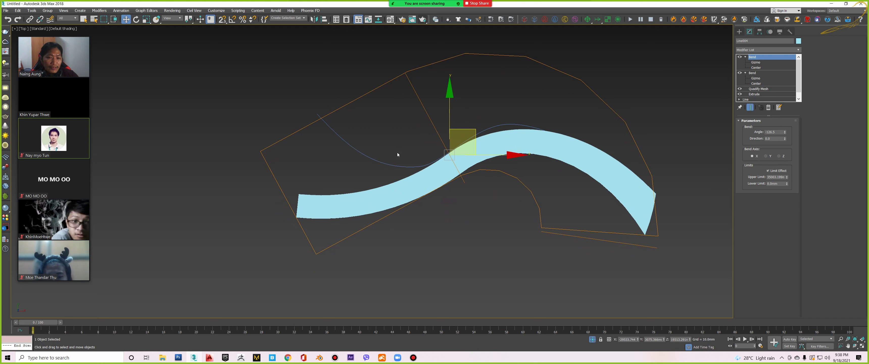
Set the lower Bend's angle to 117.
left_click(767, 73)
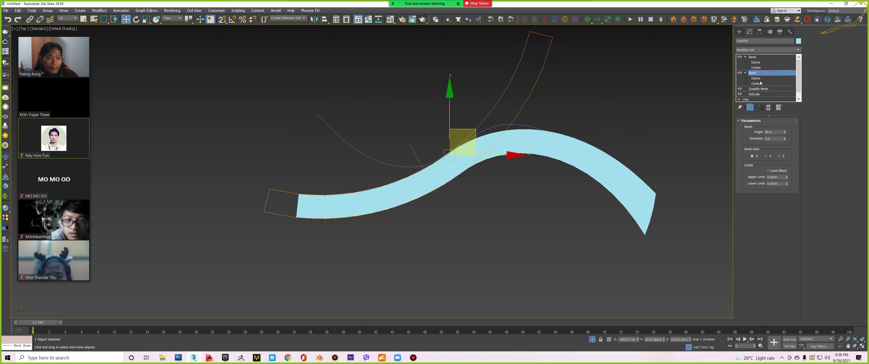
left_click_drag(784, 132, 778, 108)
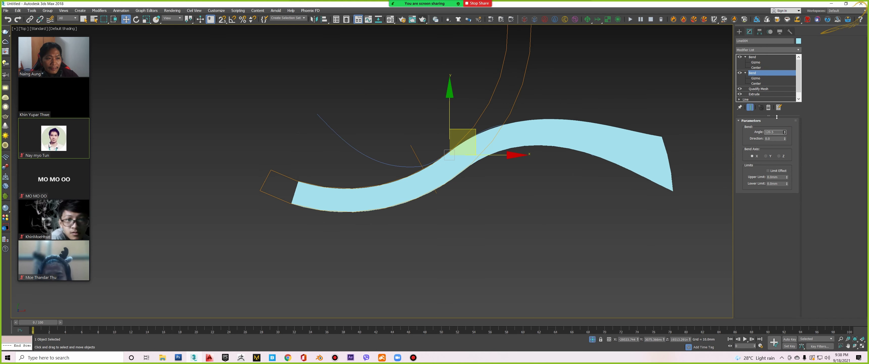
left_click_drag(777, 108, 532, 184)
key("e")
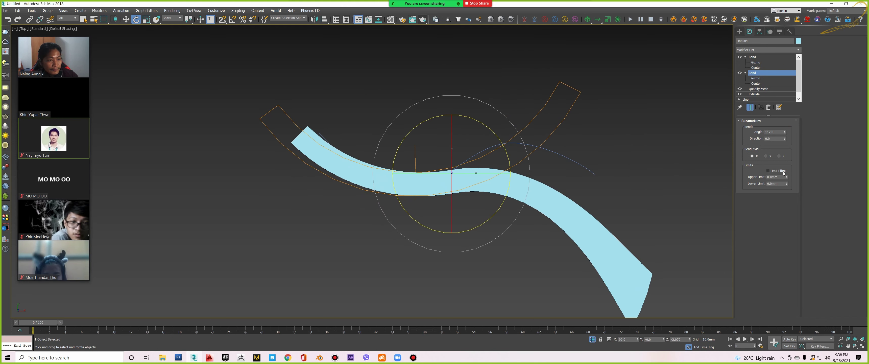
Enable Limit Effect on the lower Bend with Upper Limit 1000, then raised to 12990 mm.
left_click(768, 171)
left_click(781, 177)
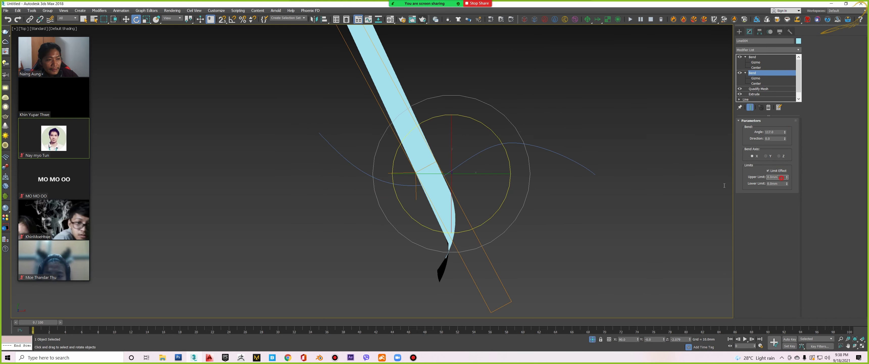
type("100")
key("Return")
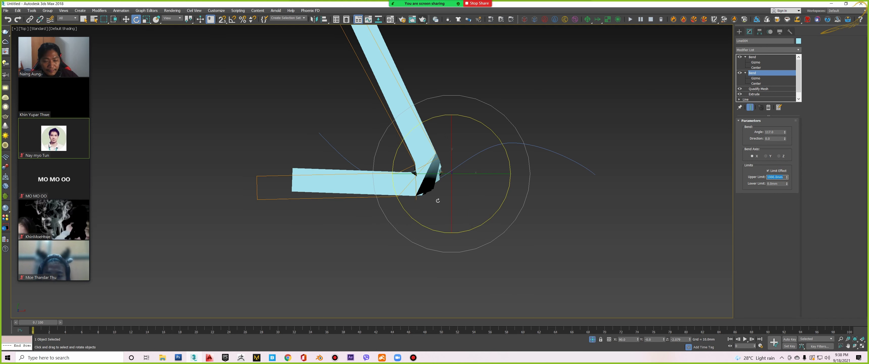
mouse_move(786, 177)
left_mouse_down()
mouse_move(732, 213)
mouse_move(732, 196)
left_mouse_up()
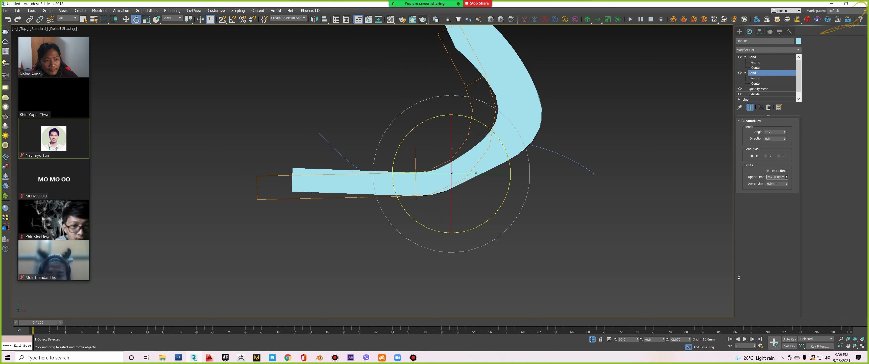
left_click(776, 62)
left_click(761, 58)
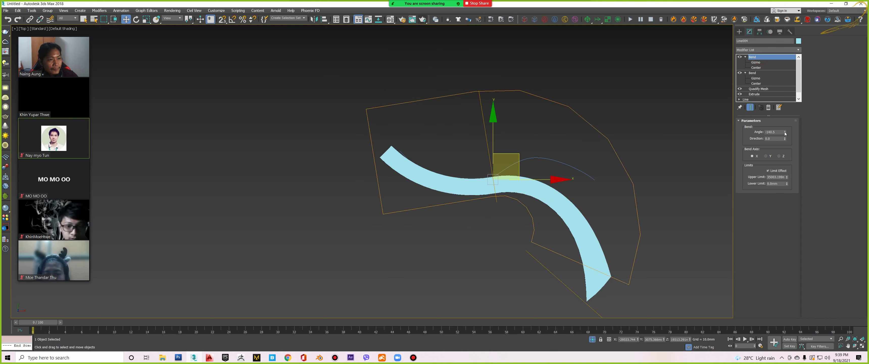
Deepen the top Bend to -163, extend its upper limit, and move its gizmo up-right.
left_click_drag(785, 133, 779, 146)
middle_click_drag(522, 165, 526, 145)
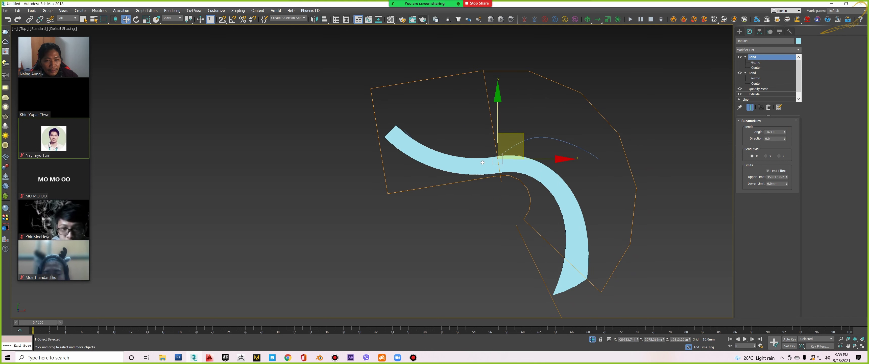
scroll(483, 163, "up", 3)
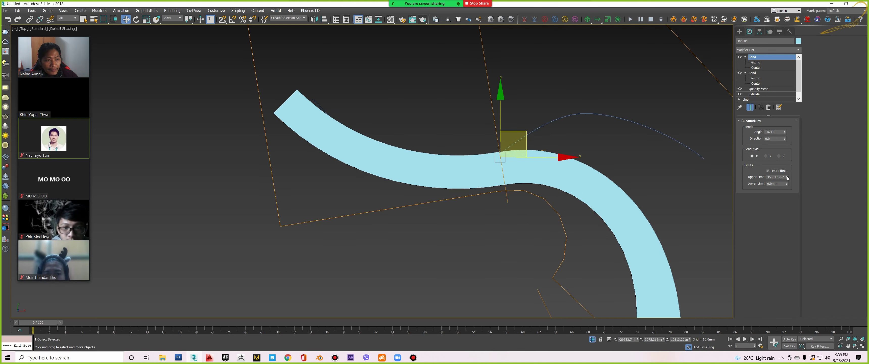
left_click_drag(787, 178, 783, 178)
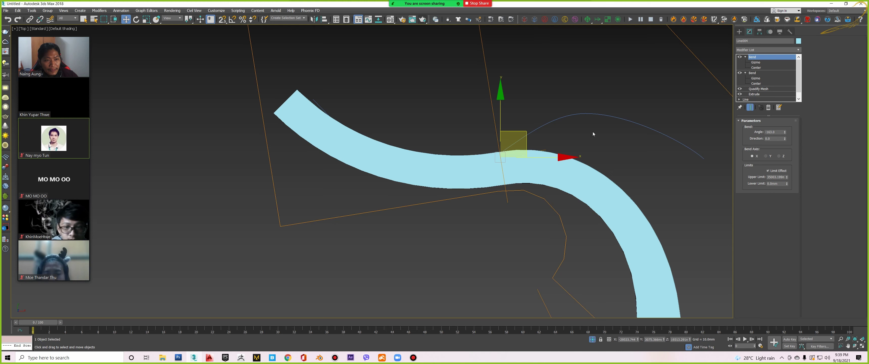
left_click(755, 62)
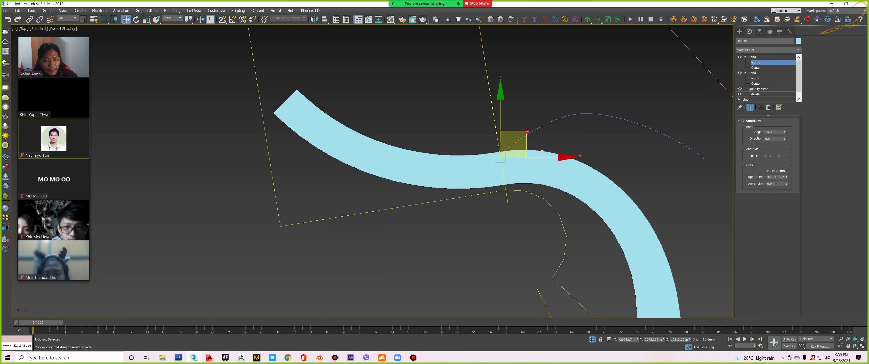
mouse_move(531, 135)
left_mouse_down()
mouse_move(566, 96)
mouse_move(599, 115)
left_mouse_up()
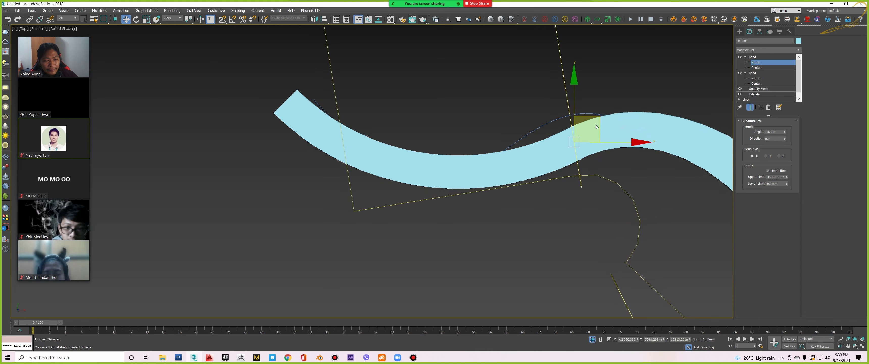
Rotate the top Bend's gizmo slightly and nudge it left to reshape the ribbon.
scroll(462, 191, "down", 3)
key("e")
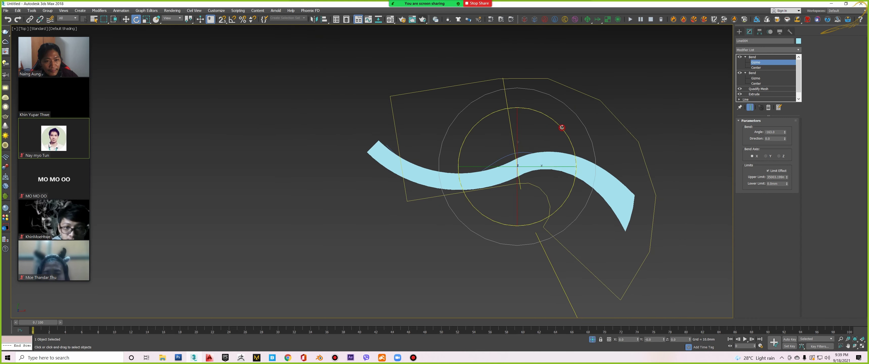
left_click_drag(561, 128, 557, 118)
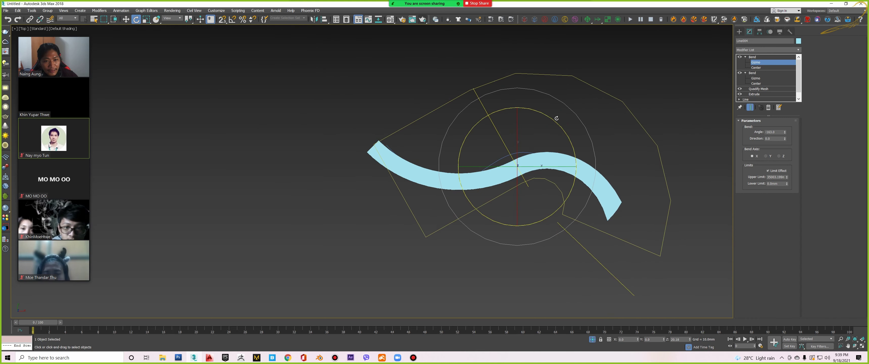
key("w")
left_click_drag(544, 141, 538, 142)
Orbit around the bent ribbon in 3D, then reselect the S-wall.
scroll(540, 174, "down", 2)
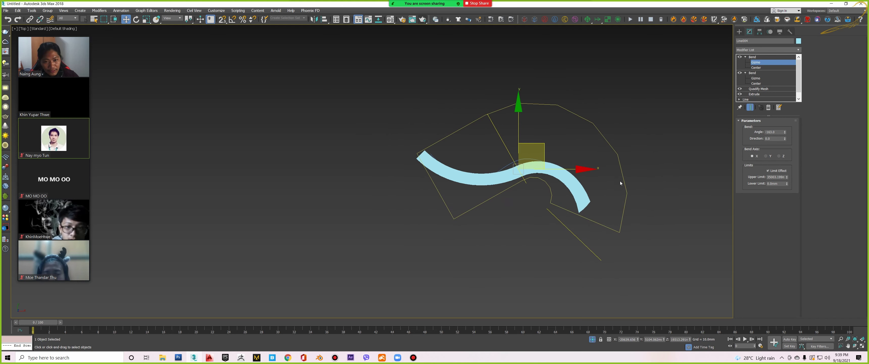
mouse_move(606, 184)
middle_mouse_down("alt")
mouse_move(572, 159)
mouse_move(539, 251)
middle_mouse_up("alt")
mouse_move(530, 223)
middle_mouse_down("alt")
mouse_move(539, 252)
mouse_move(540, 126)
mouse_move(546, 271)
mouse_move(487, 221)
mouse_move(515, 197)
mouse_move(560, 206)
mouse_move(568, 233)
mouse_move(577, 232)
middle_mouse_up("alt")
left_click(539, 252)
scroll(525, 189, "up", 3)
left_click(525, 189)
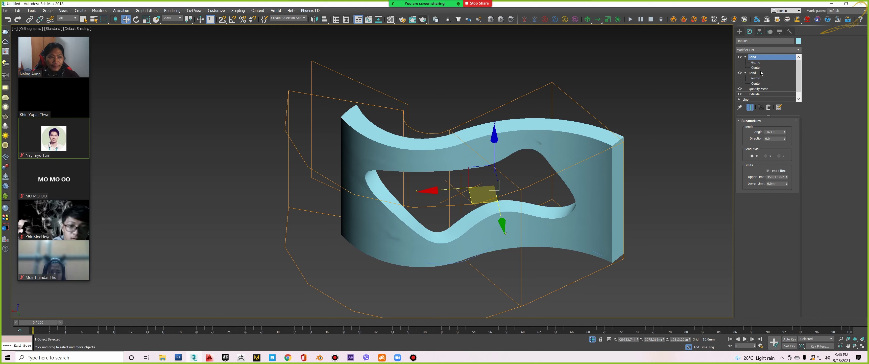
Inspect the S-wall from Top view and oblique angles, then exit the gizmo level.
left_click(756, 62)
mouse_move(460, 194)
middle_mouse_down("alt")
mouse_move(489, 205)
mouse_move(480, 203)
middle_mouse_up("alt")
scroll(480, 203, "down", 5)
key("t")
scroll(447, 170, "up", 3)
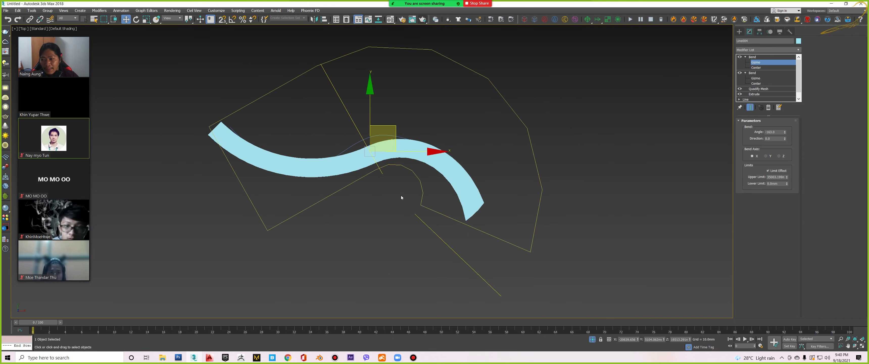
middle_click_drag(401, 196, 423, 192)
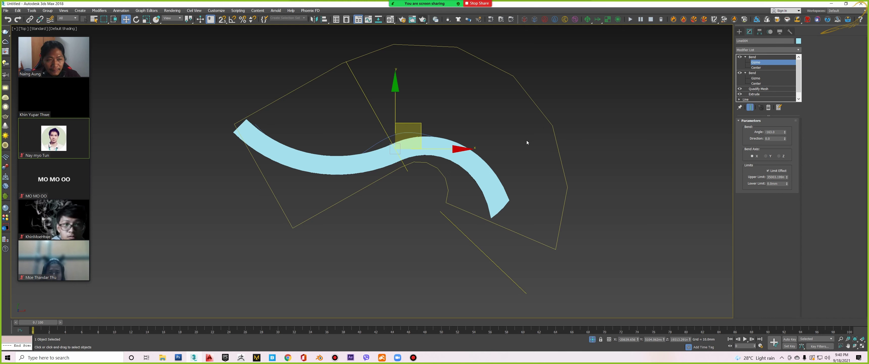
mouse_move(526, 172)
middle_mouse_down("alt")
mouse_move(524, 142)
mouse_move(540, 133)
middle_mouse_up("alt")
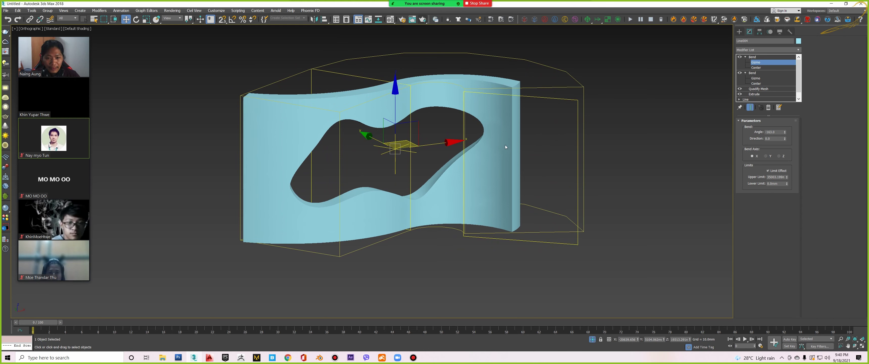
mouse_move(471, 145)
middle_mouse_down("alt")
mouse_move(480, 156)
mouse_move(449, 134)
mouse_move(539, 141)
middle_mouse_up("alt")
key("ctrl+b")
Orbit around the Line004 wall from steeper angles, deselecting and reselecting it.
left_click(539, 134)
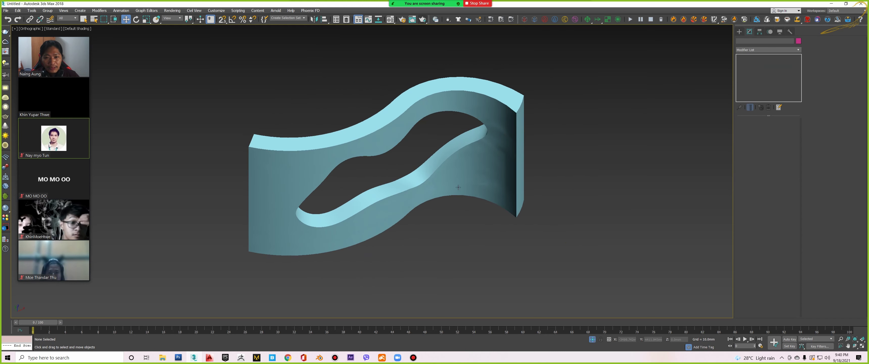
left_click(454, 179)
middle_click_drag(453, 180, 450, 214, "alt")
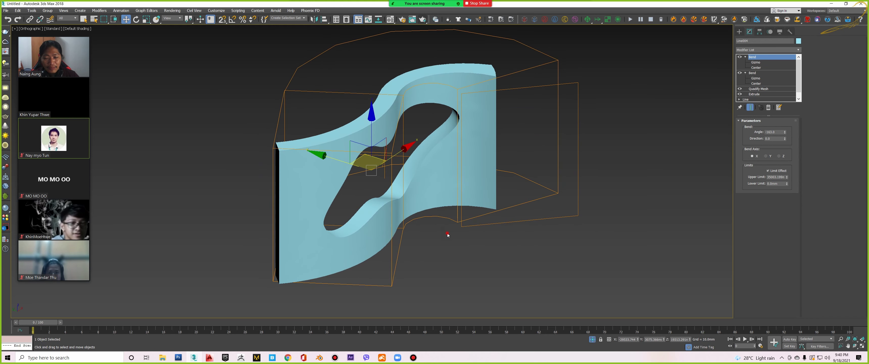
left_click(450, 215)
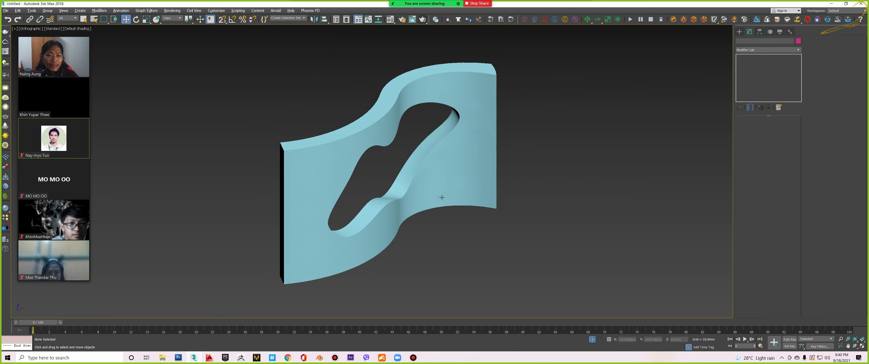
middle_click_drag(443, 199, 443, 197, "alt")
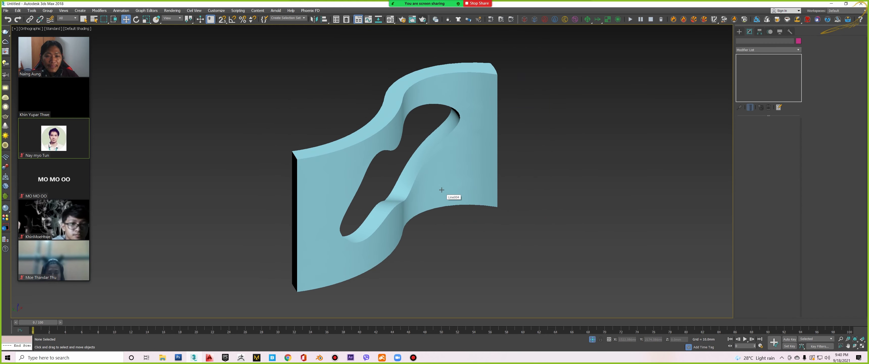
left_click(442, 189)
mouse_move(445, 194)
middle_mouse_down("alt")
mouse_move(512, 190)
mouse_move(497, 187)
middle_mouse_up("alt")
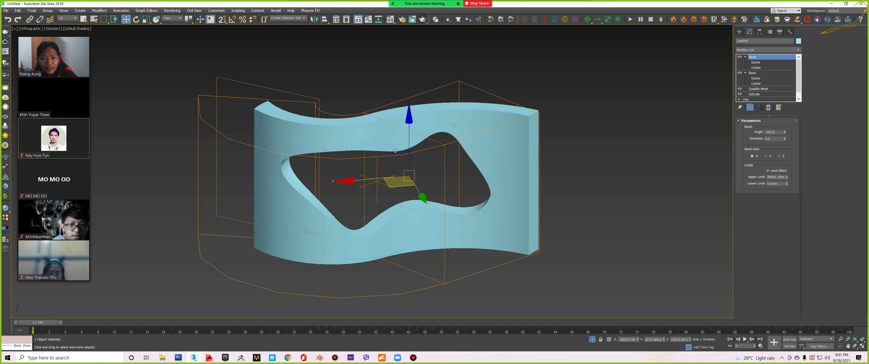
middle_click_drag(279, 180, 281, 183, "alt")
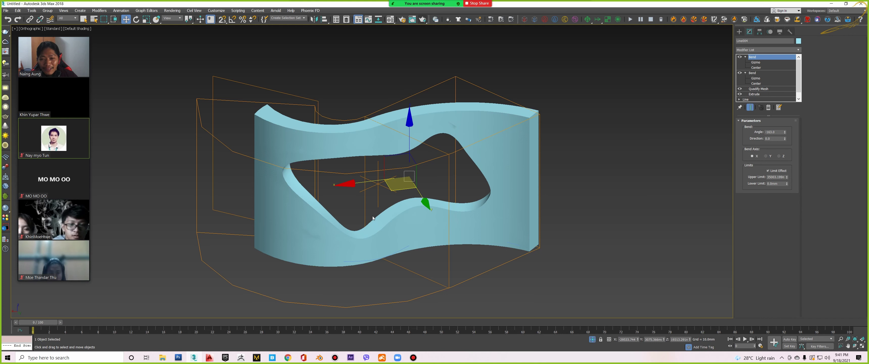
left_click(470, 270)
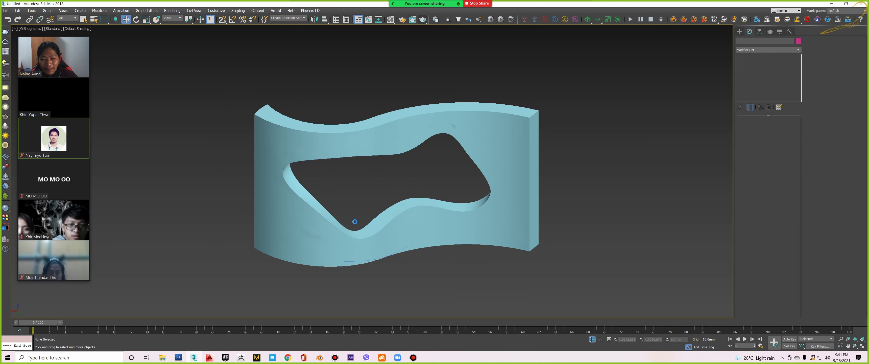
left_click(476, 150)
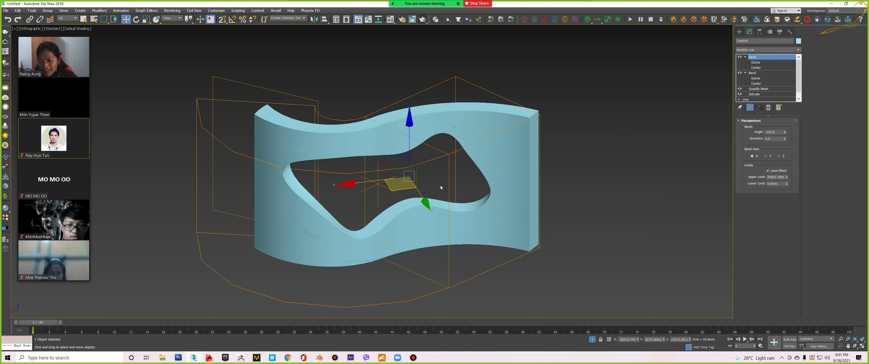
Reset the base line's Z rotation to zero.
left_click(739, 100)
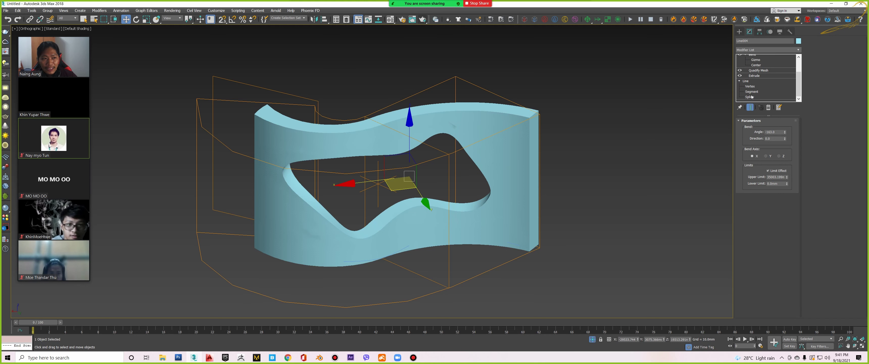
left_click(750, 86)
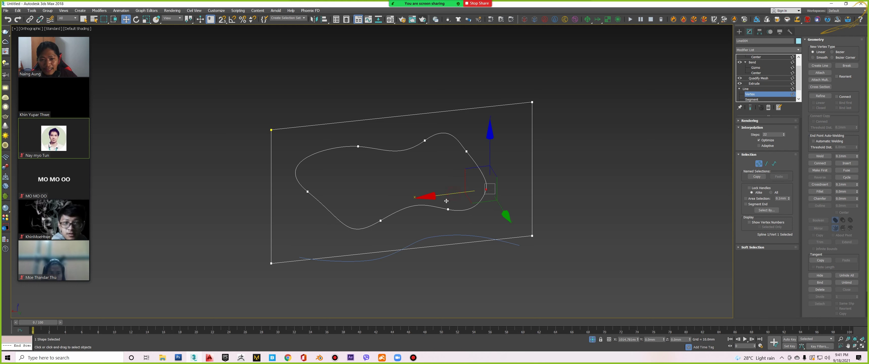
key("e")
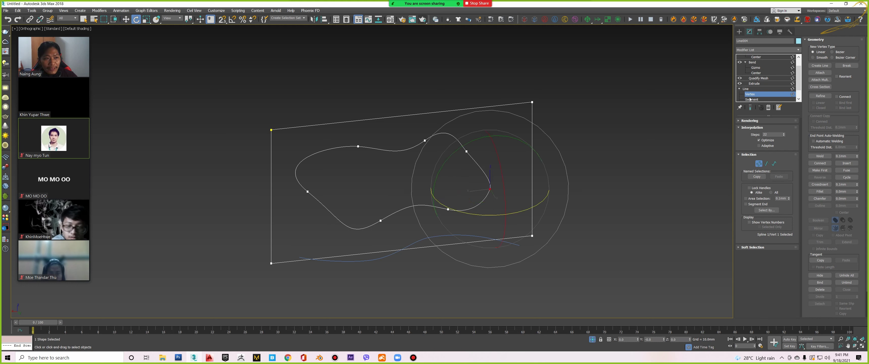
left_click(749, 93)
right_click(689, 339)
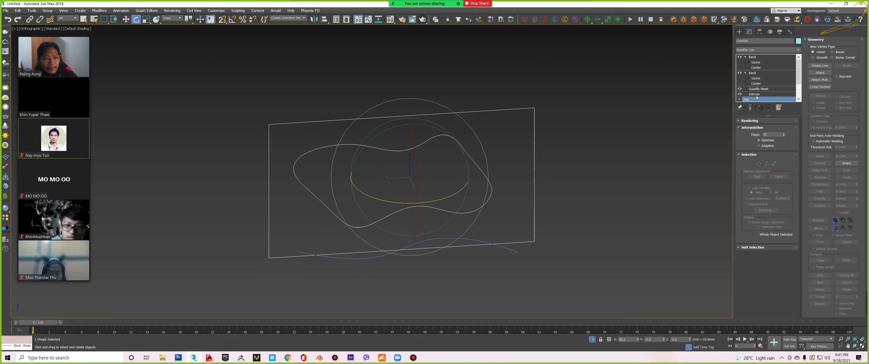
With Show End Result on, move outline vertices to reshape the wall's opening.
left_click(739, 99)
left_click(749, 94)
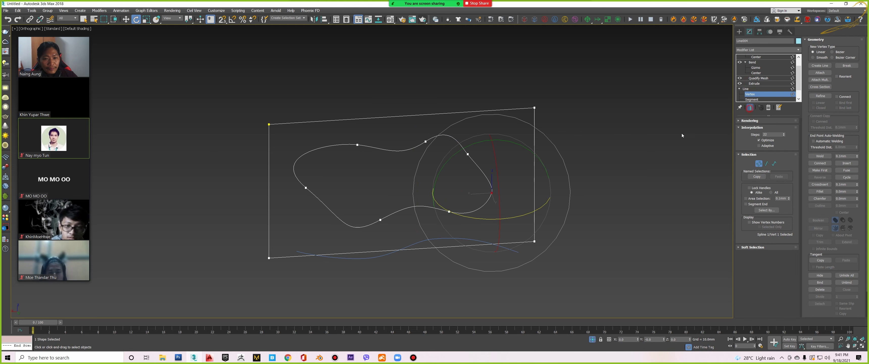
left_click(750, 107)
key("w")
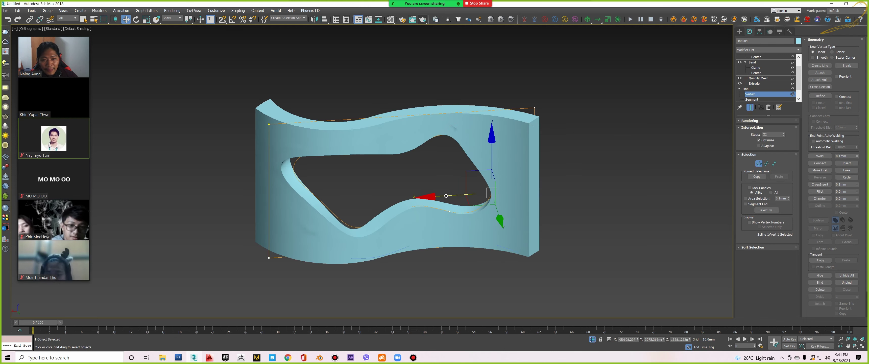
left_click_drag(446, 196, 459, 196)
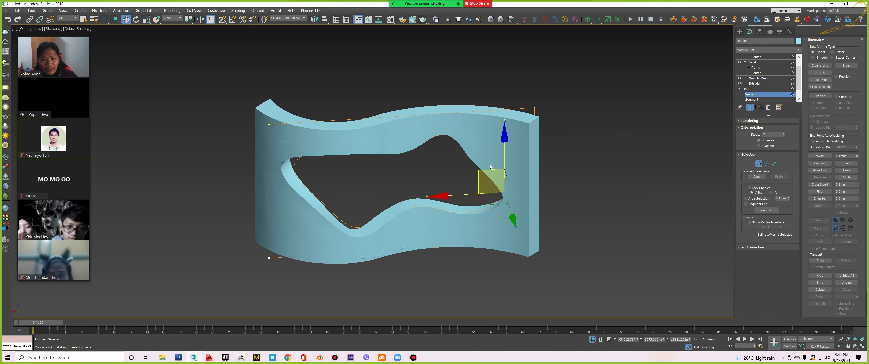
left_click_drag(490, 167, 455, 178)
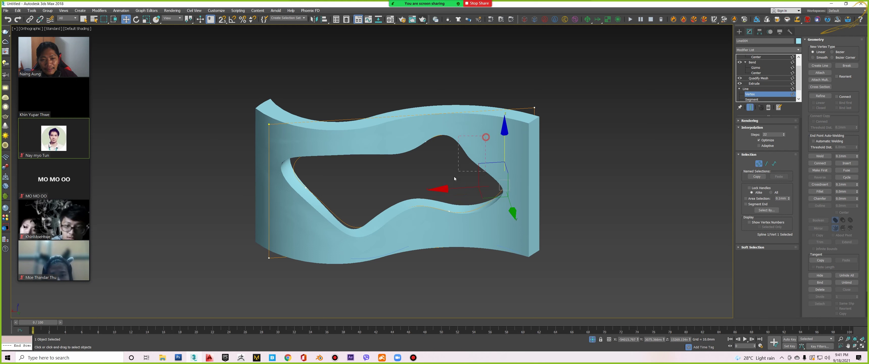
left_click(467, 154)
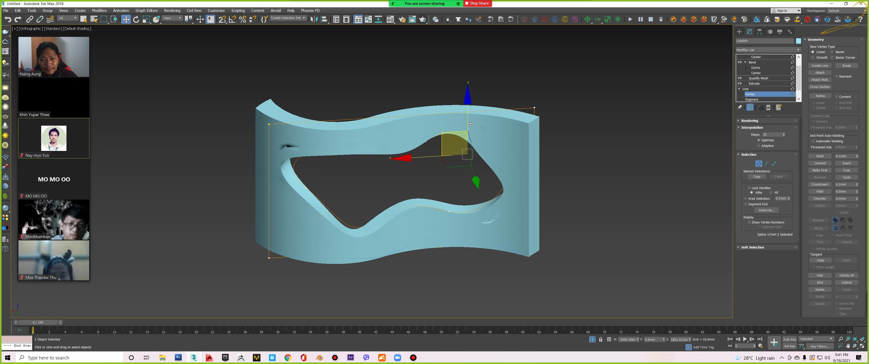
mouse_move(469, 123)
middle_mouse_down("alt")
mouse_move(523, 175)
mouse_move(488, 181)
mouse_move(516, 174)
middle_mouse_up("alt")
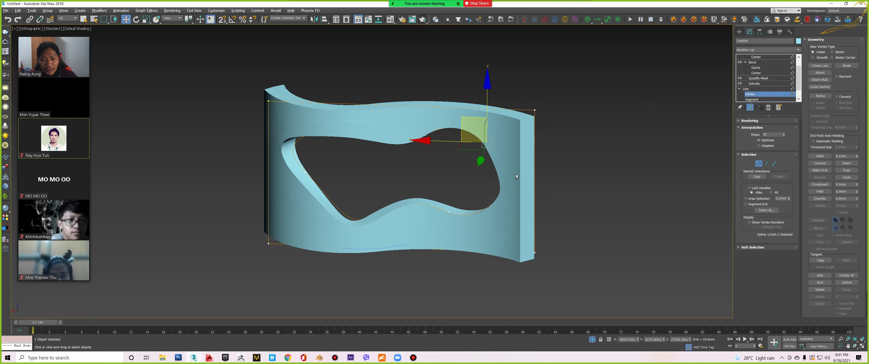
left_click(750, 94)
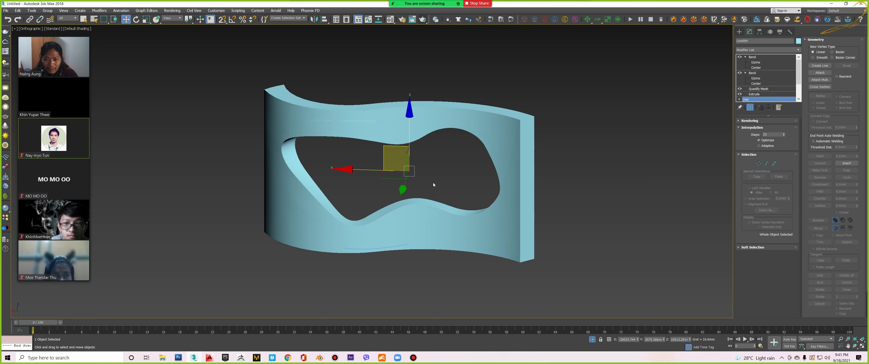
Review the wavy wall in Perspective, selecting it to check its Bend stack, then deselect.
mouse_move(375, 144)
middle_mouse_down("alt")
mouse_move(372, 160)
mouse_move(381, 160)
middle_mouse_up("alt")
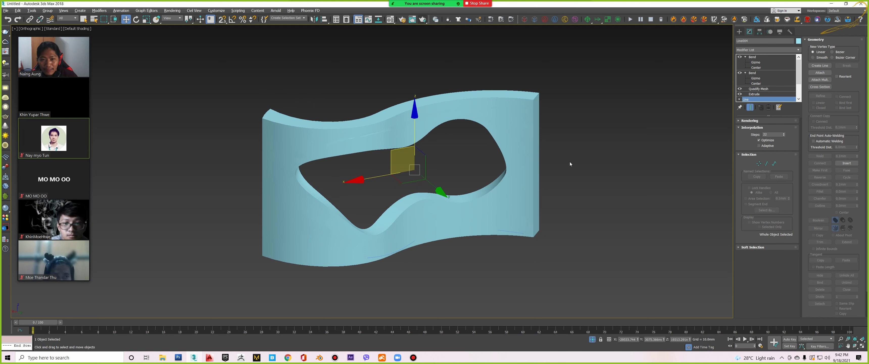
mouse_move(517, 157)
middle_mouse_down("alt")
mouse_move(445, 159)
mouse_move(449, 154)
mouse_move(477, 151)
mouse_move(419, 181)
mouse_move(449, 166)
mouse_move(431, 194)
middle_mouse_up("alt")
key("Home")
left_click(458, 168)
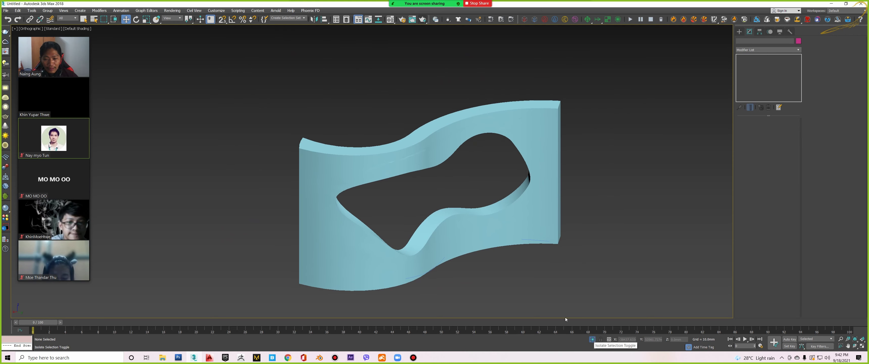
middle_click_drag(510, 231, 481, 229)
key("p")
scroll(481, 229, "up", 2)
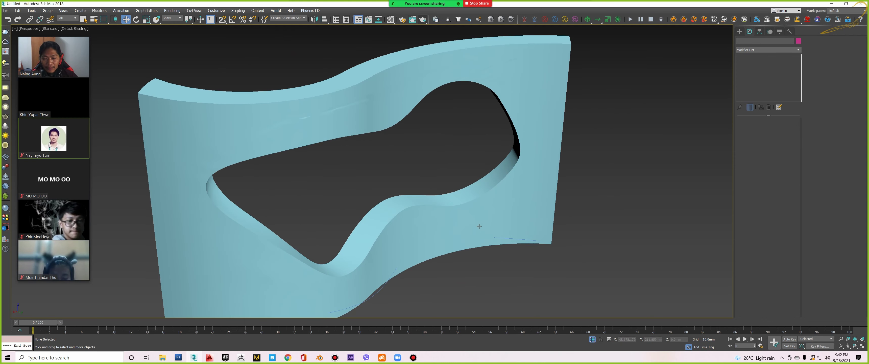
scroll(479, 229, "down", 3)
left_click(468, 217)
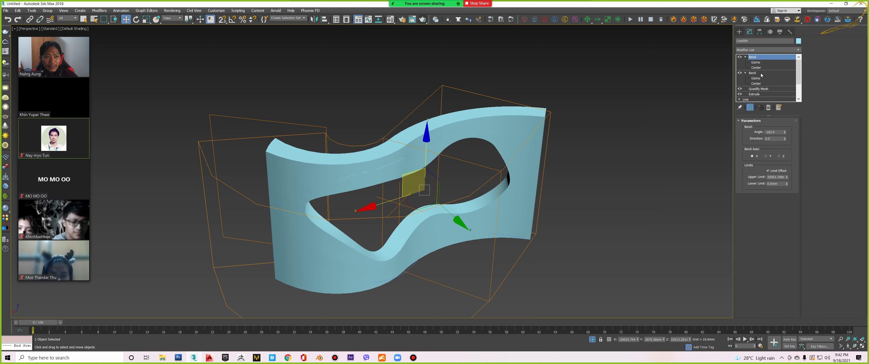
left_click(634, 129)
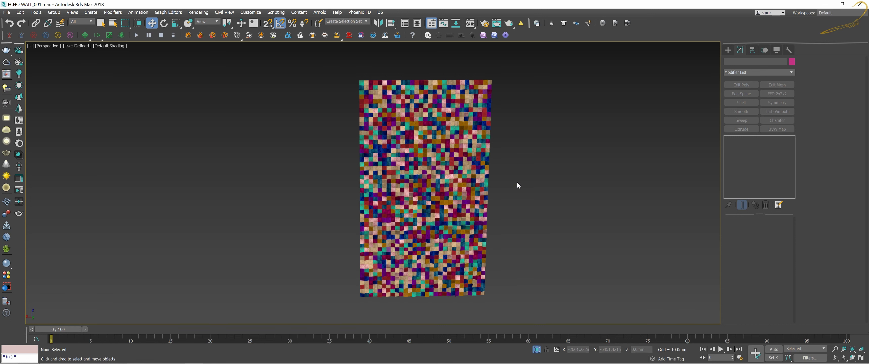
Rotate the colourful tile wall -180° about Z in the Top view.
scroll(461, 194, "up", 2)
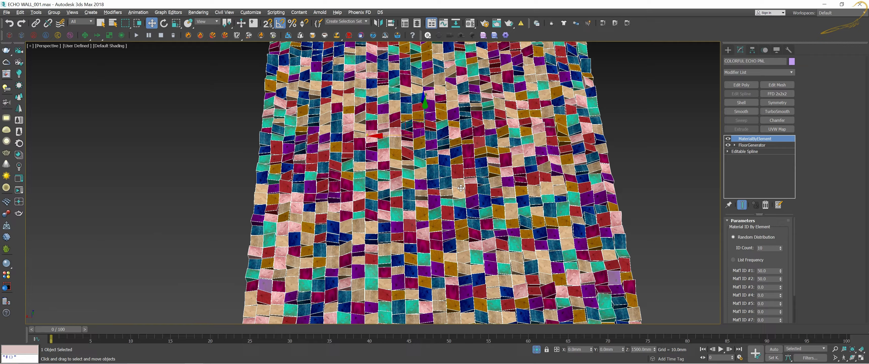
key("t")
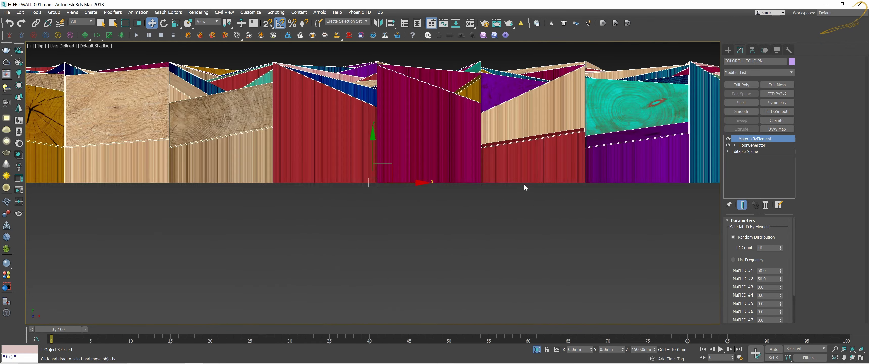
key("z")
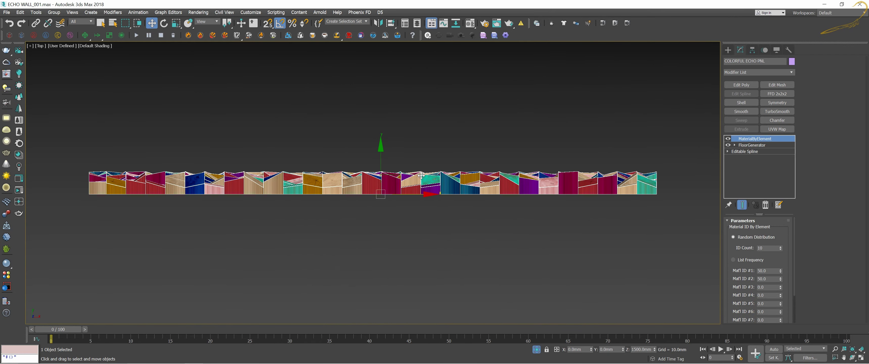
scroll(421, 175, "down", 2)
middle_click_drag(421, 175, 468, 147)
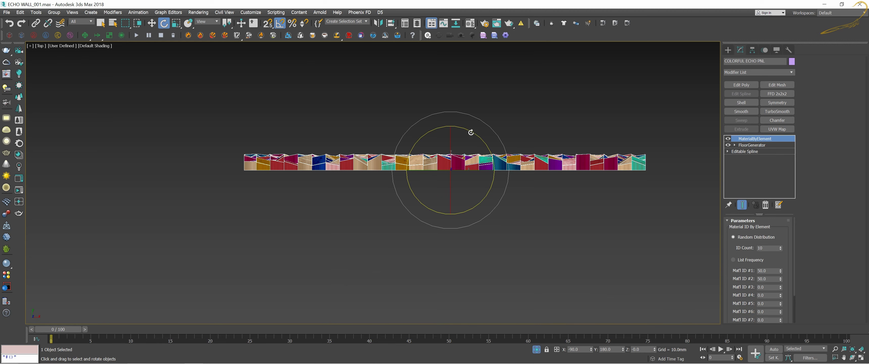
left_click_drag(470, 132, 495, 134)
key("w")
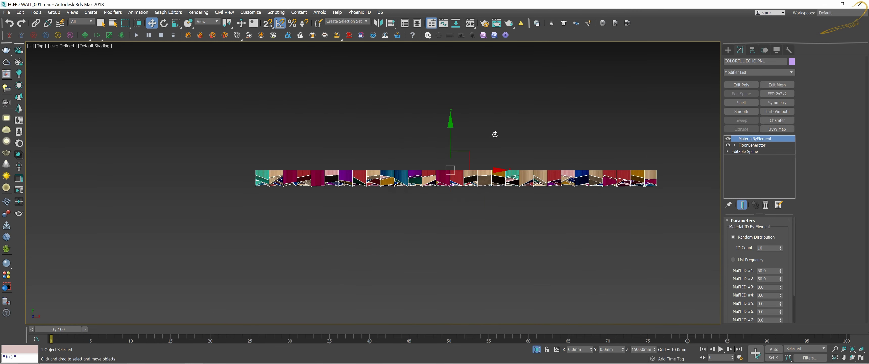
Check the rotated wall in the Front and Perspective views, orbiting and reselecting it.
key("f")
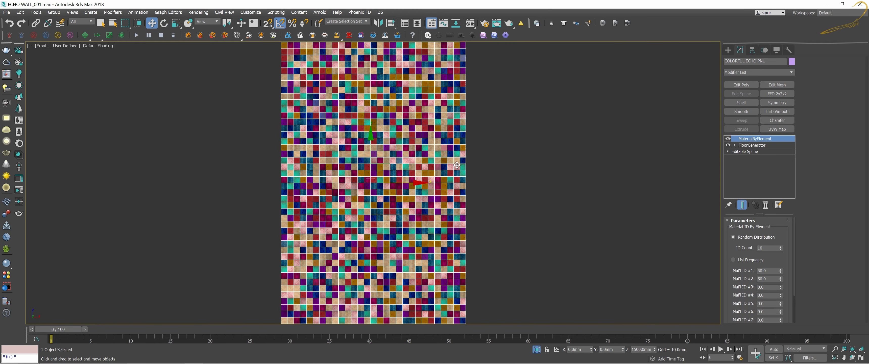
key("p")
mouse_move(450, 162)
middle_mouse_down("alt")
mouse_move(470, 143)
mouse_move(474, 170)
middle_mouse_up("alt")
left_click(466, 146)
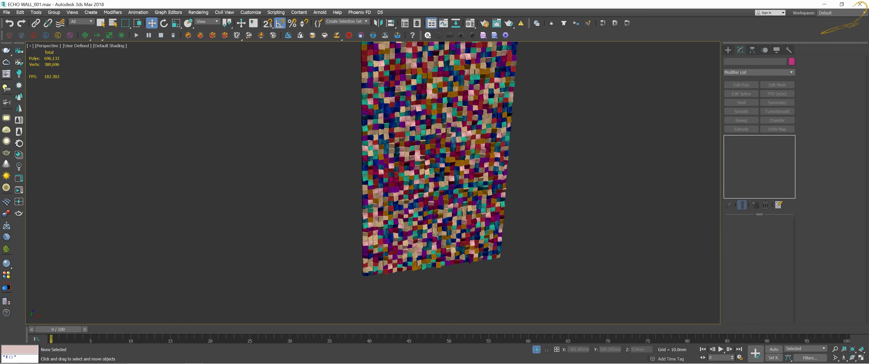
middle_click_drag(559, 276, 369, 257, "alt")
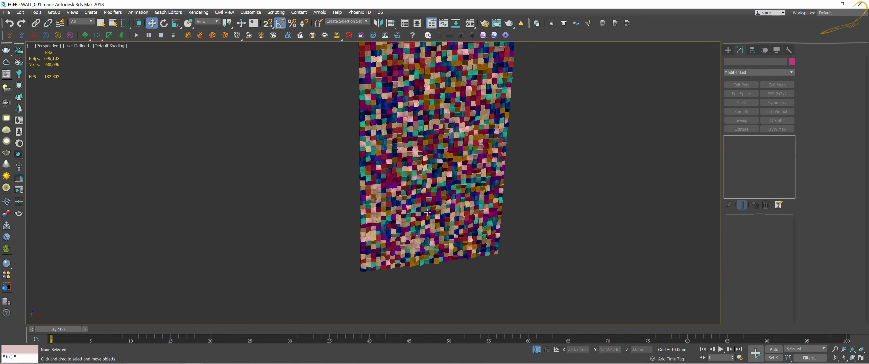
scroll(449, 168, "up", 3)
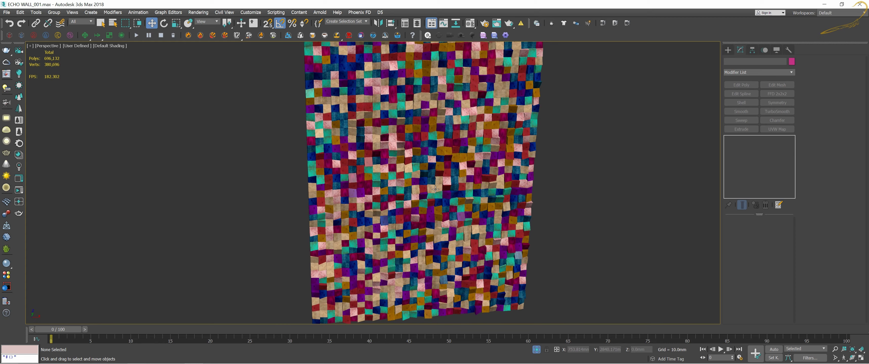
left_click(424, 152)
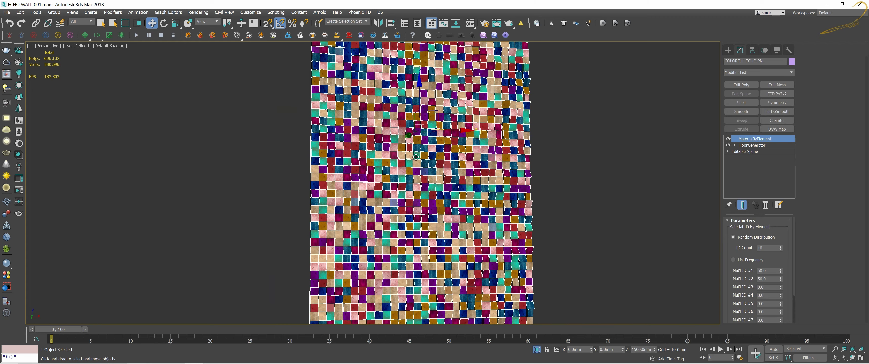
scroll(409, 156, "up", 5)
middle_click_drag(409, 156, 451, 178)
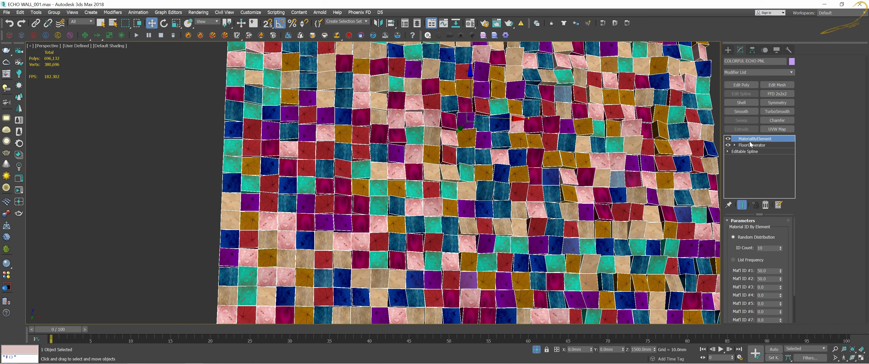
Toggle the per-element material colouring off and on, and undo a stray wall move.
left_click(728, 139)
scroll(472, 182, "down", 5)
middle_click_drag(506, 169, 573, 155, "alt")
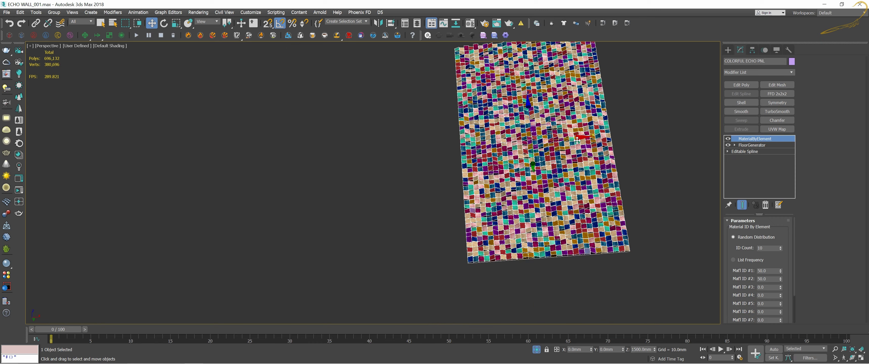
left_click_drag(578, 138, 645, 161)
key("ctrl+z")
Orbit around the wall from several angles, ending in the Top view.
scroll(538, 135, "up", 5)
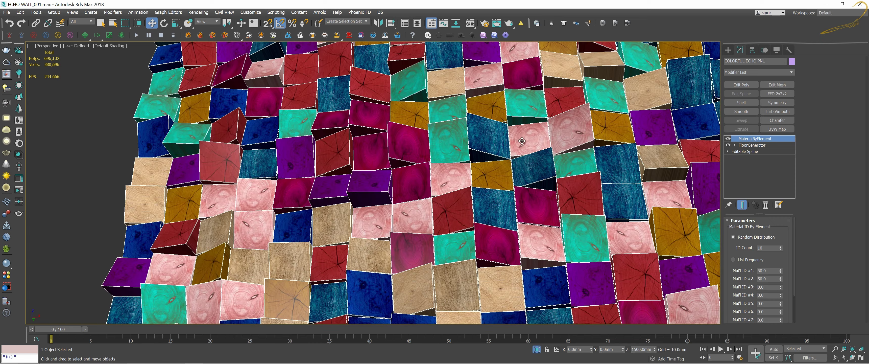
scroll(538, 135, "up", 5)
scroll(539, 134, "down", 3)
scroll(539, 134, "up", 2)
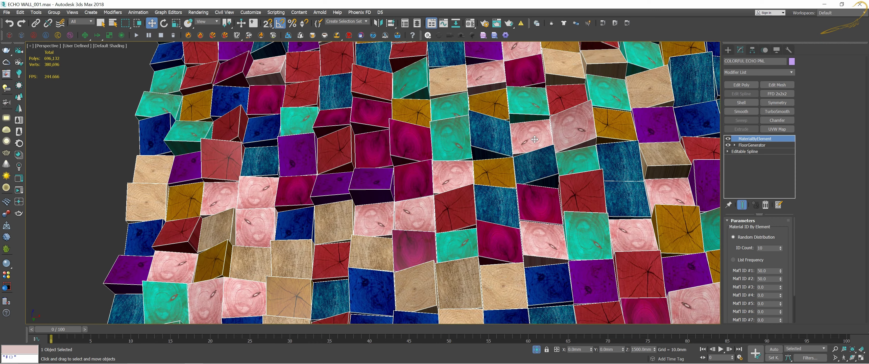
scroll(539, 135, "down", 6)
middle_click_drag(503, 162, 553, 104, "alt")
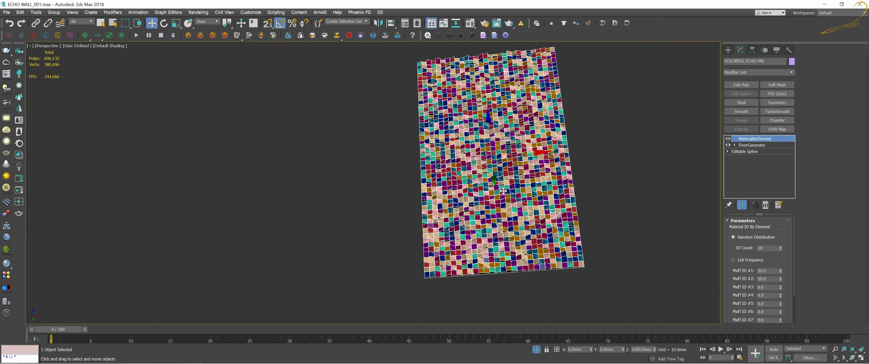
mouse_move(546, 203)
middle_mouse_down("alt")
mouse_move(521, 176)
mouse_move(521, 184)
middle_mouse_up("alt")
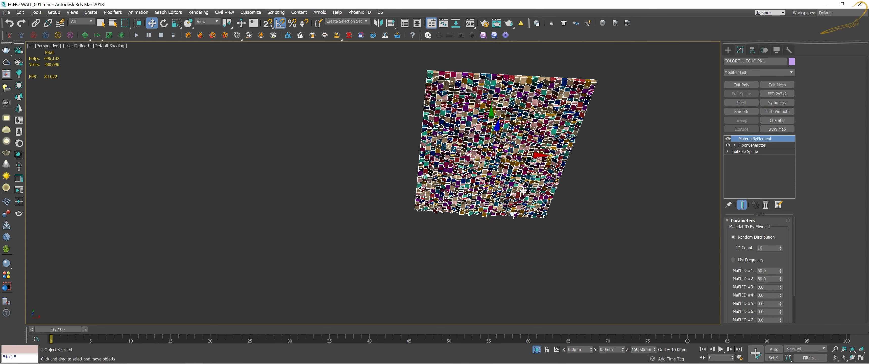
key("t")
scroll(509, 193, "down", 3)
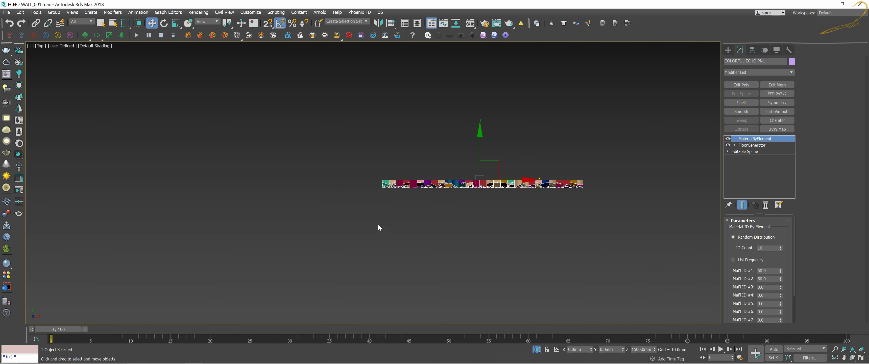
scroll(510, 195, "up", 5)
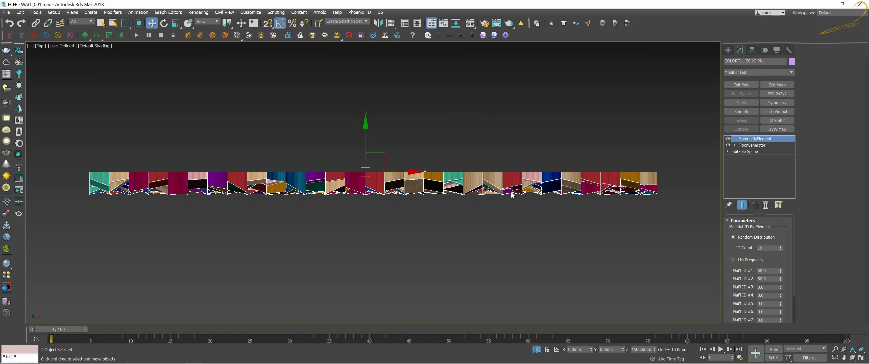
Add a Bend modifier to the tile wall with a 54.5° angle, viewed in Perspective.
left_click(744, 72)
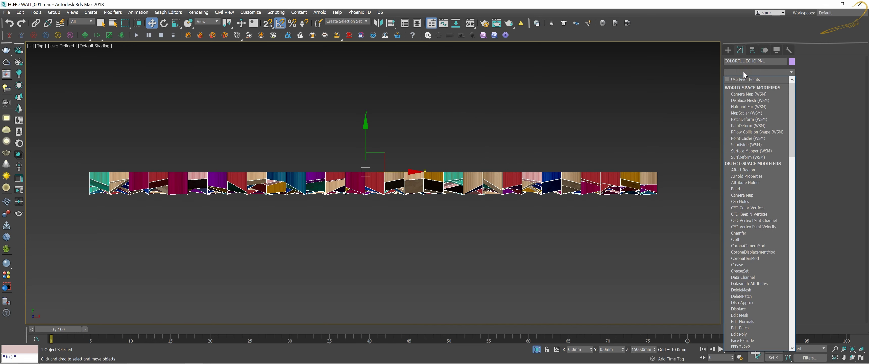
key("b")
key("Return")
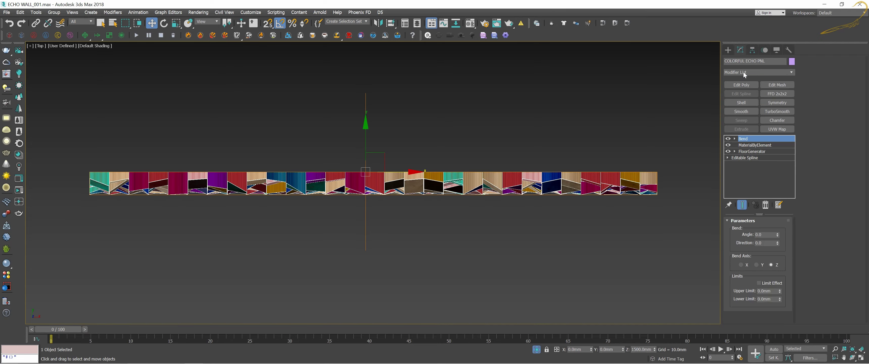
mouse_move(403, 126)
middle_mouse_down()
mouse_move(437, 128)
mouse_move(449, 158)
middle_mouse_up()
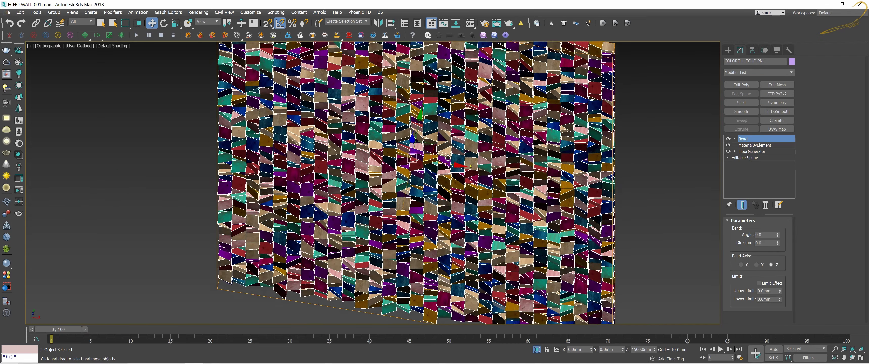
key("p")
left_click_drag(777, 234, 777, 216)
middle_click_drag(439, 179, 439, 179, "alt")
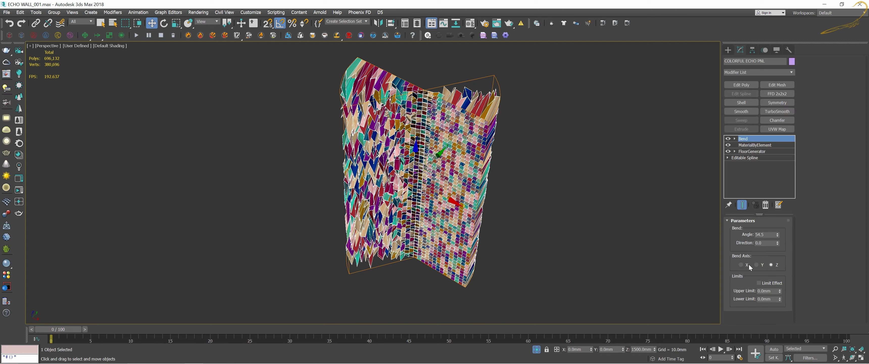
Switch the Bend axis to Y, then X, and orbit to inspect the curve.
left_click(755, 265)
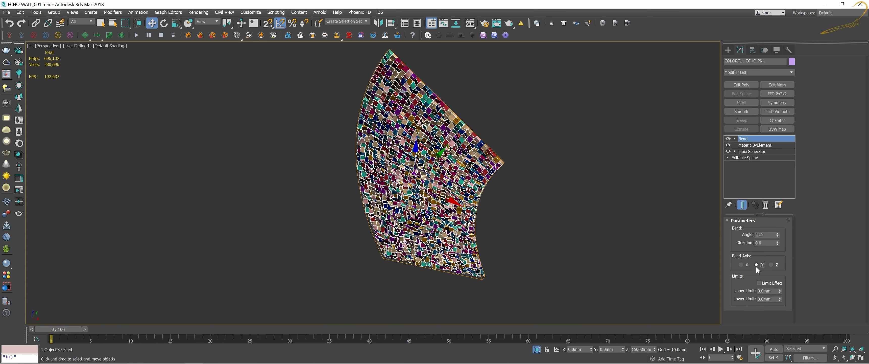
left_click(741, 264)
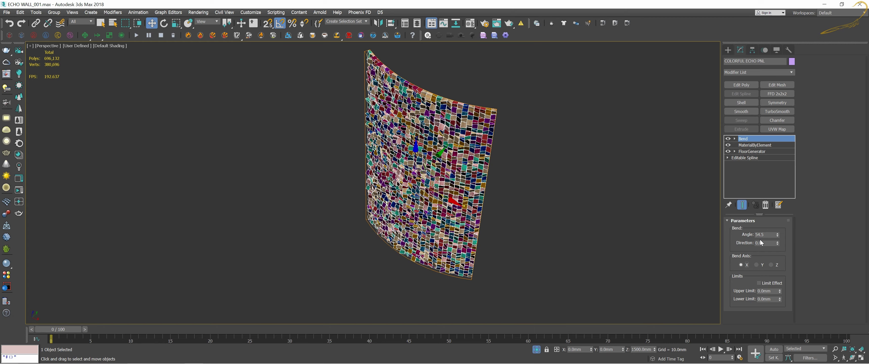
mouse_move(532, 194)
middle_mouse_down("alt")
mouse_move(506, 186)
mouse_move(523, 185)
middle_mouse_up("alt")
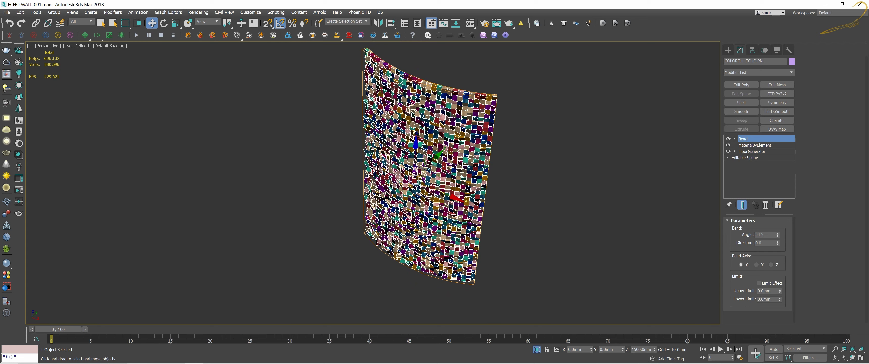
scroll(439, 220, "up", 3)
middle_click_drag(440, 220, 442, 201)
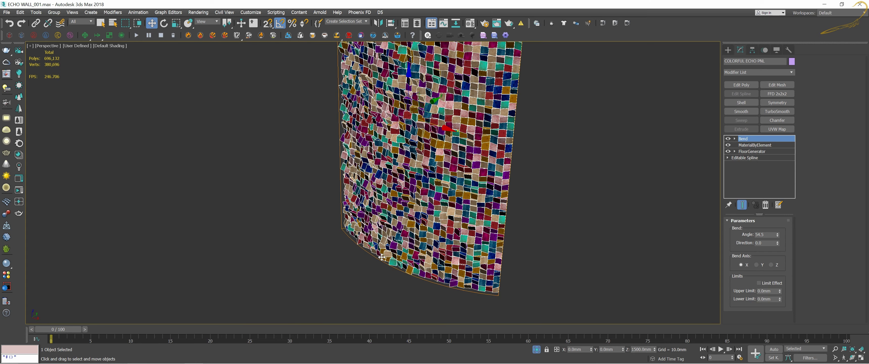
middle_click_drag(436, 243, 452, 242, "alt")
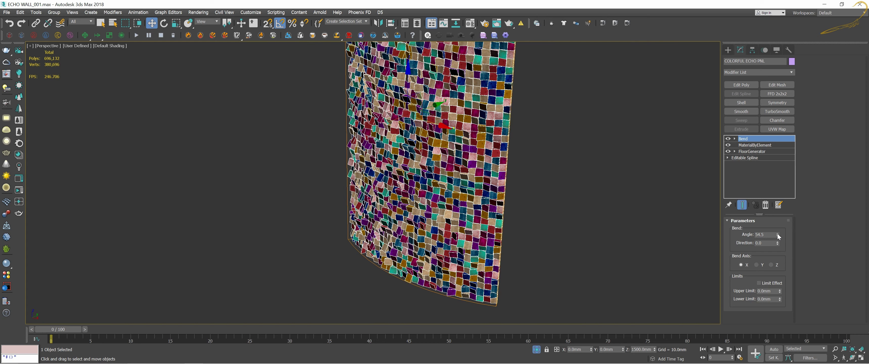
Change the Bend angle to -58, then -79, and view the curved wall from front and side.
left_click_drag(778, 236, 766, 297)
mouse_move(533, 259)
middle_mouse_down("alt")
mouse_move(556, 223)
mouse_move(489, 218)
mouse_move(440, 181)
mouse_move(478, 189)
middle_mouse_up("alt")
scroll(440, 181, "up", 2)
scroll(441, 181, "up", 2)
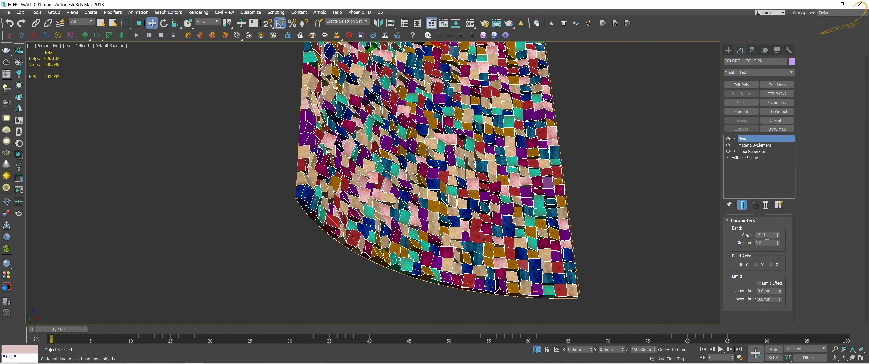
middle_click_drag(517, 190, 478, 208, "alt")
mouse_move(517, 174)
middle_mouse_down("alt")
mouse_move(506, 178)
mouse_move(487, 147)
mouse_move(478, 169)
mouse_move(475, 160)
mouse_move(634, 202)
middle_mouse_up("alt")
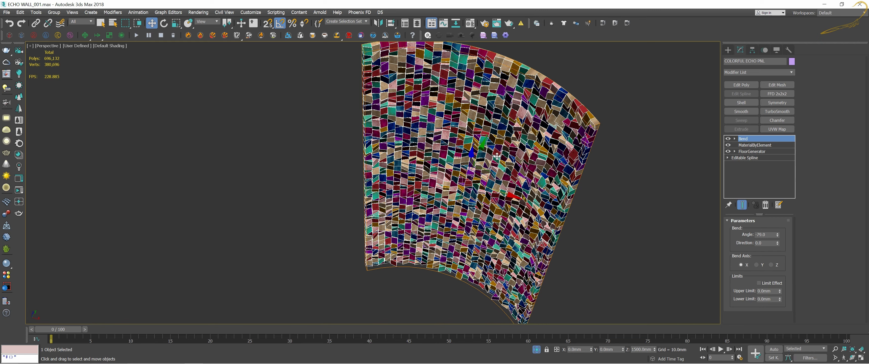
scroll(501, 107, "up", 6)
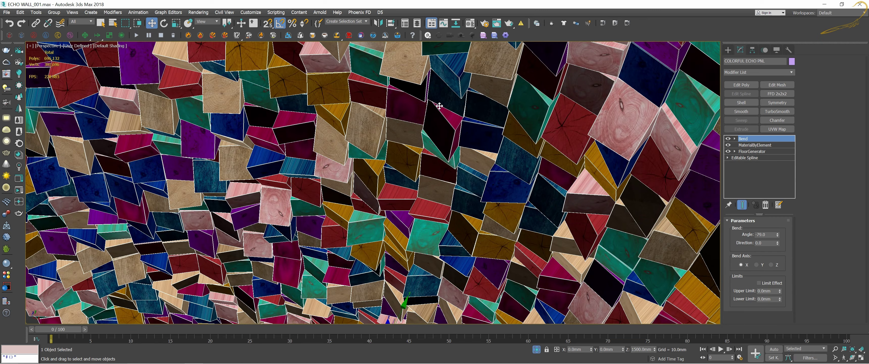
scroll(459, 136, "down", 2)
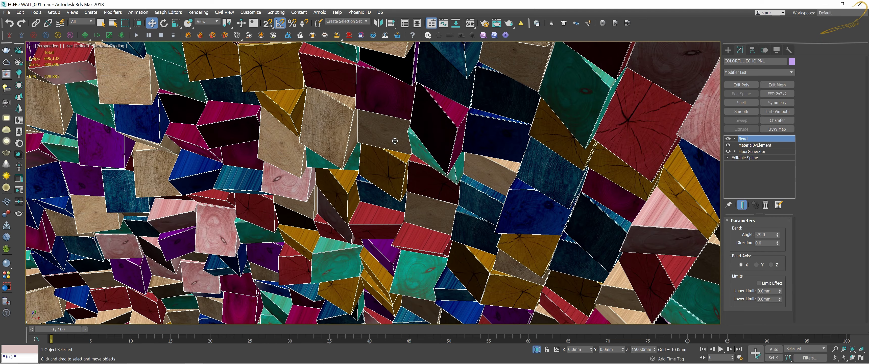
scroll(388, 139, "down", 3)
scroll(402, 137, "down", 5)
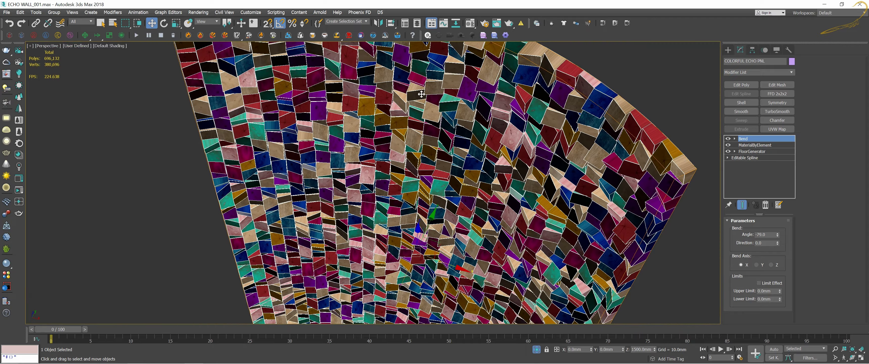
scroll(452, 141, "up", 2)
scroll(452, 141, "down", 3)
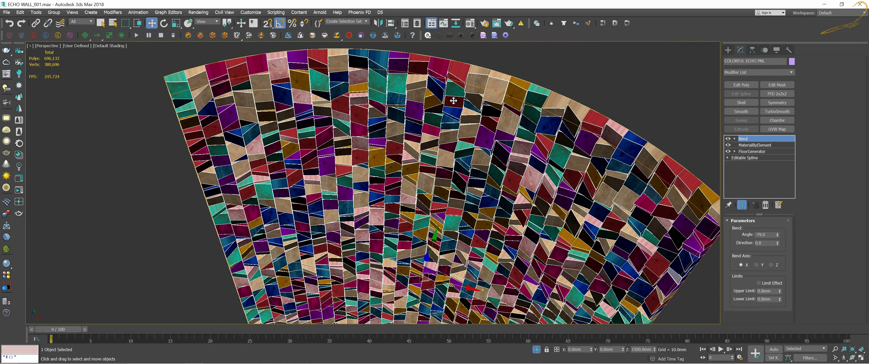
scroll(453, 102, "up", 1)
scroll(586, 150, "up", 2)
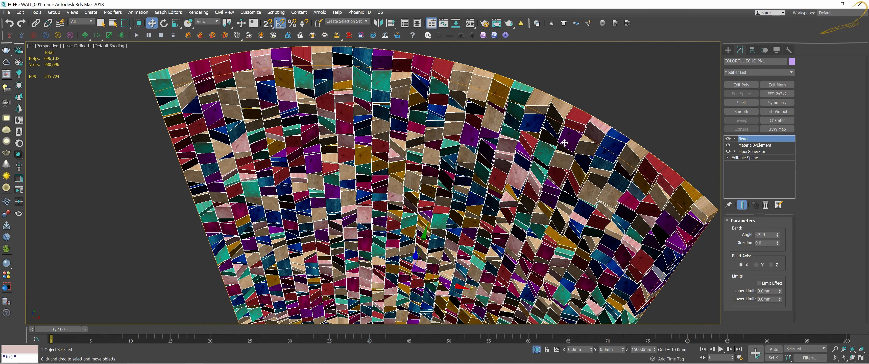
mouse_move(553, 171)
middle_mouse_down()
mouse_move(546, 144)
mouse_move(497, 171)
middle_mouse_up()
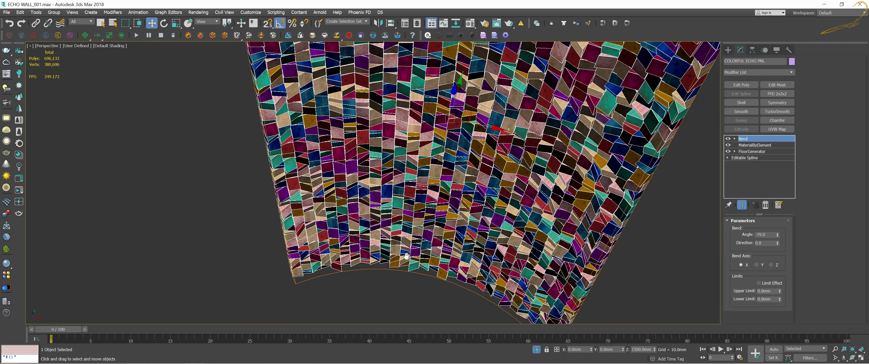
middle_click_drag(406, 256, 395, 213, "alt")
middle_click_drag(491, 231, 465, 197, "alt")
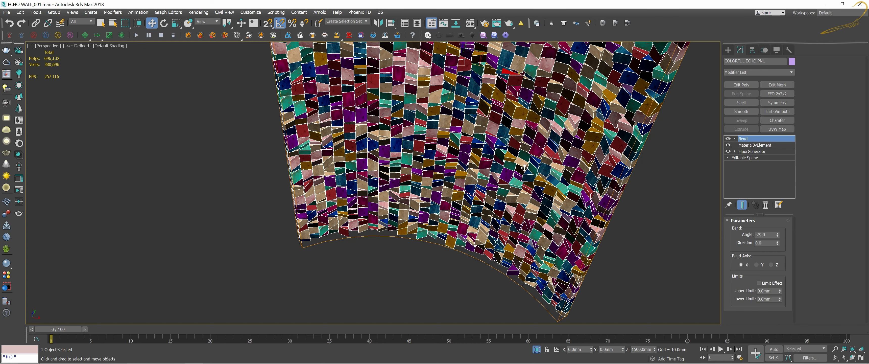
middle_click_drag(524, 173, 485, 185, "alt")
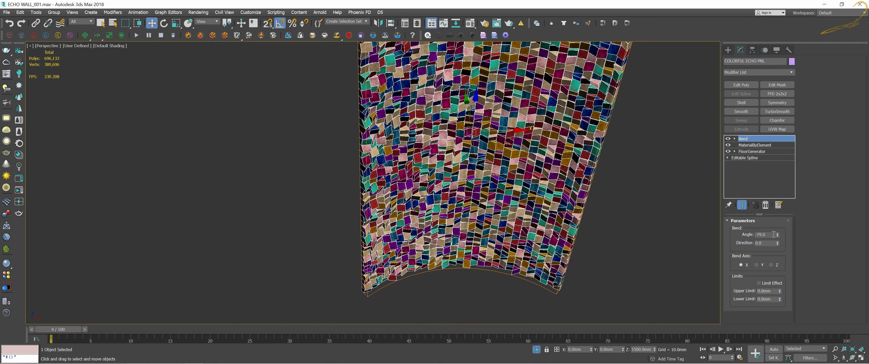
Try Bend angles of -117.5, 68.5 and -39.5 before settling at -56.5.
left_click_drag(777, 238, 777, 256)
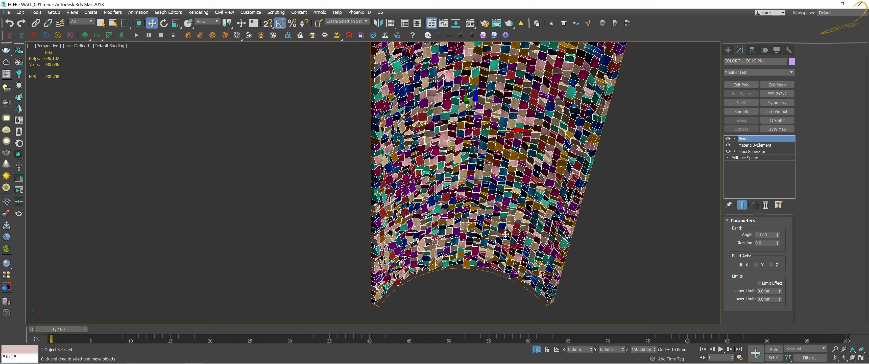
scroll(503, 215, "up", 2)
scroll(503, 214, "up", 2)
scroll(503, 215, "down", 3)
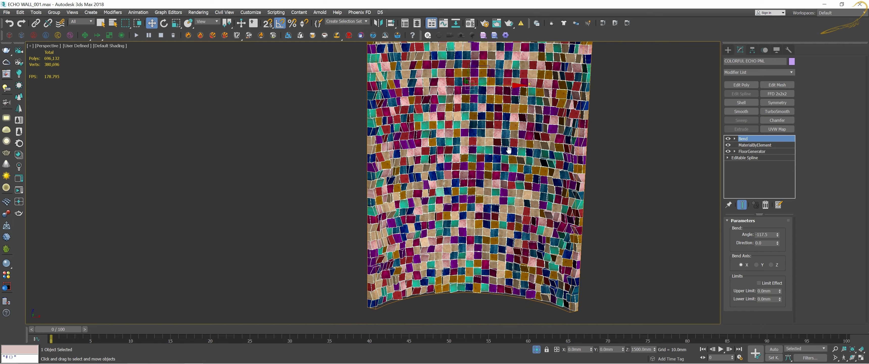
left_click_drag(778, 238, 481, 173)
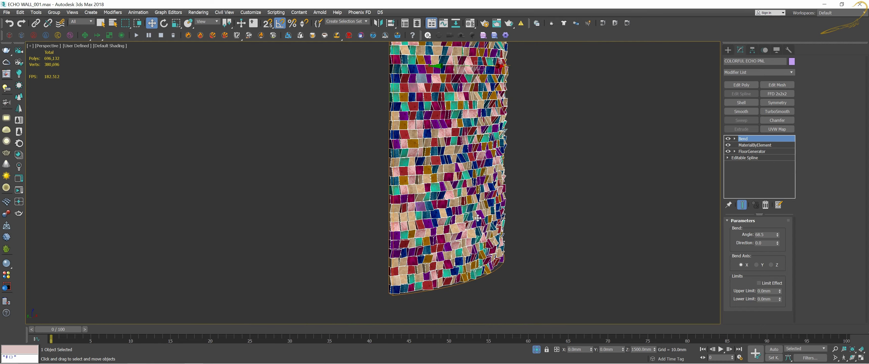
scroll(478, 219, "up", 2)
scroll(478, 218, "up", 2)
scroll(478, 219, "down", 1)
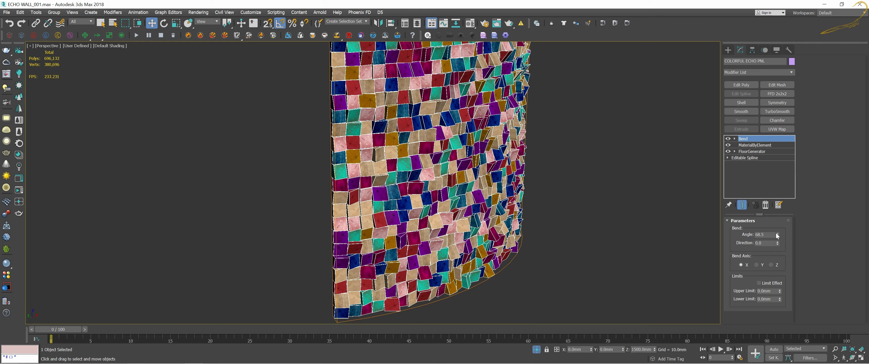
left_click_drag(777, 235, 559, 256)
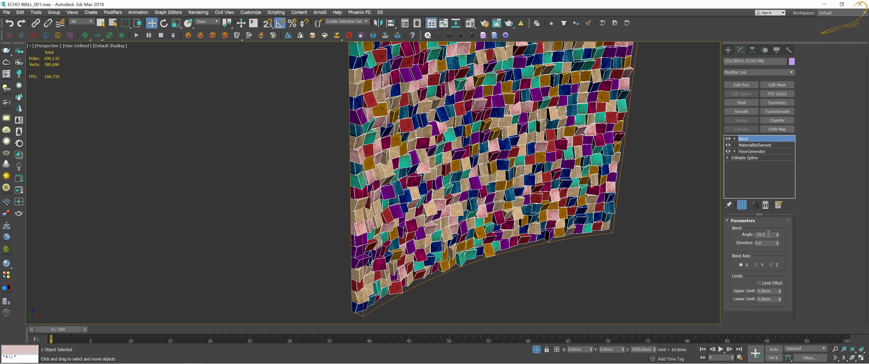
left_click_drag(777, 234, 609, 282)
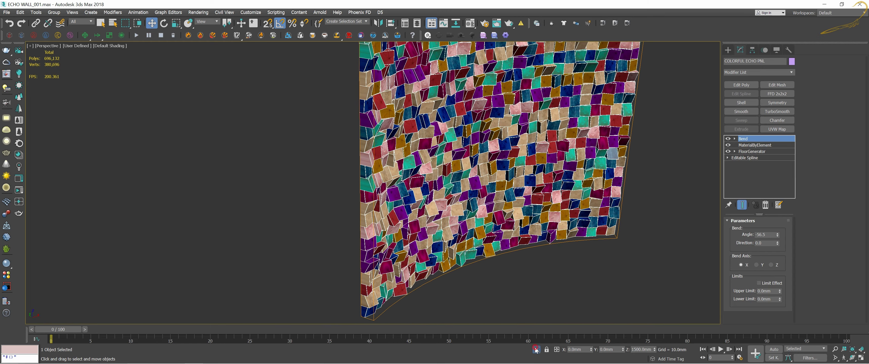
middle_click_drag(573, 168, 439, 174)
Select and frame the Airflake wall group, deselecting to see its yellow shading.
left_click(653, 100)
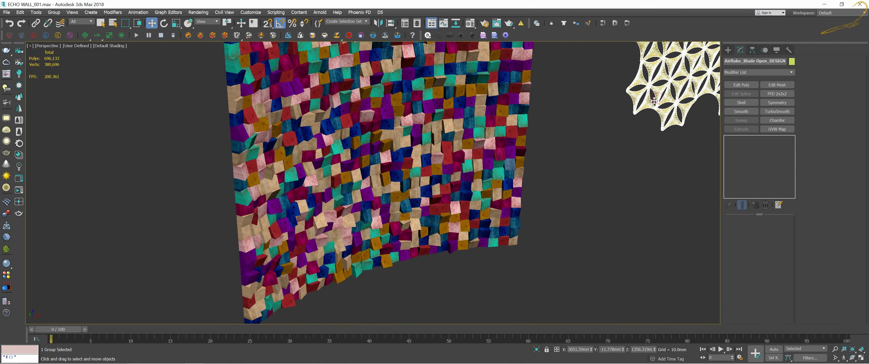
key("z")
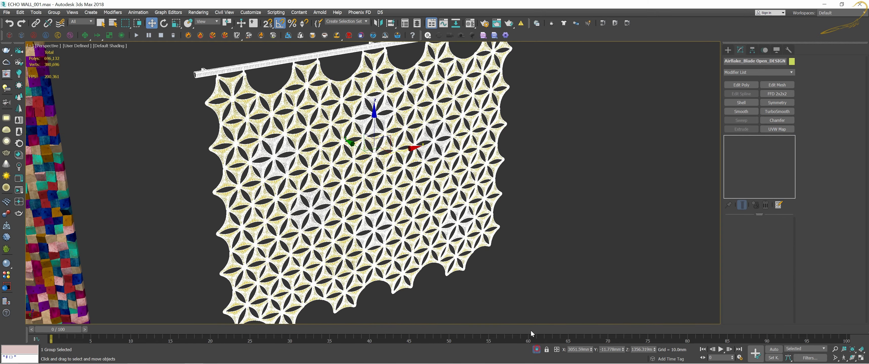
left_click(566, 155)
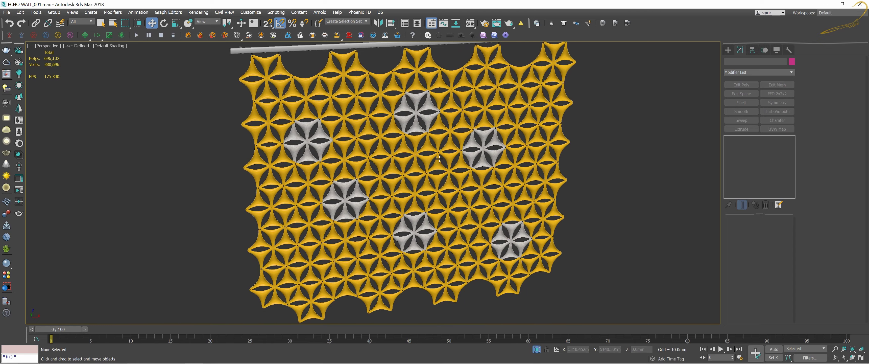
scroll(401, 135, "up", 5)
scroll(407, 122, "up", 3)
mouse_move(408, 122)
middle_mouse_down()
mouse_move(468, 150)
mouse_move(465, 161)
mouse_move(535, 137)
middle_mouse_up()
left_click(450, 141)
key("z")
left_click(539, 136)
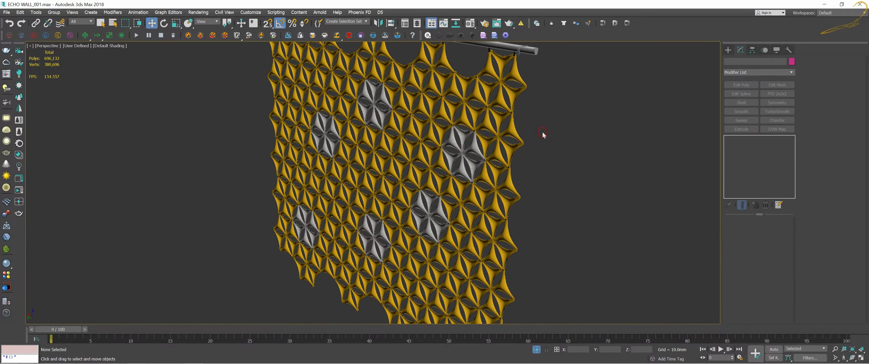
Orbit to view the Airflake wall from the side, then reframe it frontally.
left_click(483, 117)
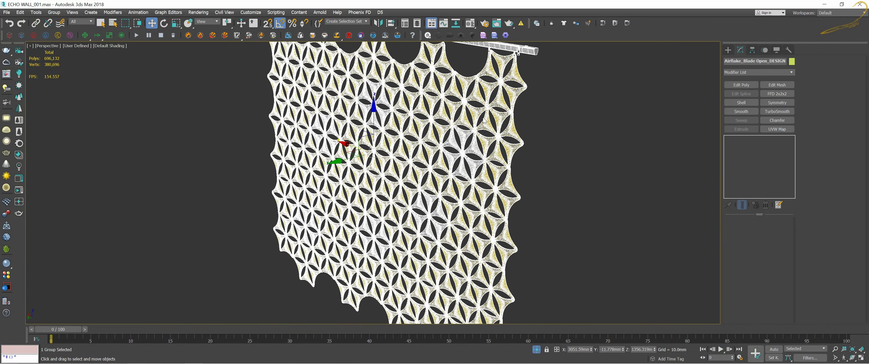
scroll(444, 101, "up", 3)
mouse_move(444, 100)
middle_mouse_down("alt")
mouse_move(468, 148)
mouse_move(436, 145)
mouse_move(482, 139)
mouse_move(457, 138)
middle_mouse_up("alt")
key("z")
scroll(458, 137, "up", 3)
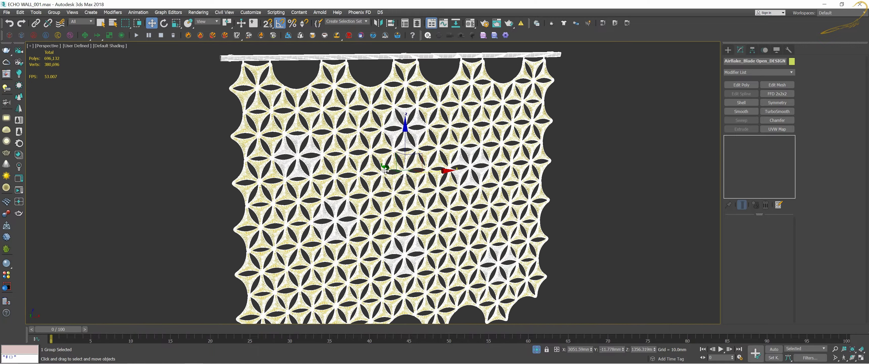
scroll(450, 137, "down", 2)
scroll(451, 154, "up", 2)
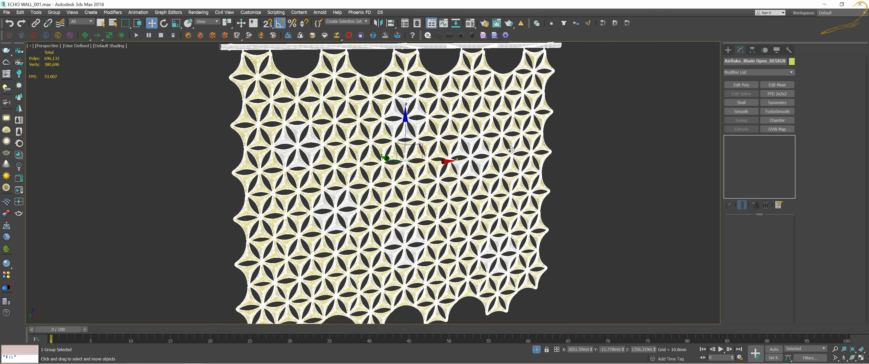
Open the Airflake group and select one yellow blade, cancelling an accidental move.
left_click(54, 12)
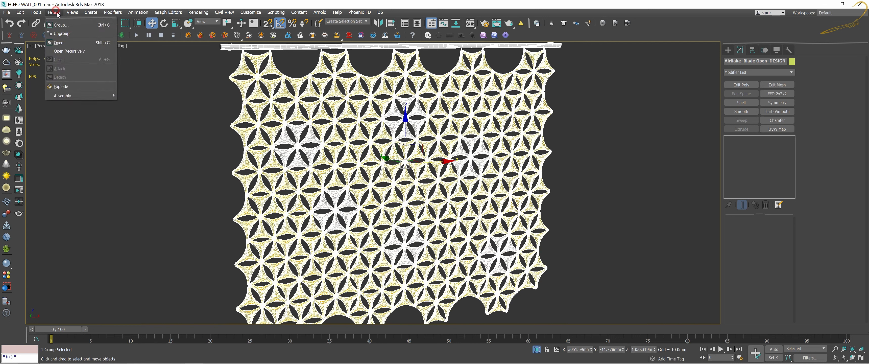
left_click(60, 37)
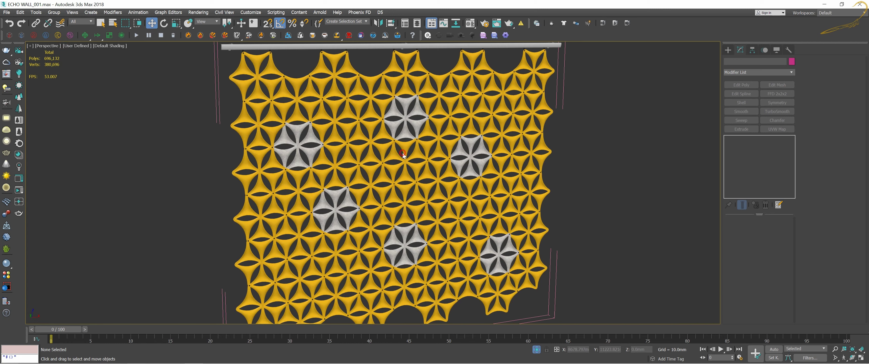
scroll(400, 153, "up", 5)
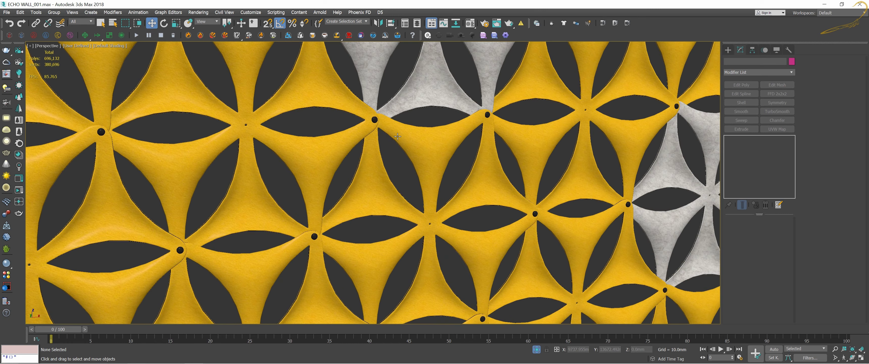
left_click(398, 137)
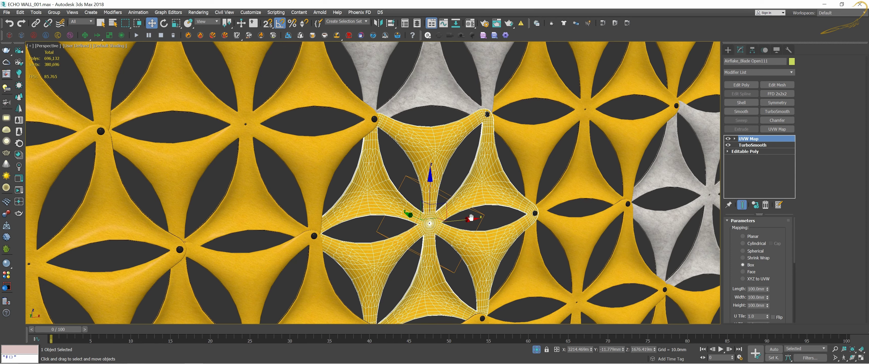
middle_click_drag(502, 229, 501, 216)
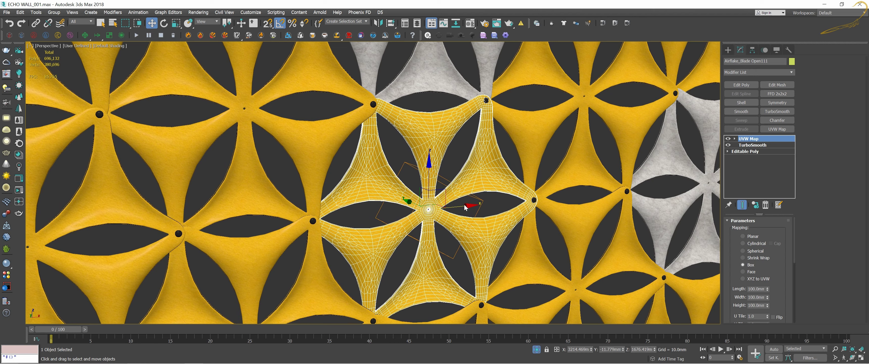
left_click_drag(513, 199, 468, 209)
right_click(469, 209)
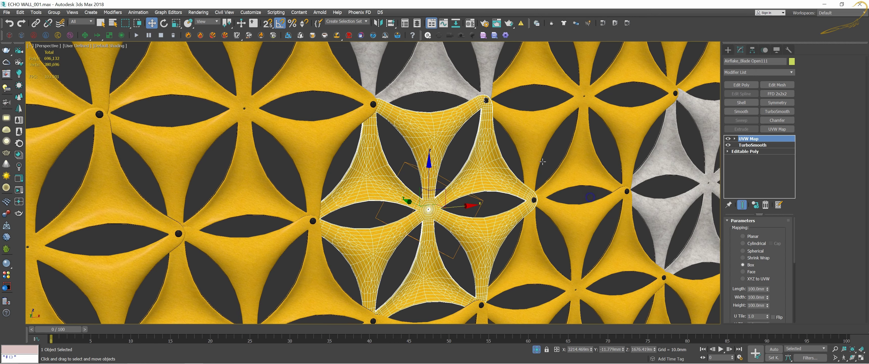
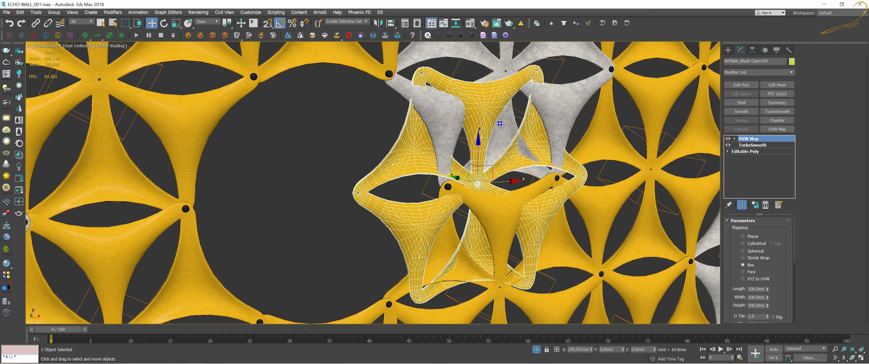
Pull a blade sideways out of the wall, then cancel so it returns to place.
right_click(495, 117)
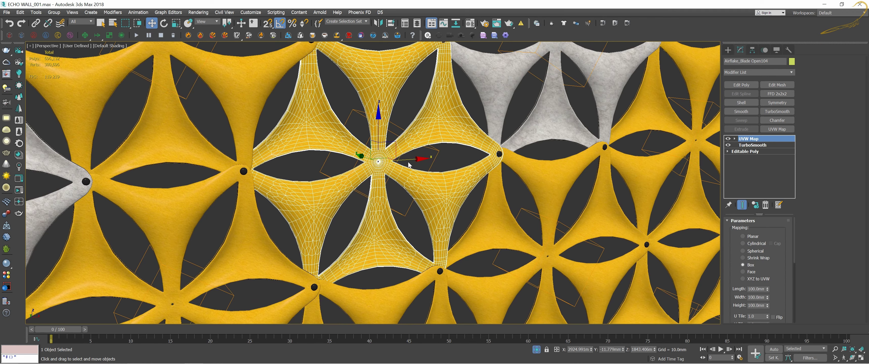
left_click_drag(408, 157, 619, 138)
scroll(618, 138, "down", 3)
scroll(478, 148, "down", 2)
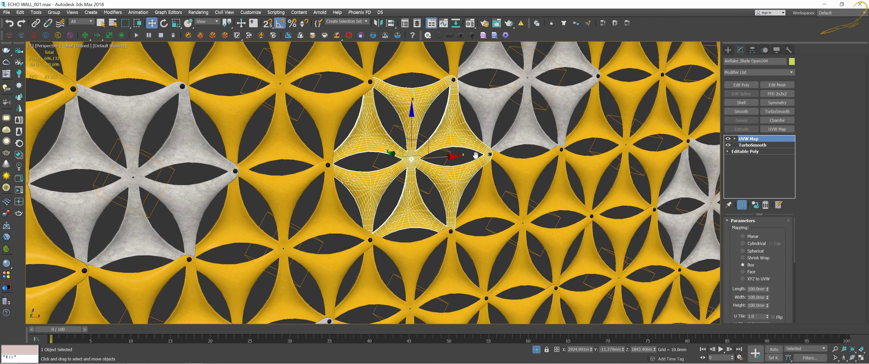
left_click_drag(346, 112, 284, 138)
left_click(284, 138)
Orbit the view and select the entire Airflake_Blade Open_DESIGN wall group.
scroll(284, 138, "down", 3)
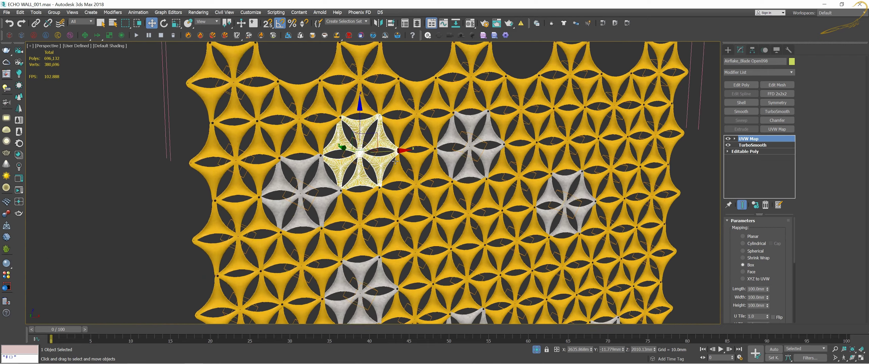
scroll(284, 137, "down", 2)
mouse_move(539, 199)
middle_mouse_down()
mouse_move(535, 165)
mouse_move(503, 195)
middle_mouse_up()
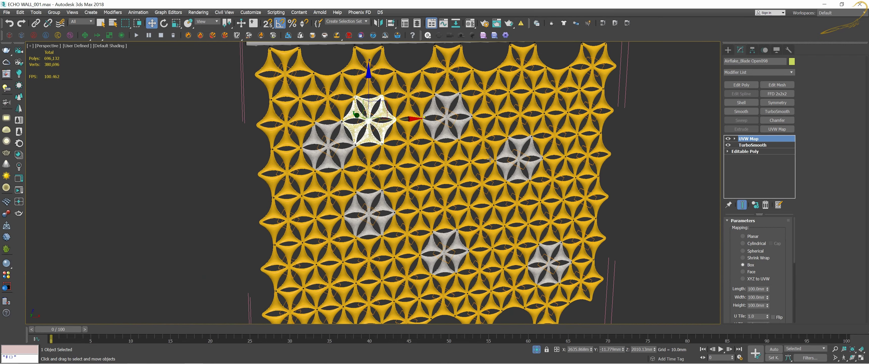
scroll(490, 159, "down", 2)
scroll(428, 174, "up", 2)
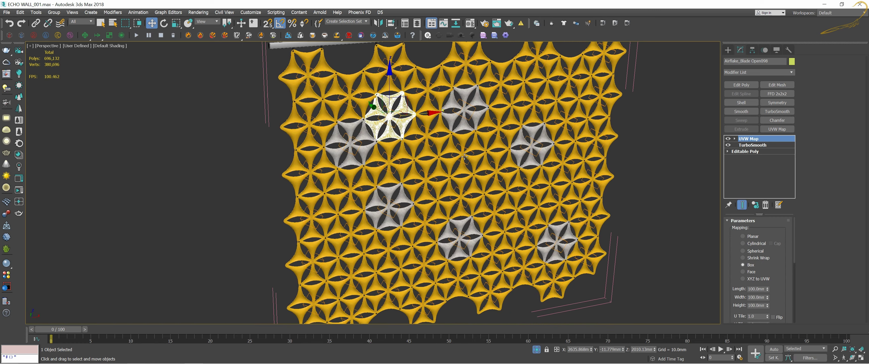
middle_click_drag(475, 160, 455, 163, "alt")
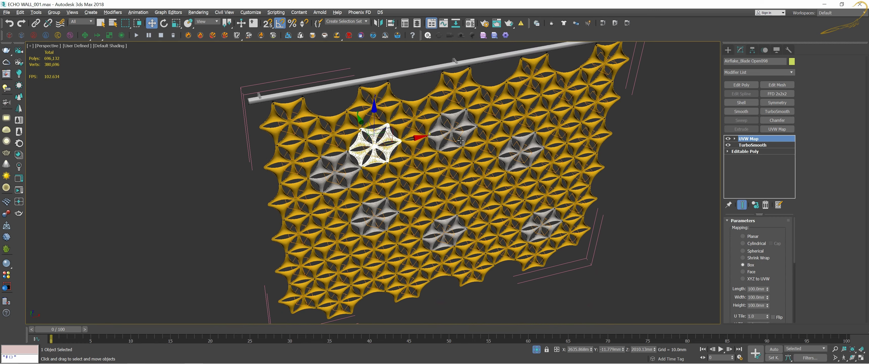
middle_click_drag(460, 141, 435, 151, "alt")
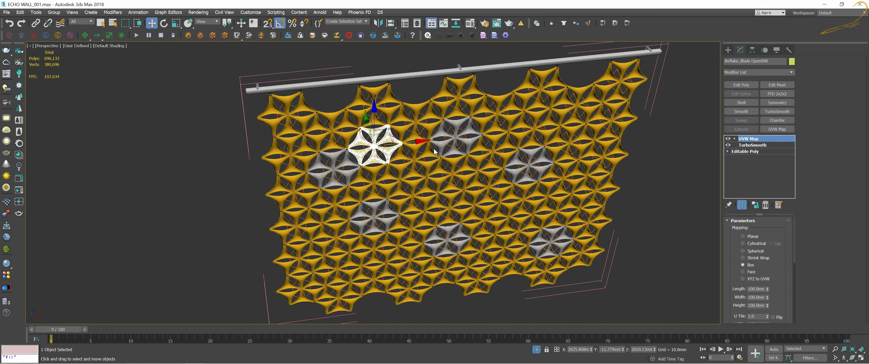
left_click(540, 126)
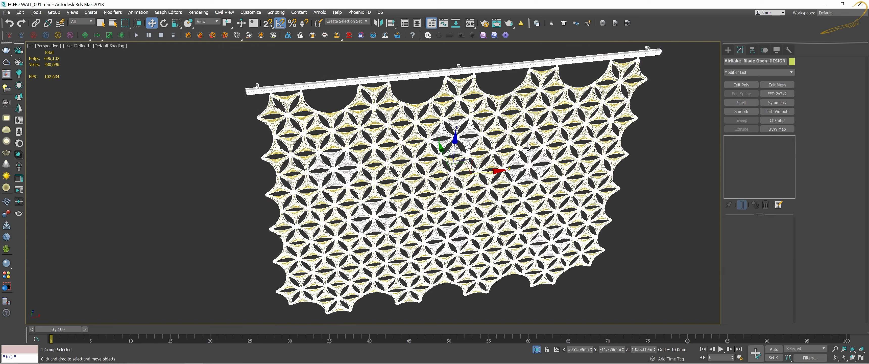
middle_click_drag(528, 146, 510, 156, "alt")
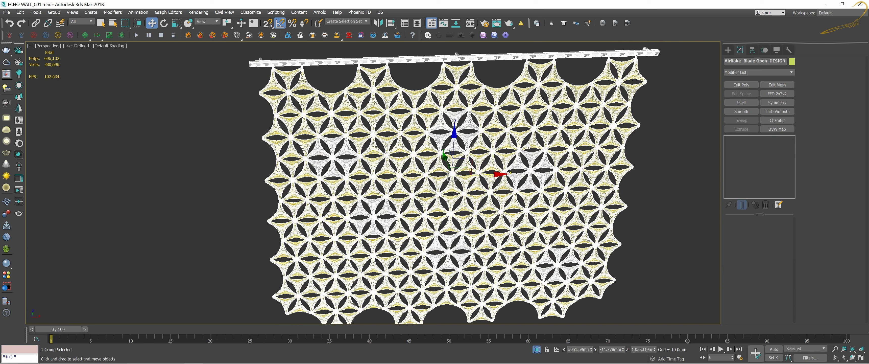
left_click(549, 141)
left_click(560, 153)
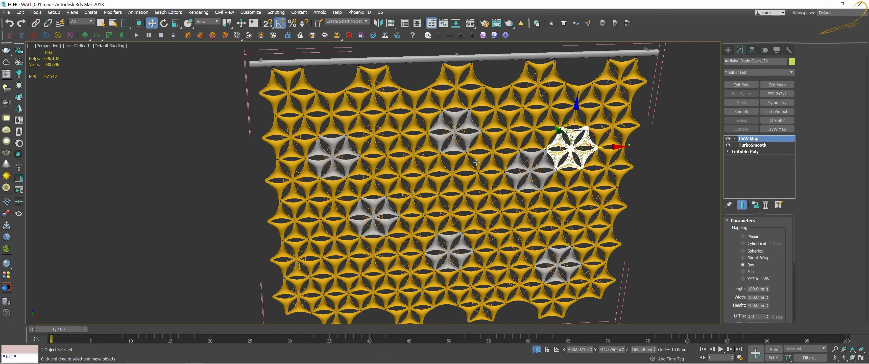
left_click_drag(470, 180, 670, 149)
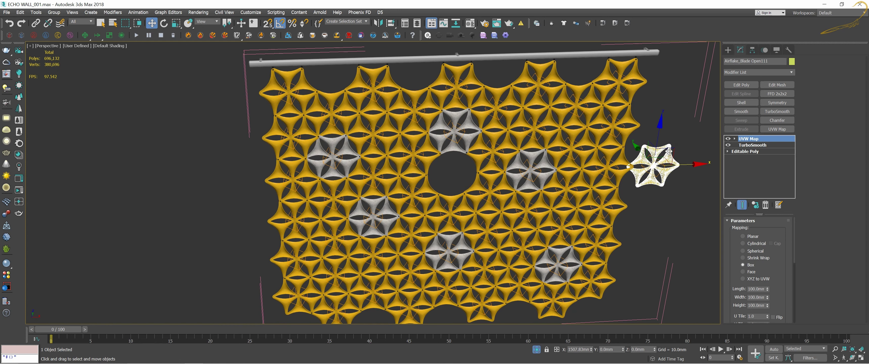
key("ctrl+z")
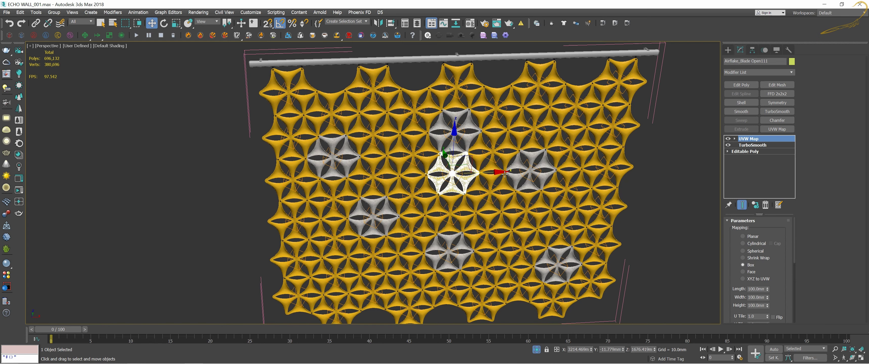
left_click(509, 168)
scroll(510, 166, "down", 1)
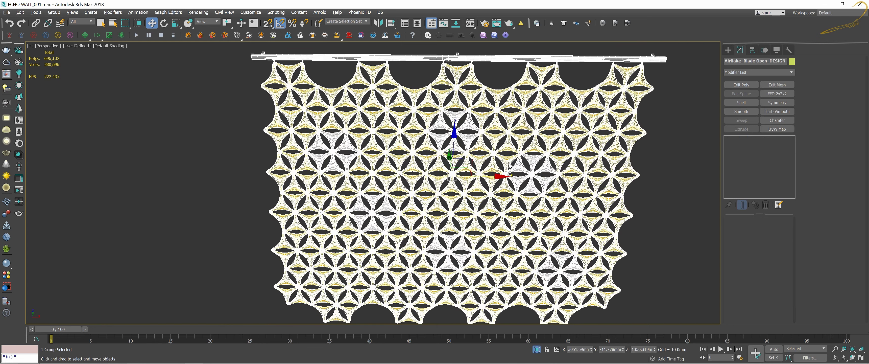
scroll(510, 166, "down", 1)
scroll(510, 166, "down", 1)
left_click(483, 84)
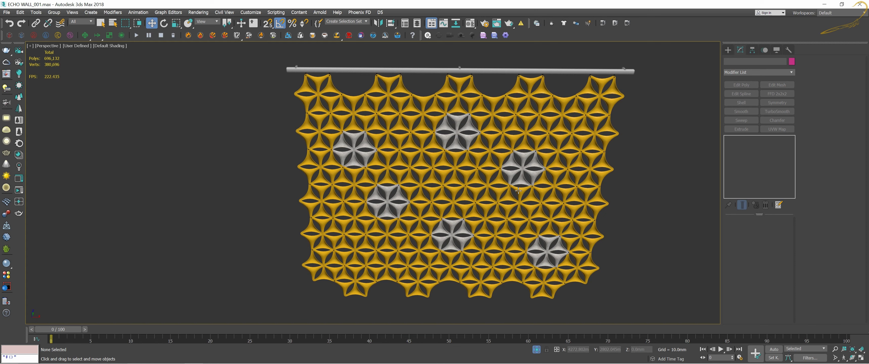
mouse_move(473, 133)
middle_mouse_down("alt")
mouse_move(483, 136)
mouse_move(463, 129)
middle_mouse_up("alt")
left_click(458, 123)
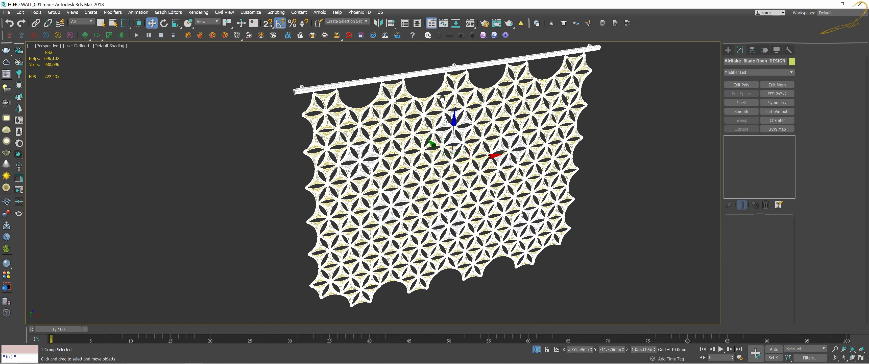
scroll(477, 99, "up", 8)
scroll(478, 100, "down", 3)
scroll(577, 95, "down", 3)
scroll(578, 95, "down", 3)
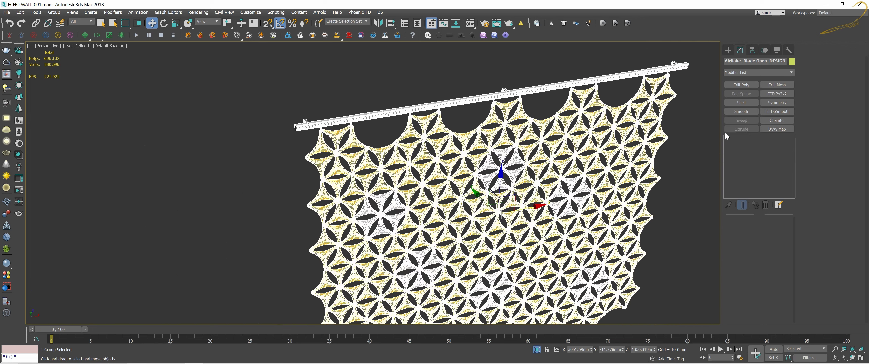
Reselect the blade wall group and add a Bend modifier from the Modifier List.
left_click(746, 71)
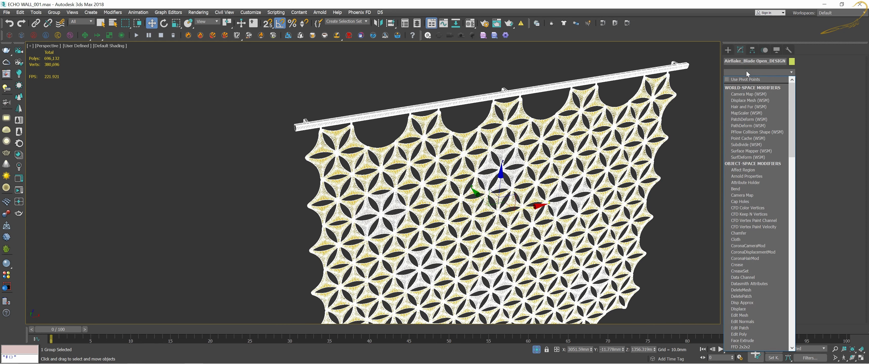
left_click(525, 113)
scroll(525, 114, "up", 2)
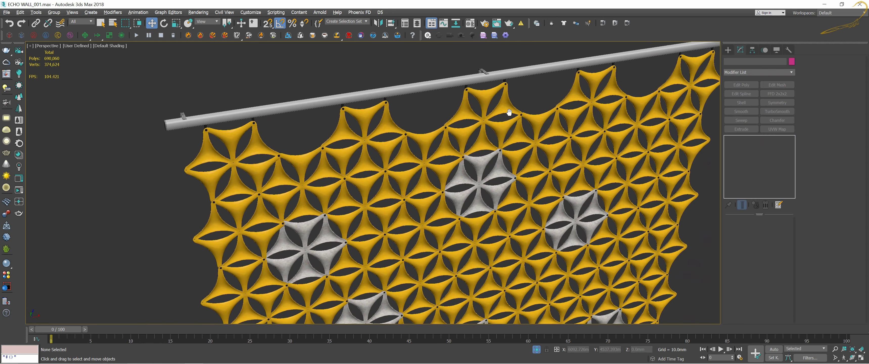
scroll(525, 114, "down", 2)
left_click(499, 117)
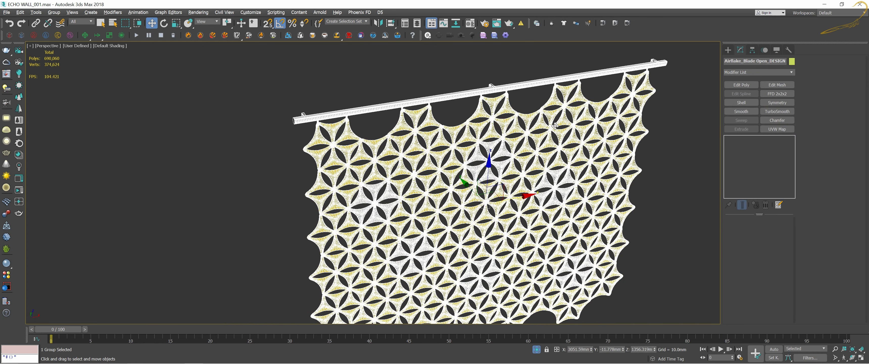
left_click(749, 72)
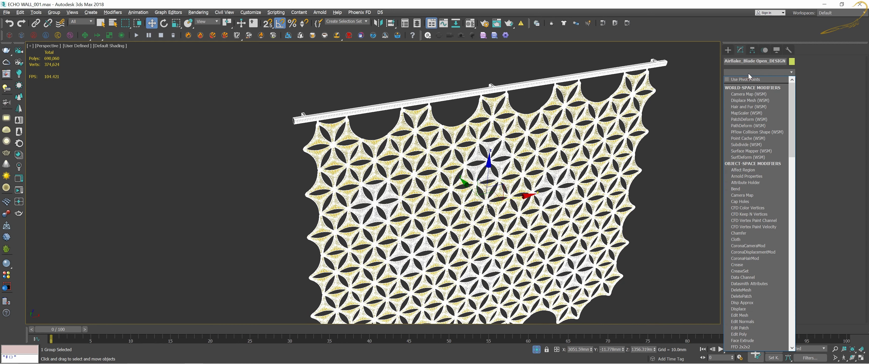
key("b")
key("Return")
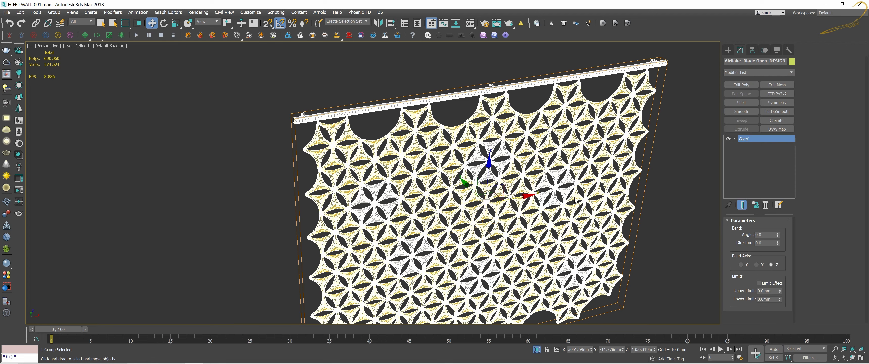
scroll(551, 194, "down", 2)
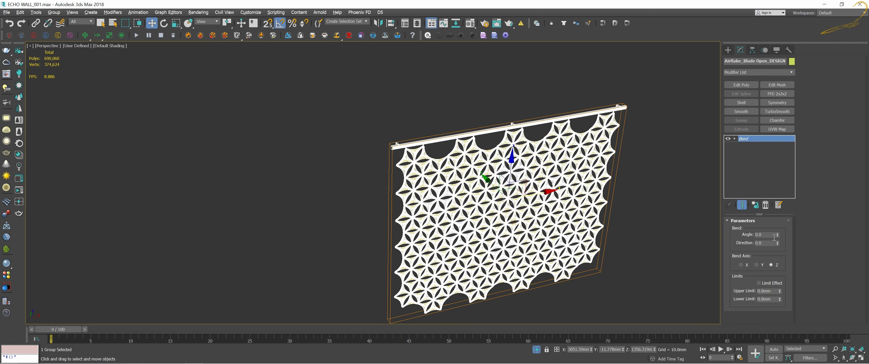
Bend the wall 67.5 degrees, trying the Y axis before settling on X.
left_click_drag(777, 235, 775, 200)
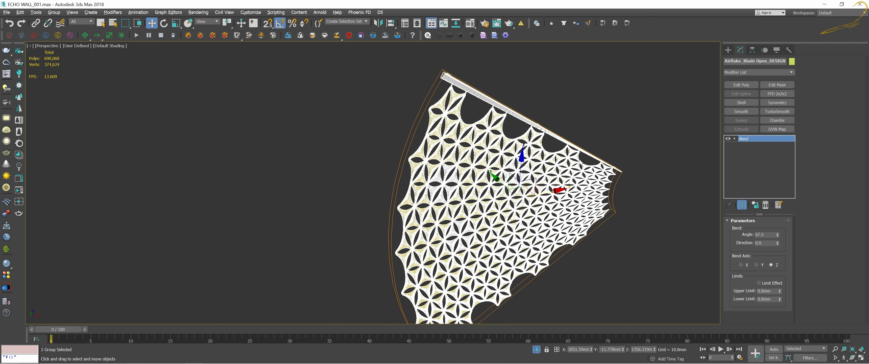
middle_click_drag(718, 248, 710, 231)
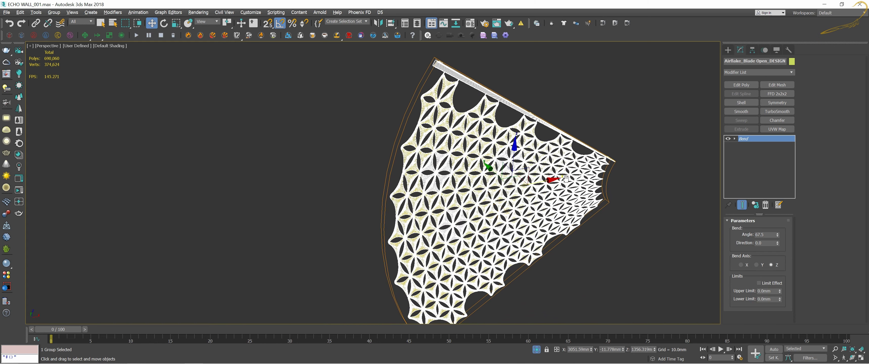
left_click(746, 265)
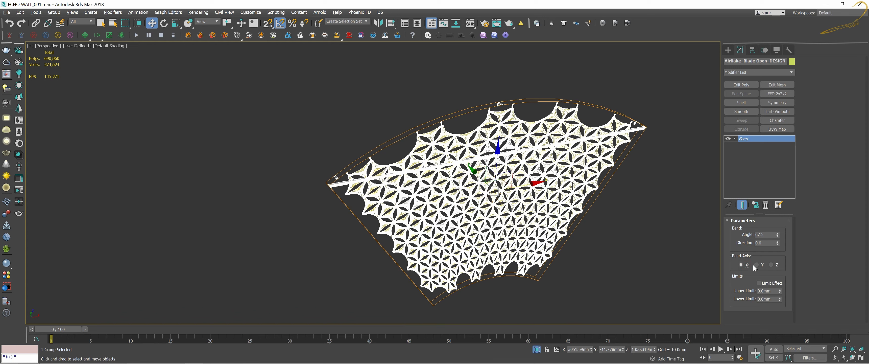
left_click(757, 265)
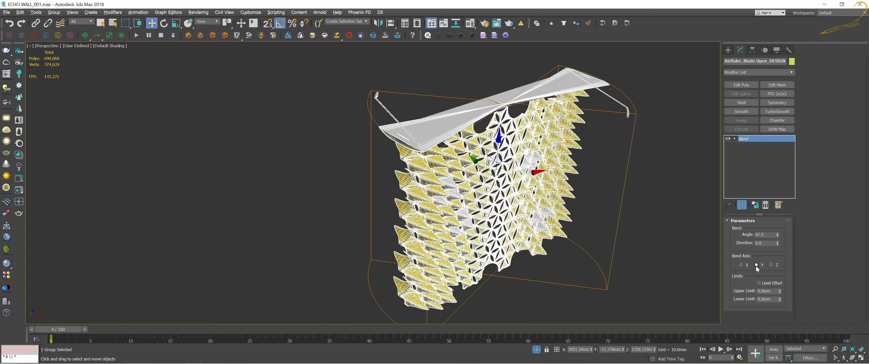
left_click(741, 264)
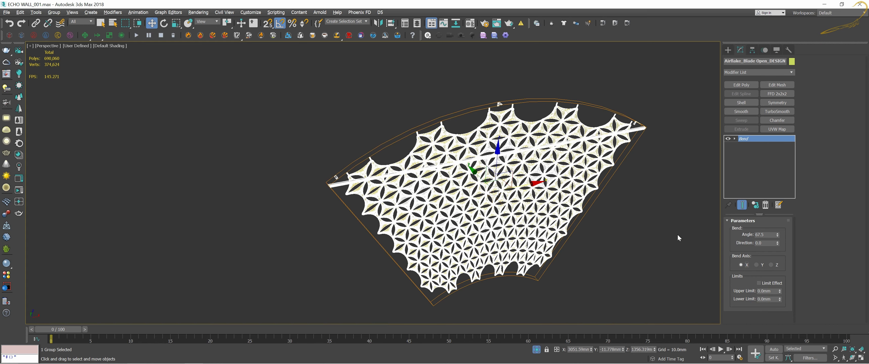
double_click(764, 243)
type("90")
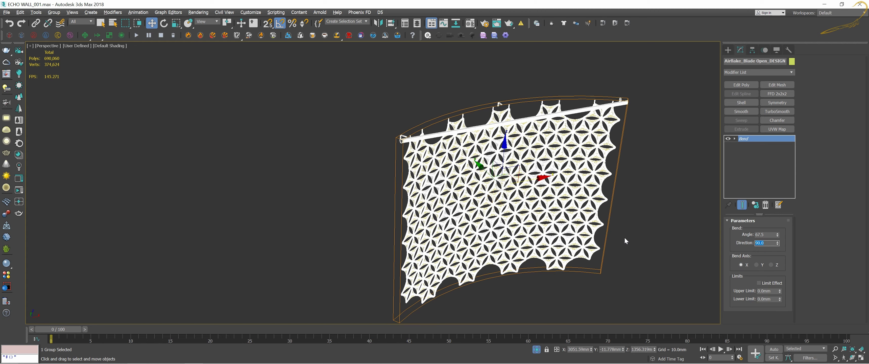
scroll(550, 228, "up", 2)
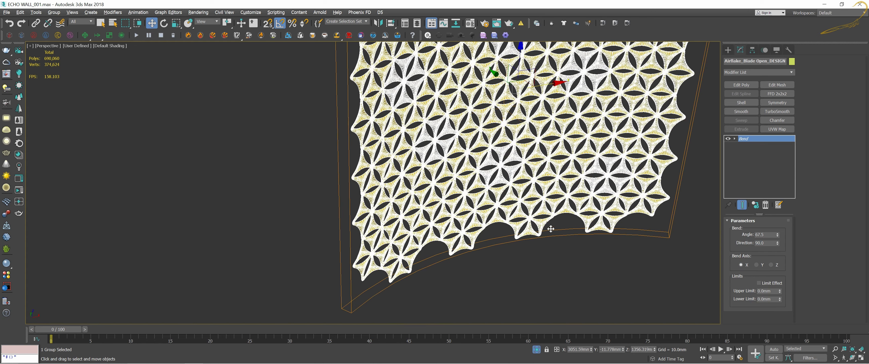
scroll(549, 230, "up", 2)
scroll(553, 231, "up", 1)
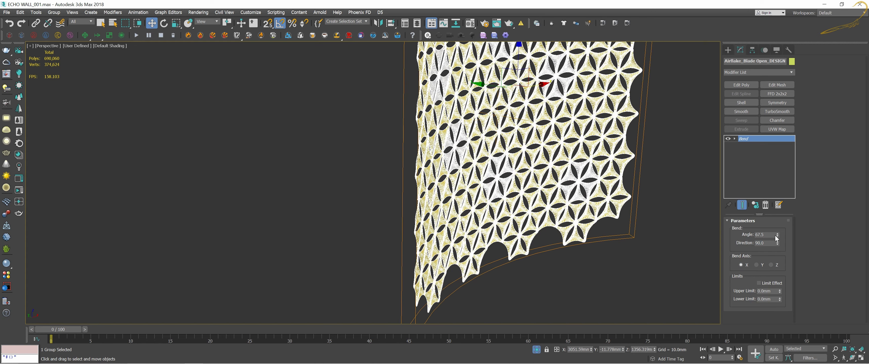
Raise the Bend angle to 119 and deselect the wall group.
left_click_drag(776, 237, 725, 214)
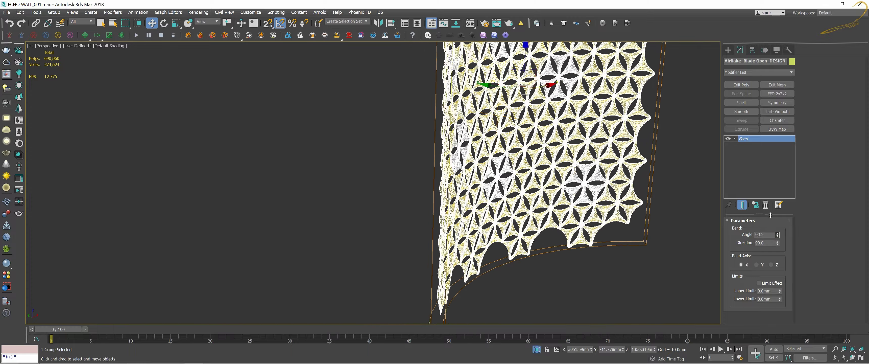
mouse_move(624, 219)
middle_mouse_down("alt")
mouse_move(569, 220)
mouse_move(573, 194)
mouse_move(655, 174)
middle_mouse_up("alt")
left_click(656, 174)
mouse_move(582, 171)
middle_mouse_down("alt")
mouse_move(534, 189)
mouse_move(608, 186)
mouse_move(499, 152)
middle_mouse_up("alt")
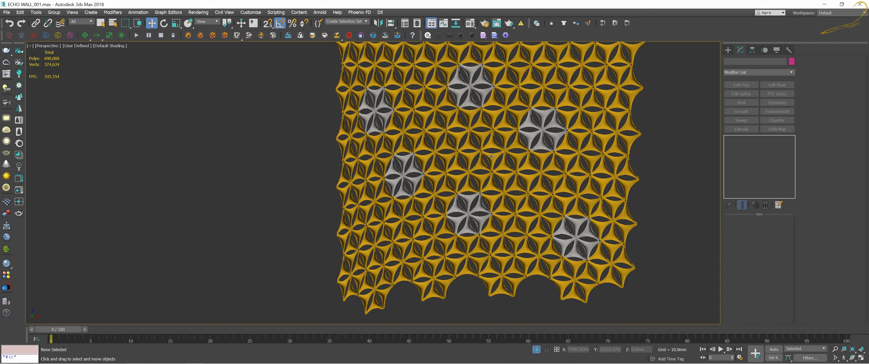
left_click(491, 156)
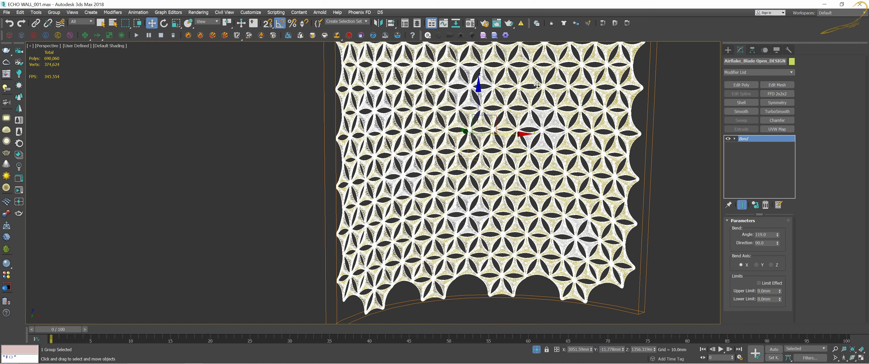
mouse_move(531, 111)
middle_mouse_down("alt")
mouse_move(522, 132)
mouse_move(518, 124)
middle_mouse_up("alt")
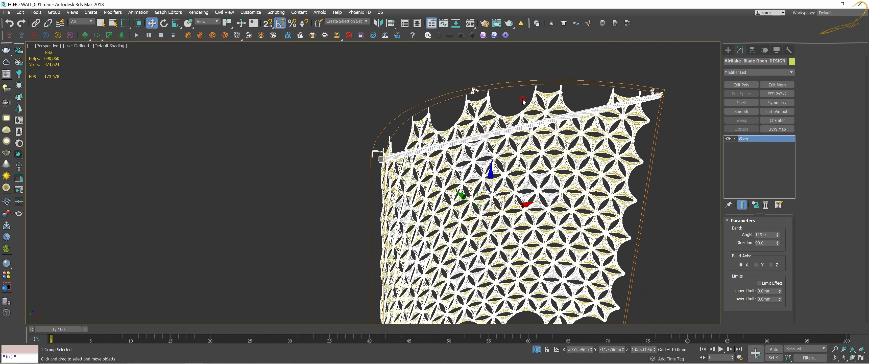
key("ctrl+d")
scroll(497, 134, "up", 2)
scroll(497, 134, "down", 2)
scroll(497, 133, "up", 4)
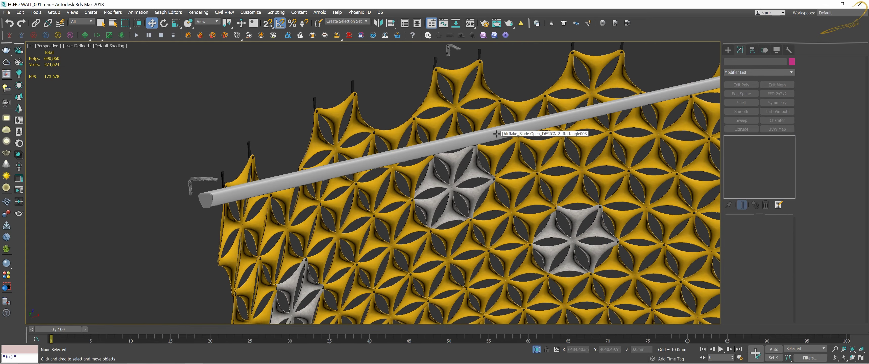
left_click(497, 133)
scroll(497, 134, "down", 2)
middle_click_drag(506, 152, 500, 152, "alt")
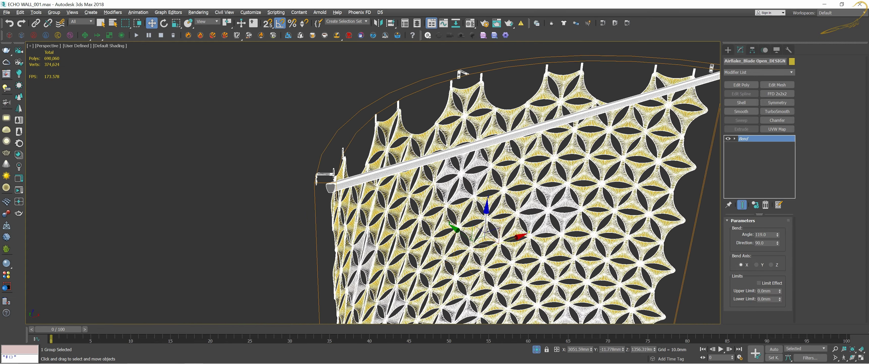
scroll(358, 156, "up", 3)
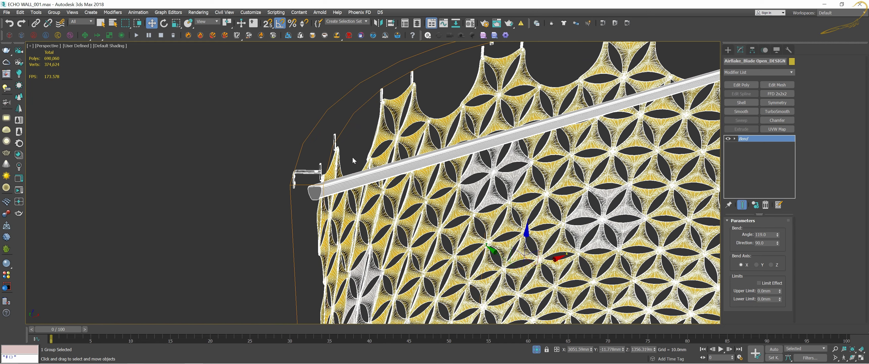
left_click(352, 156)
mouse_move(377, 173)
middle_mouse_down()
mouse_move(652, 113)
mouse_move(624, 128)
middle_mouse_up()
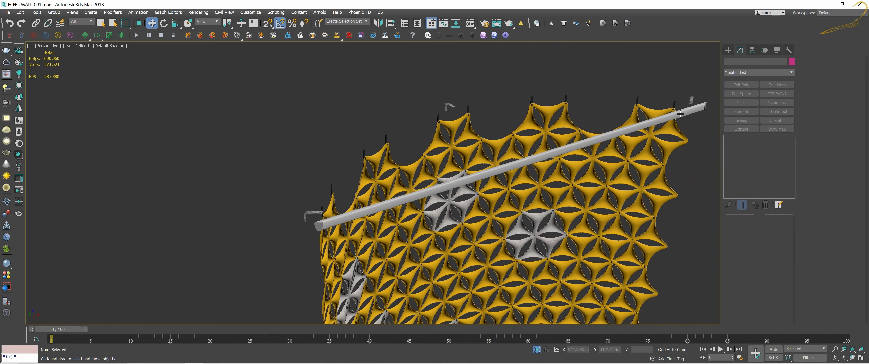
left_click(332, 212)
scroll(523, 118, "up", 5)
scroll(523, 118, "up", 3)
scroll(521, 119, "down", 10)
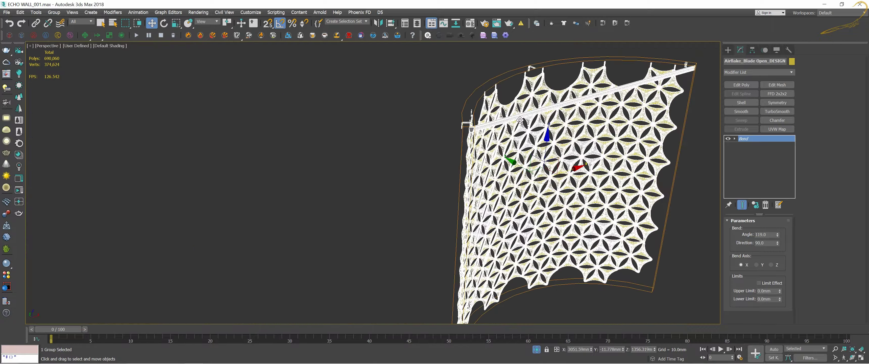
scroll(520, 119, "up", 4)
middle_click_drag(520, 119, 523, 131)
scroll(524, 136, "down", 2)
scroll(509, 105, "up", 2)
scroll(508, 104, "up", 5)
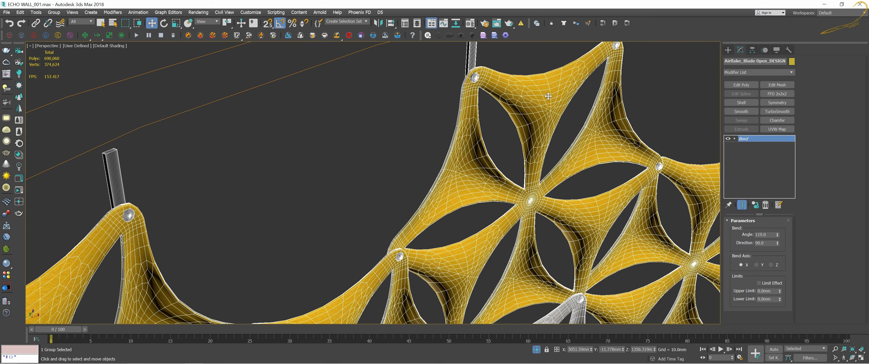
scroll(545, 115, "down", 4)
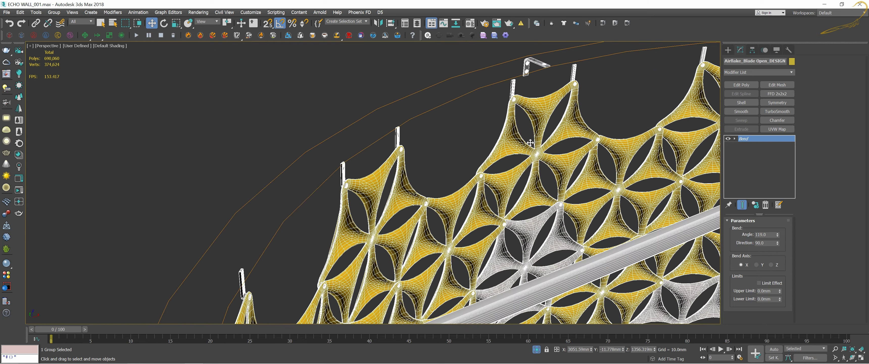
scroll(474, 136, "up", 3)
scroll(476, 142, "up", 2)
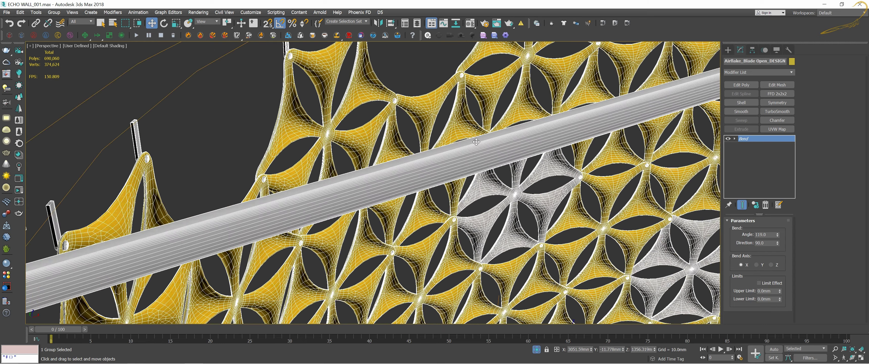
scroll(476, 142, "up", 2)
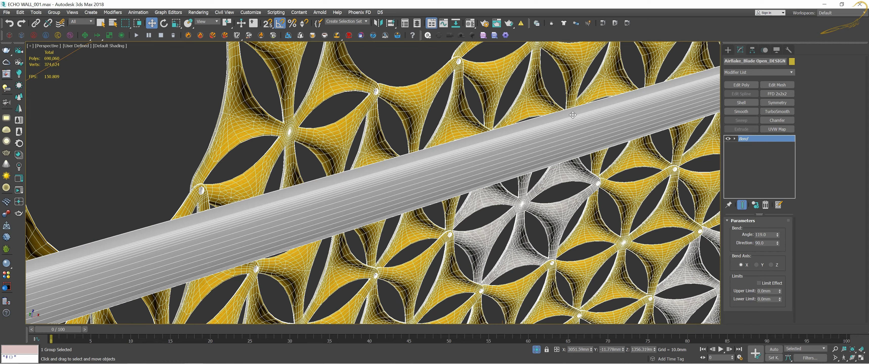
scroll(573, 115, "down", 3)
middle_click_drag(572, 115, 642, 124, "alt")
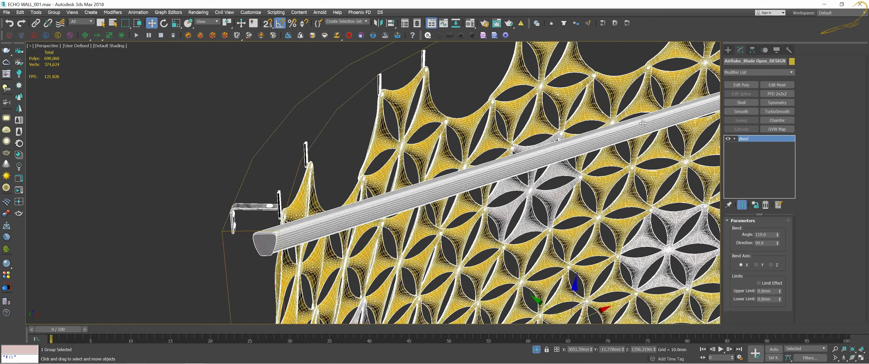
scroll(643, 123, "down", 3)
scroll(620, 131, "up", 2)
scroll(598, 125, "up", 1)
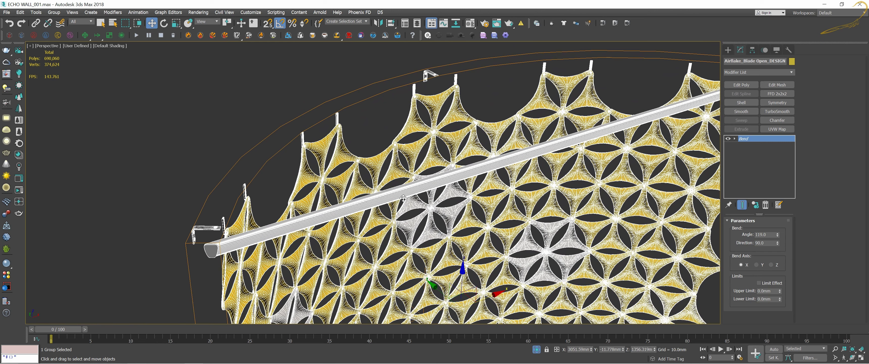
middle_click_drag(469, 174, 493, 170)
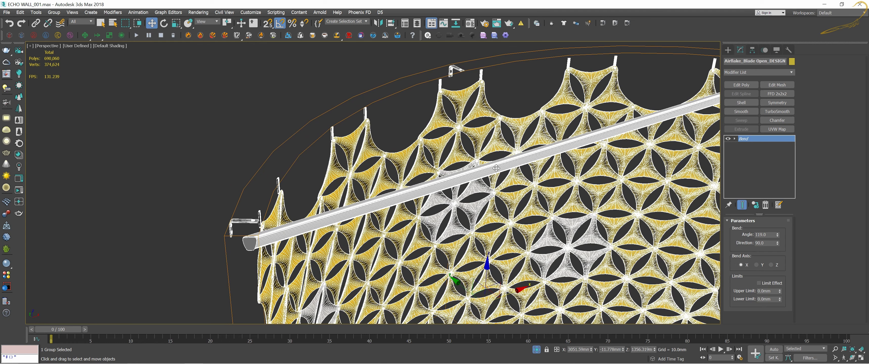
left_click(501, 166)
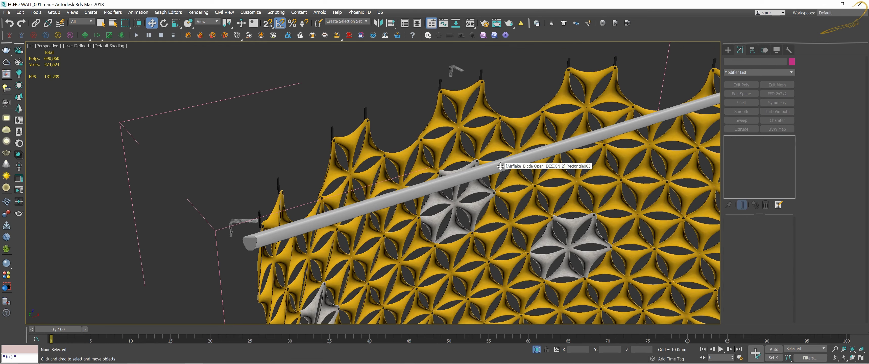
scroll(499, 164, "up", 2)
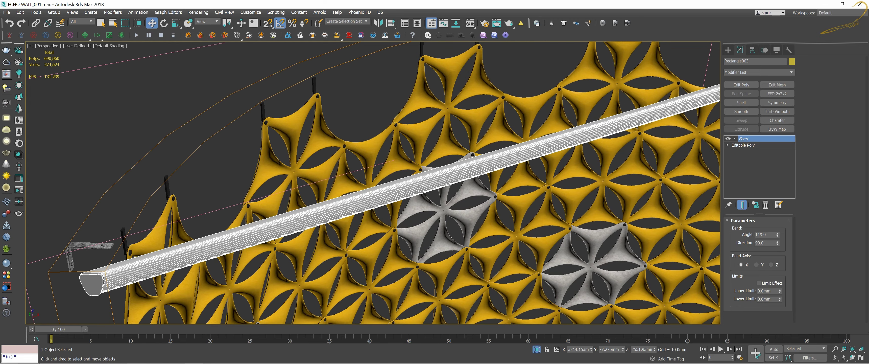
middle_click_drag(564, 117, 540, 69, "alt")
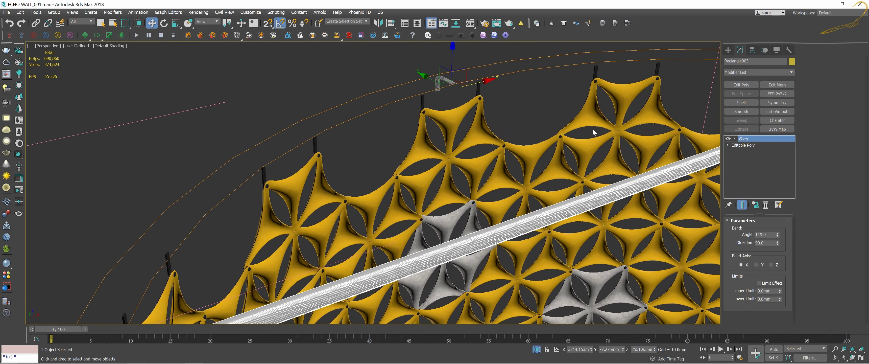
scroll(569, 140, "down", 4)
scroll(531, 148, "up", 4)
left_click(531, 147)
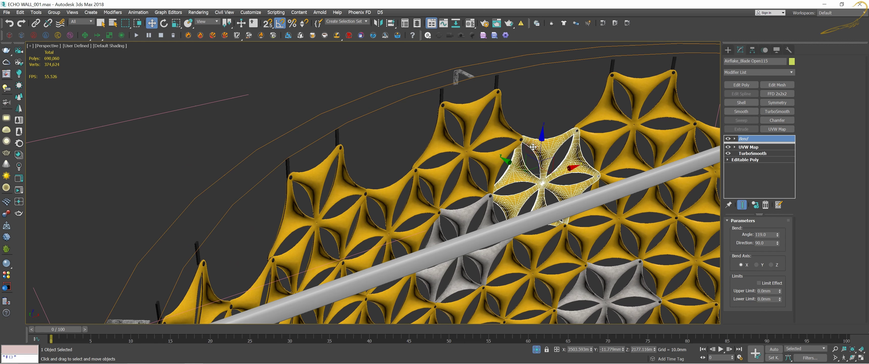
middle_click_drag(488, 160, 509, 190, "alt")
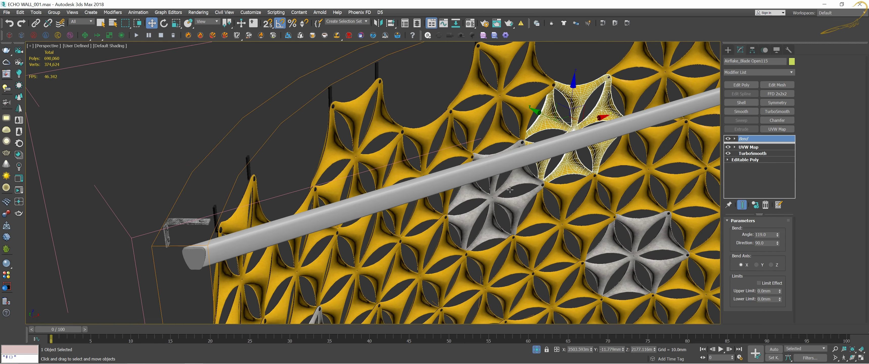
left_click(502, 190)
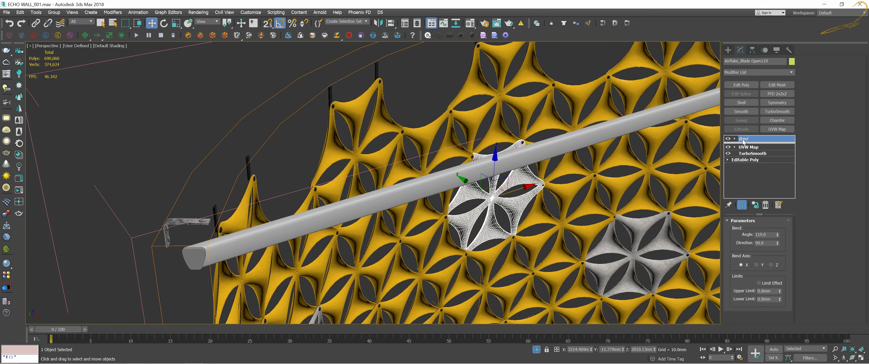
middle_click_drag(570, 188, 569, 177, "alt")
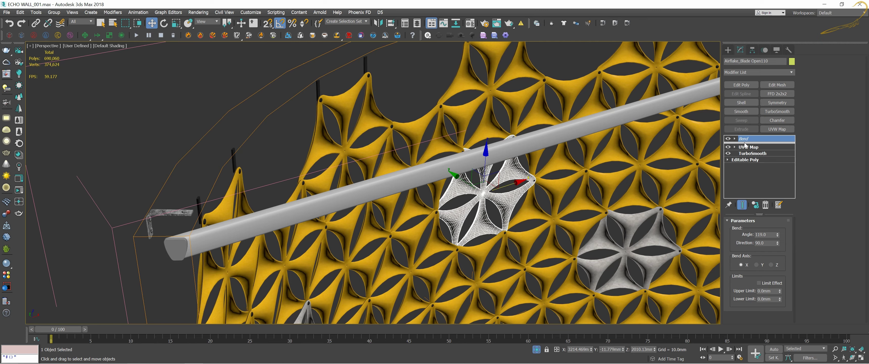
middle_click_drag(533, 138, 543, 149)
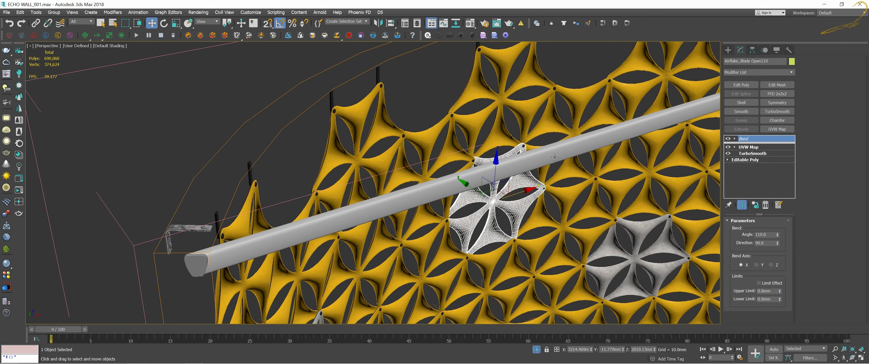
left_click(563, 194)
middle_click_drag(562, 194, 553, 171)
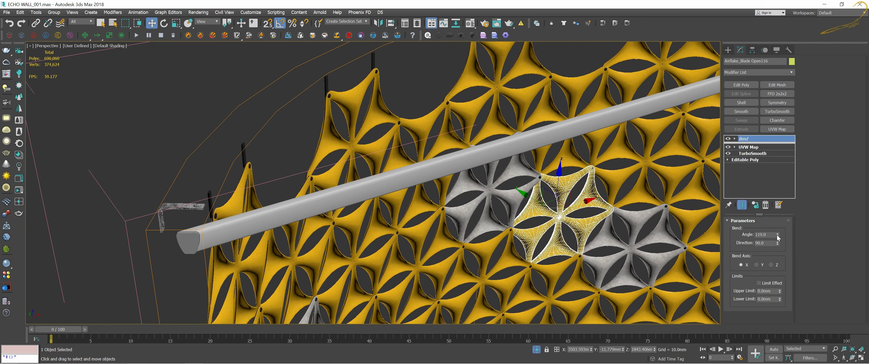
left_click_drag(777, 236, 771, 224)
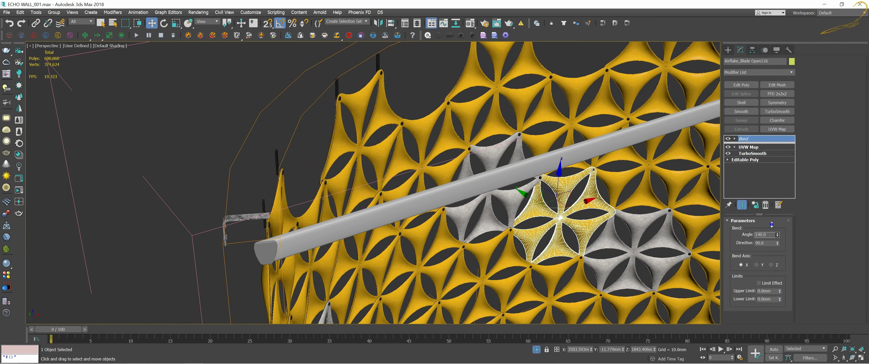
right_click(771, 224)
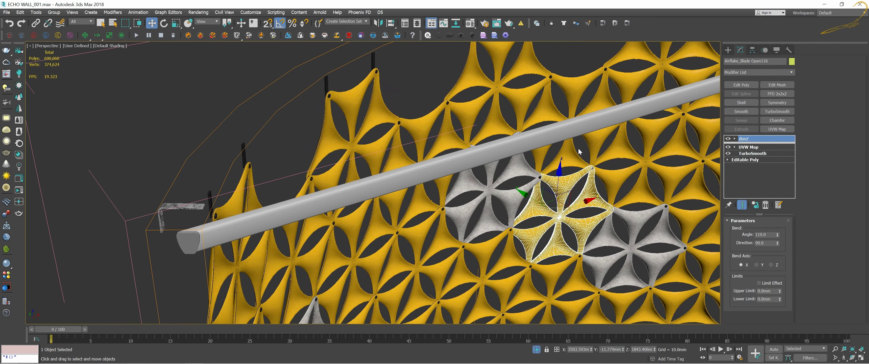
scroll(552, 139, "down", 2)
left_click(553, 132)
middle_click_drag(553, 133, 503, 109, "alt")
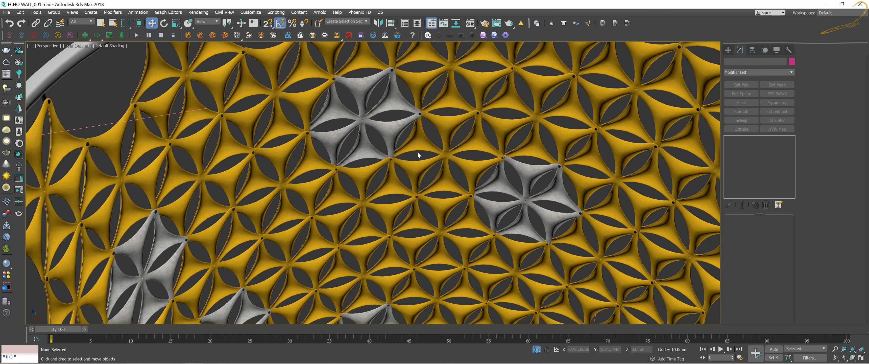
Pick a single blade panel and slide it out, then cancel the move.
scroll(418, 145, "down", 10)
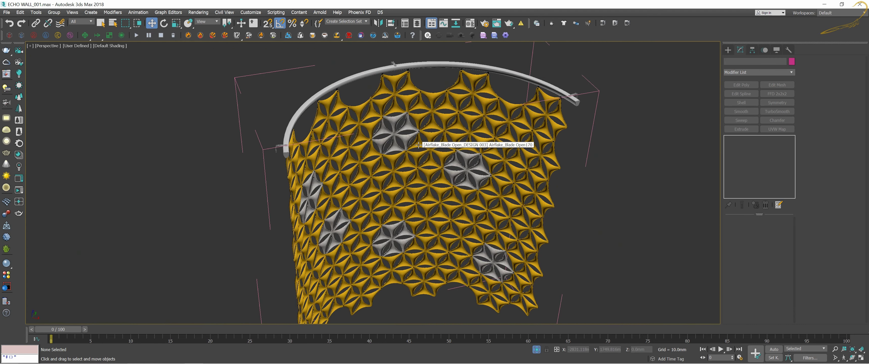
scroll(409, 167, "up", 12)
scroll(413, 153, "down", 5)
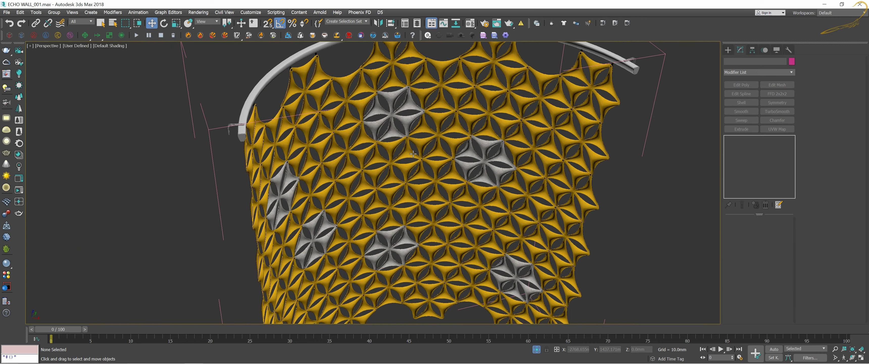
left_click(582, 117)
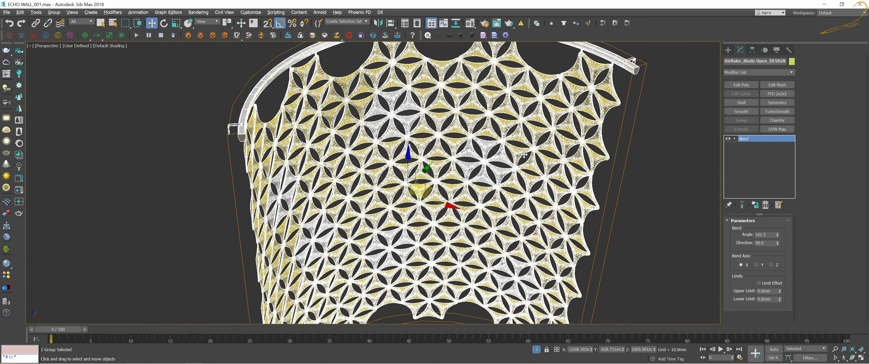
left_click(487, 152)
left_click(482, 146)
scroll(481, 146, "up", 3)
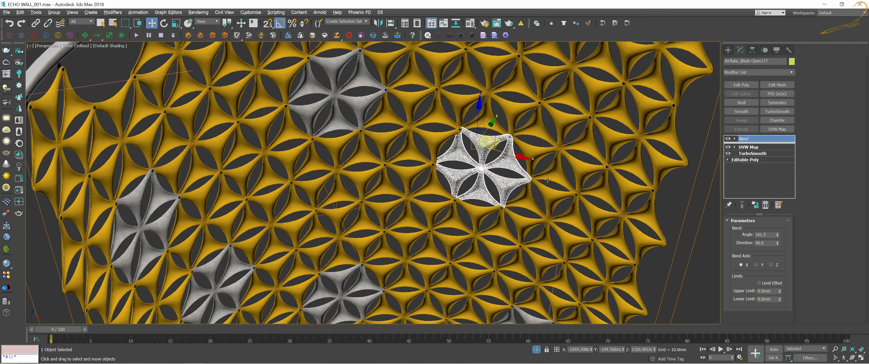
middle_click_drag(548, 179, 527, 166, "alt")
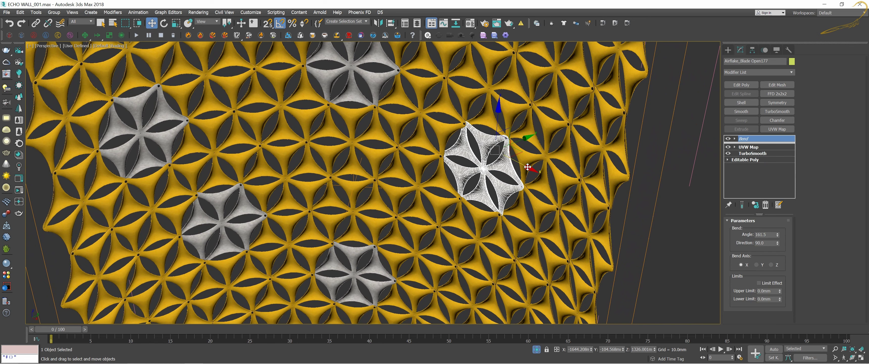
left_click_drag(527, 167, 555, 181)
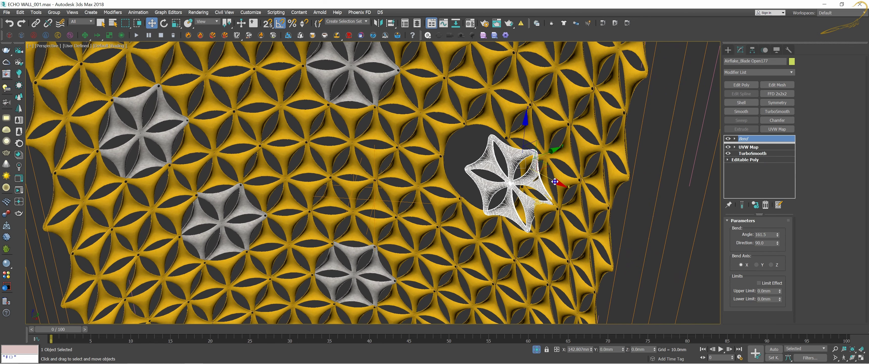
right_click(555, 182)
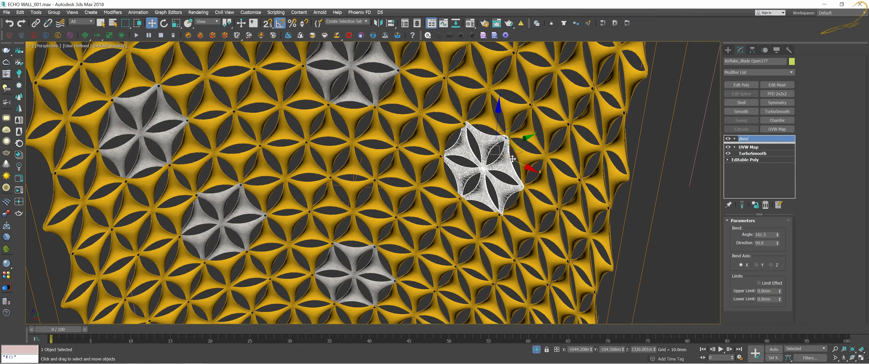
Pull a blade panel out of the wall leaving a hole, then undo twice.
scroll(513, 158, "down", 2)
scroll(499, 167, "down", 2)
scroll(486, 176, "down", 3)
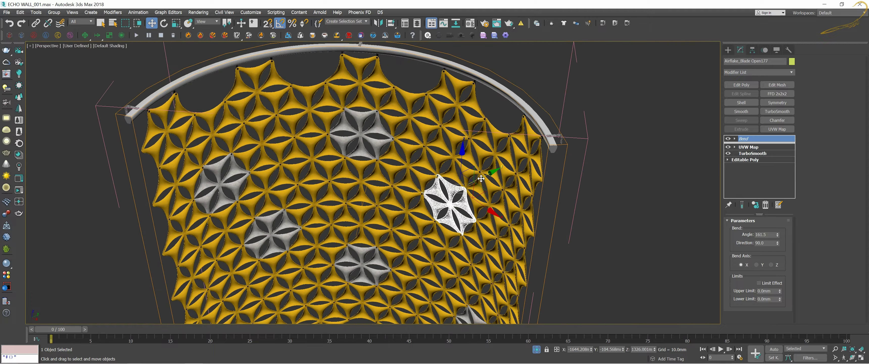
left_click_drag(486, 193, 516, 184)
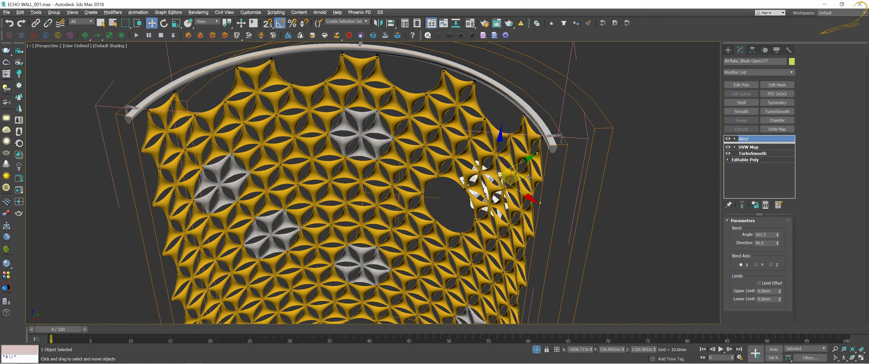
mouse_move(516, 184)
middle_mouse_down("alt")
mouse_move(518, 176)
mouse_move(503, 176)
mouse_move(497, 195)
middle_mouse_up("alt")
scroll(483, 201, "up", 2)
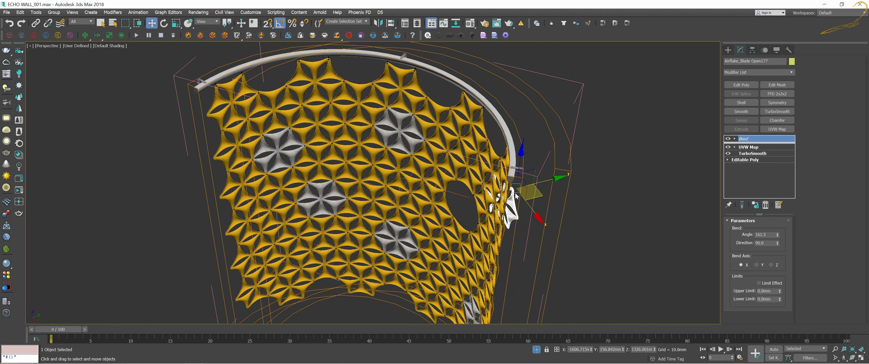
scroll(547, 157, "up", 1)
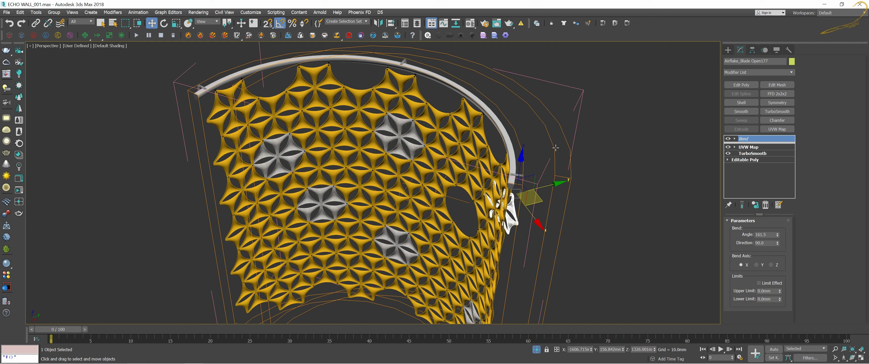
key("ctrl+z")
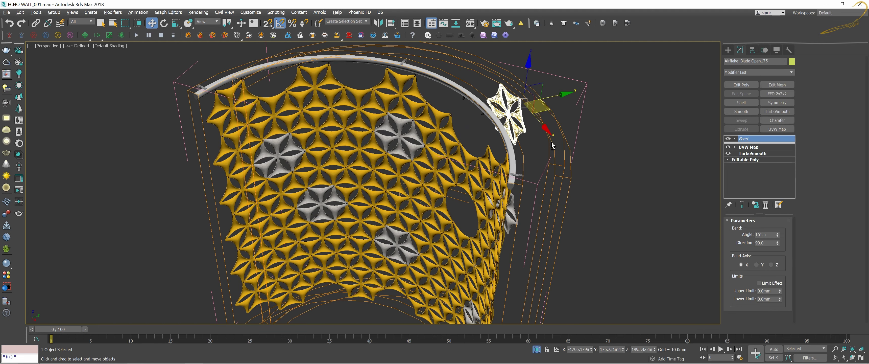
key("ctrl+z")
key("ctrl+z")
key("ctrl+z")
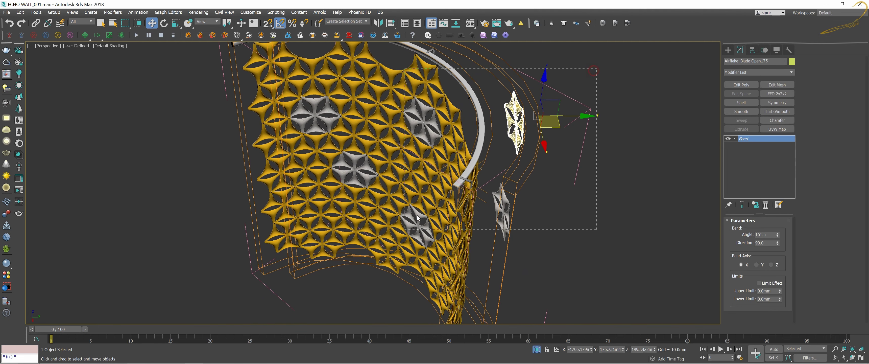
Reselect the wall group and pick the loose blade beside the top arc.
left_click(614, 99)
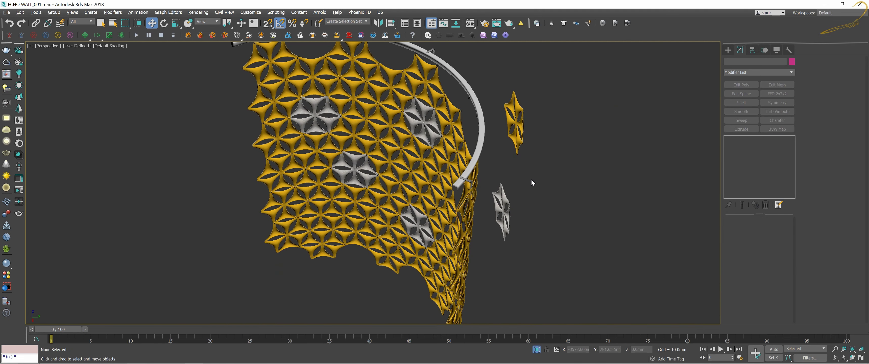
middle_click_drag(531, 182, 482, 133, "alt")
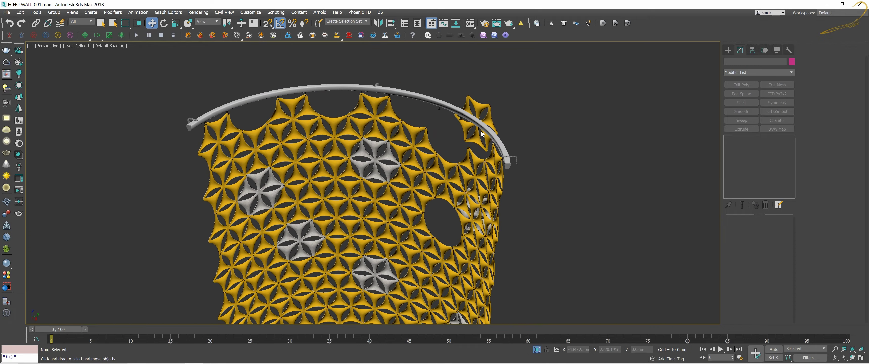
left_click(479, 124)
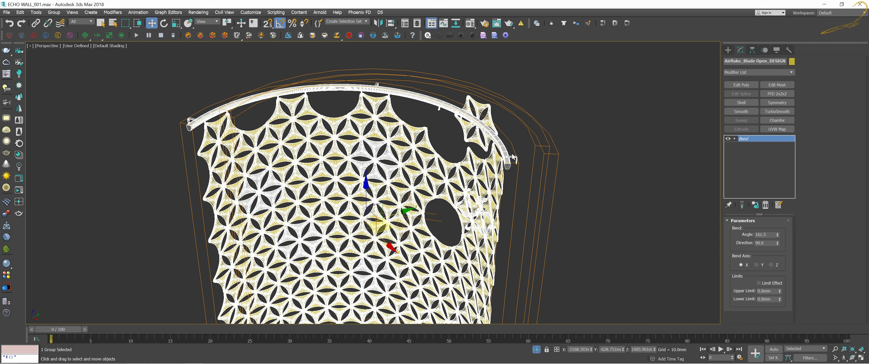
middle_click_drag(505, 147, 495, 156, "alt")
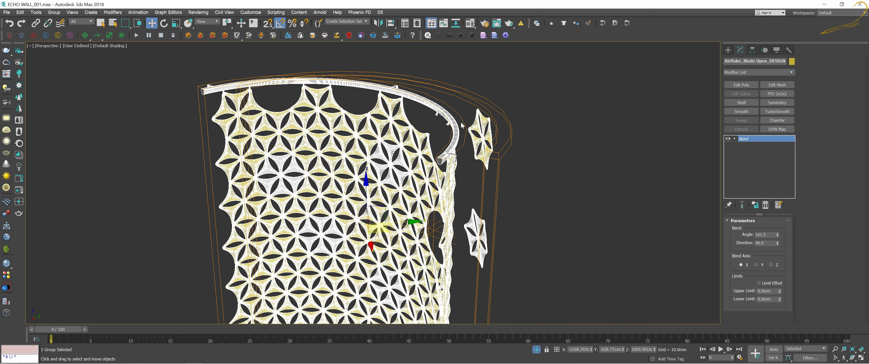
left_click(463, 115)
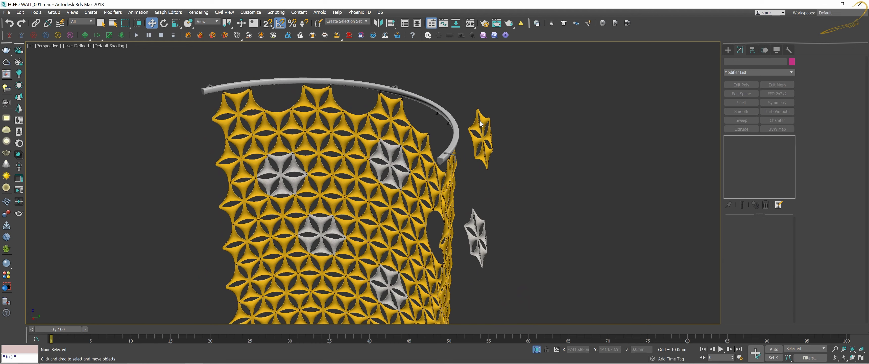
left_click(480, 121)
middle_click_drag(476, 141, 480, 154, "alt")
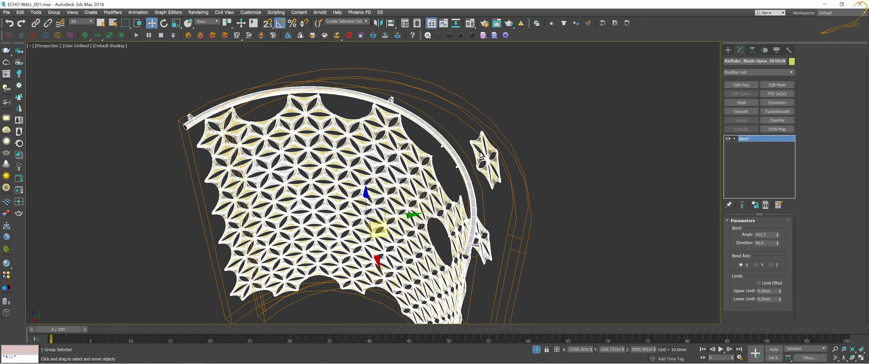
left_click(479, 155)
left_click(489, 149)
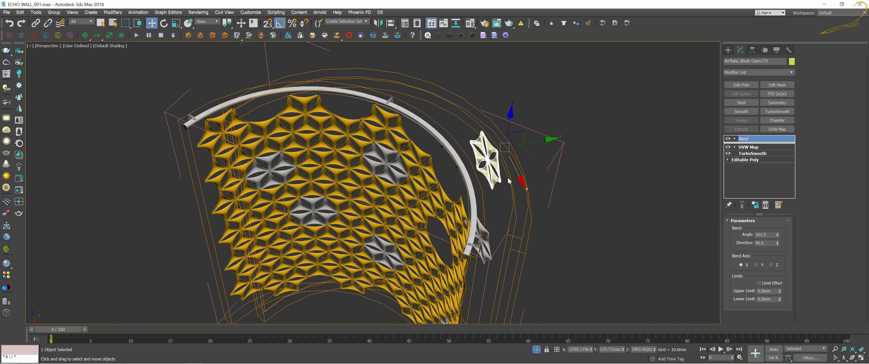
Try shifting the loose blade down-left, undo it, and clear the selection.
middle_click_drag(497, 177, 502, 169)
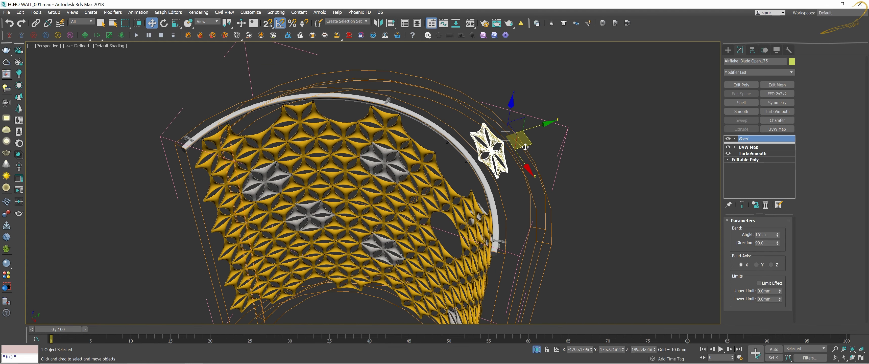
scroll(455, 186, "up", 3)
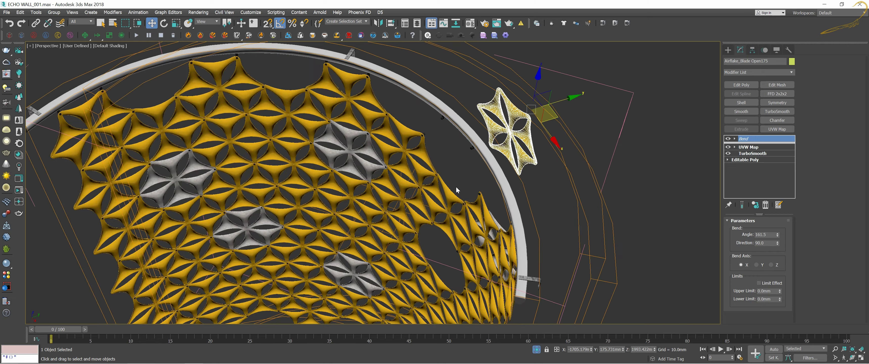
middle_click_drag(455, 185, 483, 181)
scroll(484, 181, "down", 3)
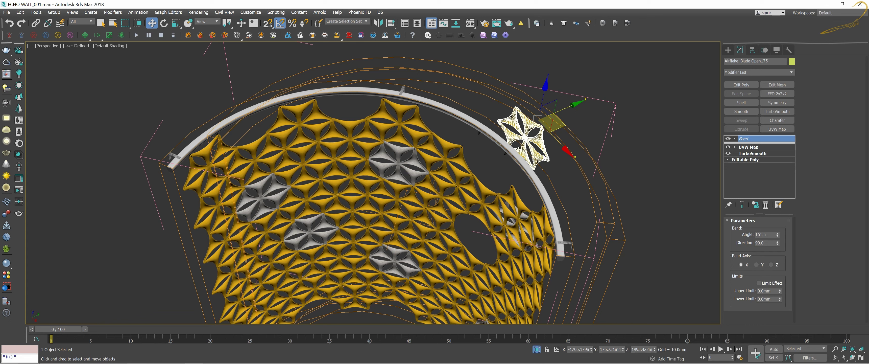
left_click_drag(544, 158, 520, 206)
key("ctrl+z")
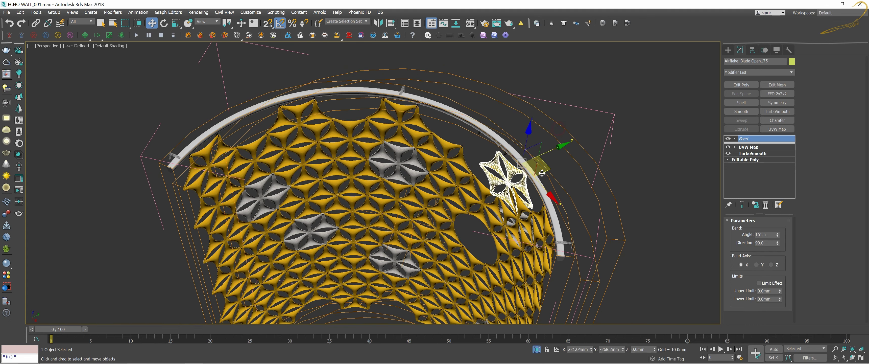
middle_click_drag(518, 185, 482, 134)
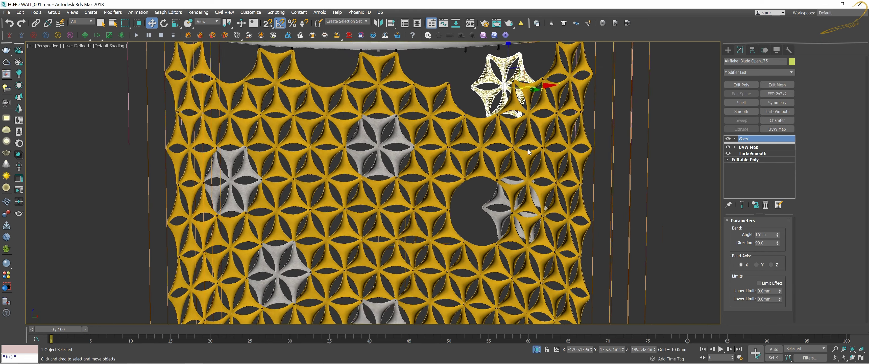
mouse_move(534, 169)
middle_mouse_down("alt")
mouse_move(491, 192)
mouse_move(479, 174)
mouse_move(485, 194)
middle_mouse_up("alt")
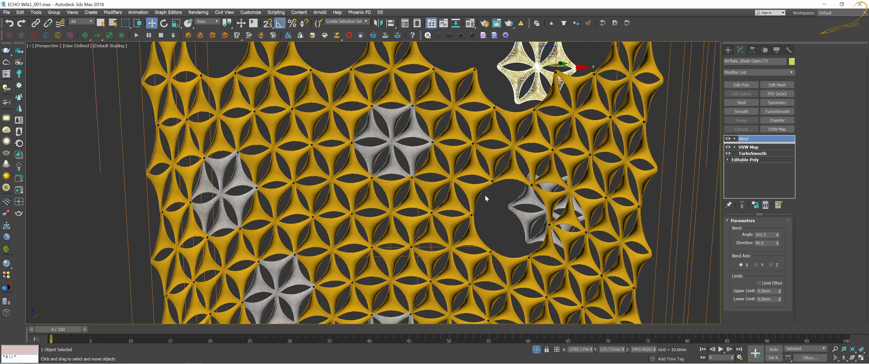
left_click(502, 199)
Turn on viewport statistics and select the pipe rail along the top.
key("7")
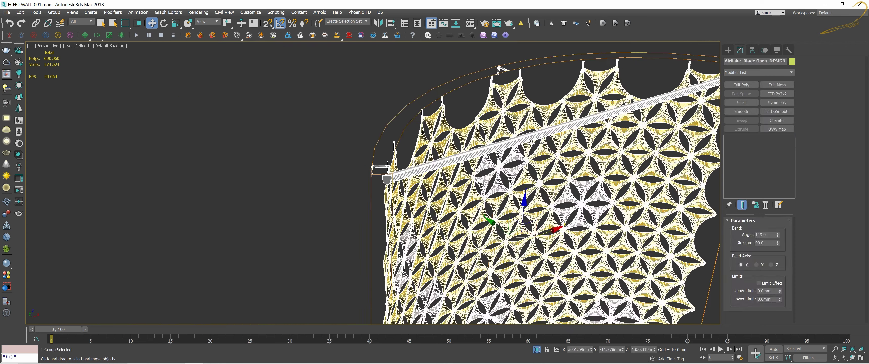
middle_click_drag(510, 226, 548, 171, "alt")
scroll(548, 171, "up", 2)
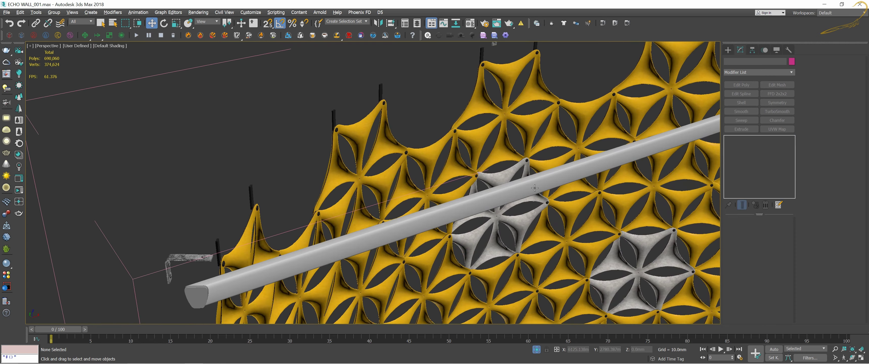
left_click(535, 188)
scroll(526, 199, "up", 2)
scroll(526, 199, "up", 3)
scroll(526, 199, "down", 3)
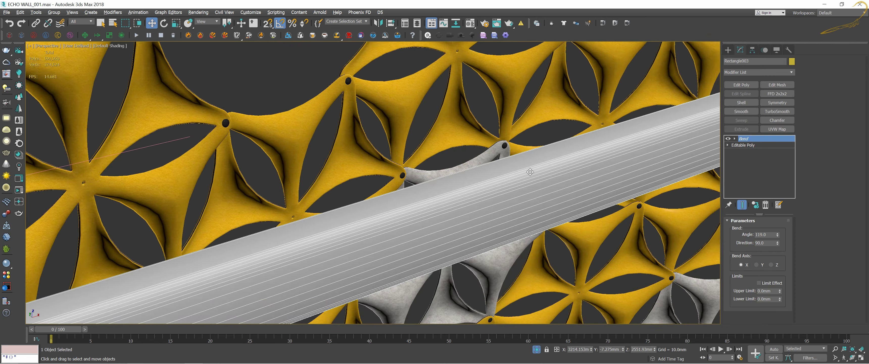
scroll(526, 163, "down", 3)
scroll(531, 174, "down", 3)
middle_click_drag(545, 159, 591, 81)
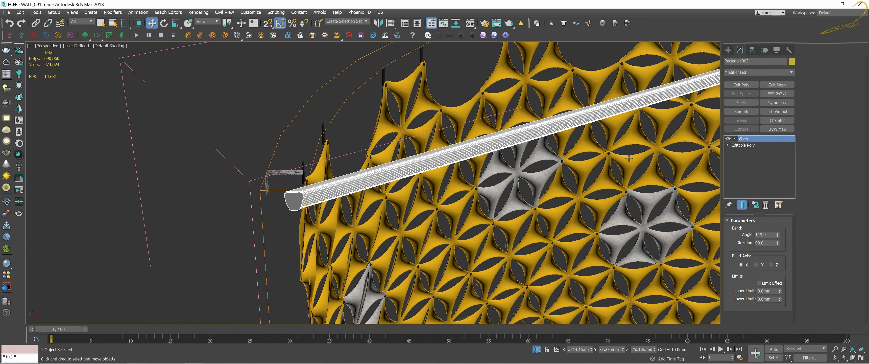
middle_click_drag(628, 157, 582, 176, "alt")
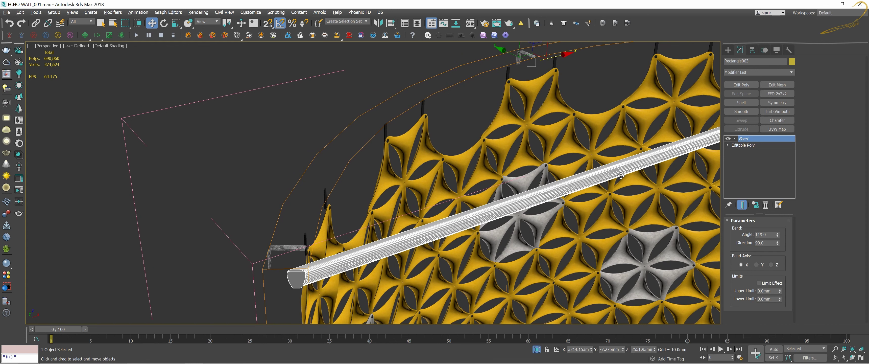
scroll(618, 175, "up", 3)
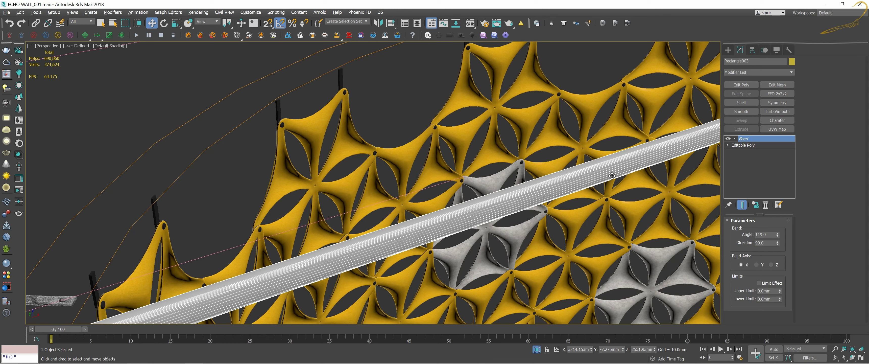
Select the rail's Editable Poly base and add an Edit Poly modifier above it.
left_click(737, 144)
scroll(531, 154, "down", 2)
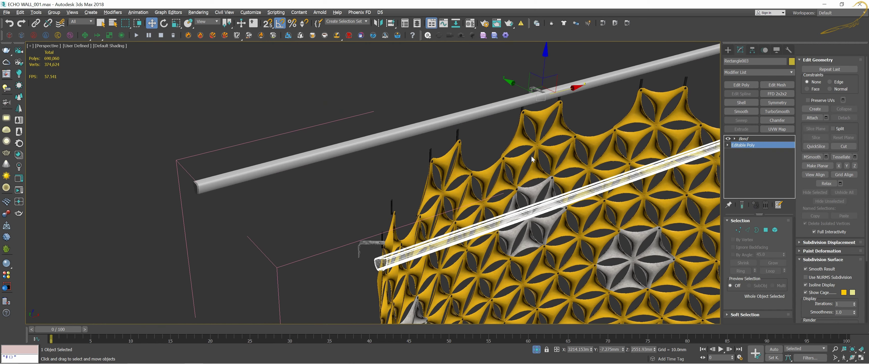
scroll(531, 154, "up", 2)
scroll(524, 97, "up", 1)
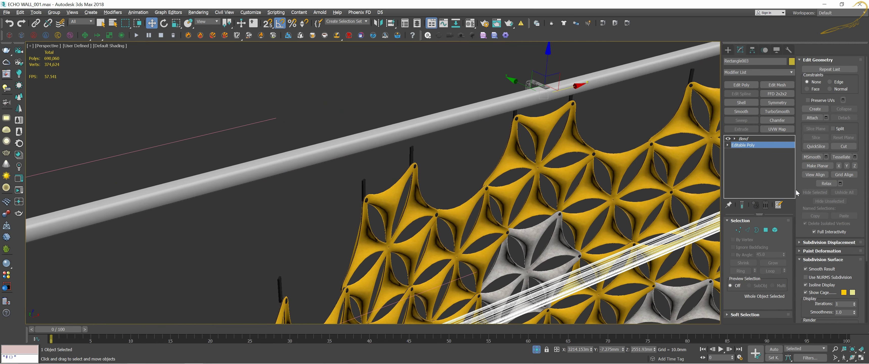
left_click(738, 88)
scroll(533, 158, "down", 2)
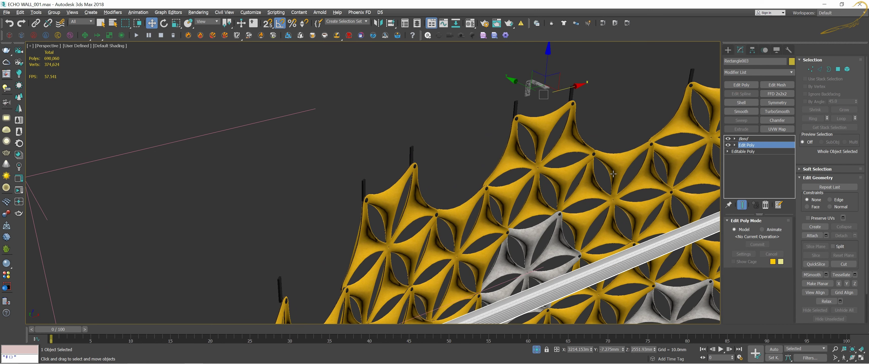
Expand Edit Poly, turn off Show End Result, and switch to Edge level.
middle_click_drag(533, 135, 539, 166)
scroll(533, 162, "down", 2)
scroll(533, 162, "up", 4)
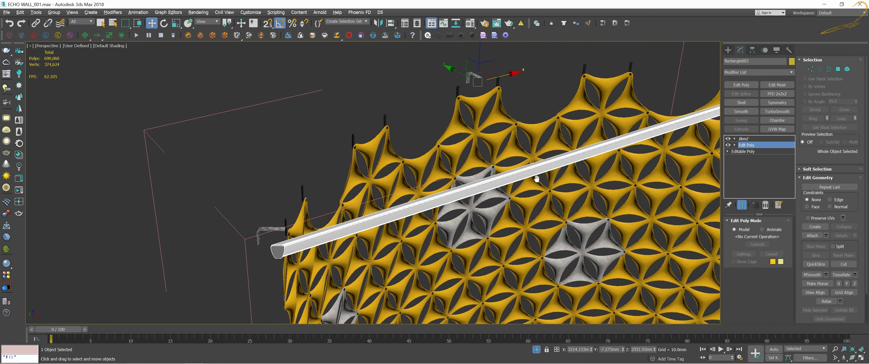
left_click(735, 145)
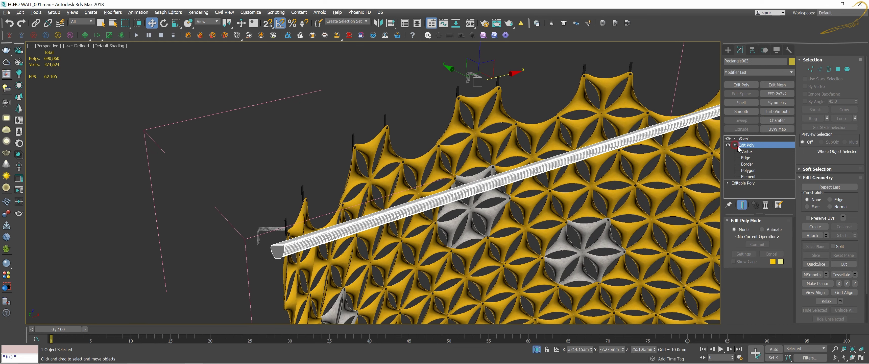
left_click(742, 204)
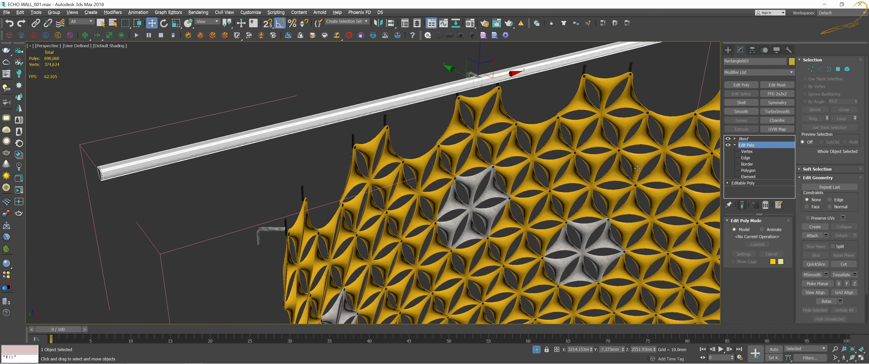
middle_click_drag(514, 111, 514, 120)
left_click(745, 157)
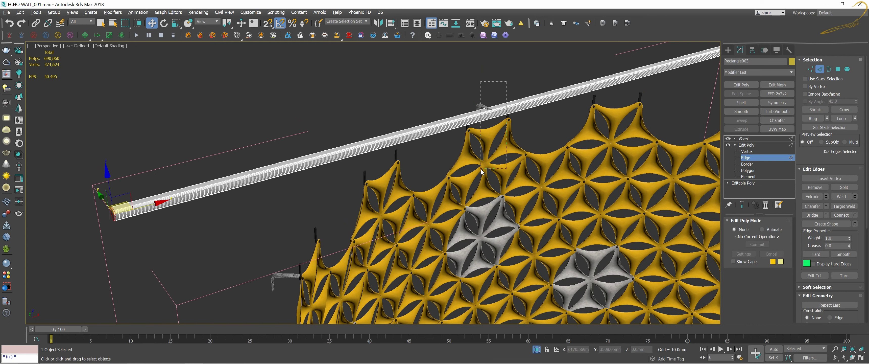
Select the long edges running along the rail and apply Connect.
left_click_drag(484, 170, 452, 99)
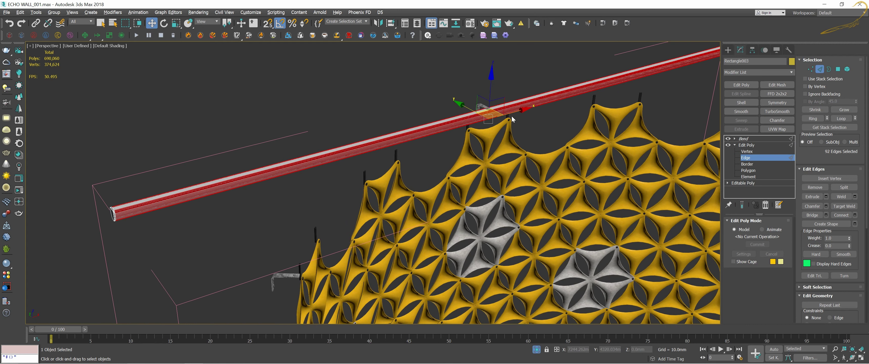
middle_click_drag(512, 118, 513, 156)
left_click_drag(540, 92, 503, 204)
right_click(562, 153)
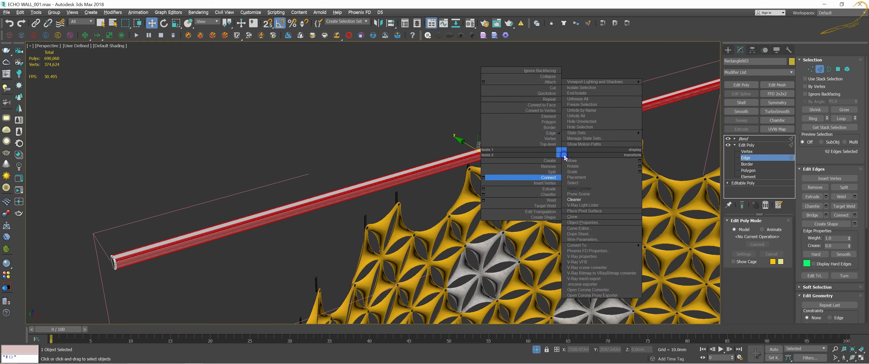
left_click(486, 178)
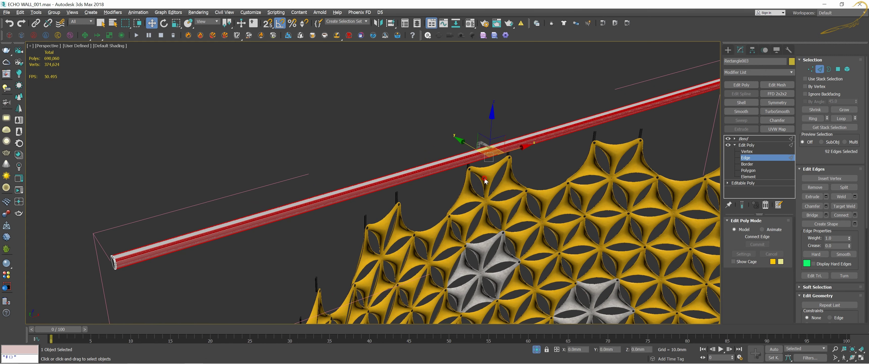
Set Connect segments to 40, commit, and exit Edge level.
scroll(492, 158, "up", 5)
scroll(512, 165, "up", 2)
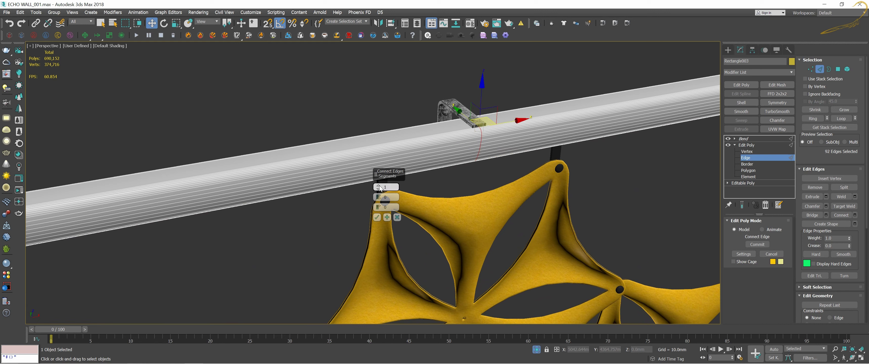
mouse_move(380, 187)
left_mouse_down()
mouse_move(412, 191)
mouse_move(379, 168)
mouse_move(379, 157)
left_mouse_up()
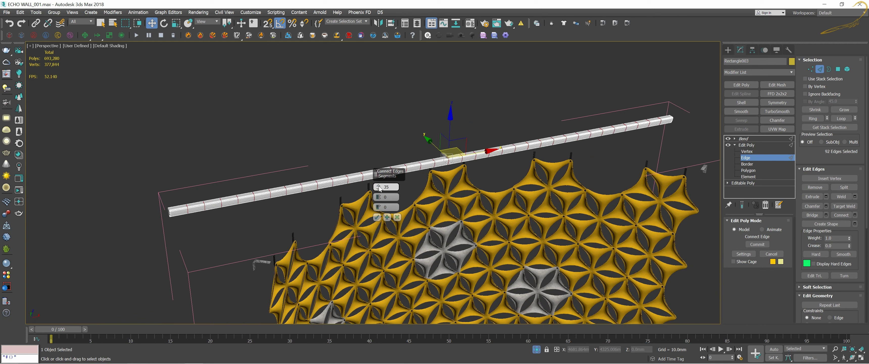
left_click_drag(379, 188, 379, 183)
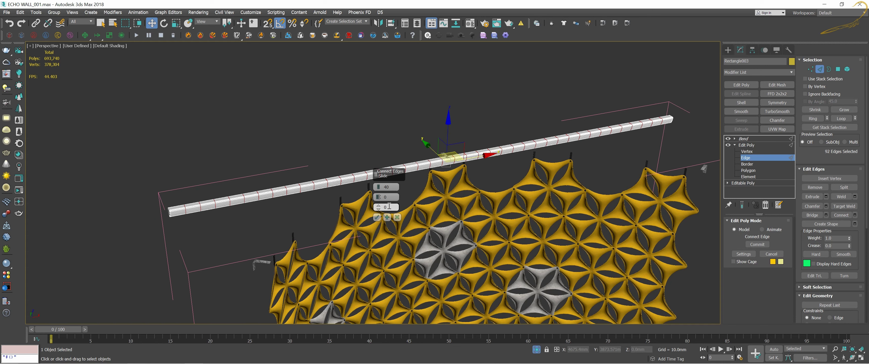
left_click(377, 217)
middle_click_drag(241, 226, 263, 197)
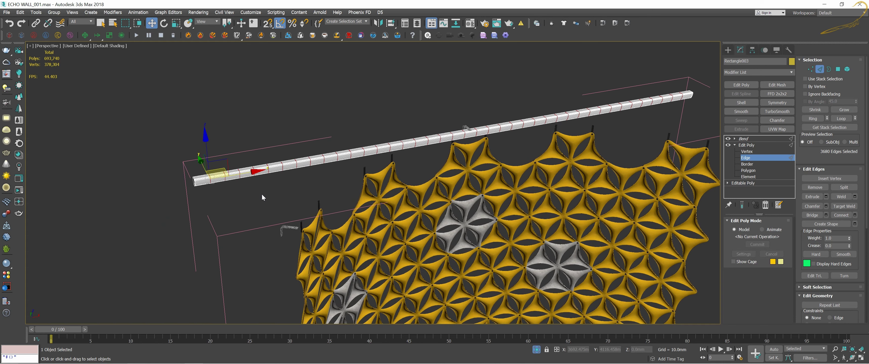
scroll(263, 198, "up", 3)
key("2")
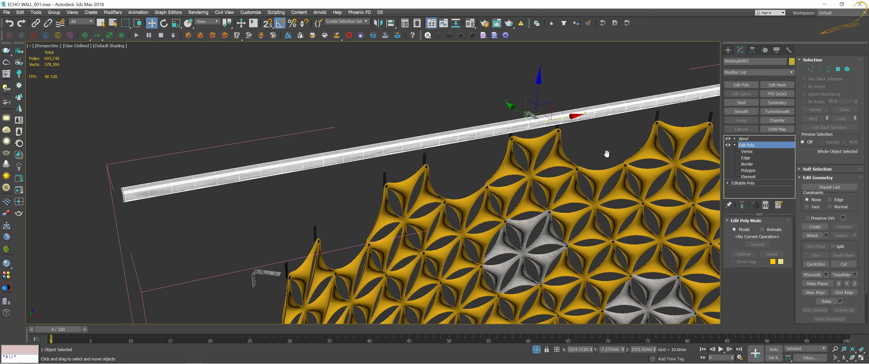
Re-enable the rail's Bend and orbit to view its smooth curve from the side.
middle_click_drag(606, 154, 576, 148)
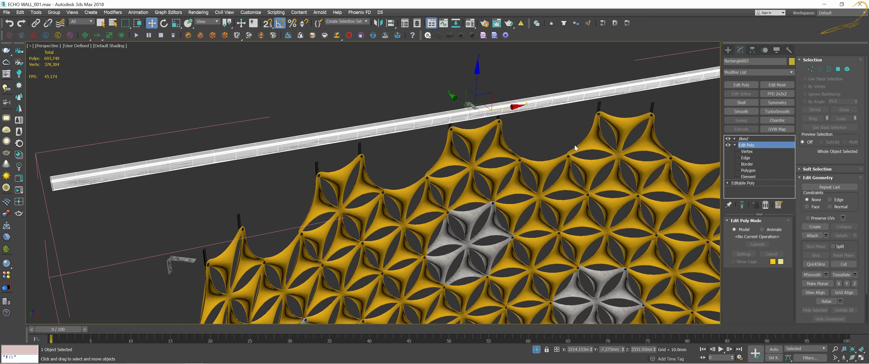
left_click(744, 139)
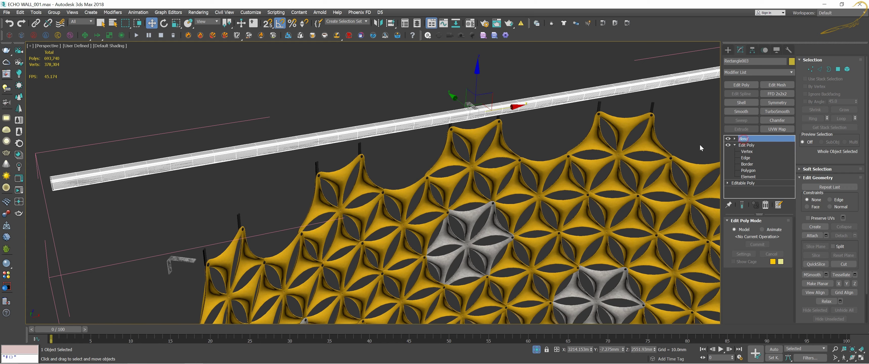
scroll(594, 140, "down", 3)
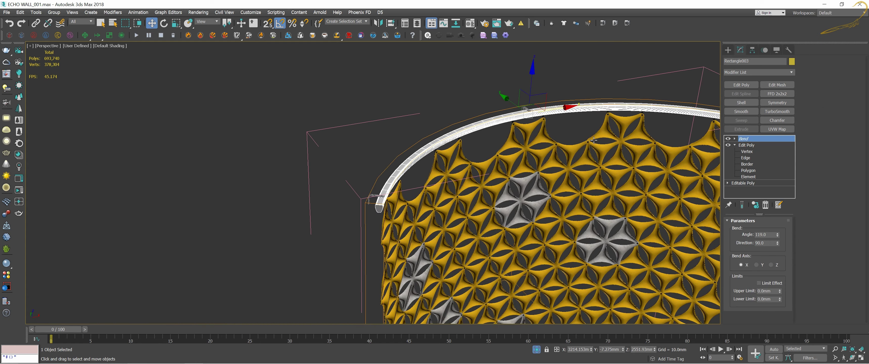
left_click(571, 134)
scroll(528, 143, "up", 4)
scroll(528, 145, "down", 3)
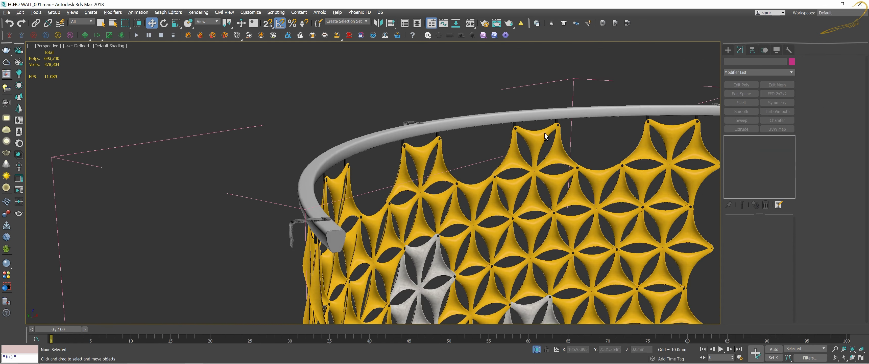
mouse_move(528, 145)
middle_mouse_down("alt")
mouse_move(548, 132)
mouse_move(420, 163)
mouse_move(487, 155)
mouse_move(598, 121)
middle_mouse_up("alt")
Select the rail and the wall mesh in turn, then frame the wall closer.
left_click(420, 163)
left_click(488, 155)
left_click(598, 121)
scroll(509, 116, "up", 3)
middle_click_drag(509, 116, 481, 153)
scroll(481, 153, "up", 2)
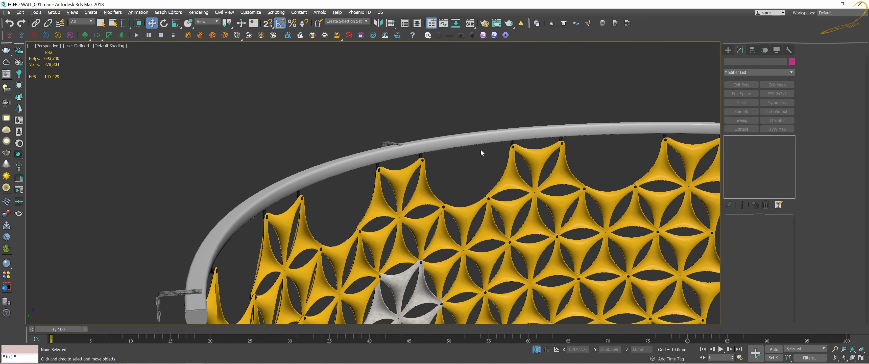
middle_click_drag(452, 179, 487, 141)
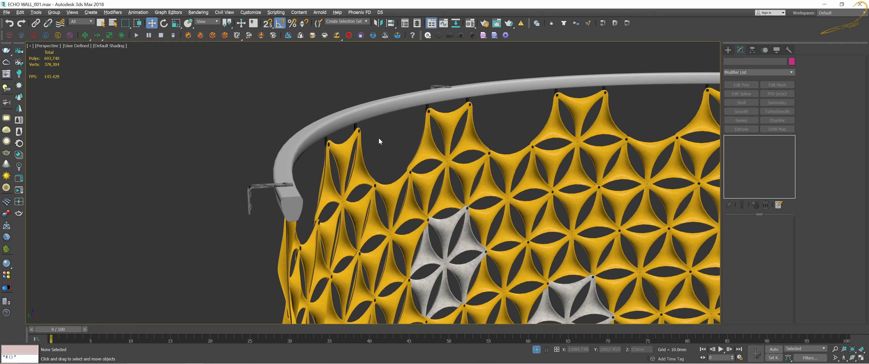
Turn Edged Faces on to inspect the wall and rail group's mesh, then off again.
key("F4")
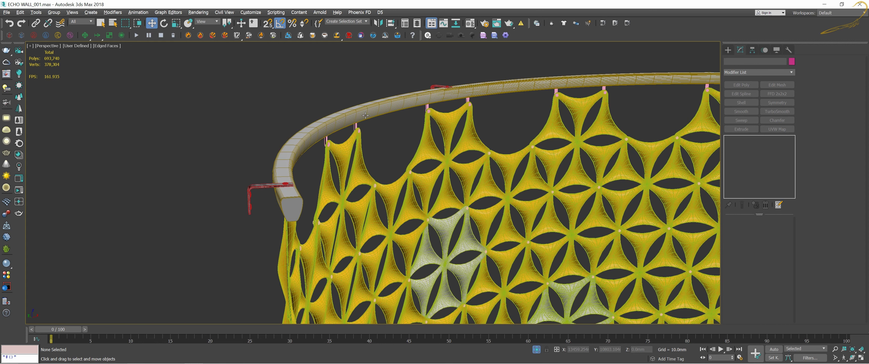
scroll(403, 102, "up", 4)
scroll(415, 100, "down", 6)
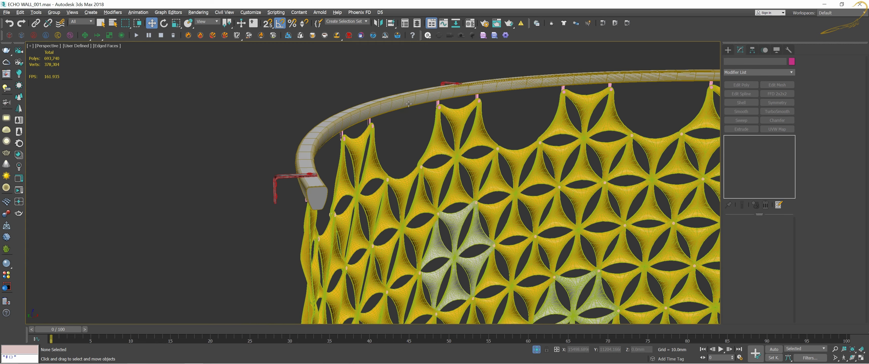
scroll(449, 95, "up", 8)
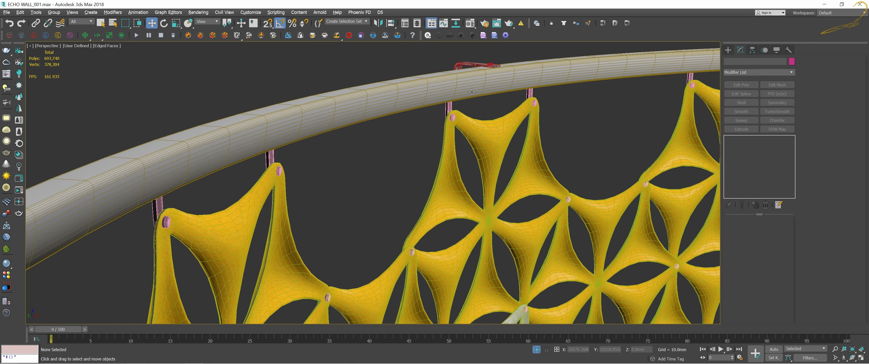
left_click(459, 84)
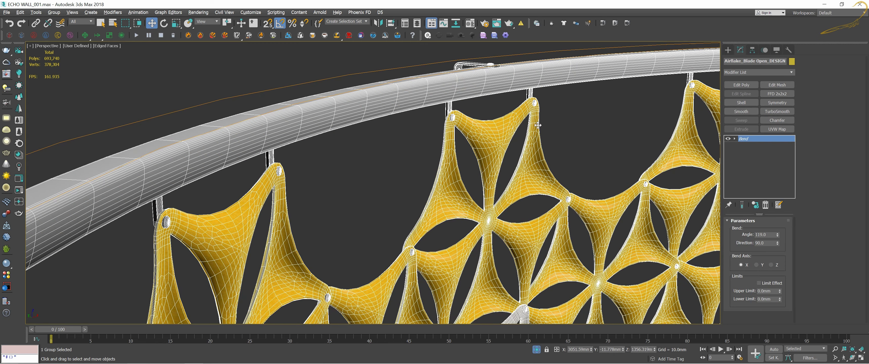
scroll(538, 126, "down", 5)
left_click(557, 134)
scroll(506, 132, "up", 2)
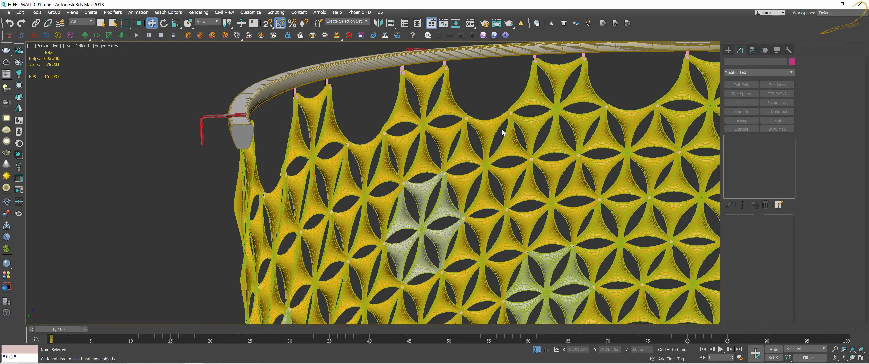
key("F4")
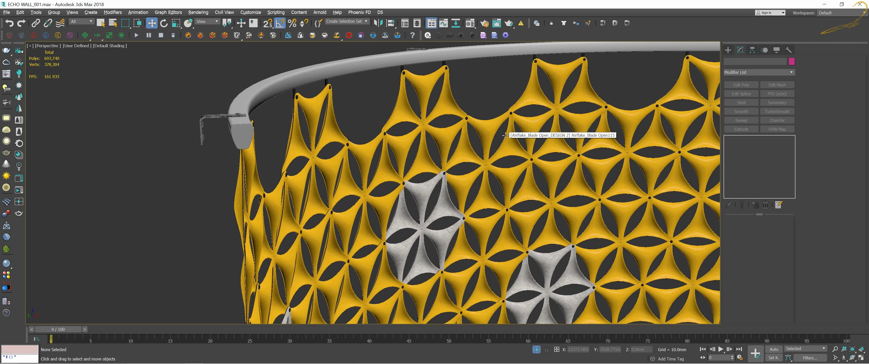
View the wall from below, then select the wall group and end Isolate mode.
scroll(513, 152, "down", 1)
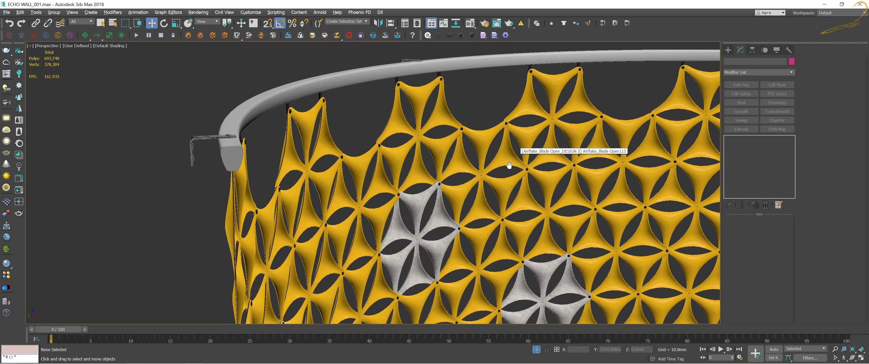
scroll(505, 155, "down", 3)
scroll(492, 157, "down", 3)
mouse_move(492, 158)
middle_mouse_down("alt")
mouse_move(491, 134)
mouse_move(471, 145)
mouse_move(499, 169)
mouse_move(477, 168)
mouse_move(484, 179)
mouse_move(451, 172)
middle_mouse_up("alt")
scroll(502, 168, "down", 2)
scroll(475, 165, "up", 3)
scroll(473, 183, "up", 2)
left_click(452, 172)
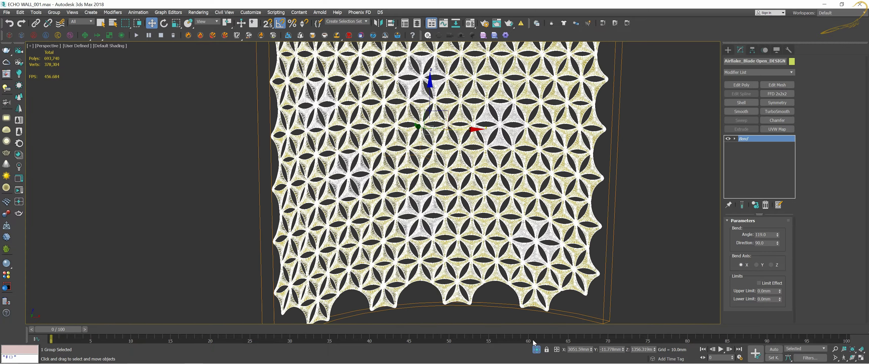
Select the Airfako panel group and slide it left along X.
left_click(536, 349)
scroll(495, 204, "down", 3)
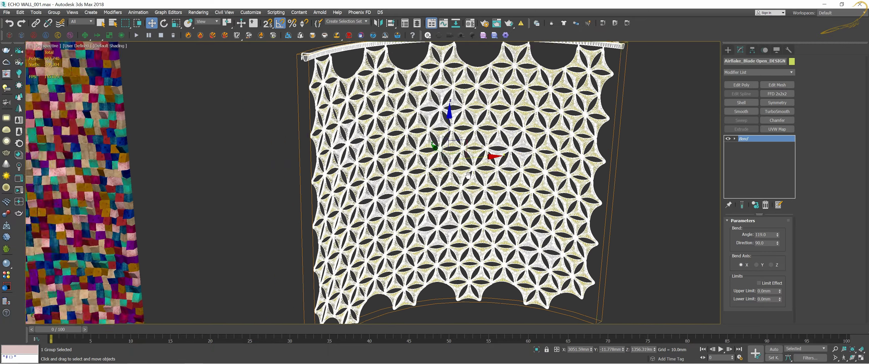
middle_click_drag(495, 204, 514, 169, "alt")
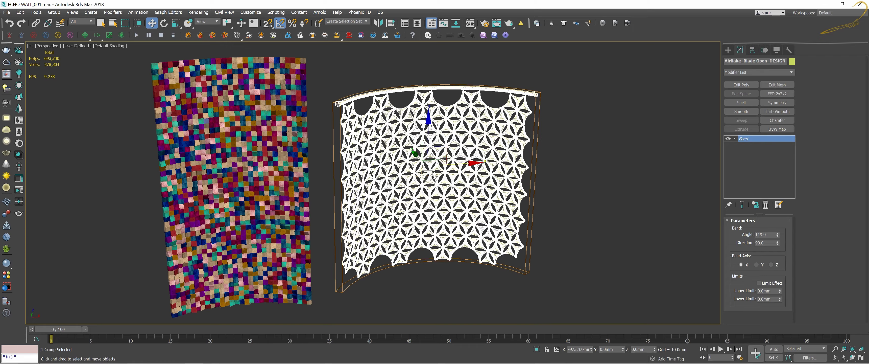
left_click_drag(540, 159, 457, 160)
Select the colourful echo panel to check its -56.5 Bend, view both walls from above, and deselect.
left_click(240, 178)
scroll(240, 178, "up", 3)
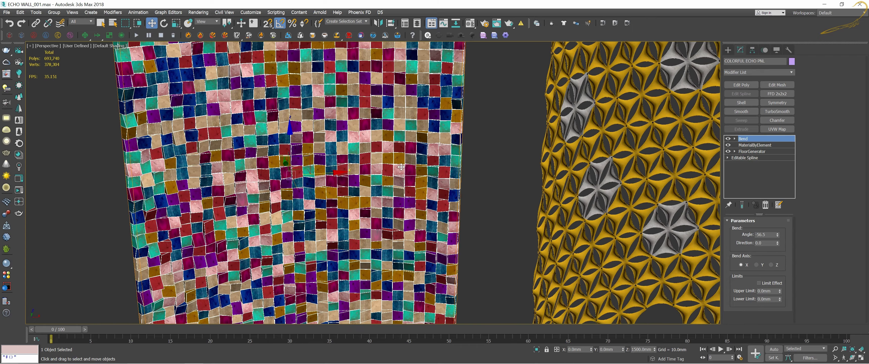
mouse_move(424, 195)
middle_mouse_down()
mouse_move(340, 200)
mouse_move(382, 159)
middle_mouse_up()
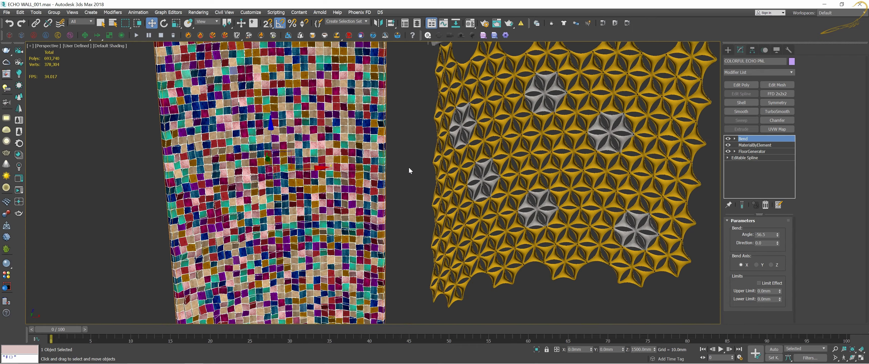
scroll(409, 166, "down", 3)
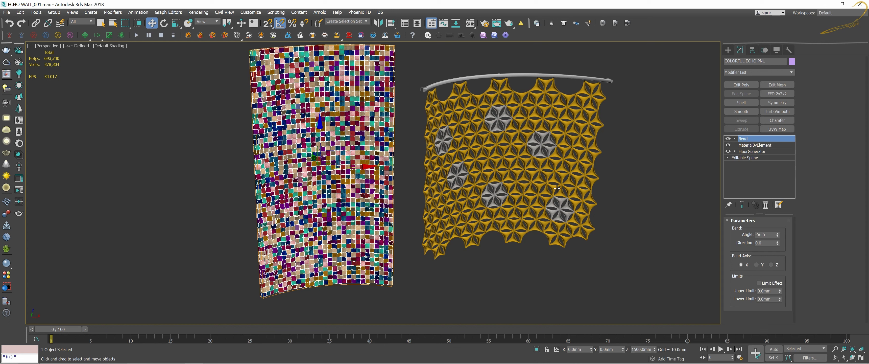
scroll(385, 209, "up", 3)
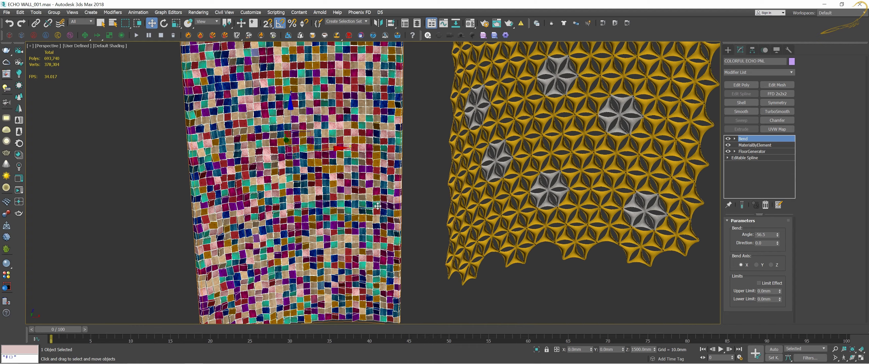
scroll(408, 191, "up", 1)
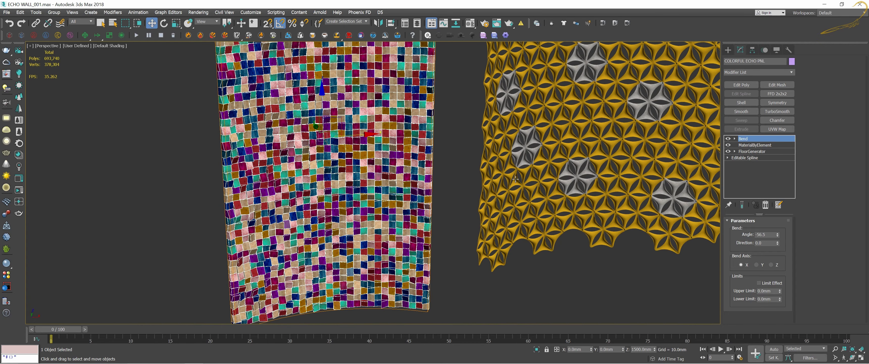
scroll(506, 145, "down", 2)
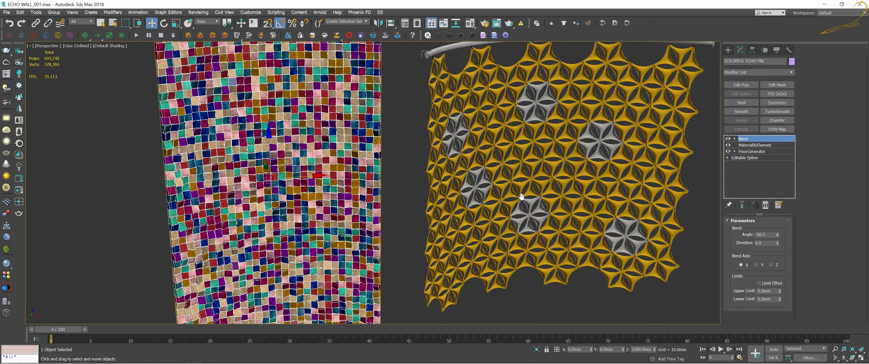
scroll(476, 136, "down", 2)
mouse_move(428, 144)
middle_mouse_down("alt")
mouse_move(426, 189)
mouse_move(452, 184)
mouse_move(436, 199)
mouse_move(440, 171)
mouse_move(493, 172)
middle_mouse_up("alt")
left_click(452, 184)
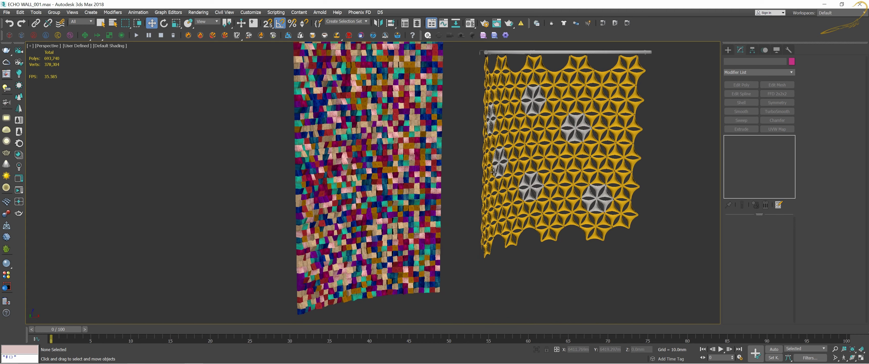
Select the Airfako panel group, frame it, and orbit to bring up its Bend settings.
left_click(515, 162)
key("z")
key("e")
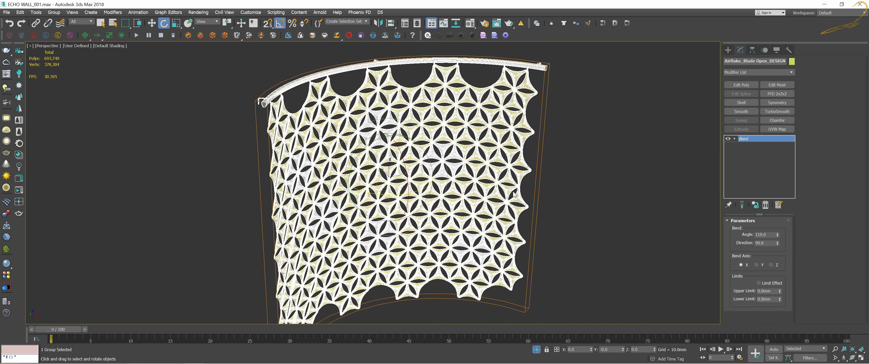
middle_click_drag(496, 188, 506, 177, "alt")
left_click(585, 135)
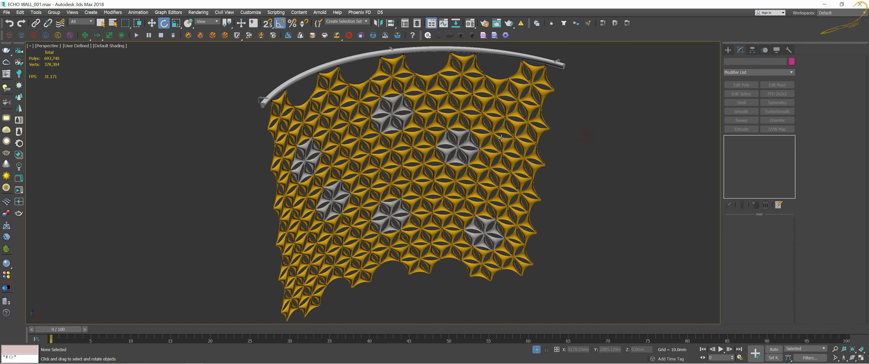
left_click(445, 161)
mouse_move(445, 161)
middle_mouse_down("alt")
mouse_move(443, 249)
mouse_move(456, 196)
middle_mouse_up("alt")
middle_click_drag(485, 297, 448, 266, "alt")
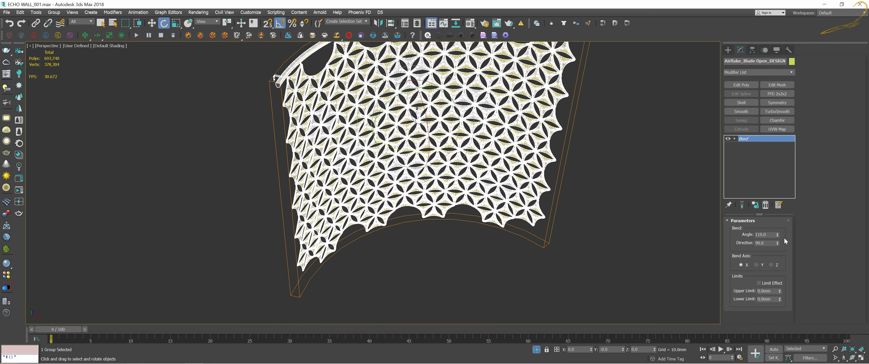
Raise the Bend Angle to 360 so the panel closes into a ring, then deselect.
mouse_move(778, 234)
left_mouse_down()
mouse_move(766, 138)
mouse_move(770, 220)
left_mouse_up()
double_click(764, 235)
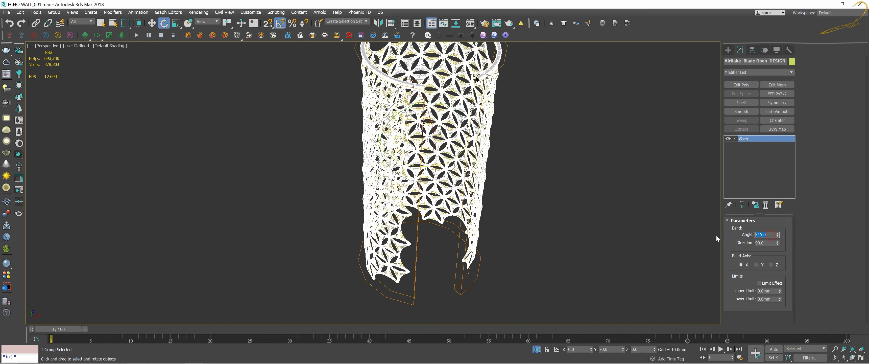
type("360")
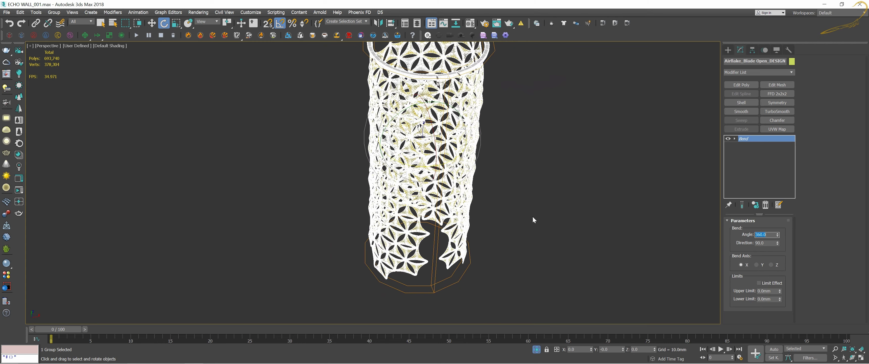
middle_click_drag(542, 271, 530, 213, "alt")
mouse_move(501, 161)
middle_mouse_down("alt")
mouse_move(508, 190)
mouse_move(532, 146)
mouse_move(546, 174)
mouse_move(535, 199)
mouse_move(489, 196)
mouse_move(512, 206)
mouse_move(513, 191)
middle_mouse_up("alt")
key("w")
left_click(532, 189)
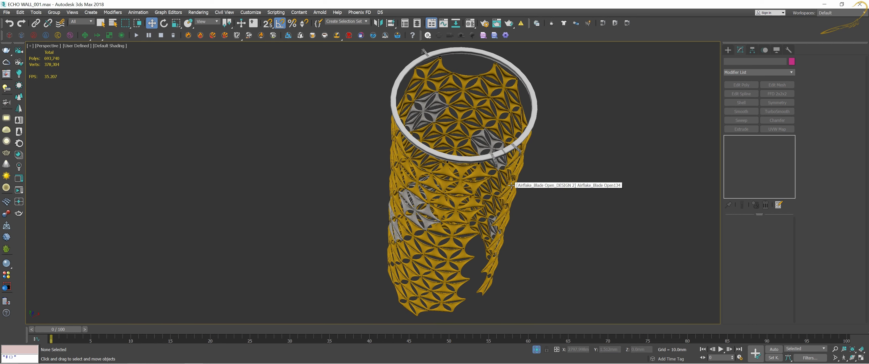
Orbit and zoom around the cylinder to inspect its interior and grey patch.
middle_click_drag(511, 185, 510, 174, "alt")
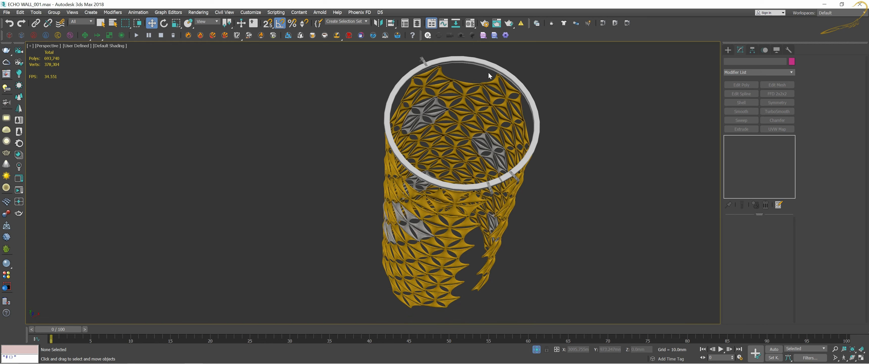
middle_click_drag(475, 96, 391, 166, "alt")
scroll(424, 219, "up", 3)
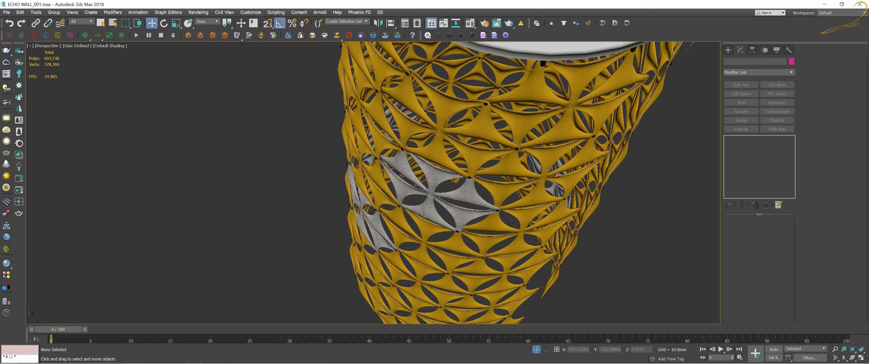
scroll(378, 205, "up", 3)
scroll(387, 196, "up", 4)
scroll(387, 195, "down", 3)
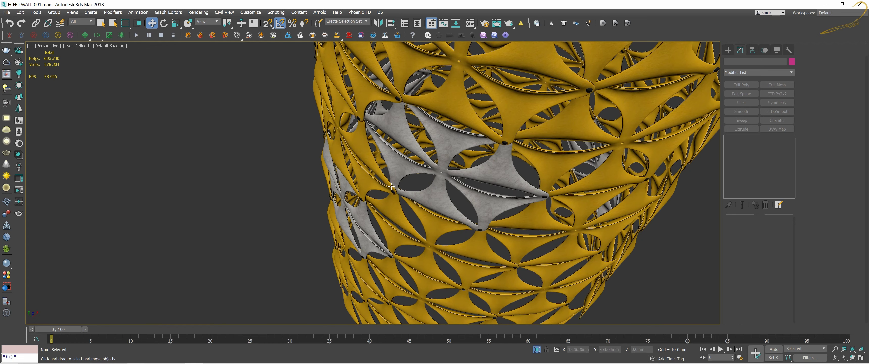
scroll(395, 189, "down", 5)
mouse_move(395, 189)
middle_mouse_down("alt")
mouse_move(368, 197)
mouse_move(455, 194)
mouse_move(450, 181)
mouse_move(478, 198)
middle_mouse_up("alt")
Select the cylinder and toggle its Bend modifier off and on to compare flat and bent.
left_click(450, 184)
middle_click_drag(638, 167, 738, 152, "alt")
left_click(728, 139)
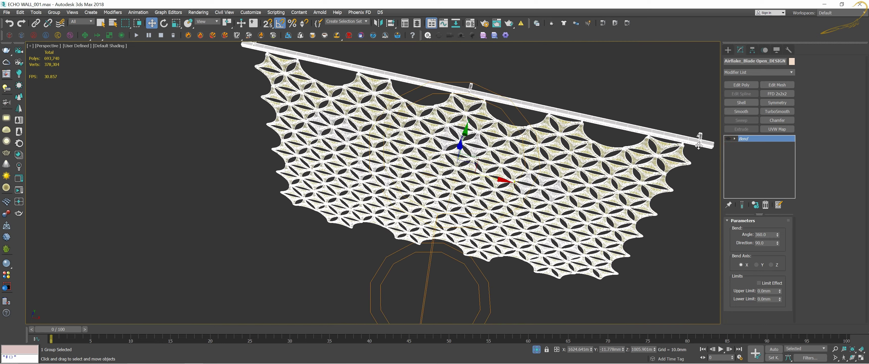
left_click(727, 138)
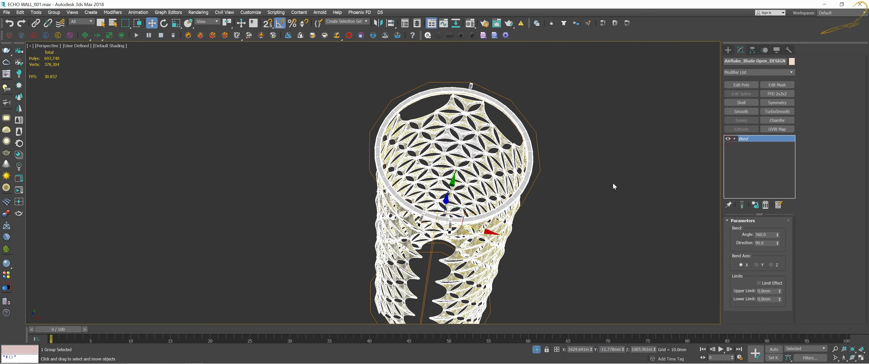
middle_click_drag(544, 206, 537, 204, "alt")
left_click(540, 207)
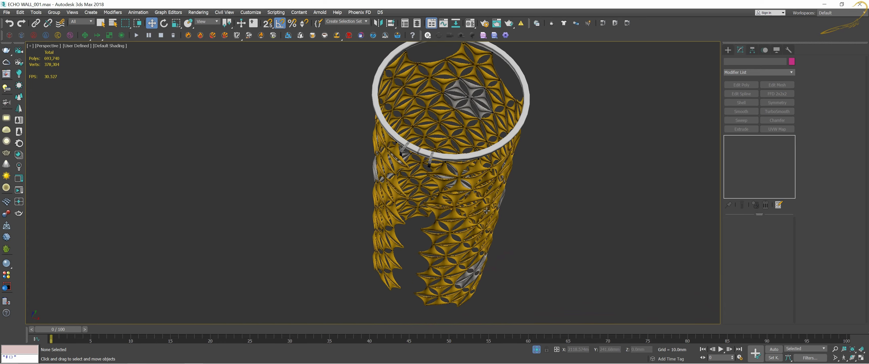
Orbit above the cylinder and bring up the Standard Primitives list.
mouse_move(462, 220)
middle_mouse_down("alt")
mouse_move(473, 155)
mouse_move(470, 230)
mouse_move(471, 220)
mouse_move(504, 218)
mouse_move(463, 181)
mouse_move(580, 136)
middle_mouse_up("alt")
scroll(504, 218, "down", 3)
left_click(728, 49)
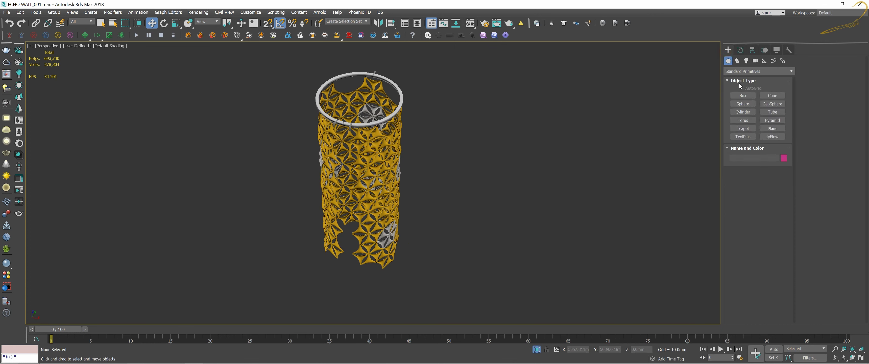
Drag out a new box, Box001, in the viewport.
left_click(743, 96)
middle_click_drag(590, 172, 512, 180)
mouse_move(444, 197)
left_mouse_down()
mouse_move(655, 258)
mouse_move(659, 274)
left_mouse_up()
left_click(613, 225)
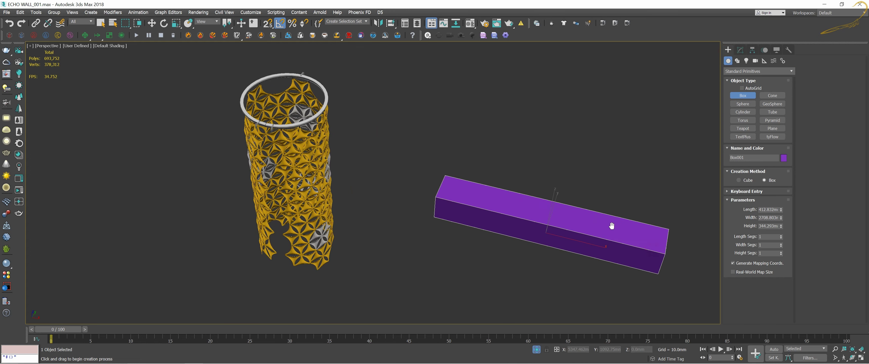
scroll(572, 195, "up", 5)
scroll(571, 196, "down", 3)
scroll(510, 183, "down", 3)
key("w")
scroll(511, 188, "down", 2)
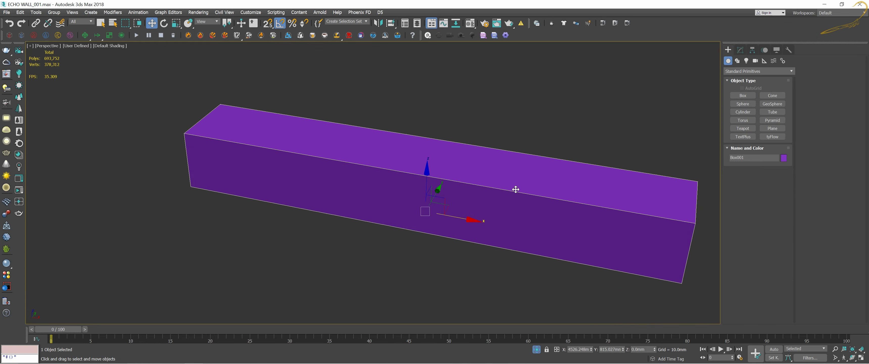
scroll(529, 185, "down", 1)
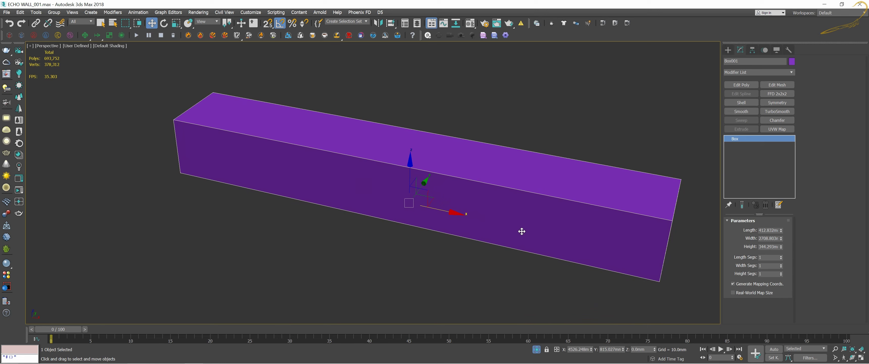
scroll(523, 229, "down", 3)
scroll(545, 227, "up", 1)
scroll(539, 225, "up", 2)
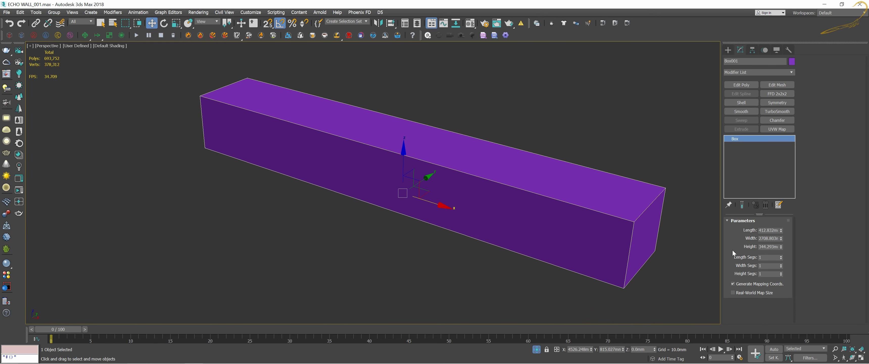
Set the box to Length 500, Width 2700 and Height 450 mm.
double_click(771, 231)
type("500.0mm")
key("Return")
key("Tab")
type("2")
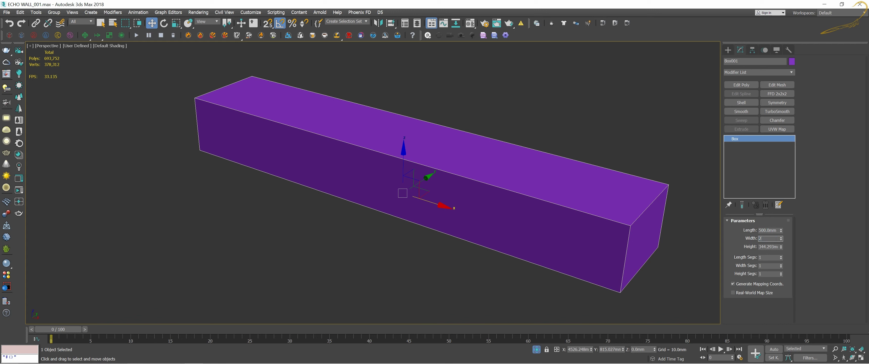
key("Tab")
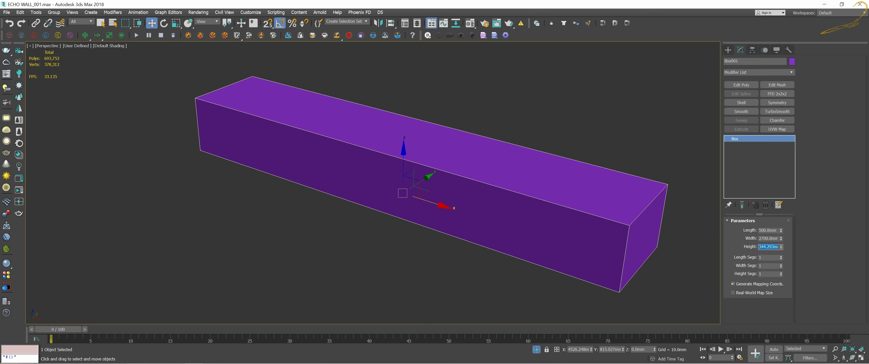
type("450")
key("Return")
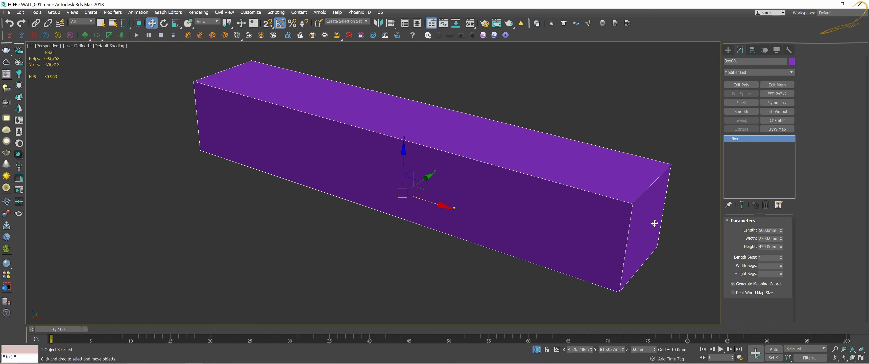
Add a Quad Chamfer with amount 56.112 mm, 4 segments and tension 0.5.
left_click(779, 120)
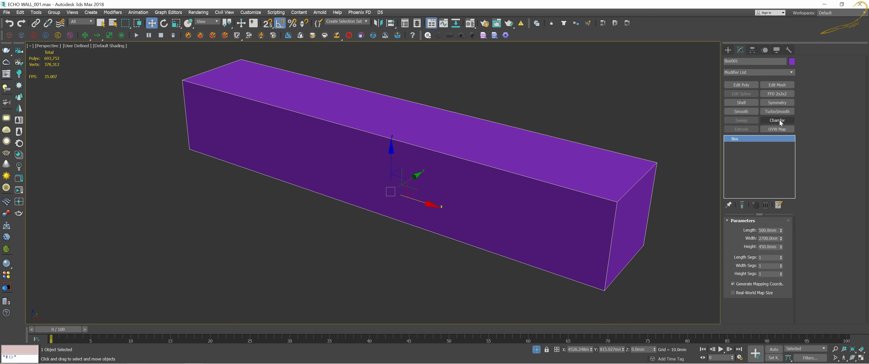
left_click(788, 118)
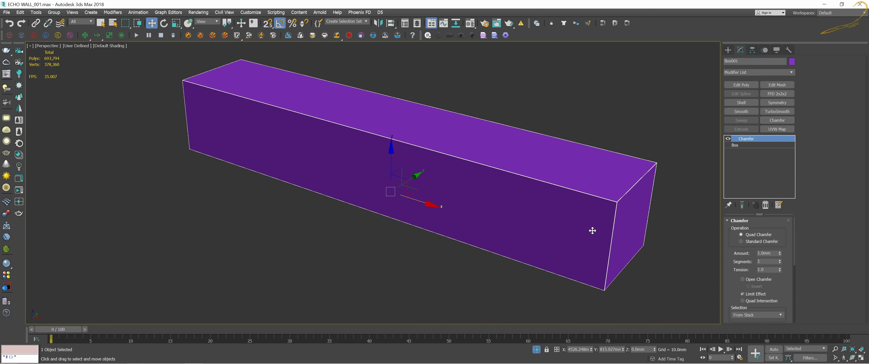
middle_click_drag(592, 229, 712, 236, "alt")
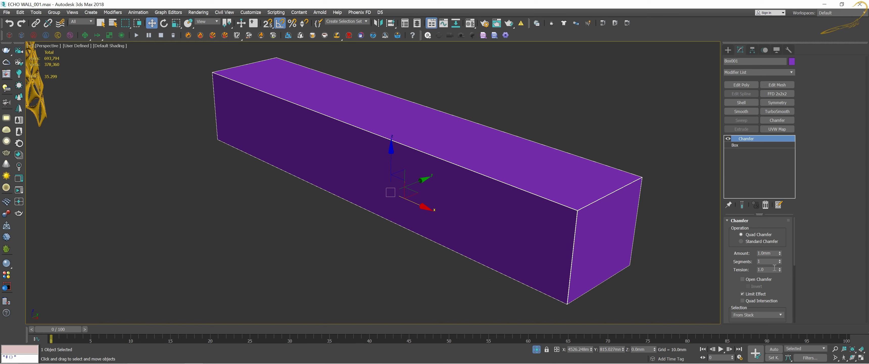
left_click(772, 269)
type("0.5")
mouse_move(780, 252)
left_mouse_down()
mouse_move(797, 28)
mouse_move(797, 231)
left_mouse_up()
left_click_drag(779, 253, 780, 244)
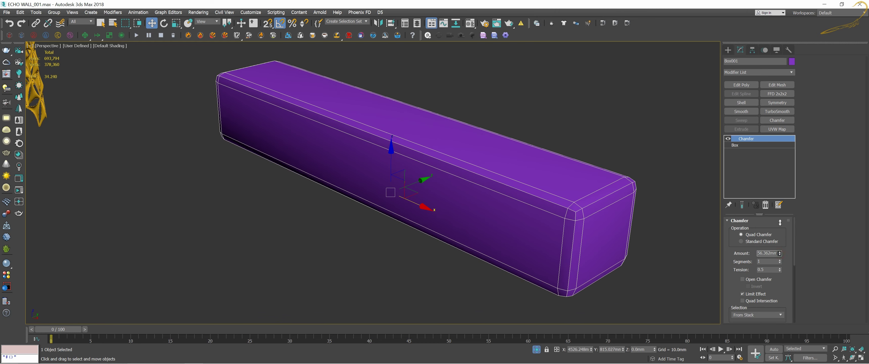
left_click(780, 260)
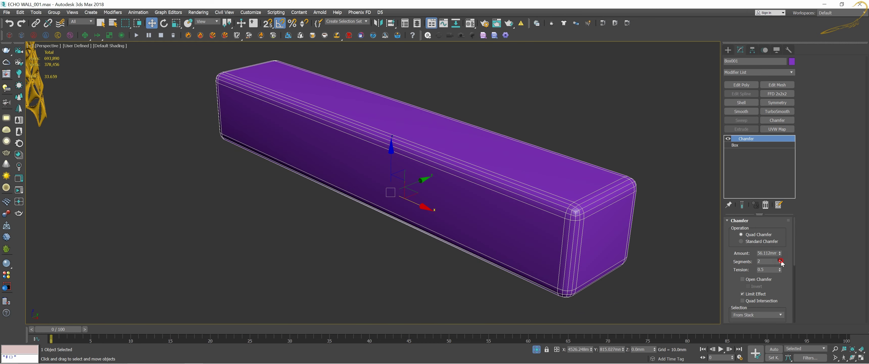
left_click(681, 173)
Orbit to bring the yellow wall in and reselect the purple box.
middle_click_drag(682, 173, 545, 182, "alt")
left_click(467, 164)
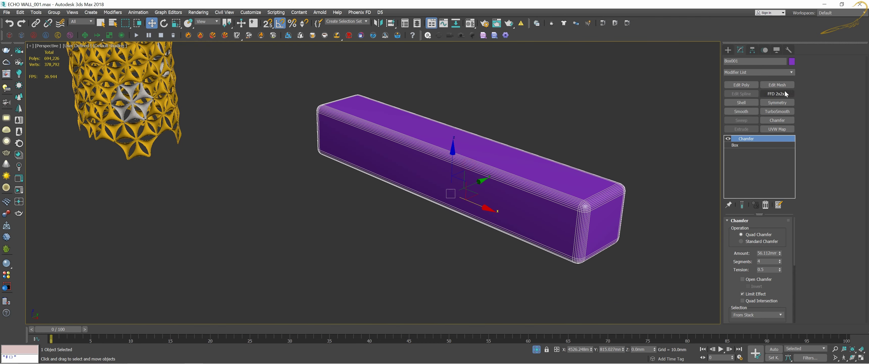
left_click(754, 72)
left_click(561, 149)
scroll(519, 196, "up", 1)
scroll(523, 195, "up", 1)
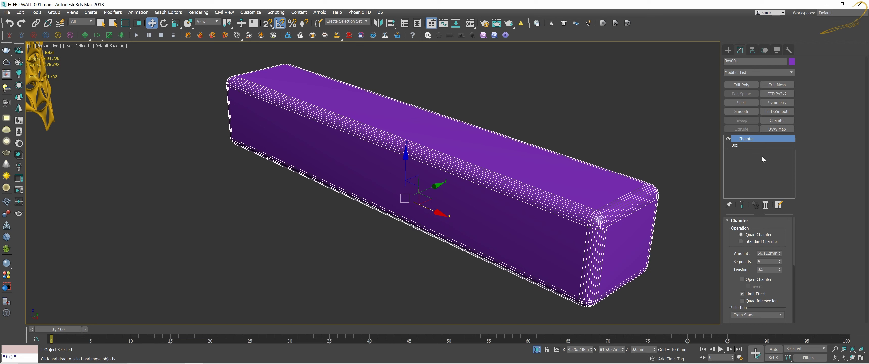
Raise Box001's Width Segs and add a Bend modifier above the Chamfer.
left_click(758, 144)
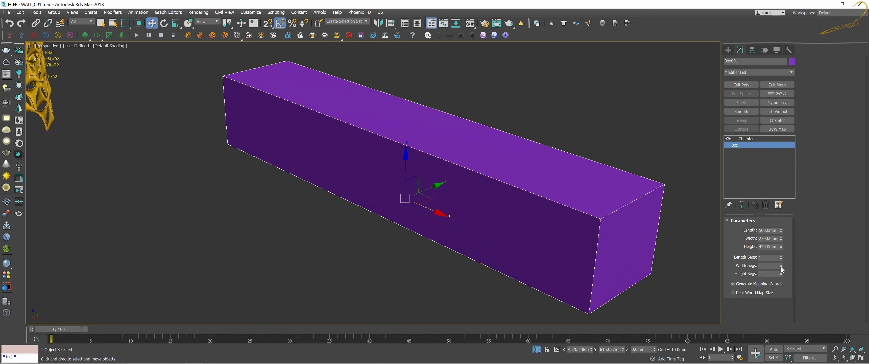
left_click_drag(781, 268, 779, 255)
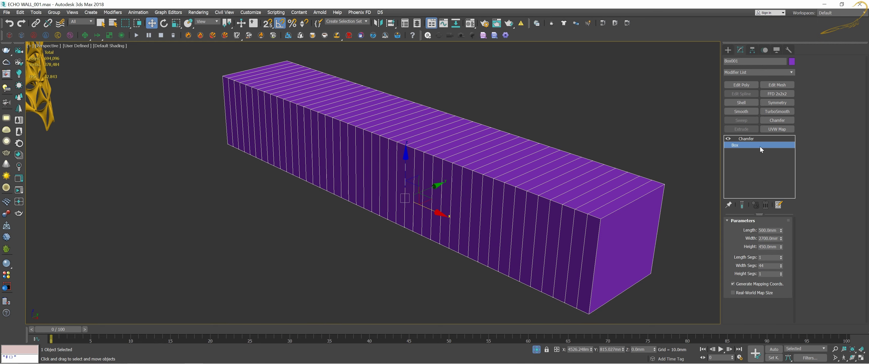
left_click(747, 138)
left_click(756, 73)
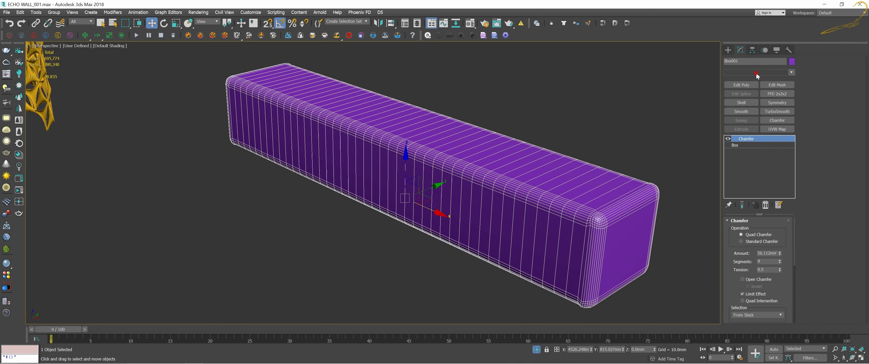
key("b")
key("Return")
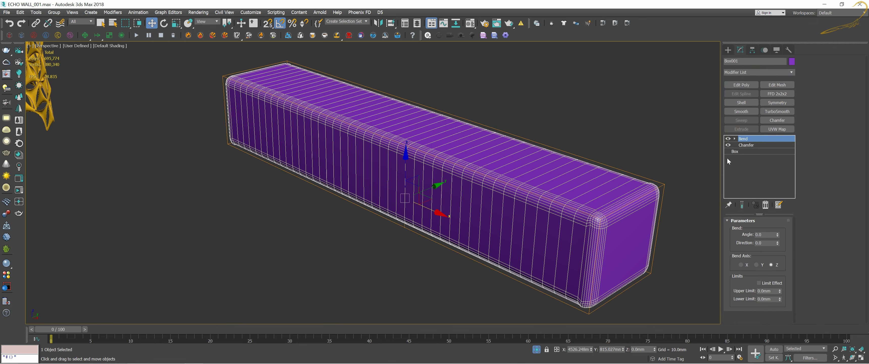
Reduce the Chamfer amount slightly for tighter edges.
scroll(695, 223, "up", 1)
scroll(695, 223, "up", 4)
left_click(754, 145)
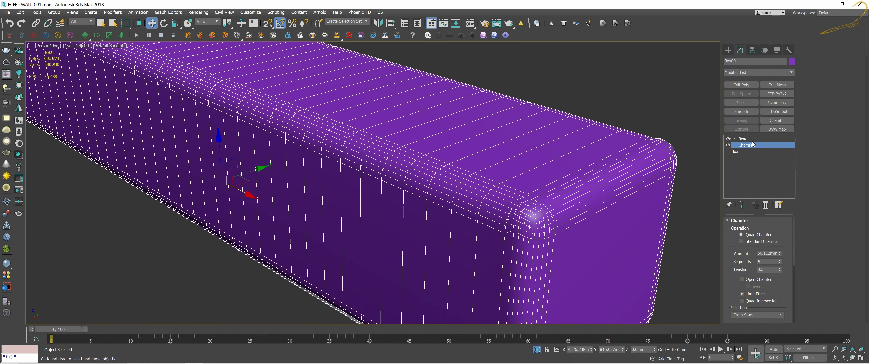
left_click_drag(779, 254, 781, 261)
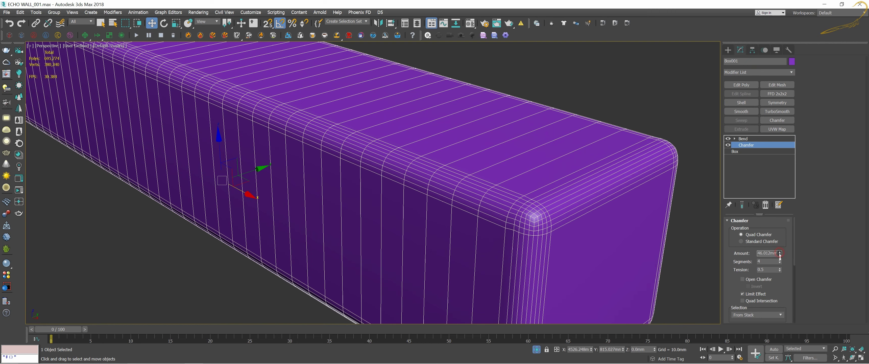
left_click(744, 139)
scroll(607, 134, "down", 2)
scroll(539, 162, "down", 3)
scroll(566, 186, "up", 6)
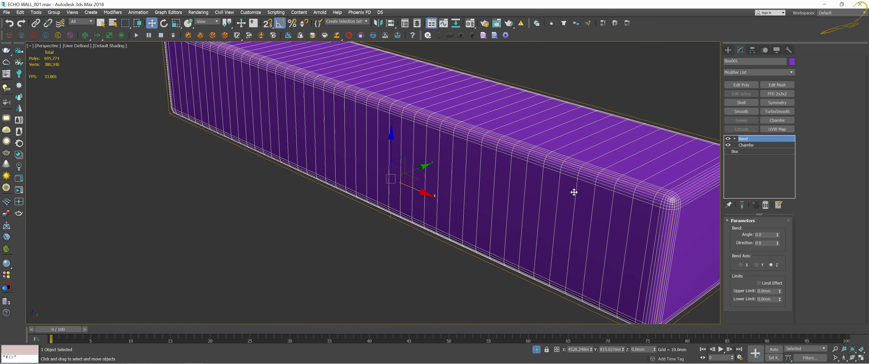
Bend the box 67° with direction 90 along the X axis.
left_click_drag(777, 235, 777, 213)
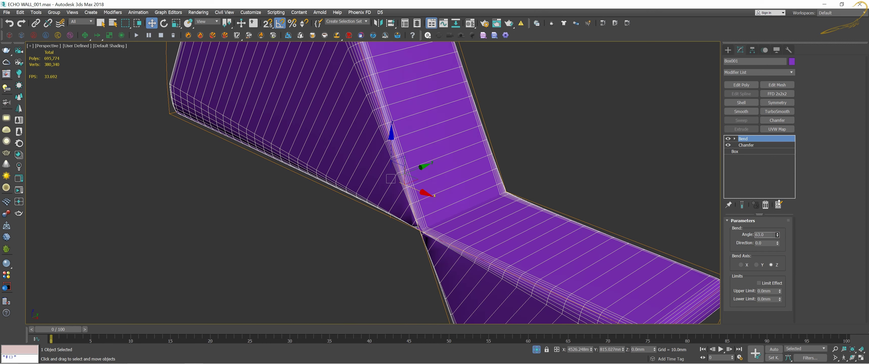
scroll(644, 236, "down", 3)
left_click(741, 265)
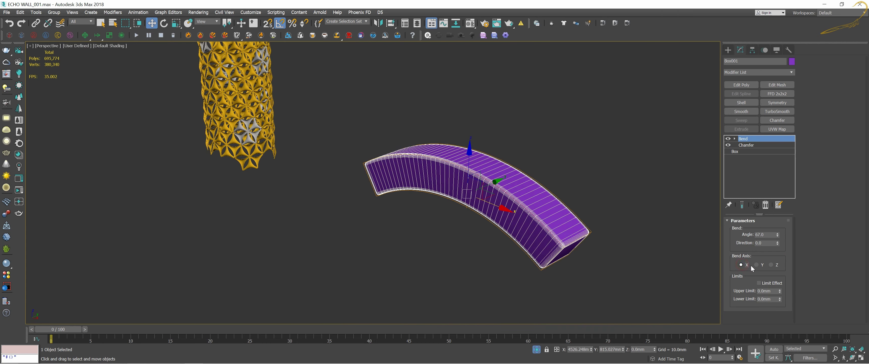
left_click(756, 265)
left_click(756, 264)
left_click(759, 243)
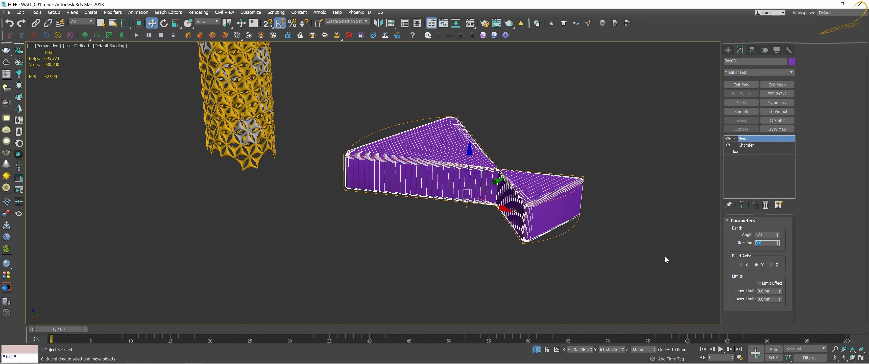
type("90")
key("Return")
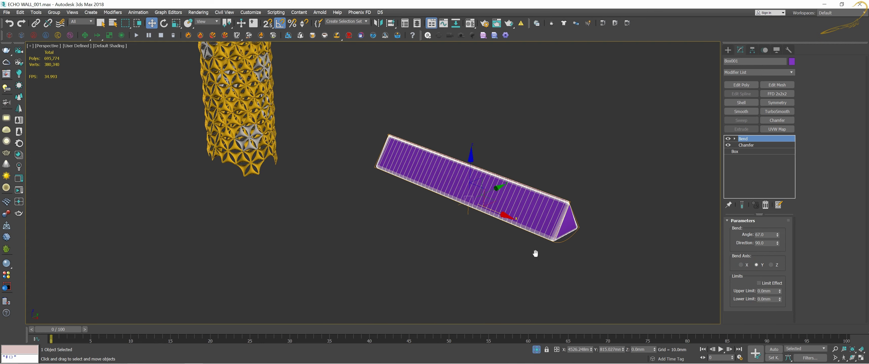
left_click(745, 265)
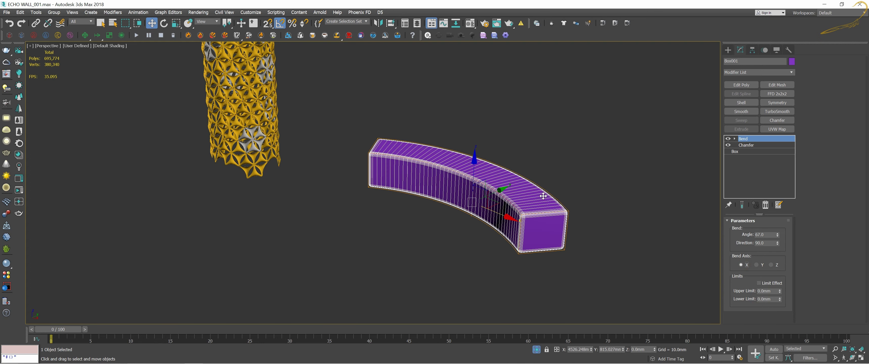
Increase the Bend angle to 147° and orbit around the arched box.
scroll(467, 189, "up", 5)
middle_click_drag(488, 198, 682, 209, "alt")
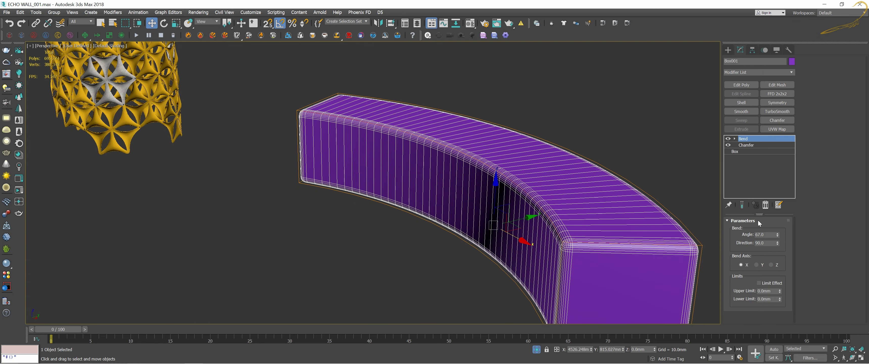
left_click_drag(777, 238, 521, 195)
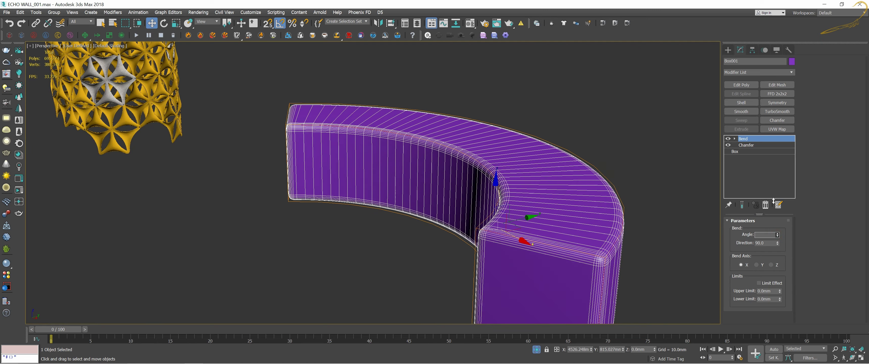
mouse_move(521, 195)
middle_mouse_down("alt")
mouse_move(493, 207)
mouse_move(536, 202)
mouse_move(541, 169)
mouse_move(562, 167)
middle_mouse_up("alt")
scroll(467, 208, "down", 5)
key("ctrl+d")
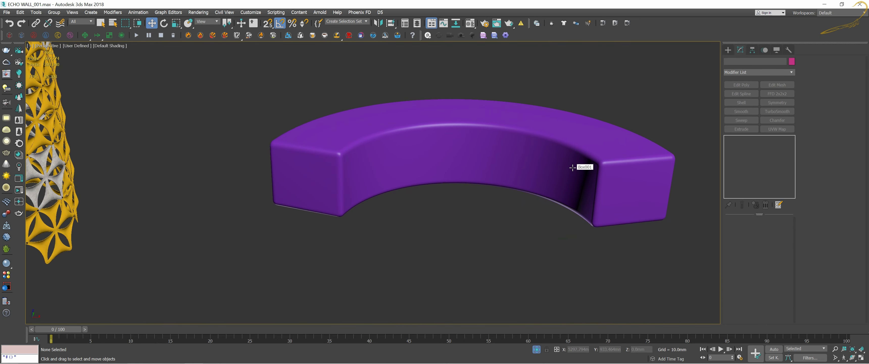
middle_click_drag(572, 169, 520, 200)
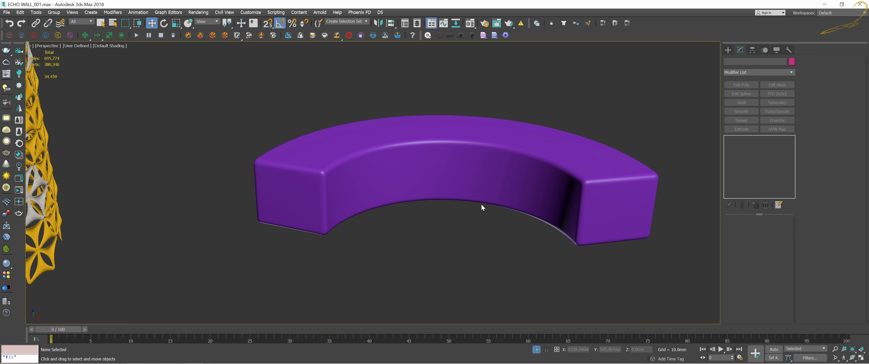
middle_click_drag(477, 204, 468, 223)
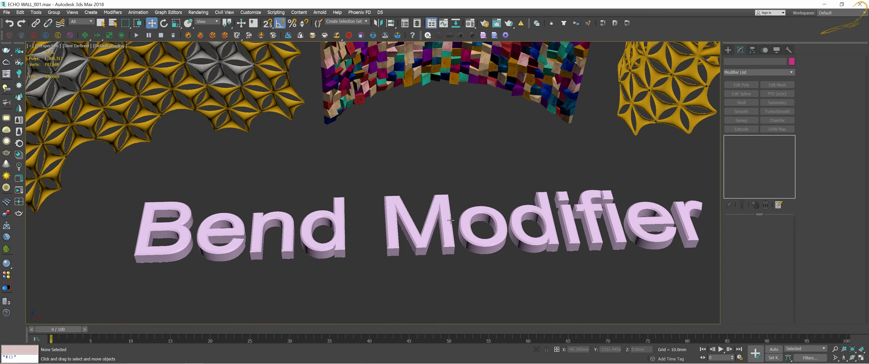
Select the 'Bend Modifier' text, move it toward the walls and frame it in Front view.
left_click(452, 221)
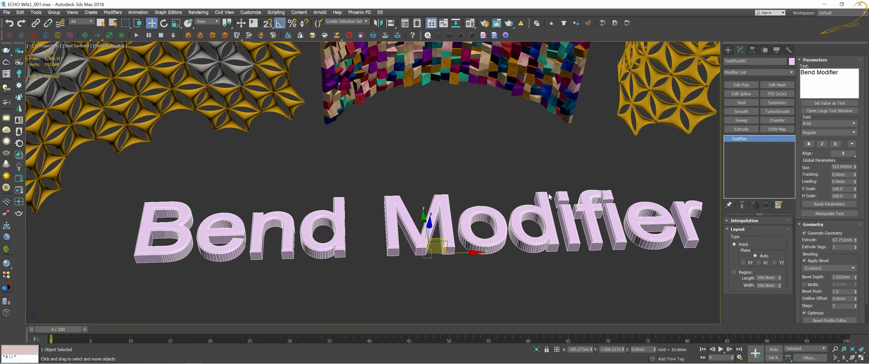
middle_click_drag(509, 166, 501, 204, "alt")
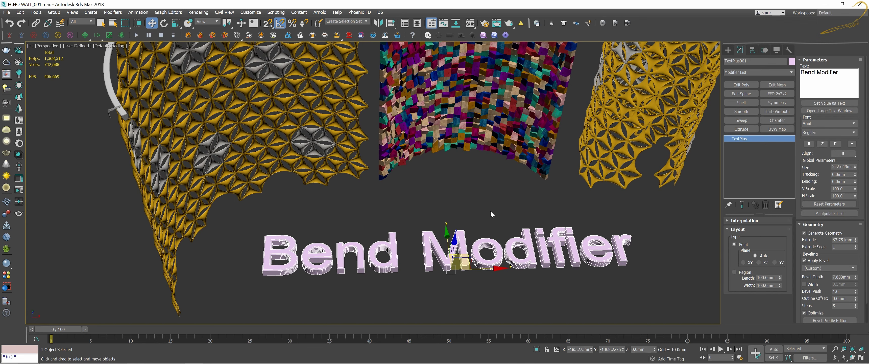
left_click_drag(445, 226, 453, 188)
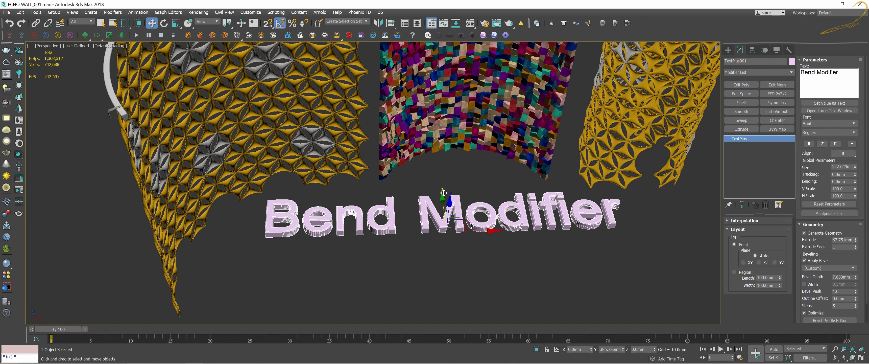
mouse_move(452, 188)
middle_mouse_down()
mouse_move(454, 219)
mouse_move(472, 182)
middle_mouse_up()
key("f")
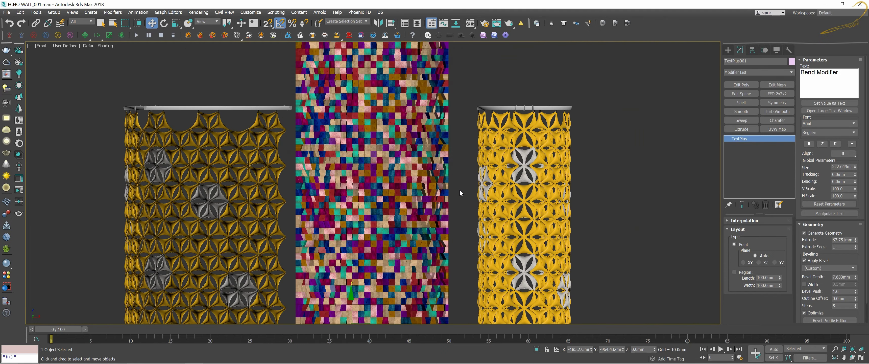
key("z")
Rotate the text upright about X and raise it over the middle wall panel.
key("e")
left_click_drag(373, 171, 373, 171)
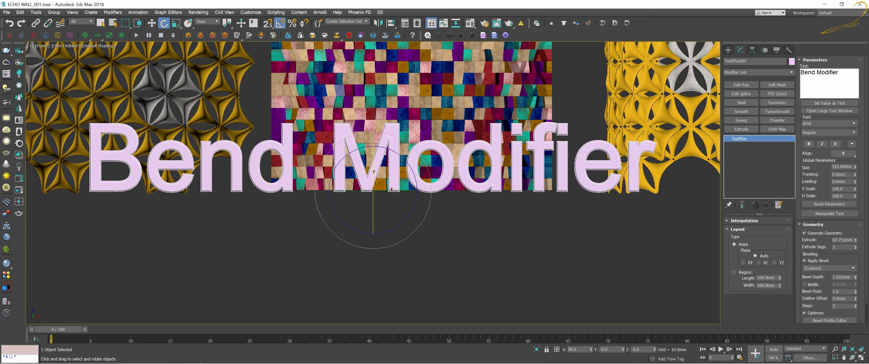
scroll(489, 317, "down", 4)
key("w")
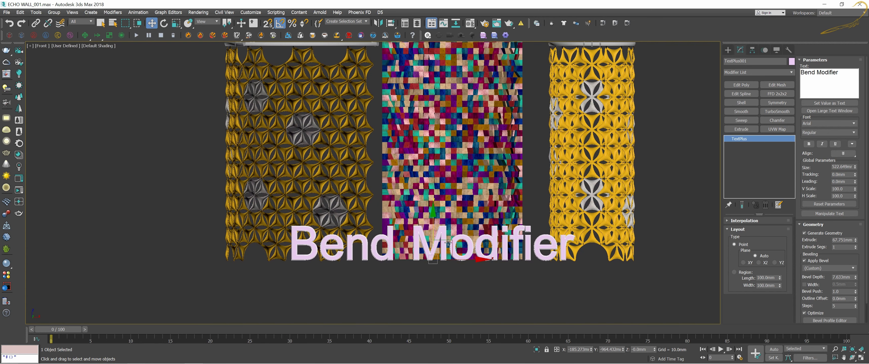
mouse_move(448, 242)
left_mouse_down()
mouse_move(431, 155)
mouse_move(461, 126)
left_mouse_up()
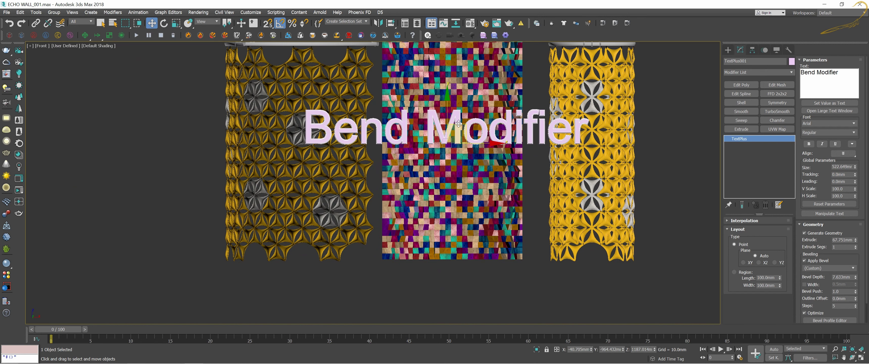
key("t")
scroll(456, 132, "up", 3)
scroll(452, 111, "down", 1)
Nudge the colourful arch panel right and shift the left curved wall up and left.
left_click(451, 101)
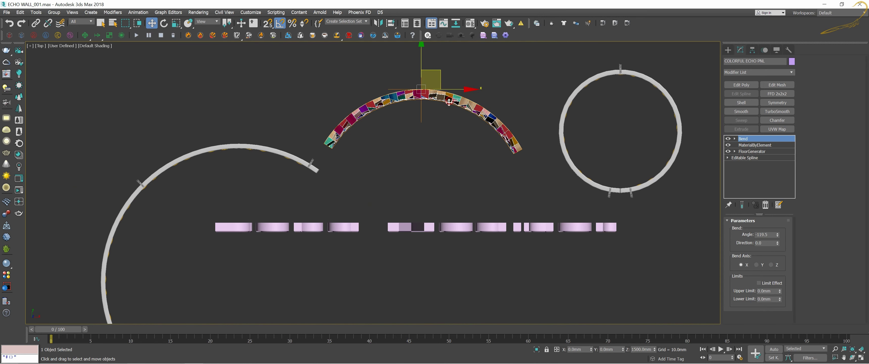
left_click_drag(439, 75, 453, 78)
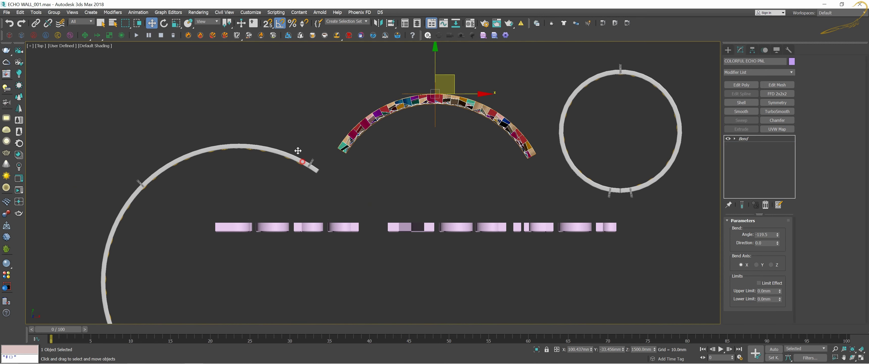
mouse_move(298, 154)
left_mouse_down()
mouse_move(264, 80)
mouse_move(288, 128)
left_mouse_up()
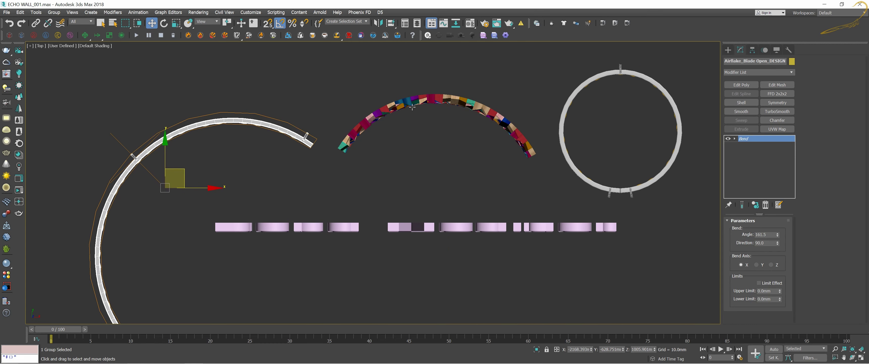
left_click(428, 115)
Move the text onto the arch, set Size to 146.342mm and reduce its extrusion.
left_click_drag(456, 223, 475, 121)
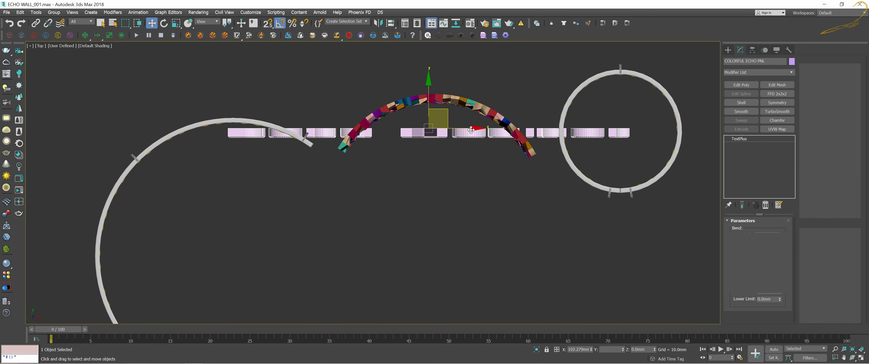
left_click_drag(855, 167, 857, 187)
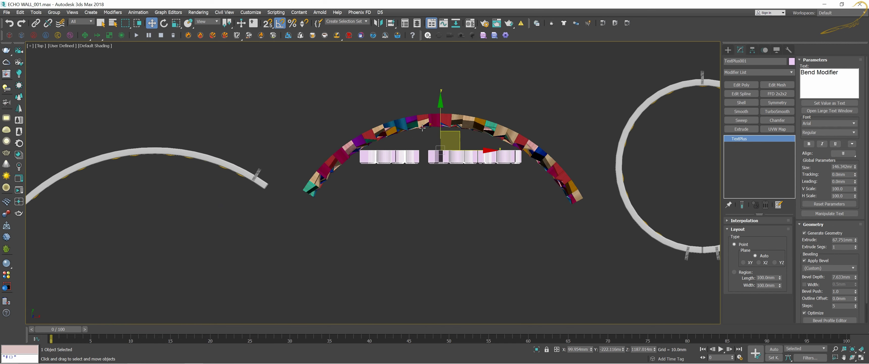
middle_click_drag(421, 102, 438, 169, "alt")
left_click_drag(855, 239, 856, 254)
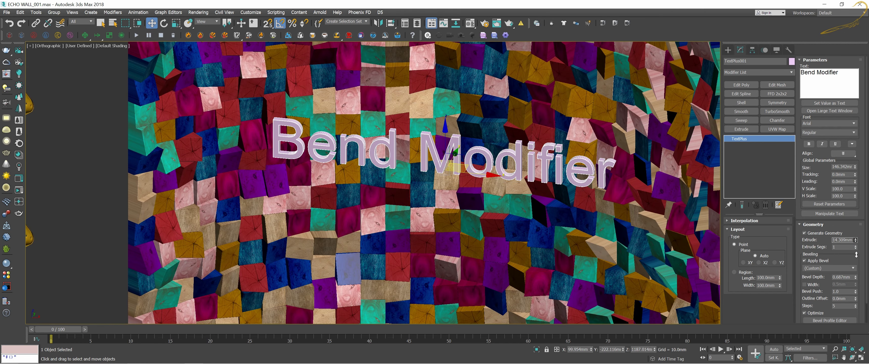
middle_click_drag(641, 202, 676, 211)
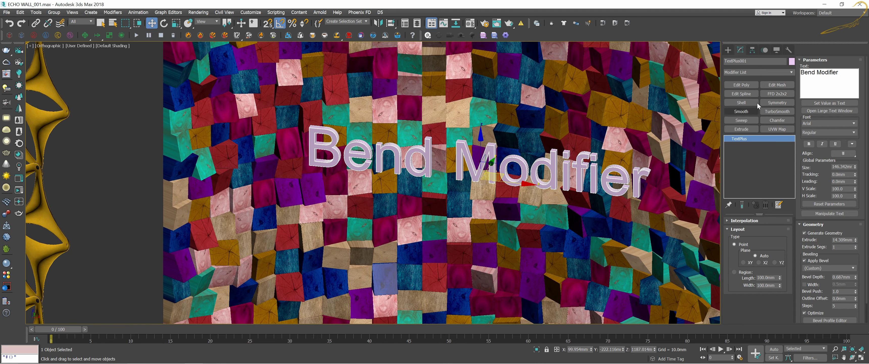
Add a Bend modifier to the text and set its bend axis to X.
left_click(755, 72)
key("b")
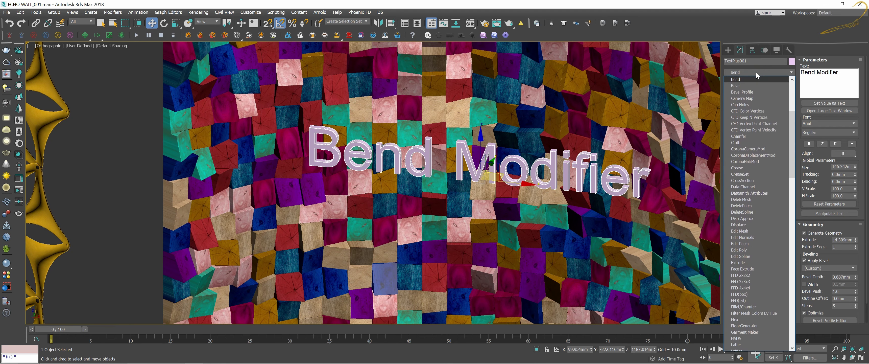
key("Return")
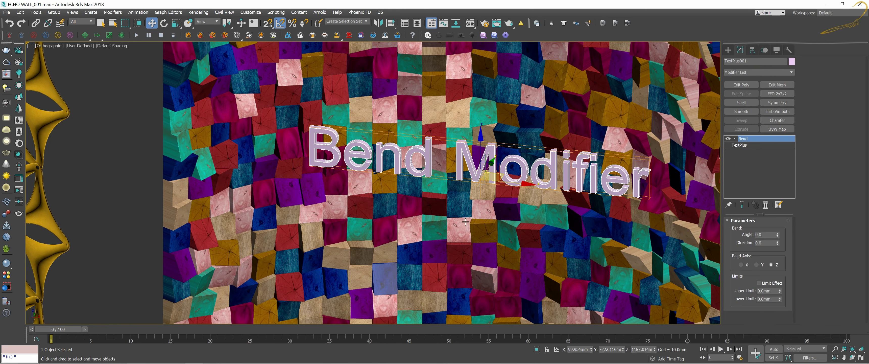
scroll(486, 185, "up", 3)
scroll(661, 211, "up", 1)
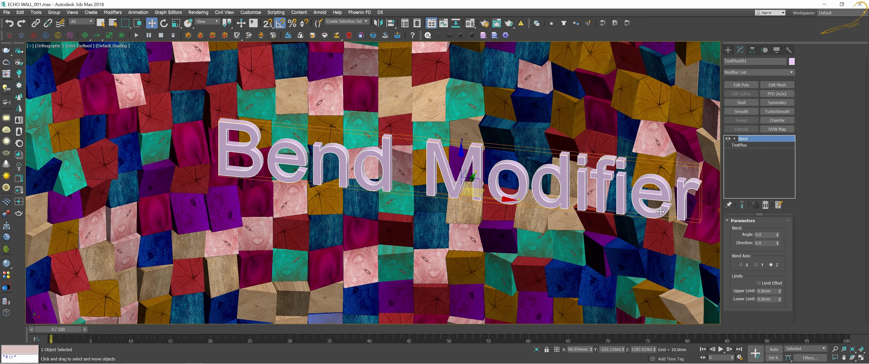
left_click_drag(777, 236, 778, 234)
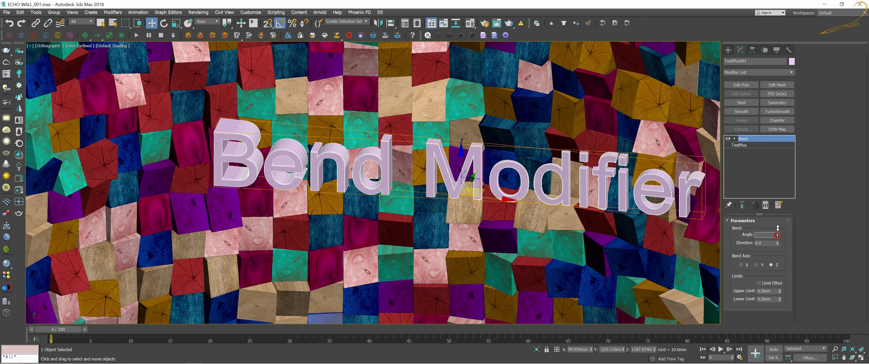
left_click(741, 265)
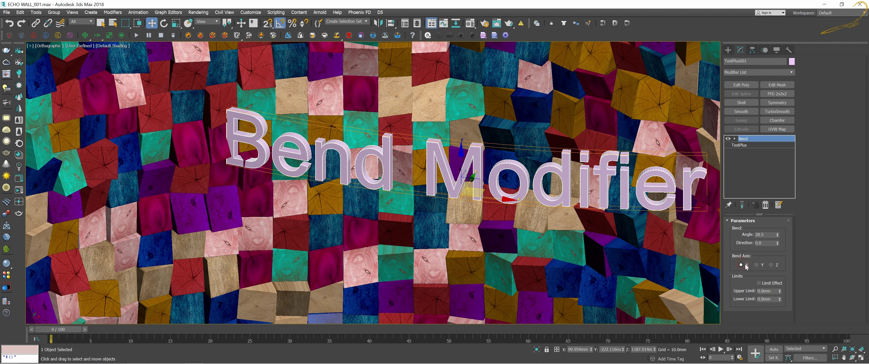
Set the text's Bend angle to -81 degrees.
middle_click_drag(490, 188, 714, 233, "alt")
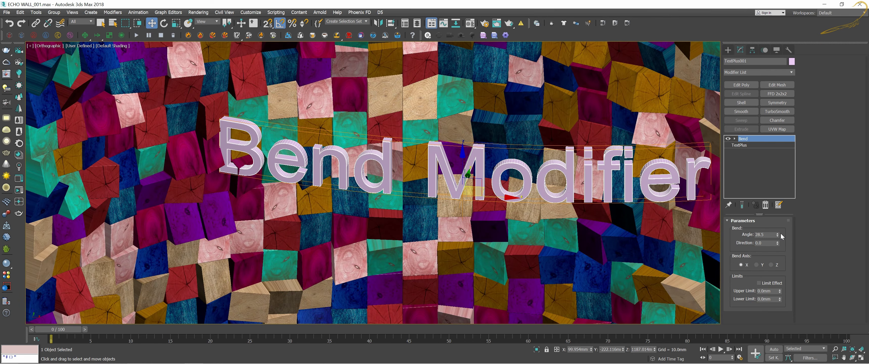
left_click_drag(777, 234, 781, 271)
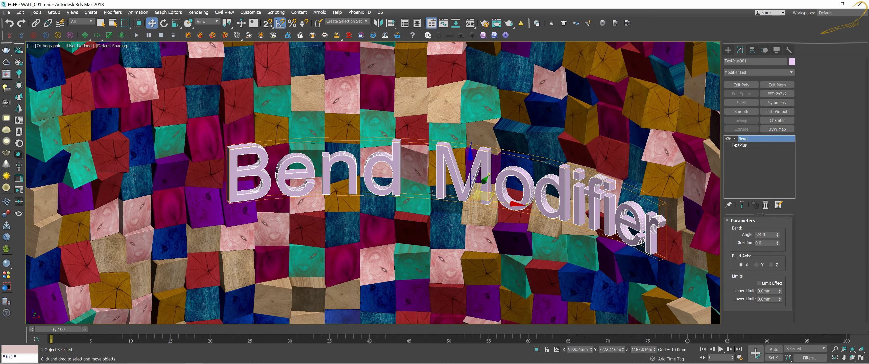
scroll(486, 161, "up", 10)
scroll(488, 158, "down", 3)
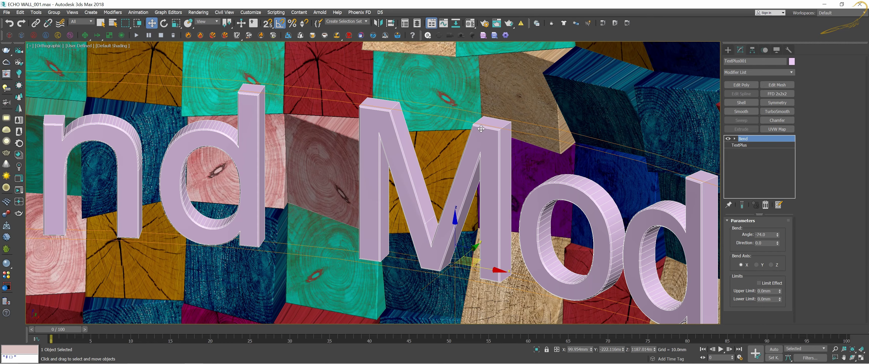
scroll(491, 147, "up", 1)
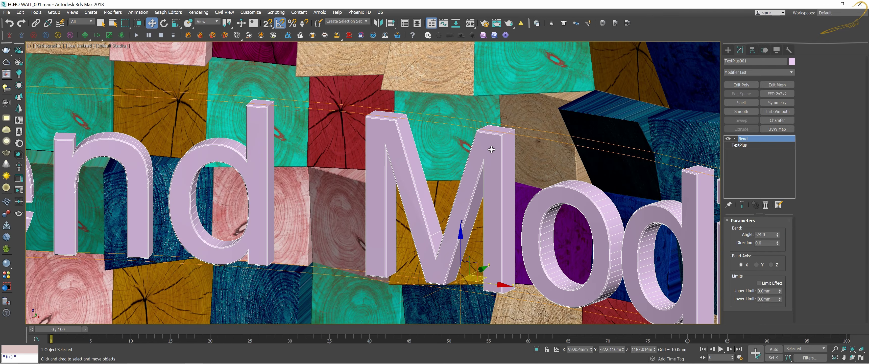
scroll(496, 155, "down", 4)
scroll(499, 162, "down", 2)
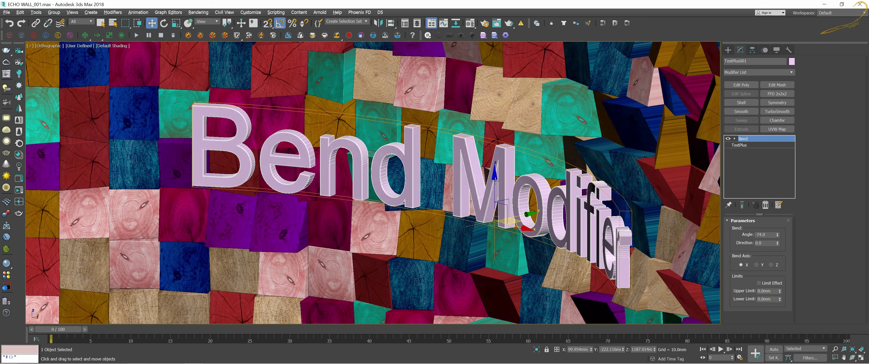
scroll(494, 179, "up", 1)
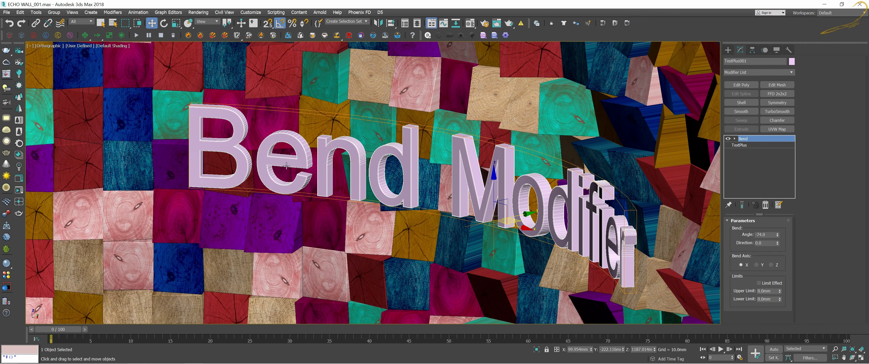
middle_click_drag(363, 180, 367, 172)
left_click_drag(777, 235, 778, 240)
In Top view, move the text closer to the echo panel and ease its Bend angle to -64.
key("t")
scroll(468, 168, "up", 2)
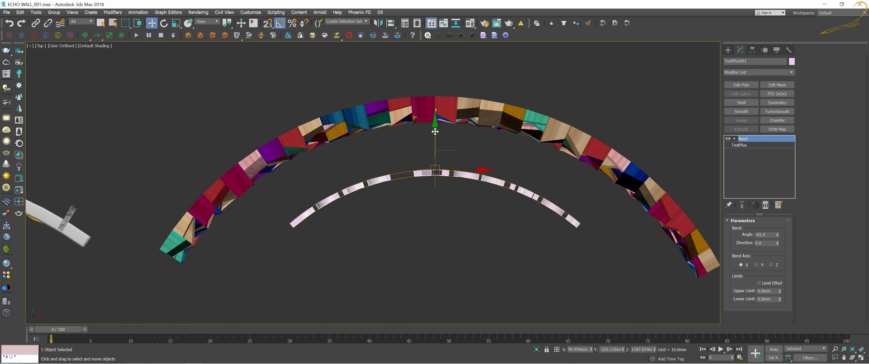
left_click_drag(435, 131, 442, 90)
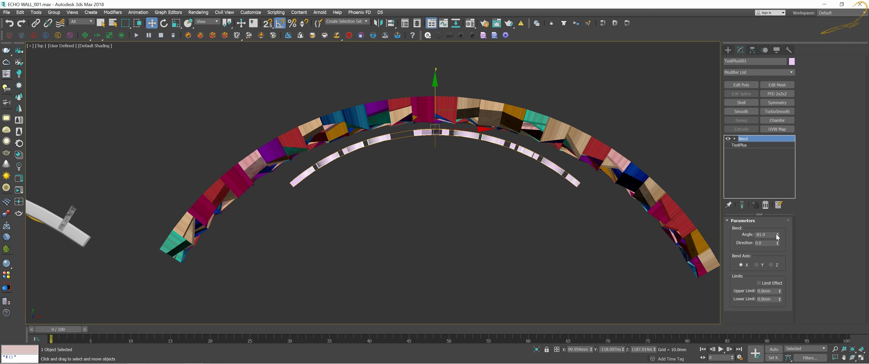
left_click_drag(777, 235, 774, 225)
Check the bent text against the walls in Front and Perspective views.
key("f")
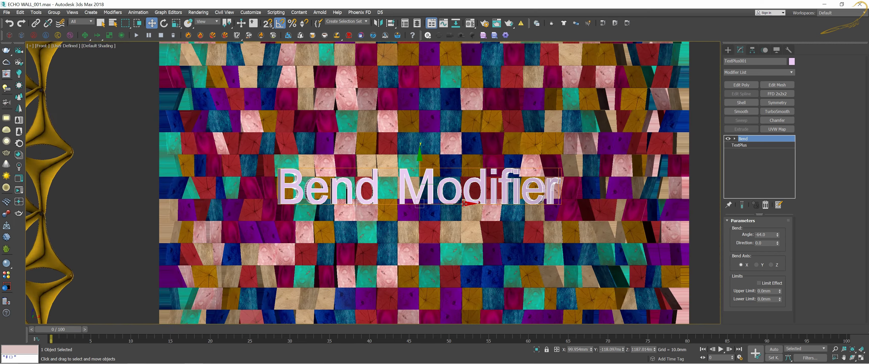
key("p")
key("z")
key("ctrl+d")
key("z")
mouse_move(450, 199)
middle_mouse_down("alt")
mouse_move(450, 185)
mouse_move(408, 180)
mouse_move(430, 187)
middle_mouse_up("alt")
scroll(390, 180, "up", 3)
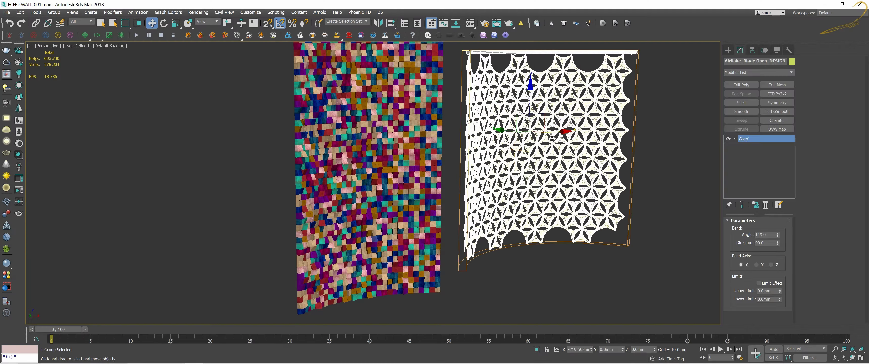
Deselect the Airflake wall group by clicking empty viewport space and zoom in slightly.
left_click(627, 136)
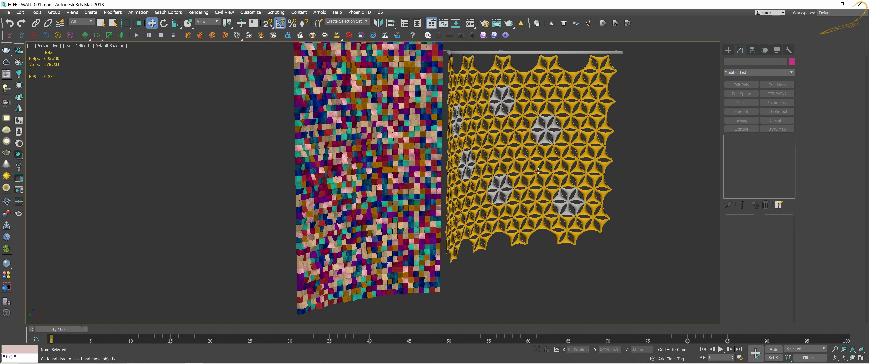
scroll(455, 196, "up", 1)
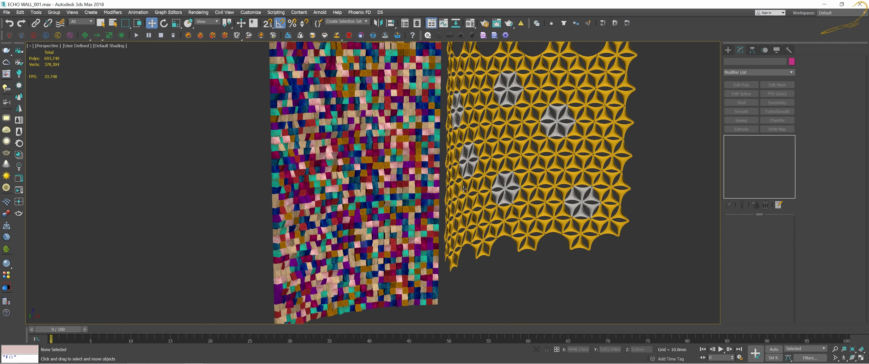